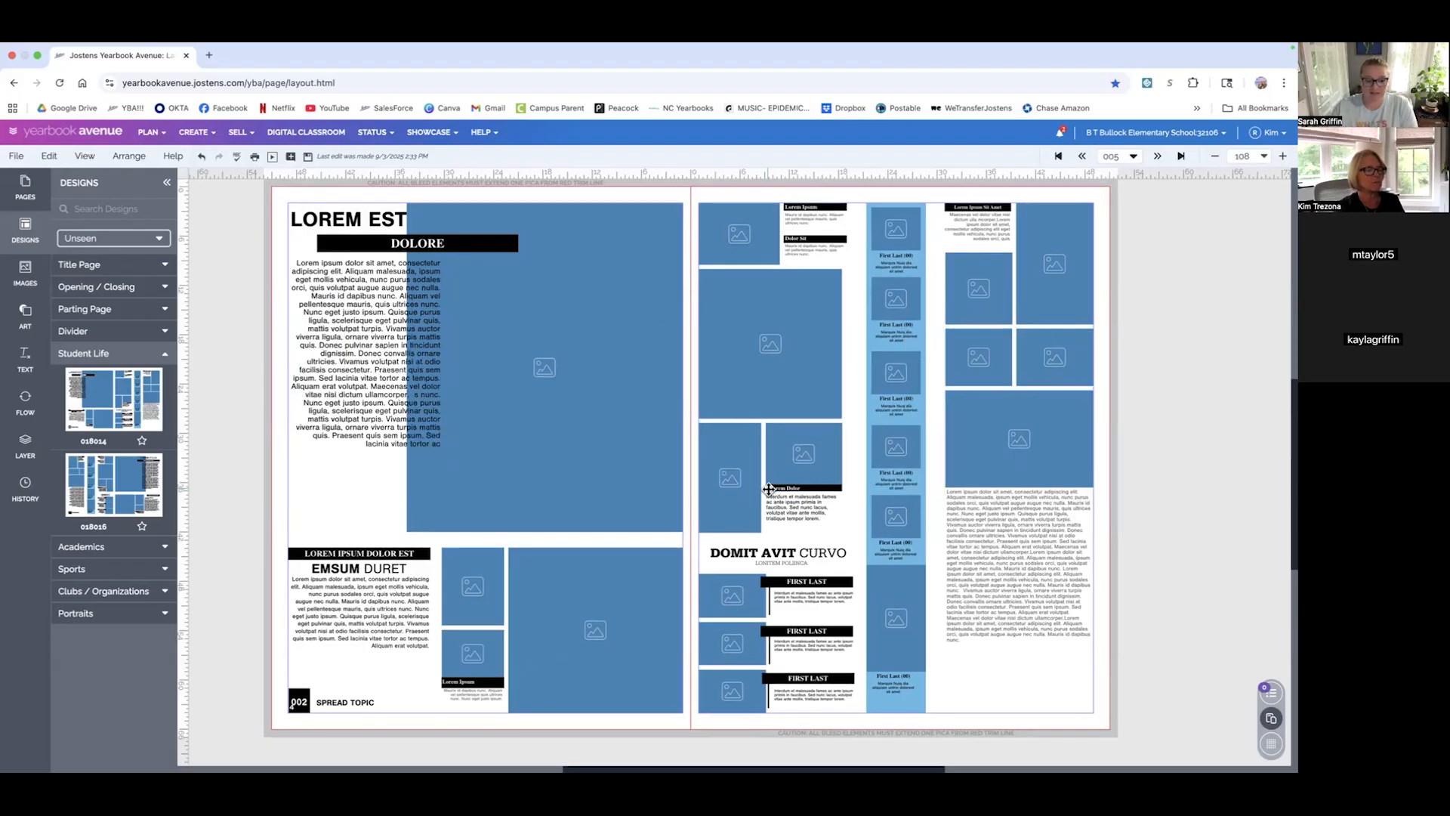
- Place a horizontal ruler guide across the spread just below the upper pictures, and remove it again
drag(609, 173, 625, 541)
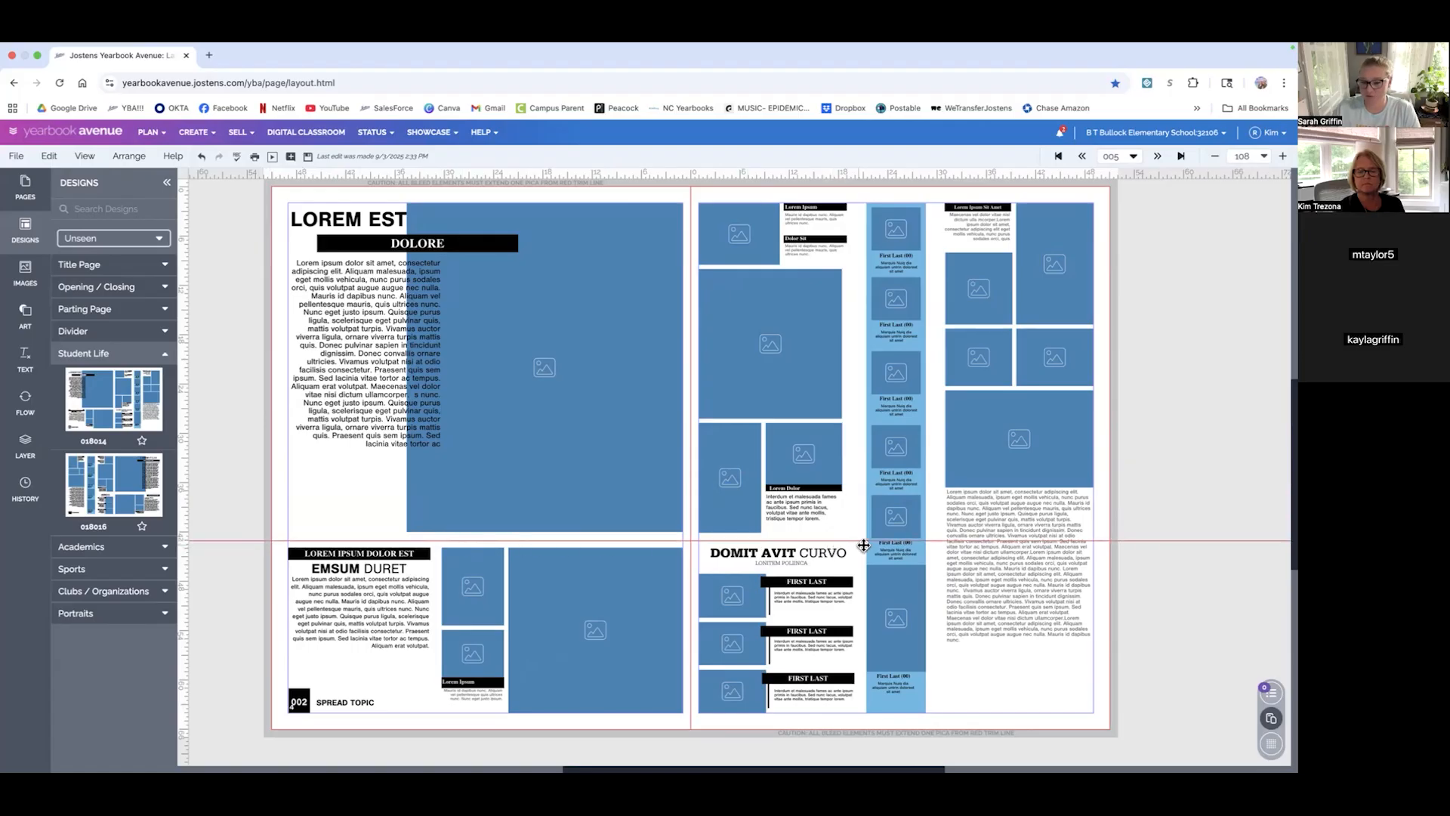
scroll(935, 546, right, 1)
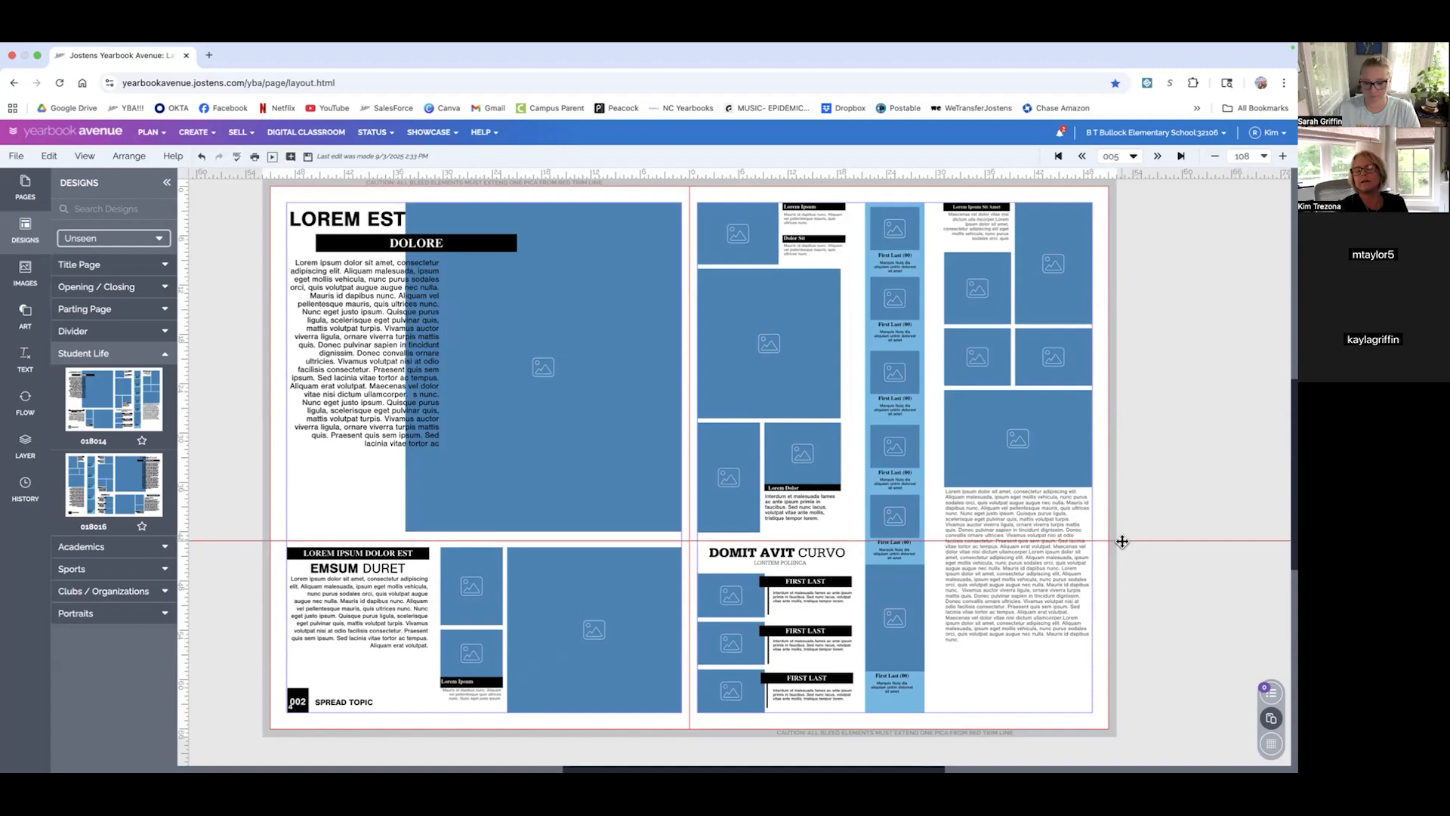
drag(1122, 542, 1110, 169)
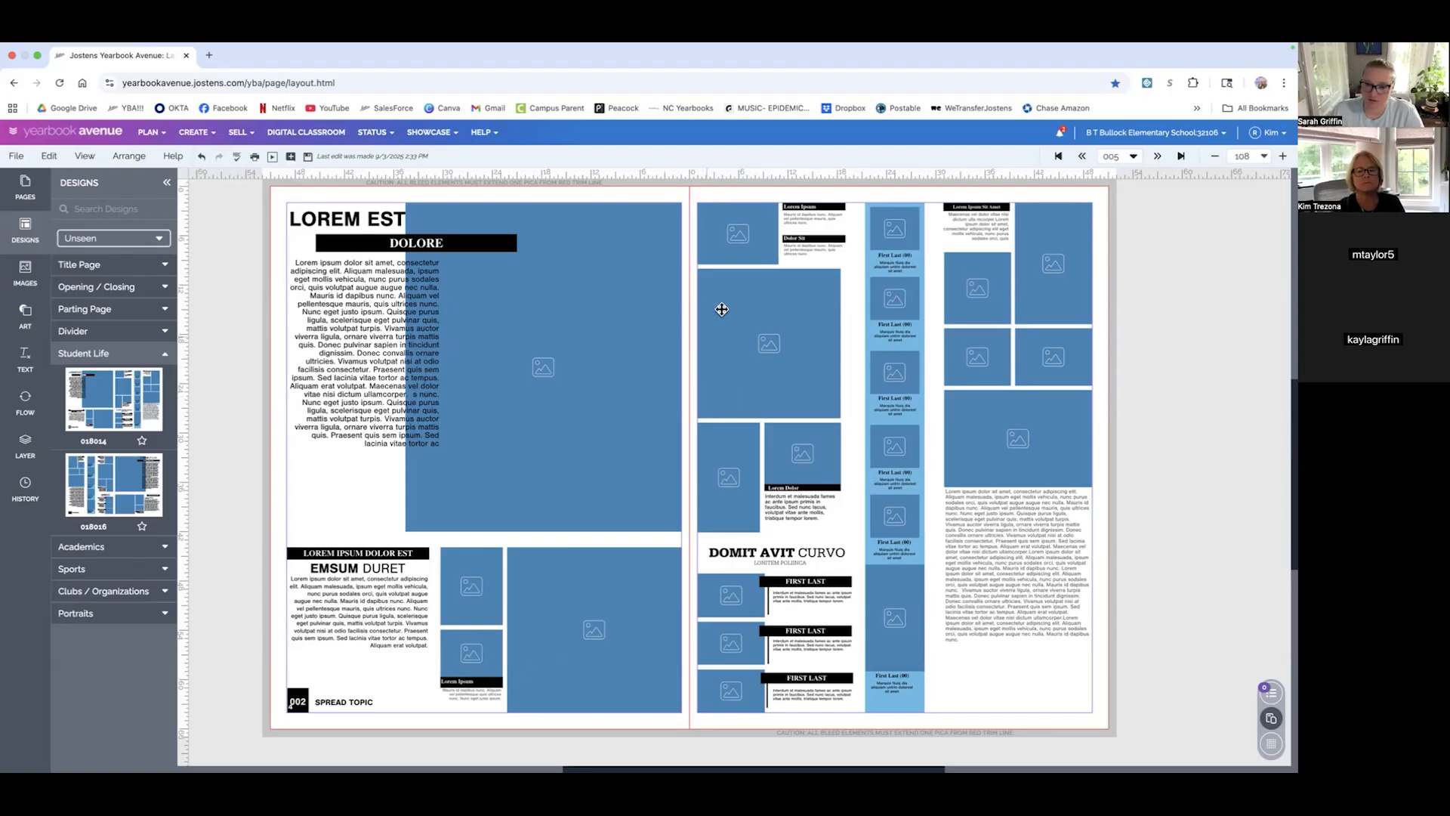
- Trim the gutter-side edge of the large left-page picture slightly and extend the middle and lower right-page pictures beside it across the gutter
click(680, 384)
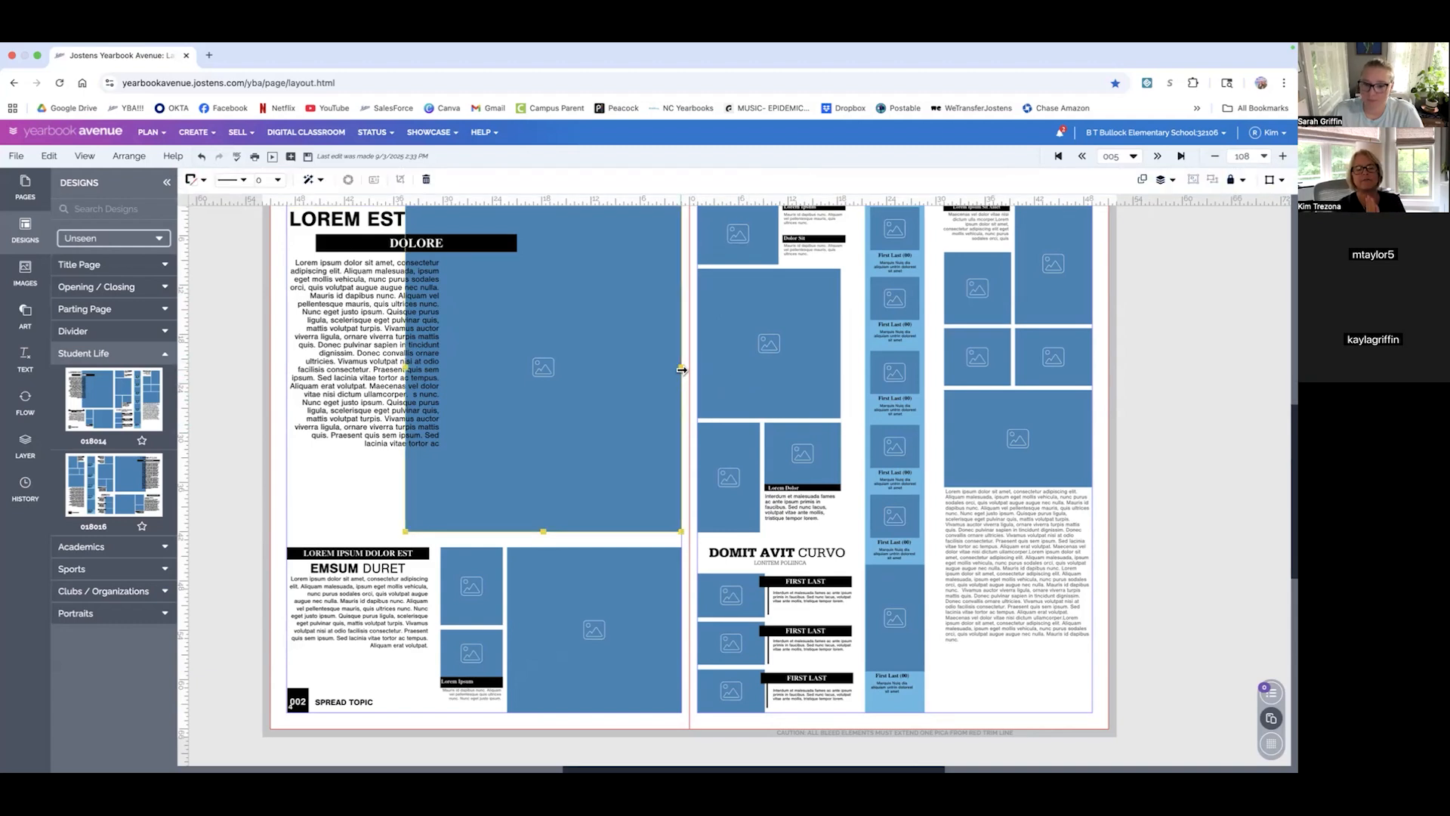
drag(681, 369, 682, 343)
click(699, 353)
click(711, 475)
drag(698, 478, 681, 478)
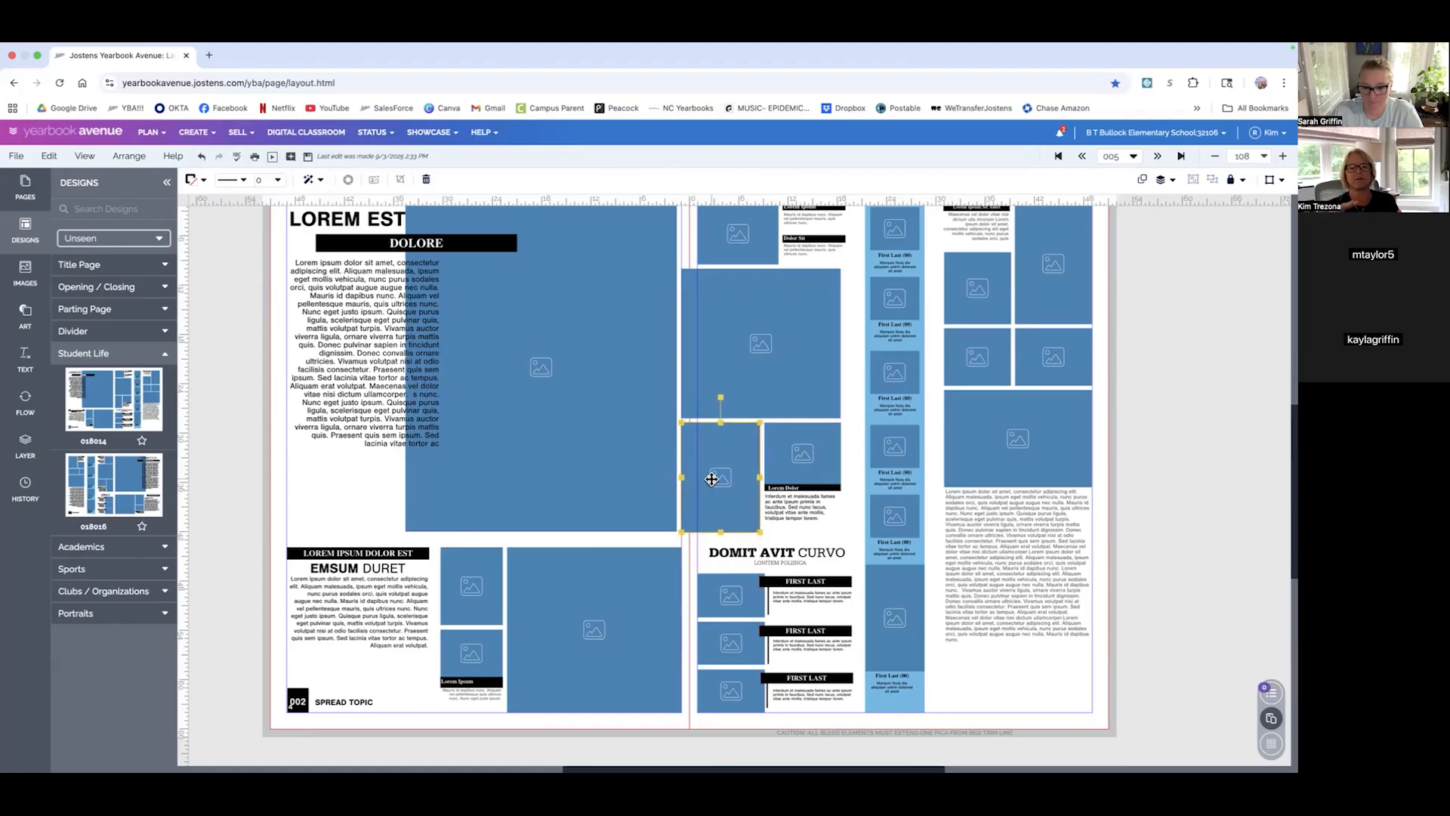
- Extend the topmost picture beside the gutter across the fold so its edge lines up with the pictures below
click(710, 234)
scroll(710, 271, up, 1)
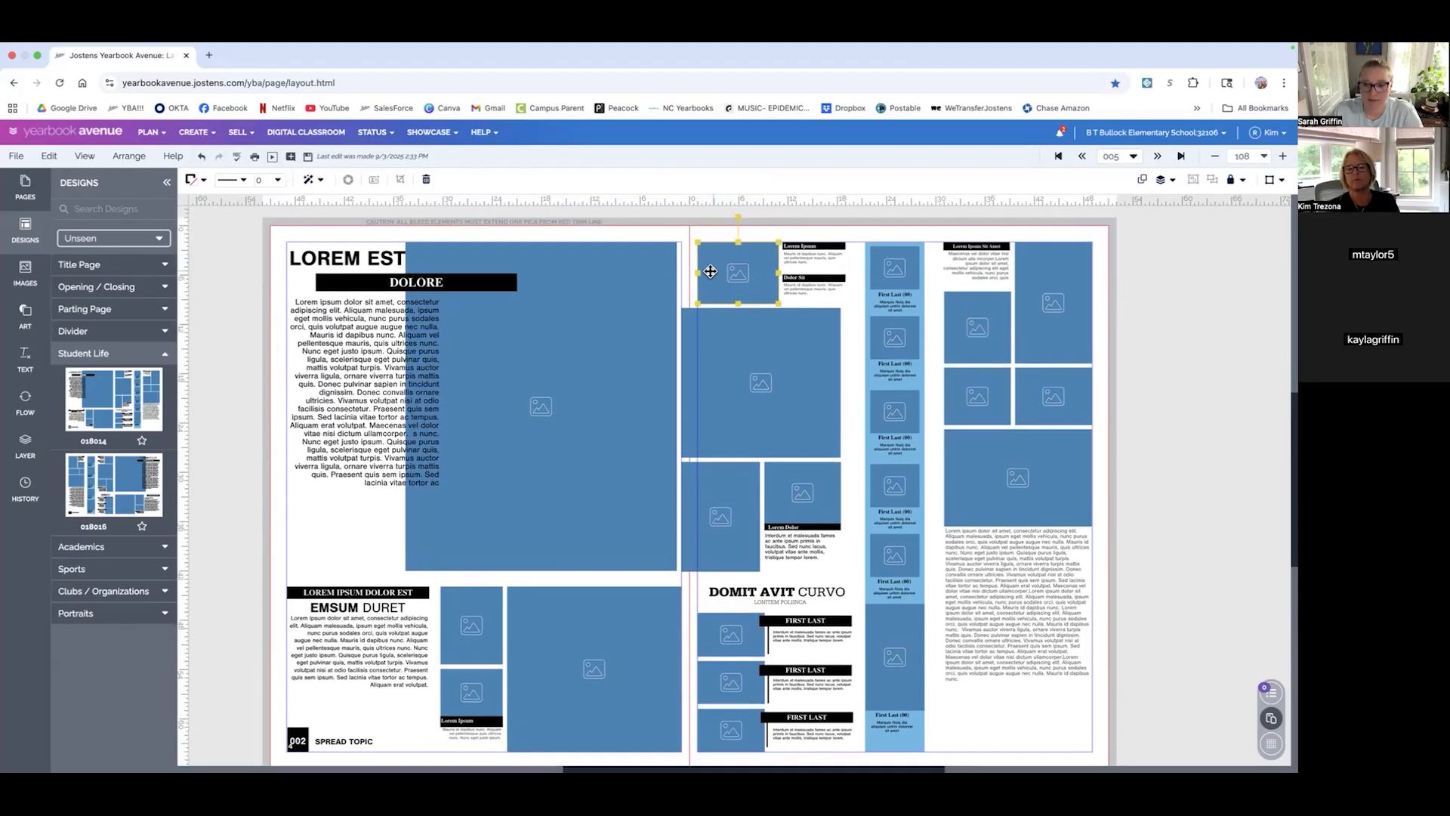
drag(698, 273, 679, 270)
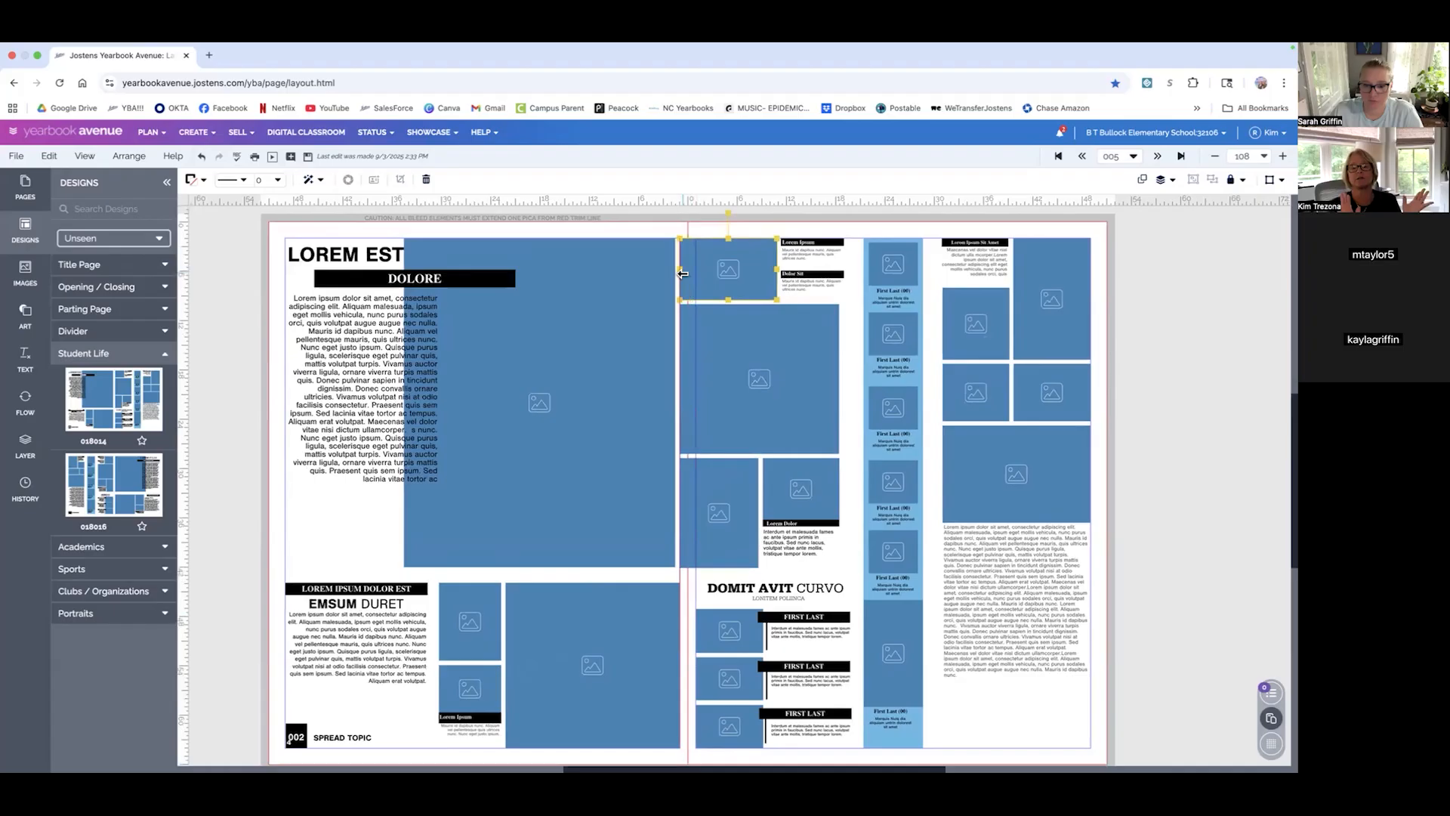
click(680, 230)
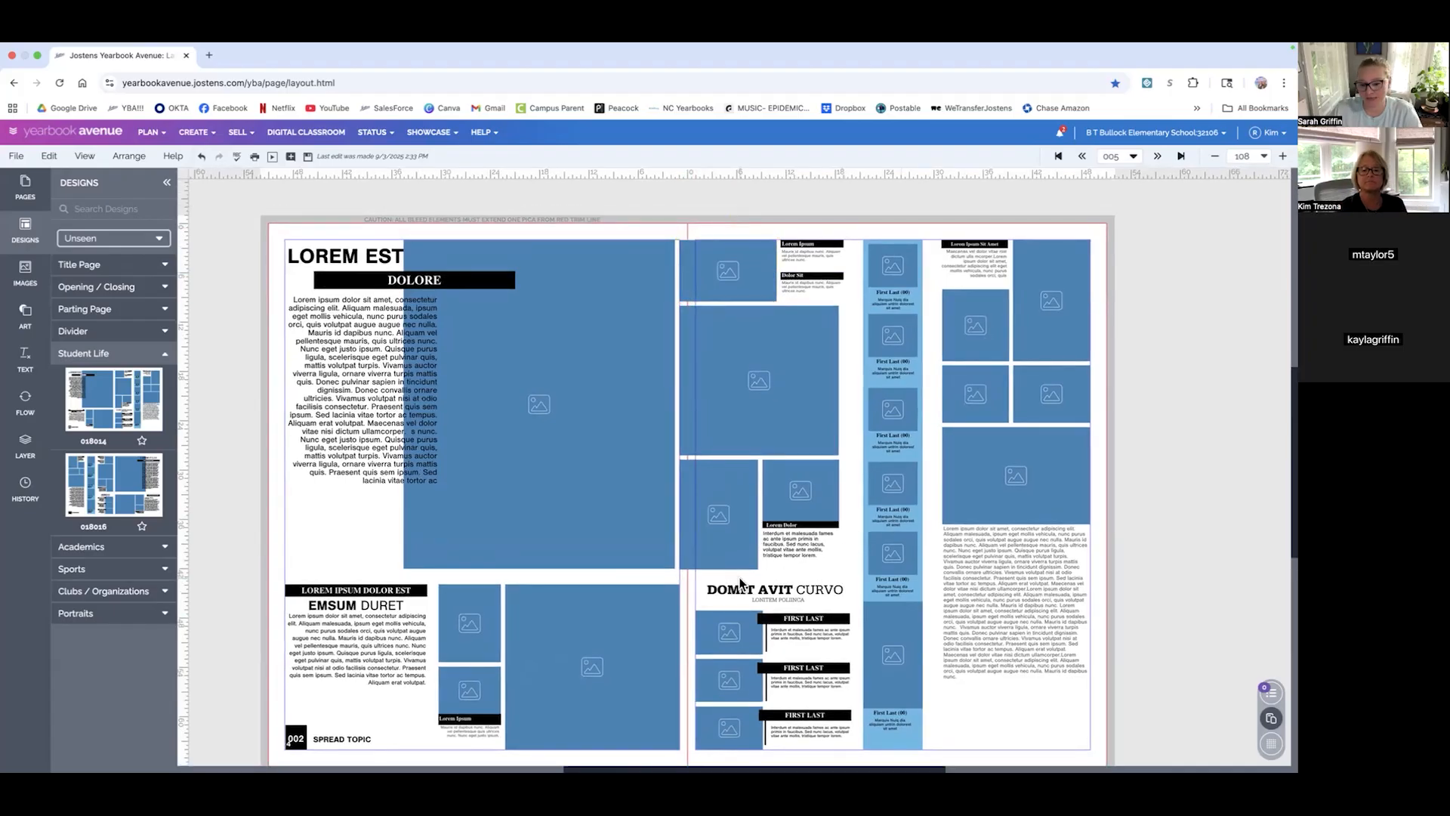
click(706, 555)
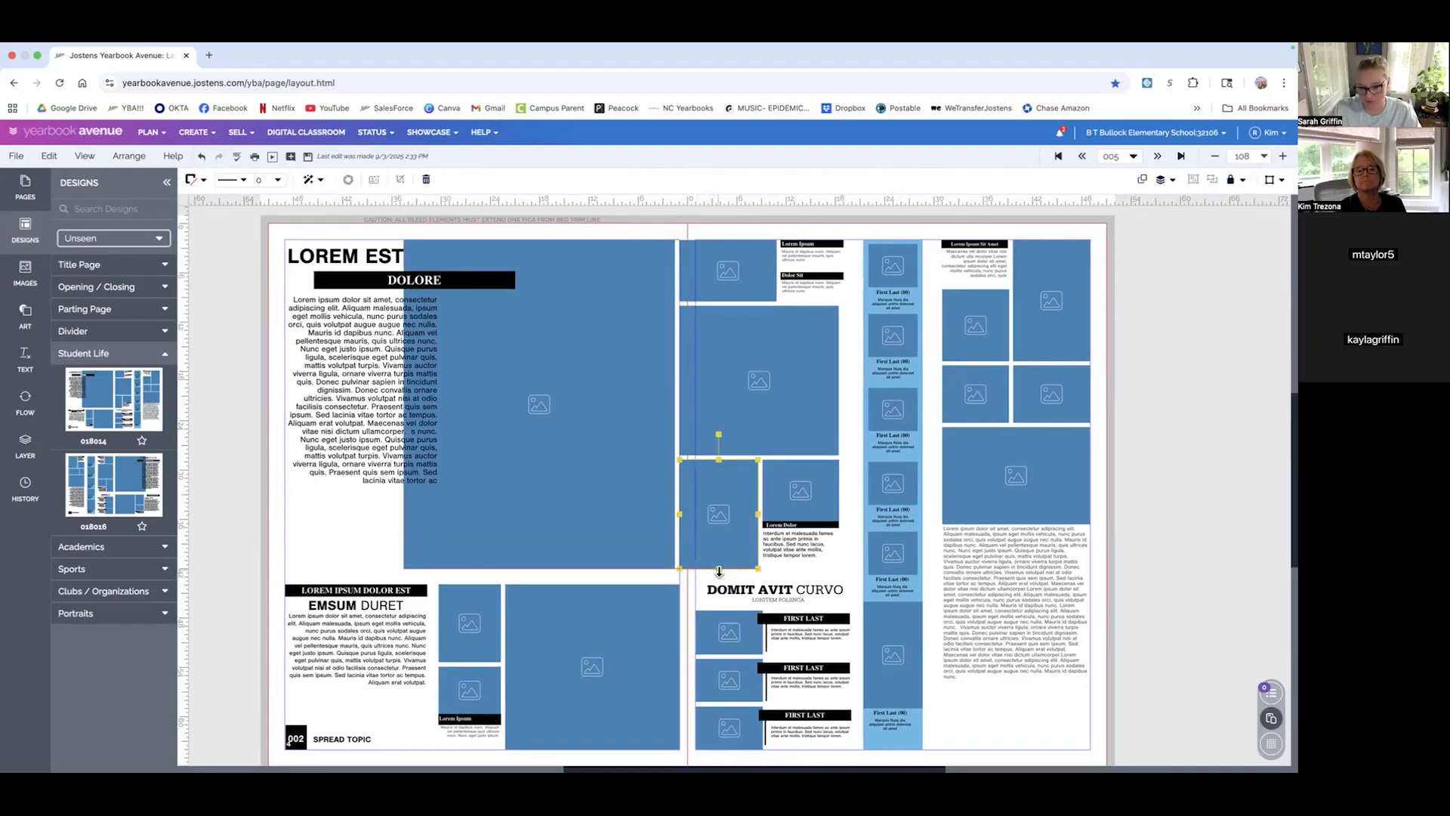
click(696, 573)
scroll(666, 609, down, 1)
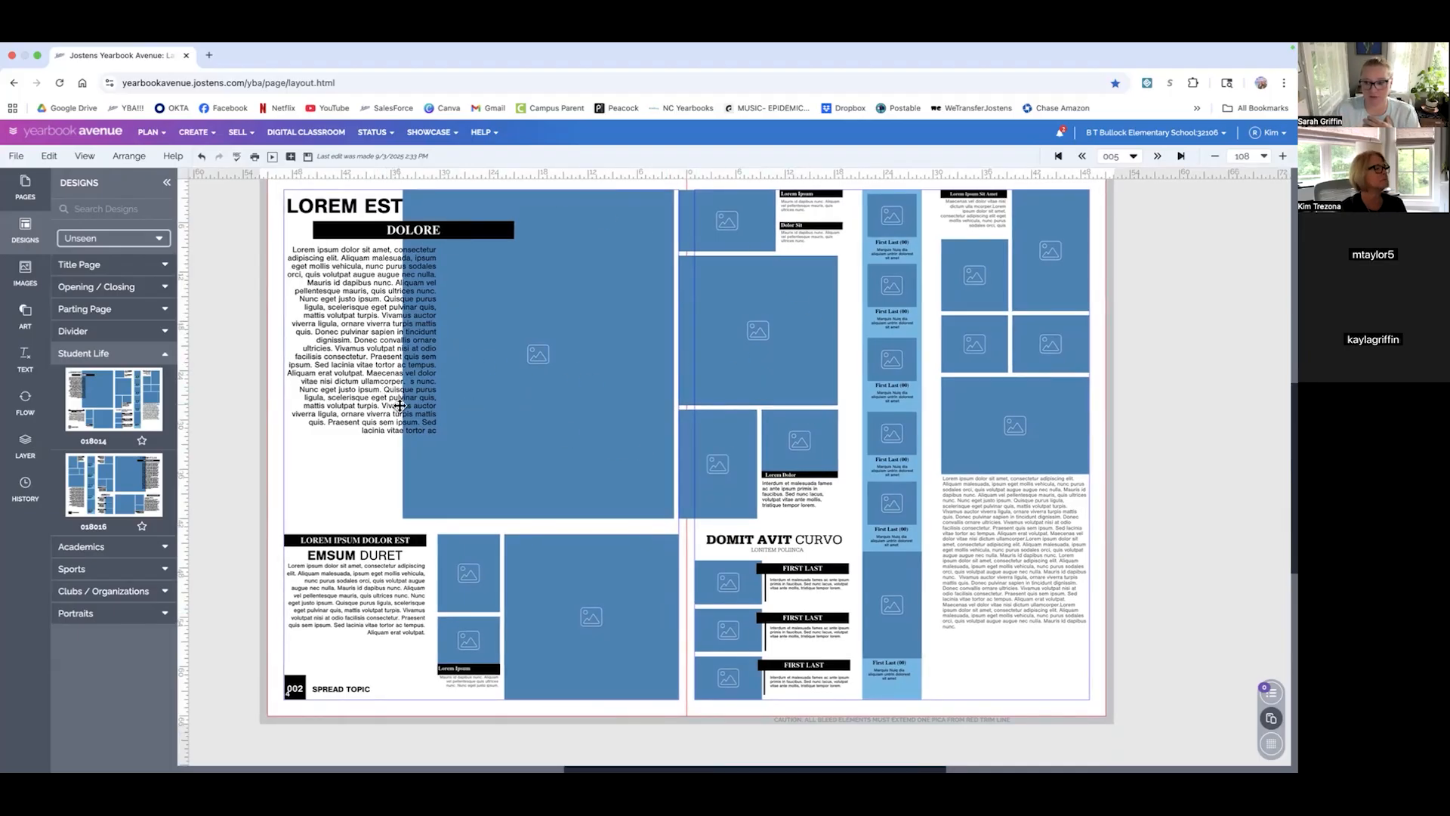
scroll(396, 405, up, 1)
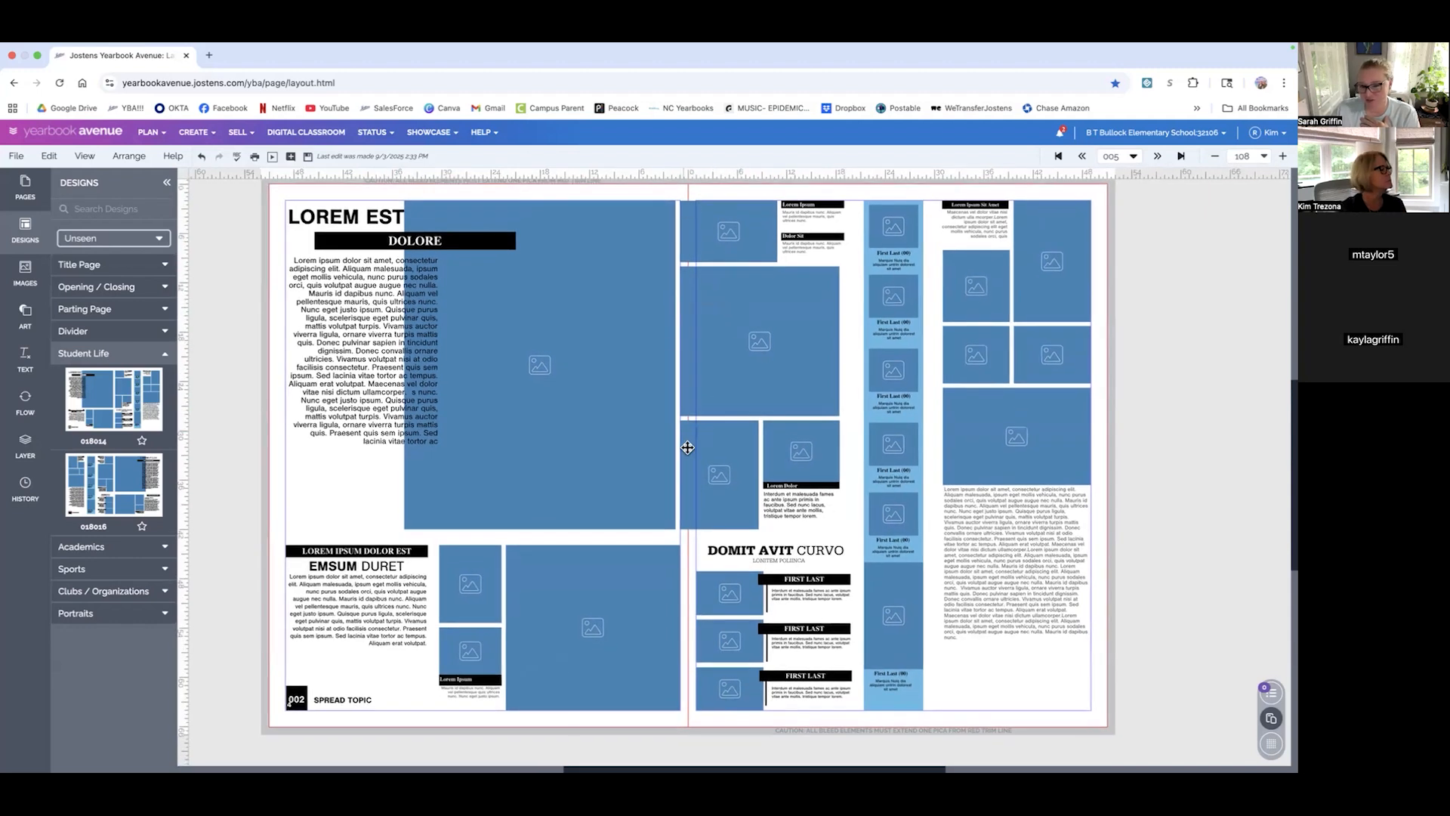
scroll(688, 481, up, 1)
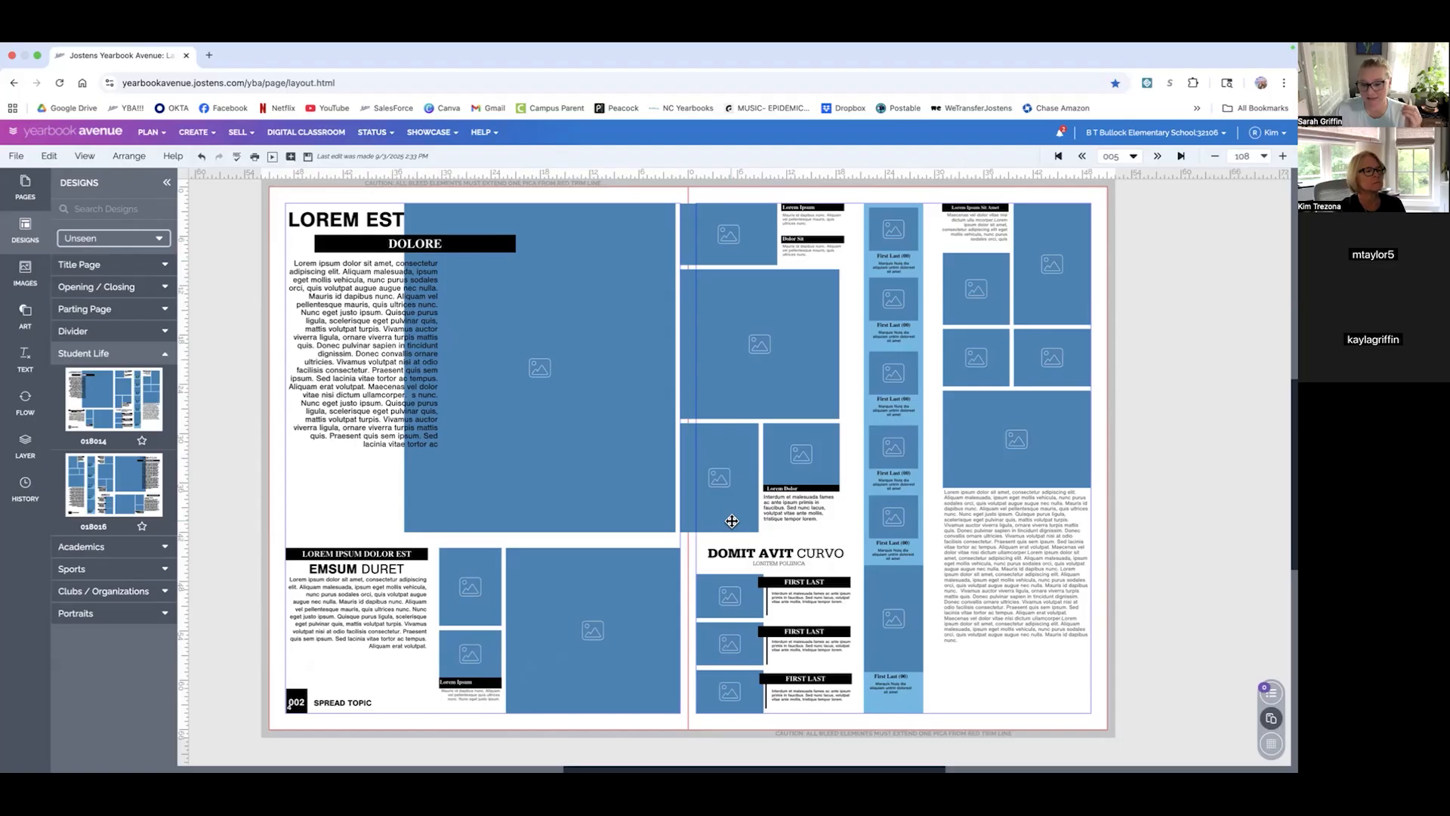
- Show the layout grid behind the spread to judge the gaps between the pictures at the gutter
click(1272, 744)
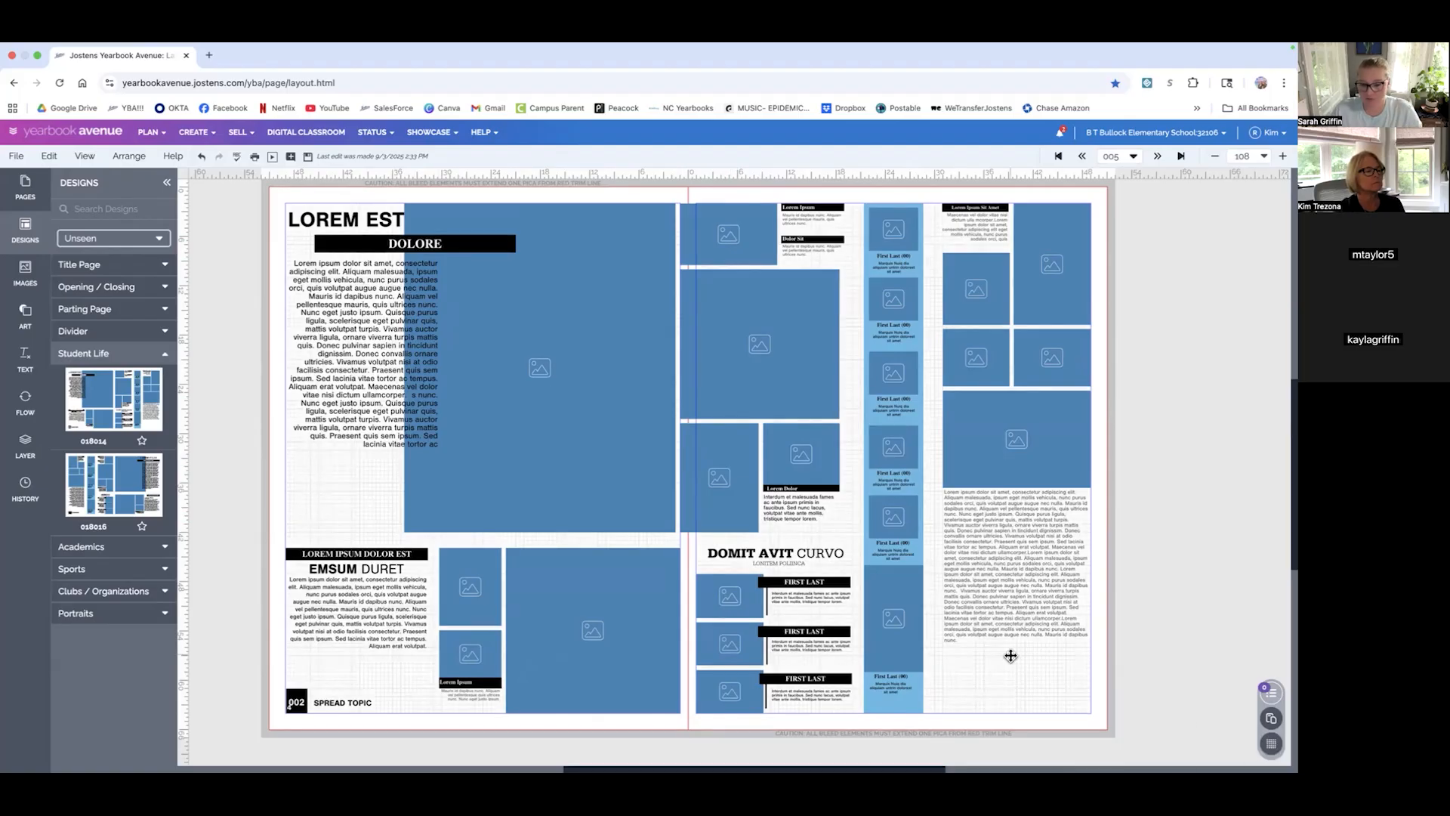
scroll(685, 497, up, 1)
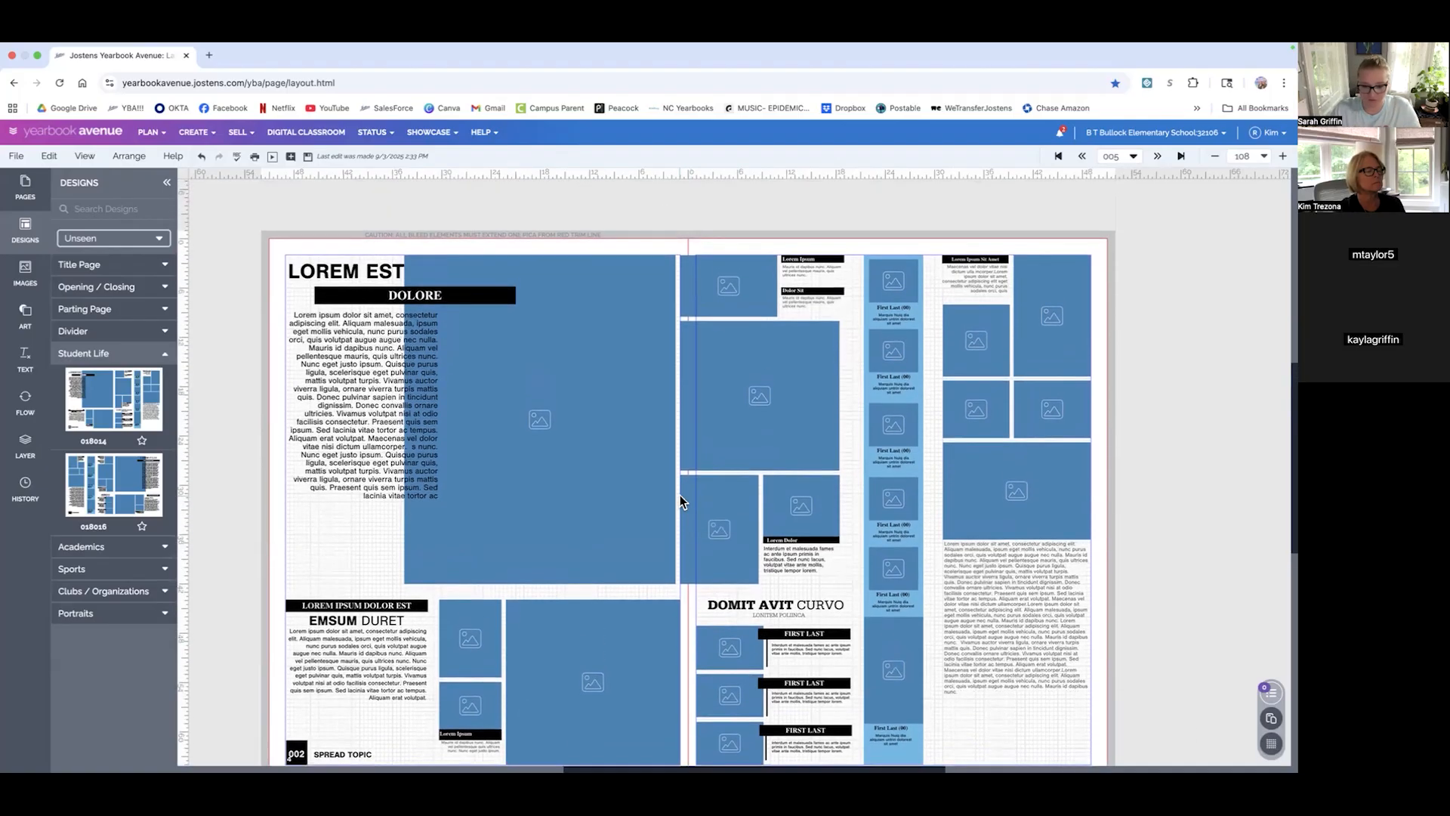
scroll(681, 501, up, 5)
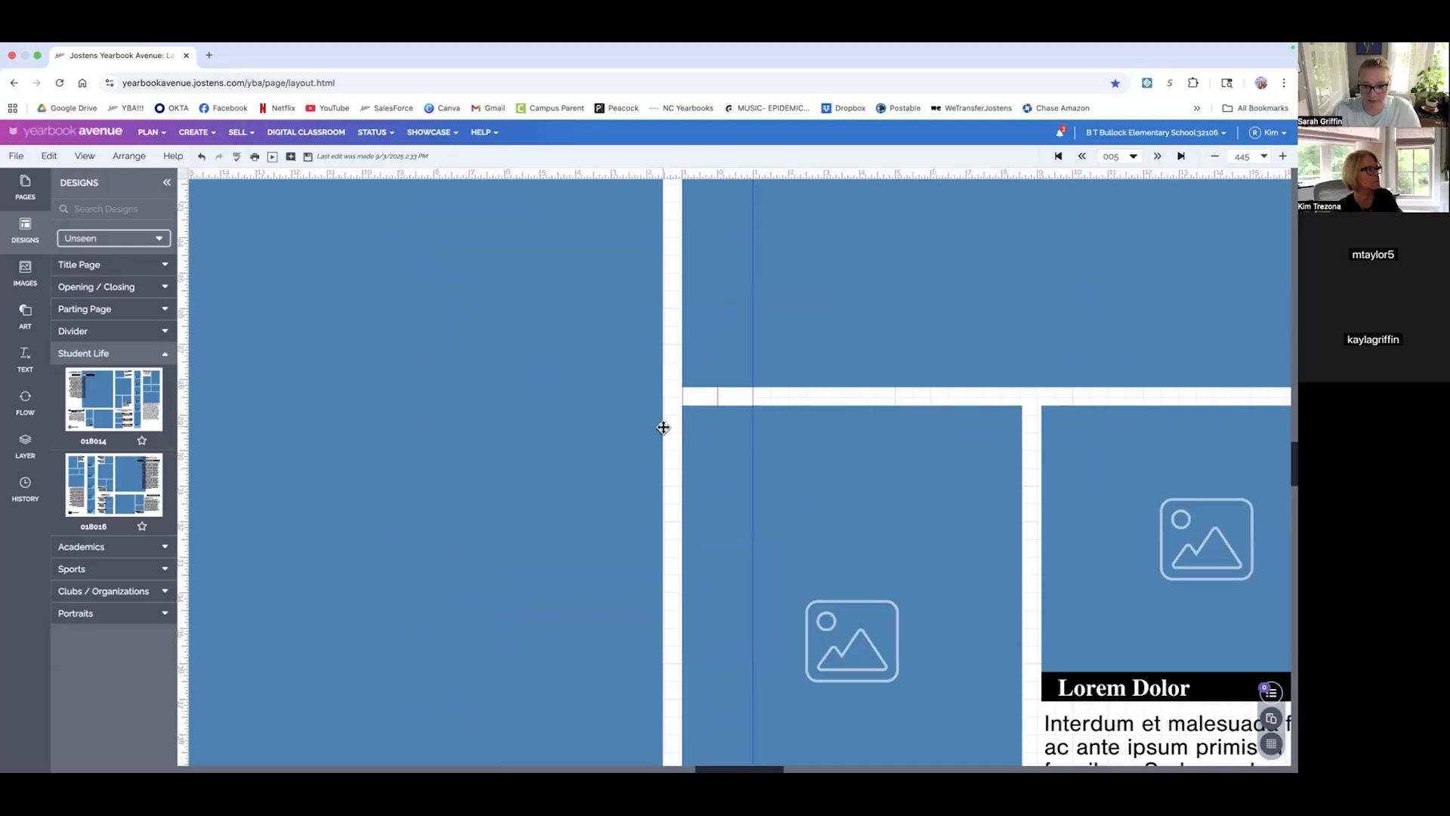
- Shift the large middle picture and the two pictures below it slightly up to even the spacing along the gutter
click(656, 437)
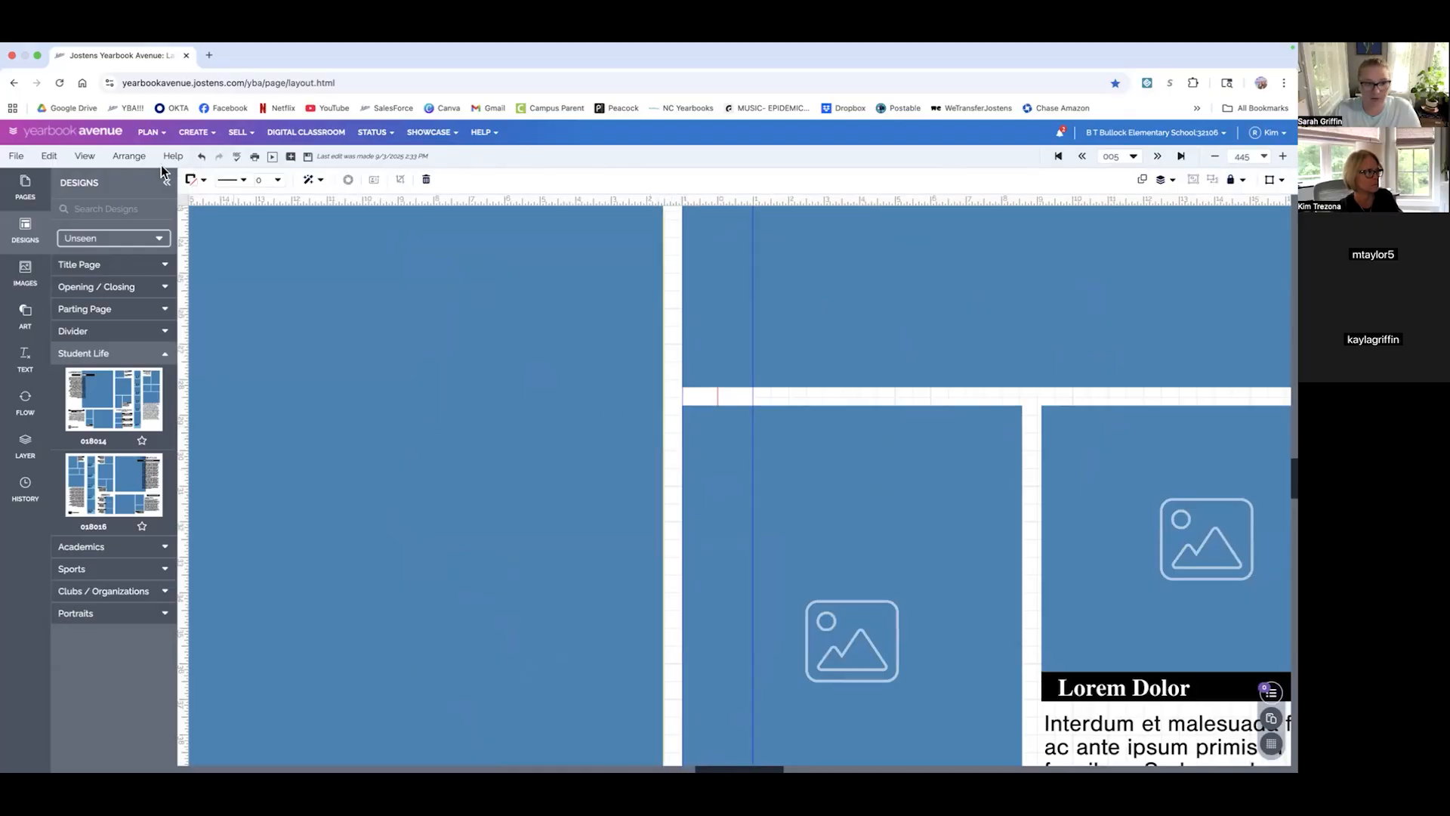
click(85, 156)
mouse_move(107, 267)
click(235, 284)
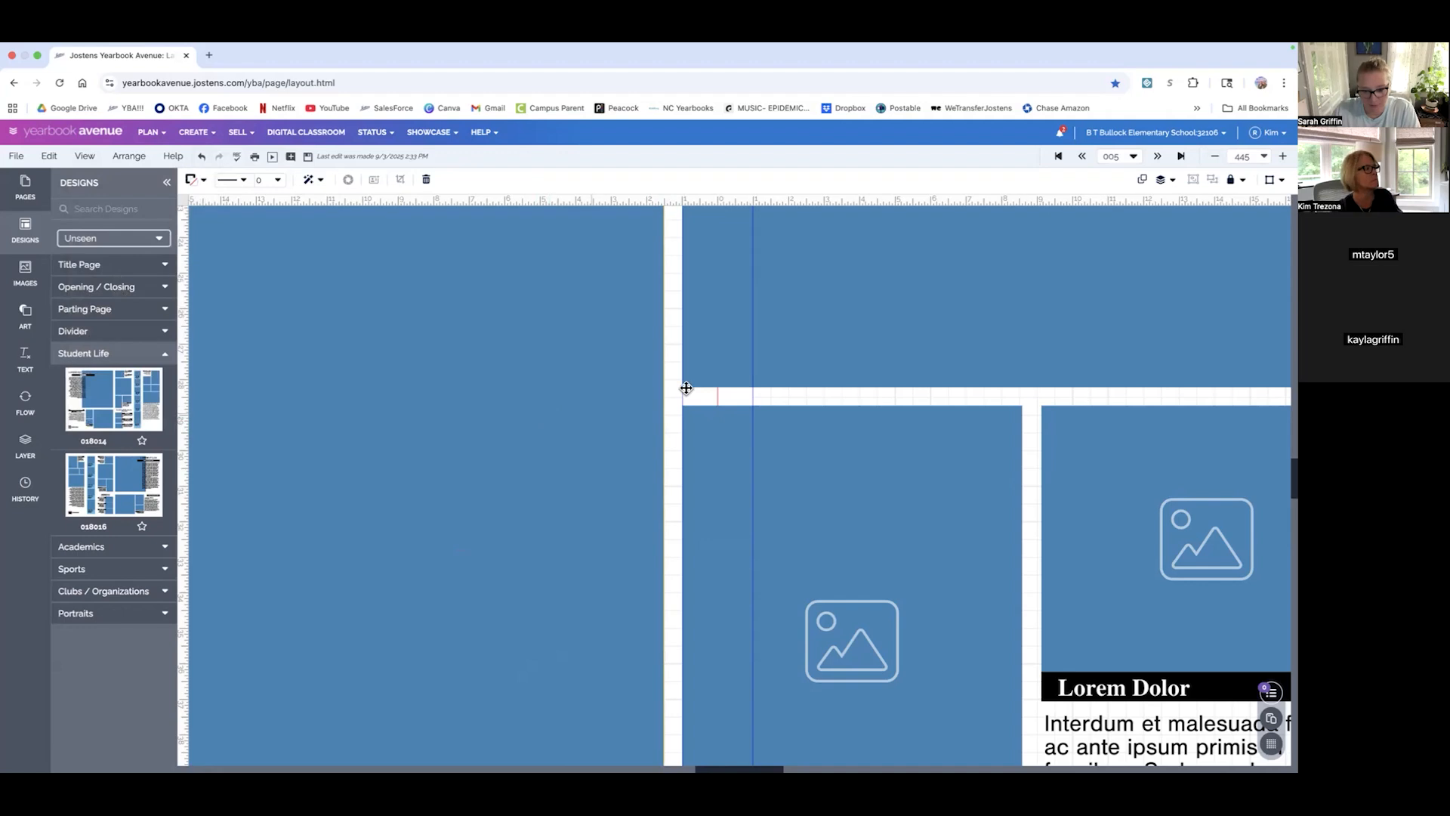
drag(753, 362, 752, 355)
drag(802, 447, 800, 438)
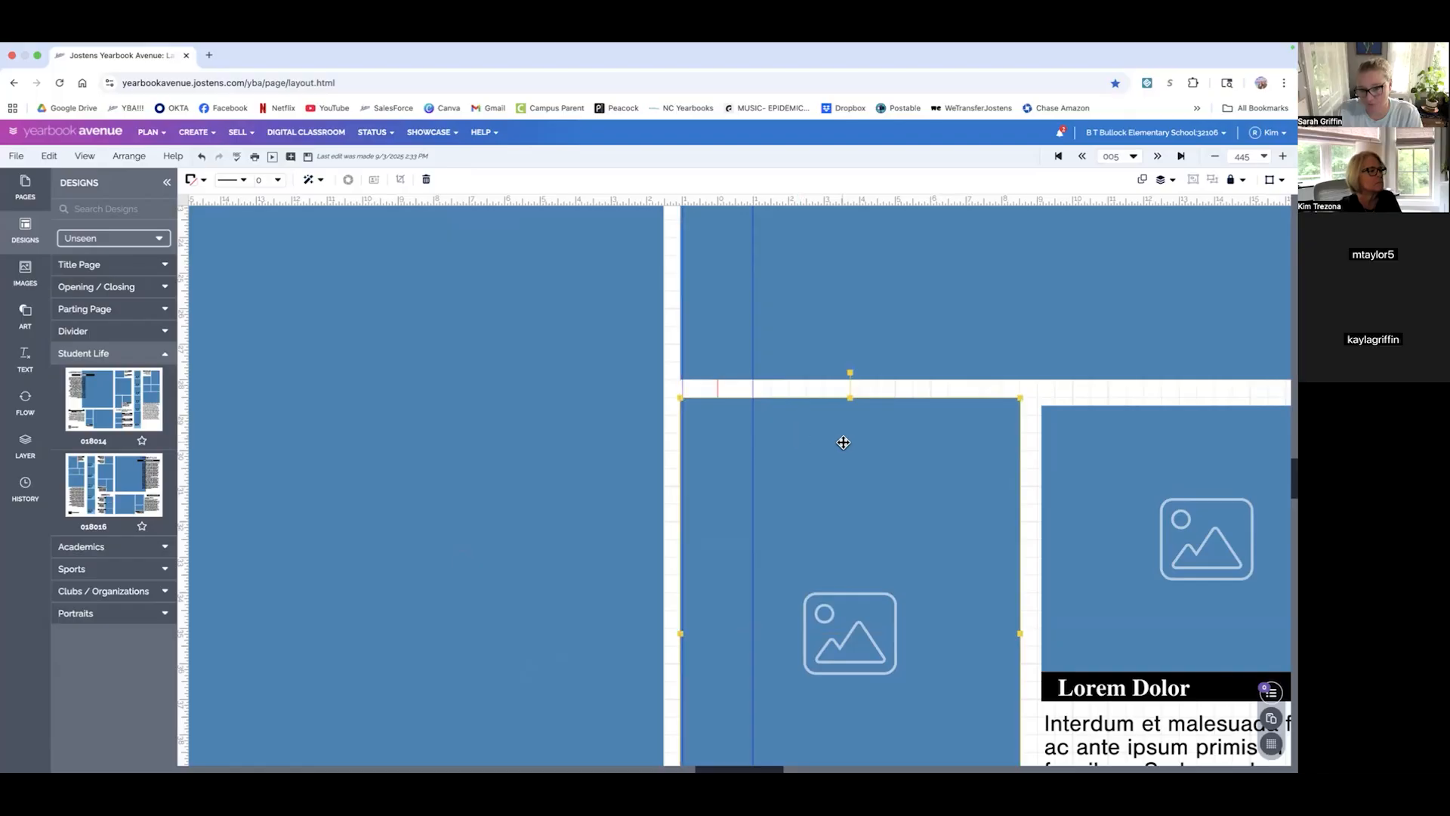
drag(1073, 454, 1070, 447)
click(1027, 445)
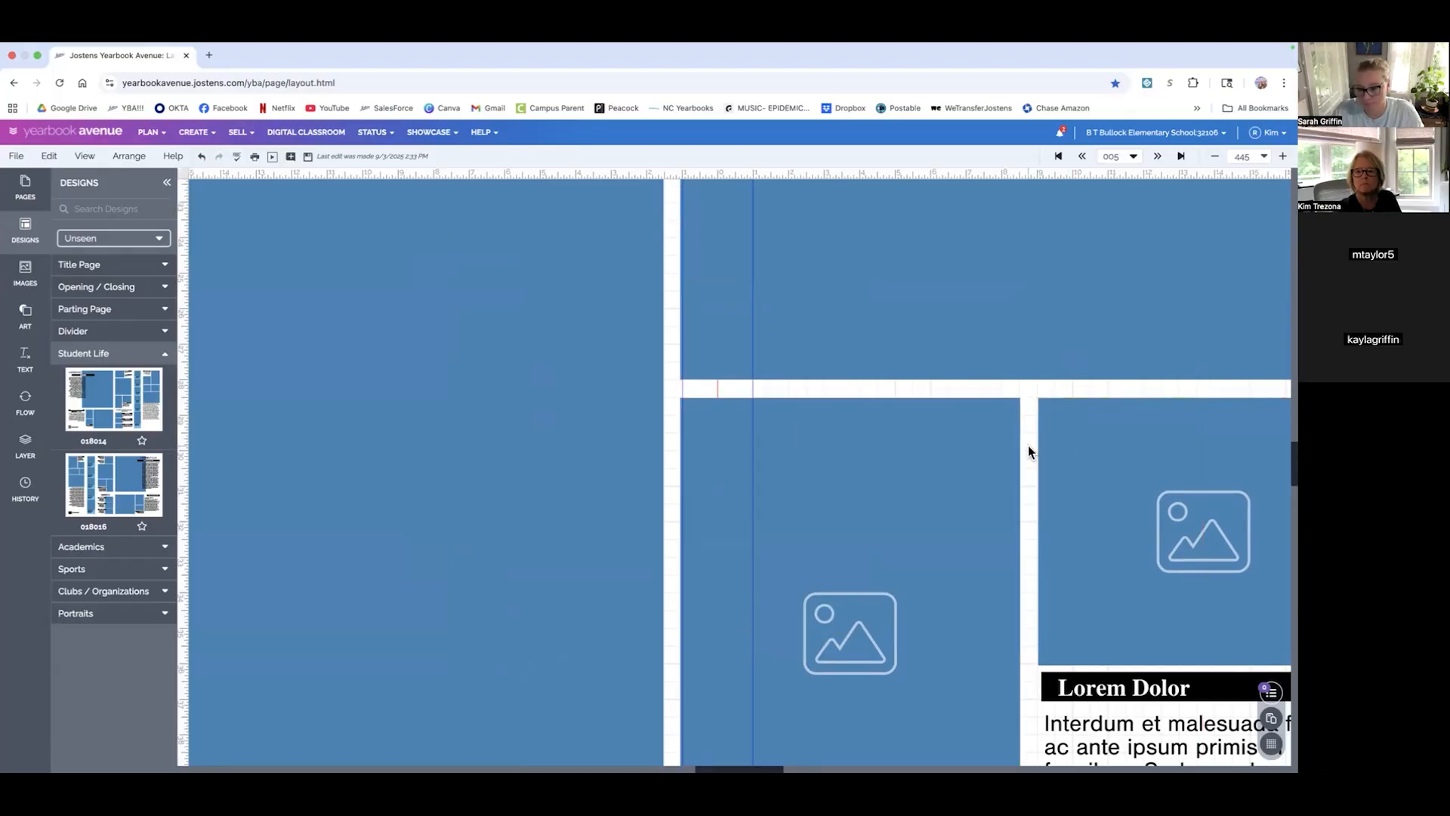
- Extend the bottom edge of the lower picture at the gutter to line up with the large left-page picture's bottom
scroll(1027, 446, down, 5)
click(891, 585)
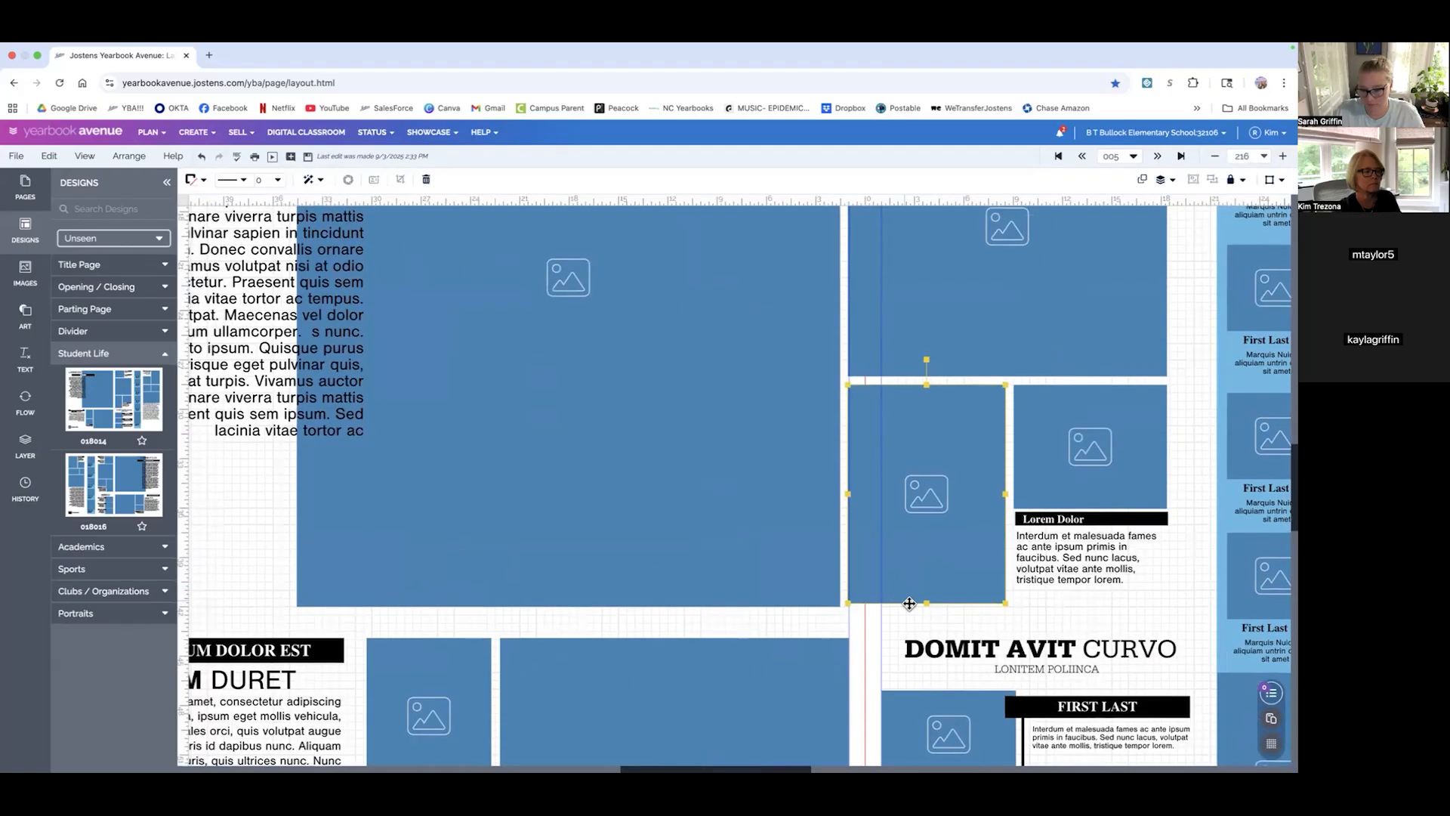
drag(926, 602, 926, 606)
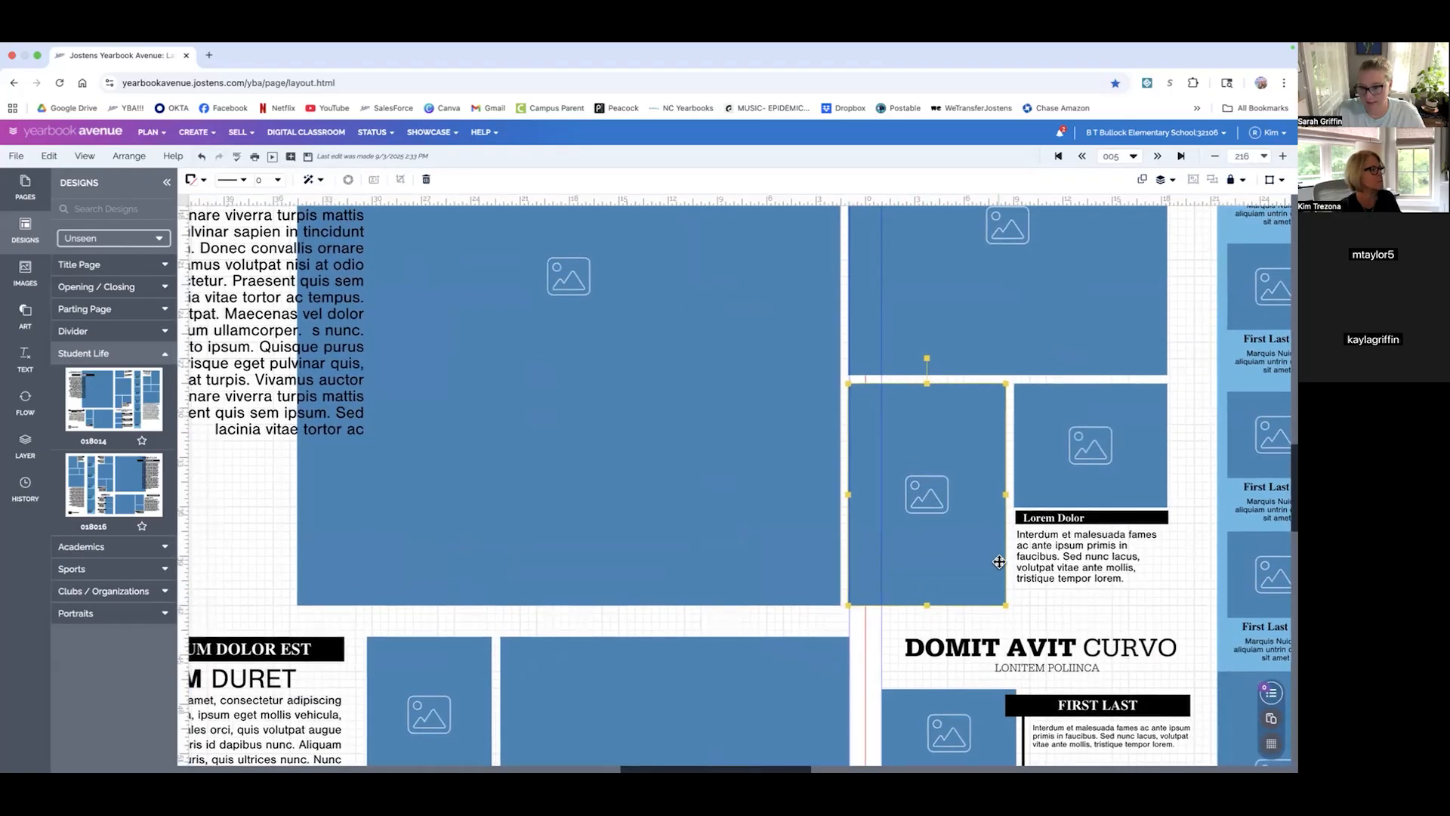
click(1036, 473)
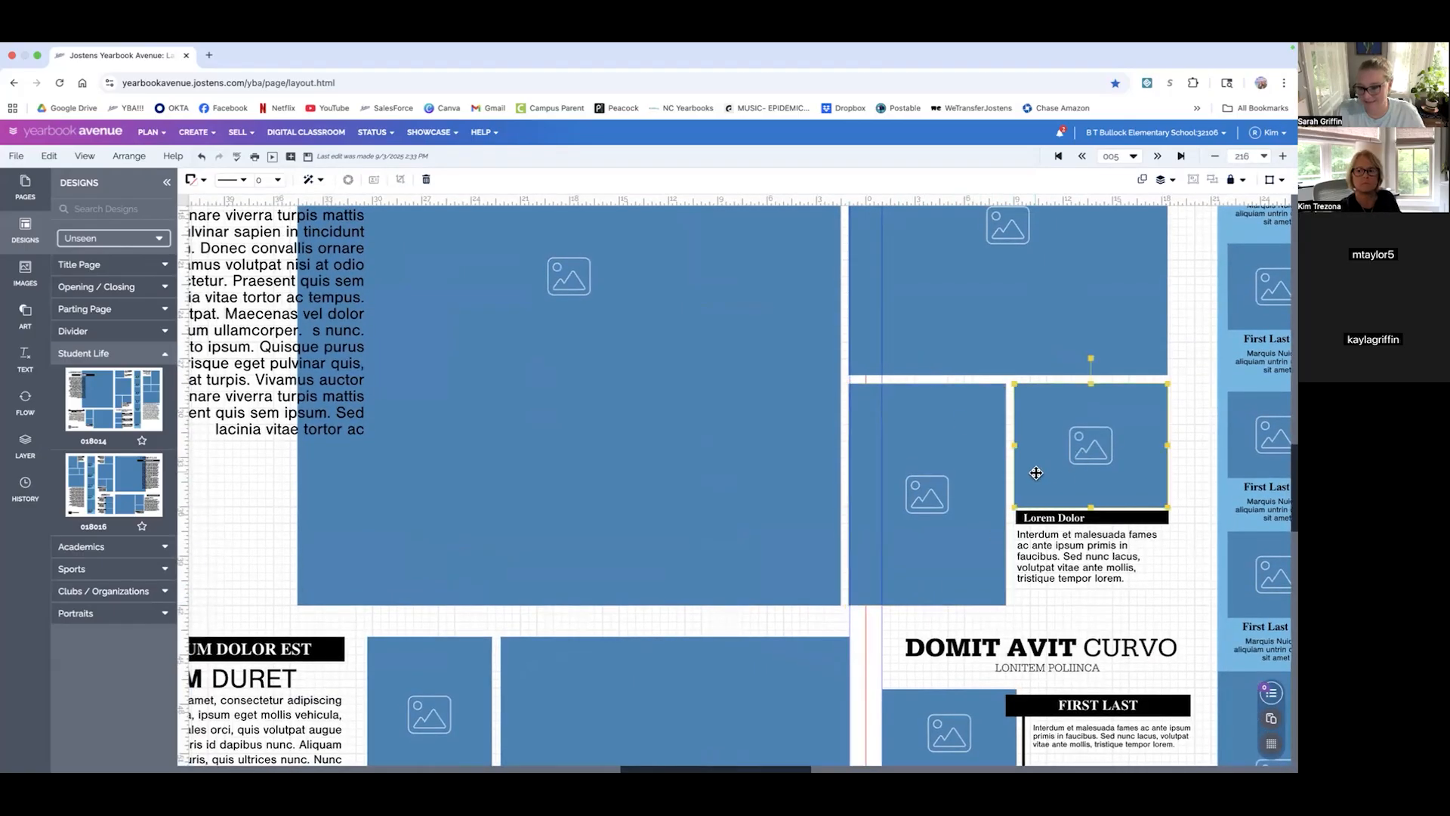
click(1043, 613)
- Lower the top edge of the large middle picture to even out its gap to the picture above
scroll(1043, 618, down, 5)
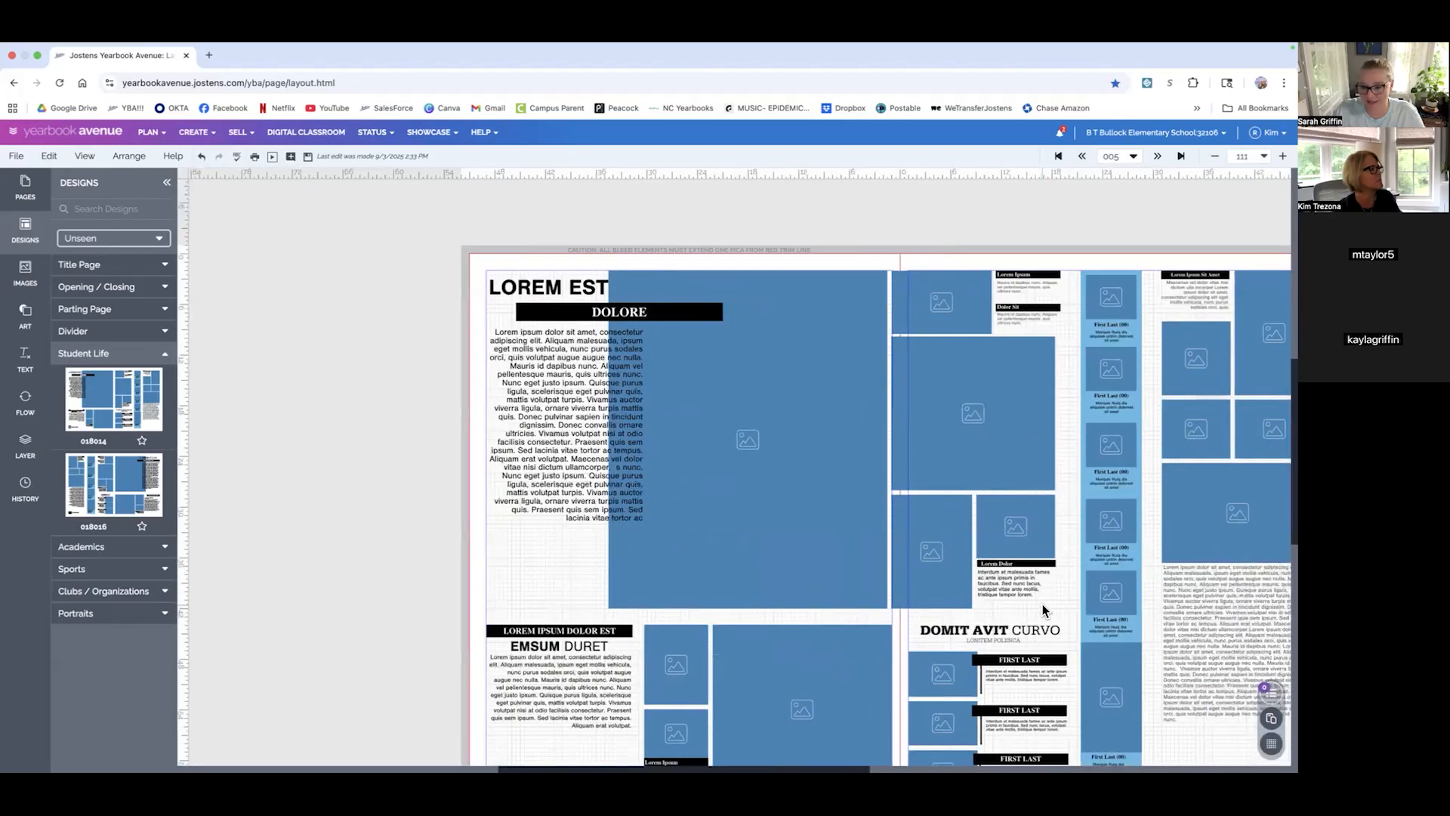
scroll(930, 333, up, 10)
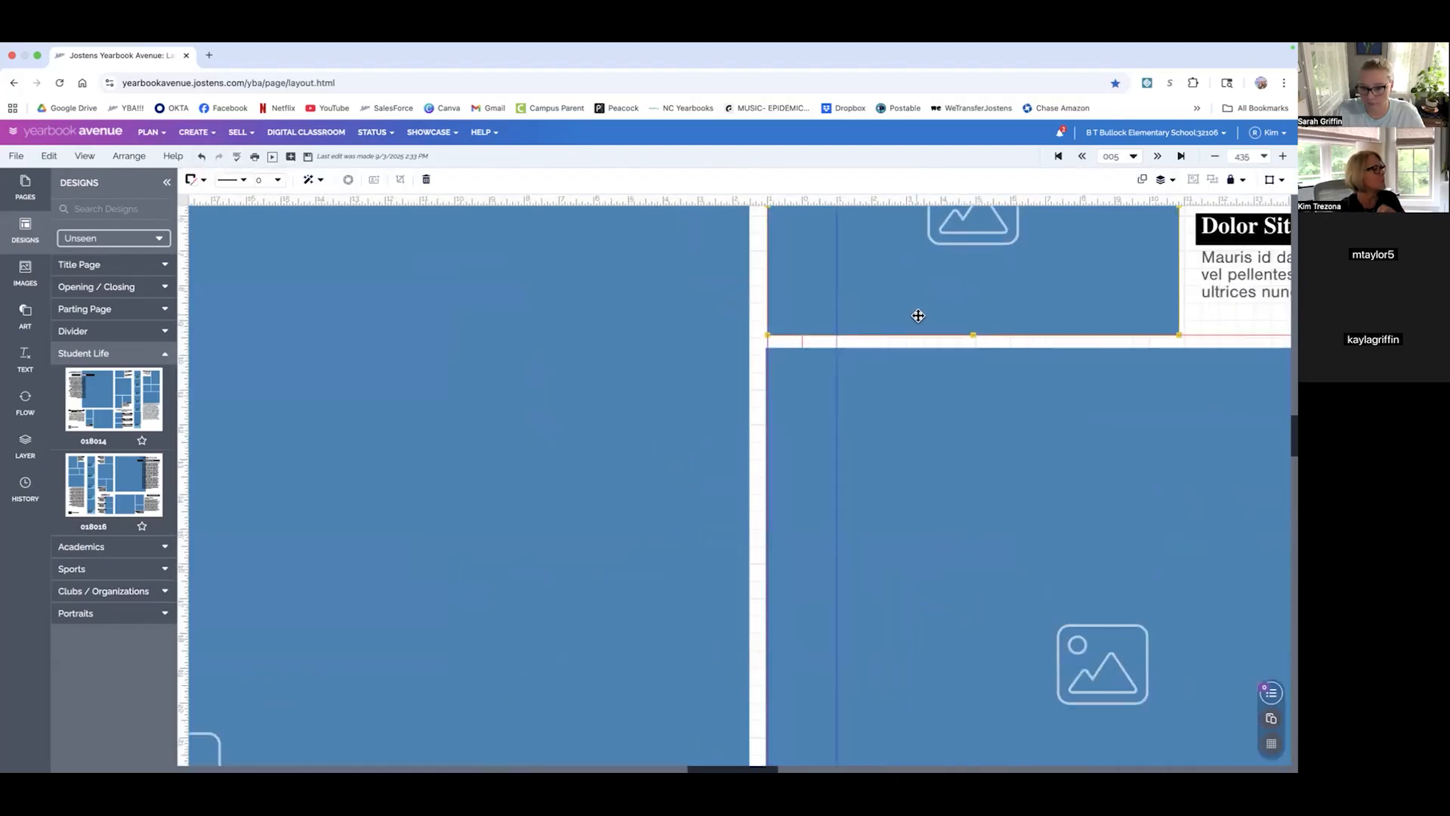
click(946, 356)
drag(1100, 347, 1099, 352)
click(1078, 321)
click(1061, 346)
scroll(1061, 346, down, 10)
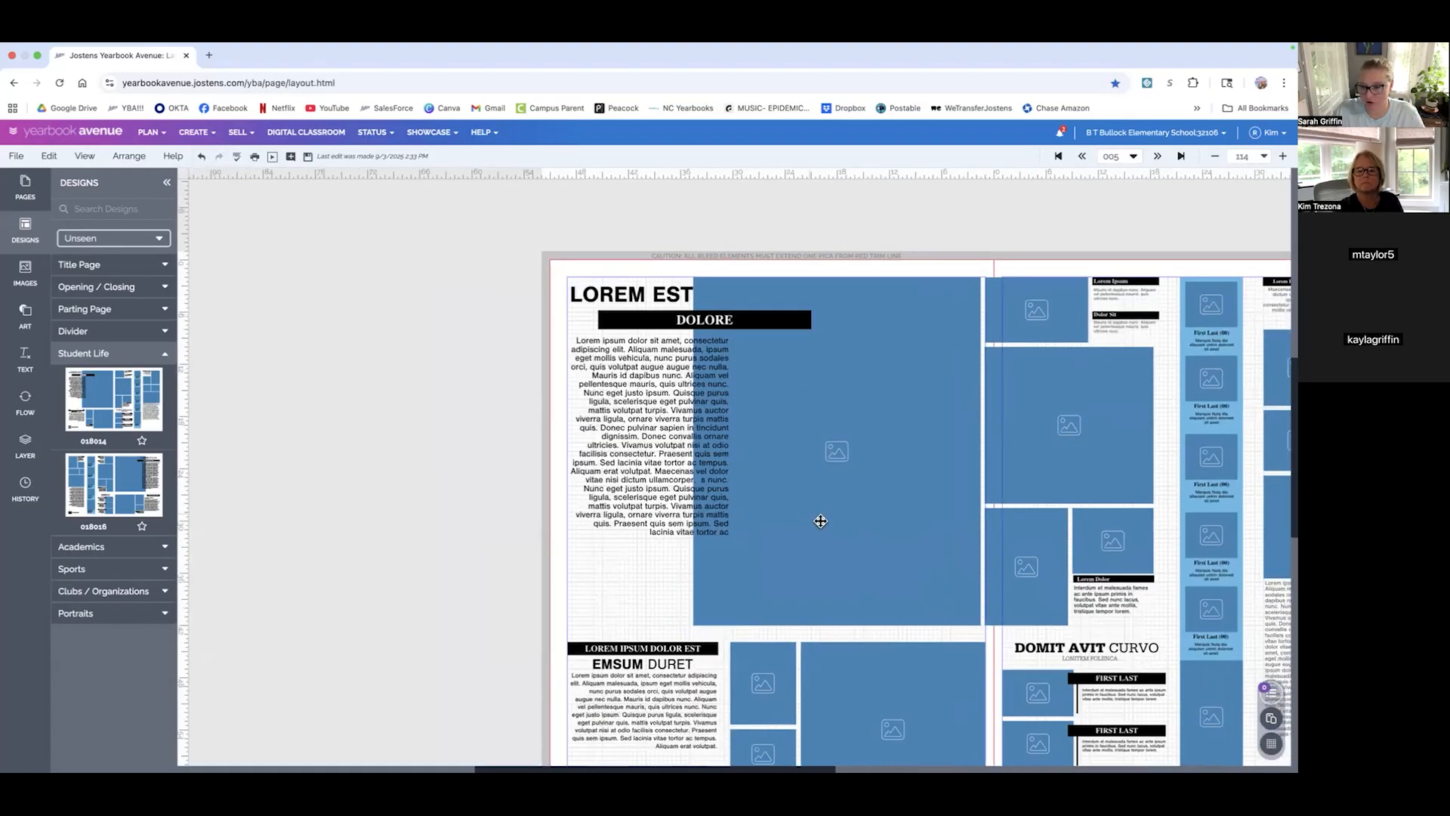
- Check the spacing across the whole spread with the layout grid hidden and shown again
scroll(1024, 531, down, 2)
scroll(1024, 531, down, 4)
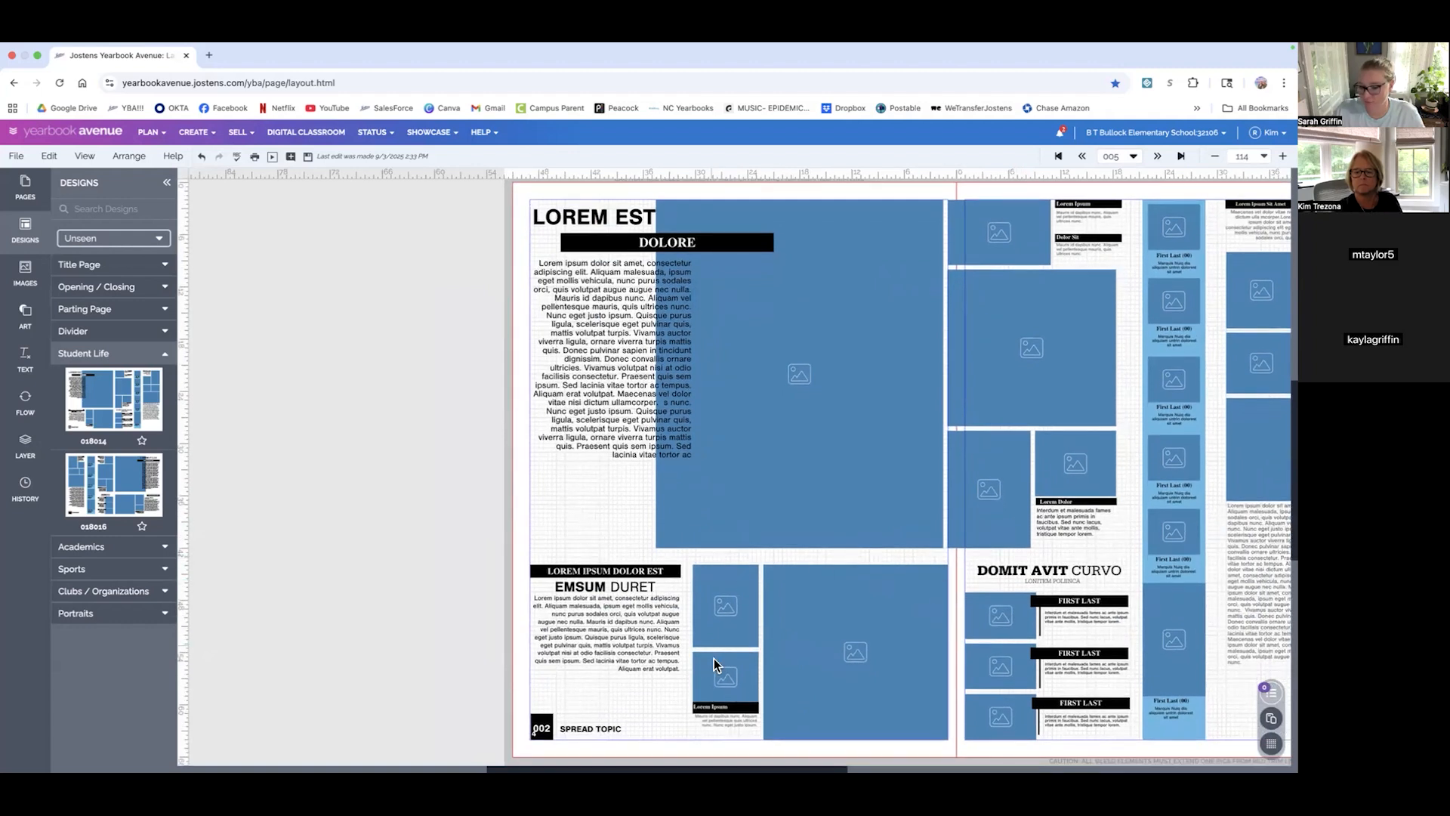
scroll(848, 700, right, 8)
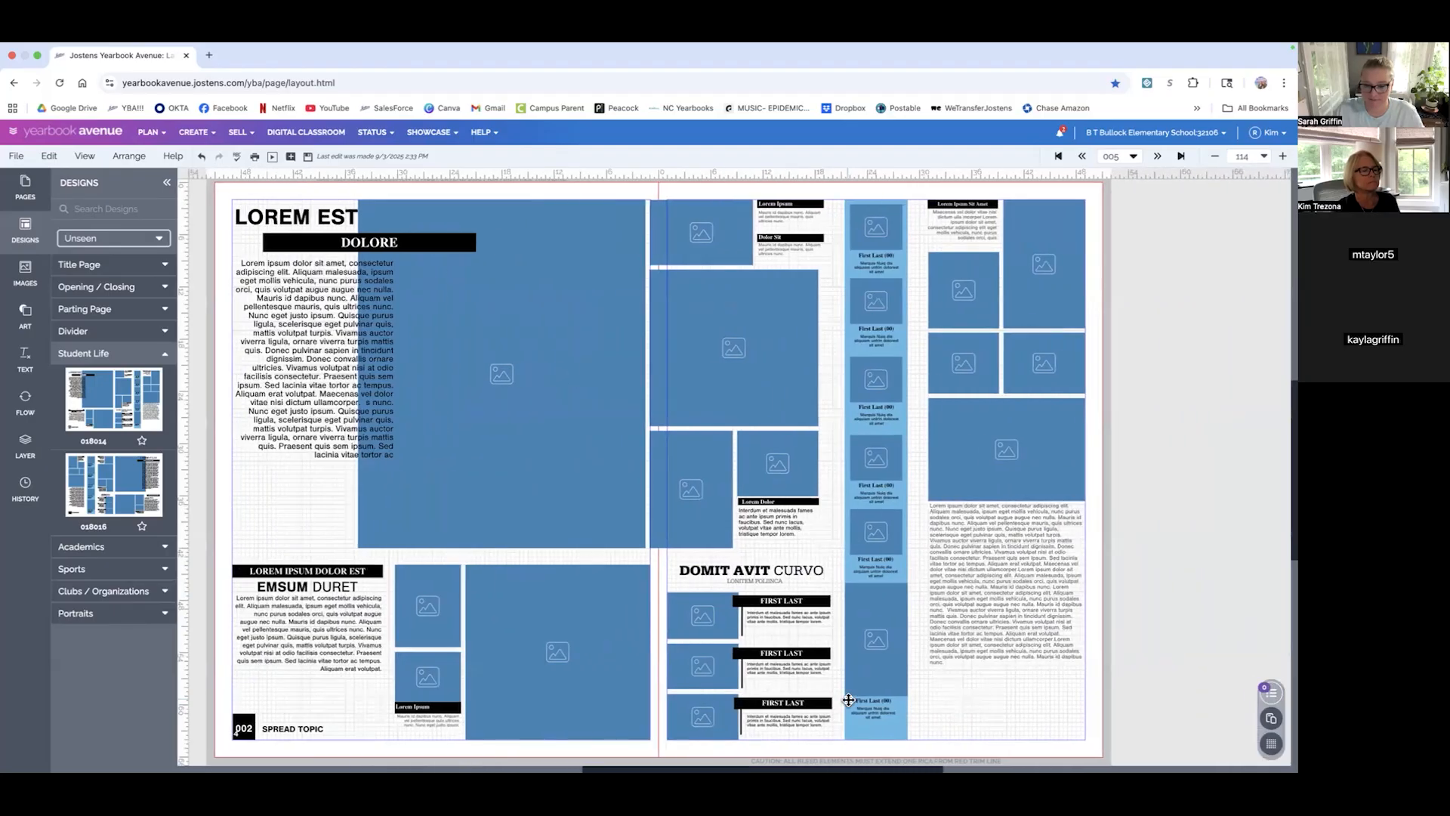
scroll(848, 700, left, 1)
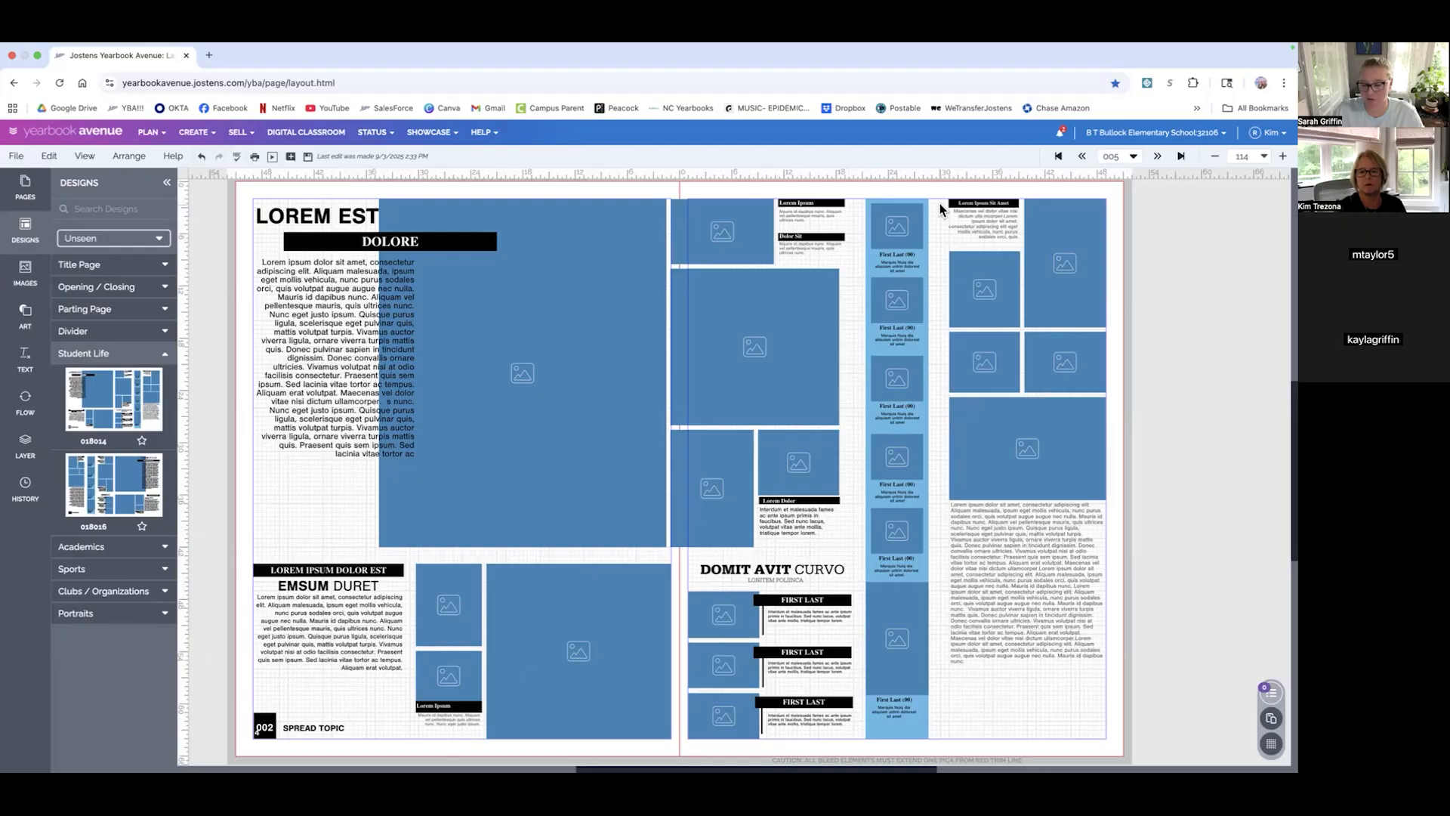
click(1268, 746)
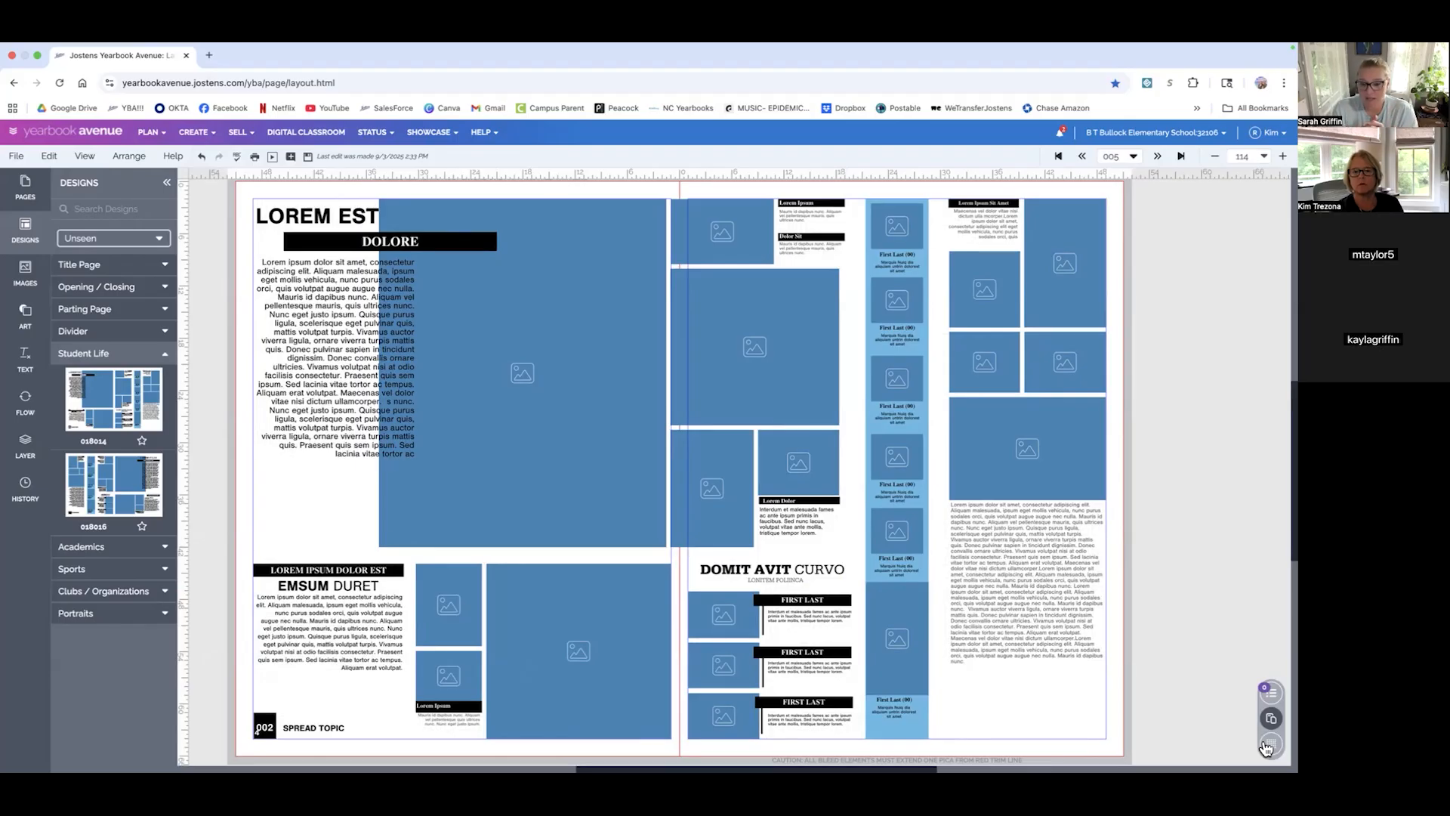
click(1273, 746)
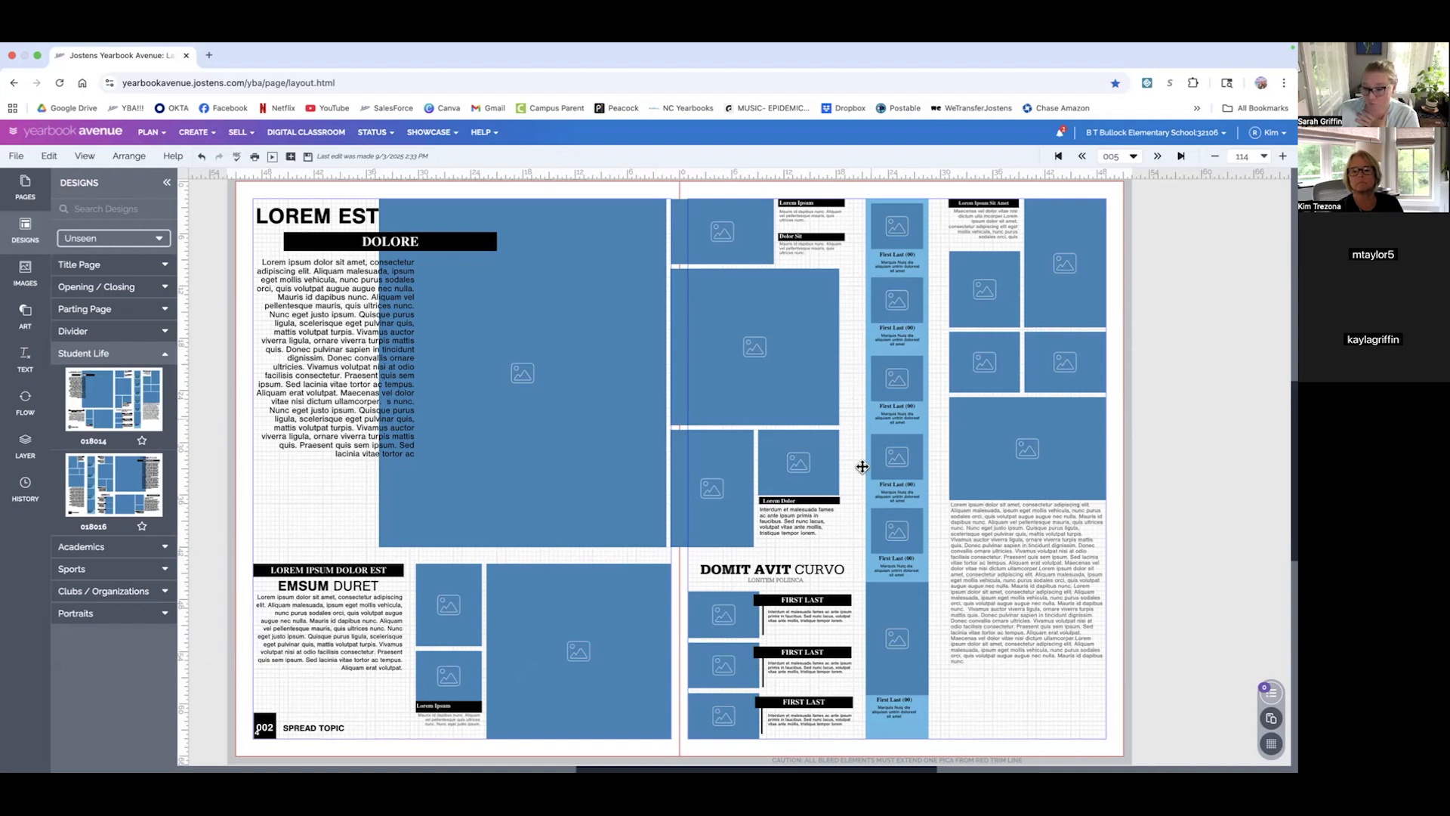
- Narrow the "DOMIT AVIT CURVO" module with its "FIRST LAST" headings to widen the gap before the light blue column
click(851, 679)
drag(855, 650, 844, 651)
click(857, 666)
- Pull in the inner edge of the three "FIRST LAST" caption texts together, away from their pictures
click(835, 626)
shift+click(827, 673)
shift+click(824, 714)
drag(758, 673, 761, 674)
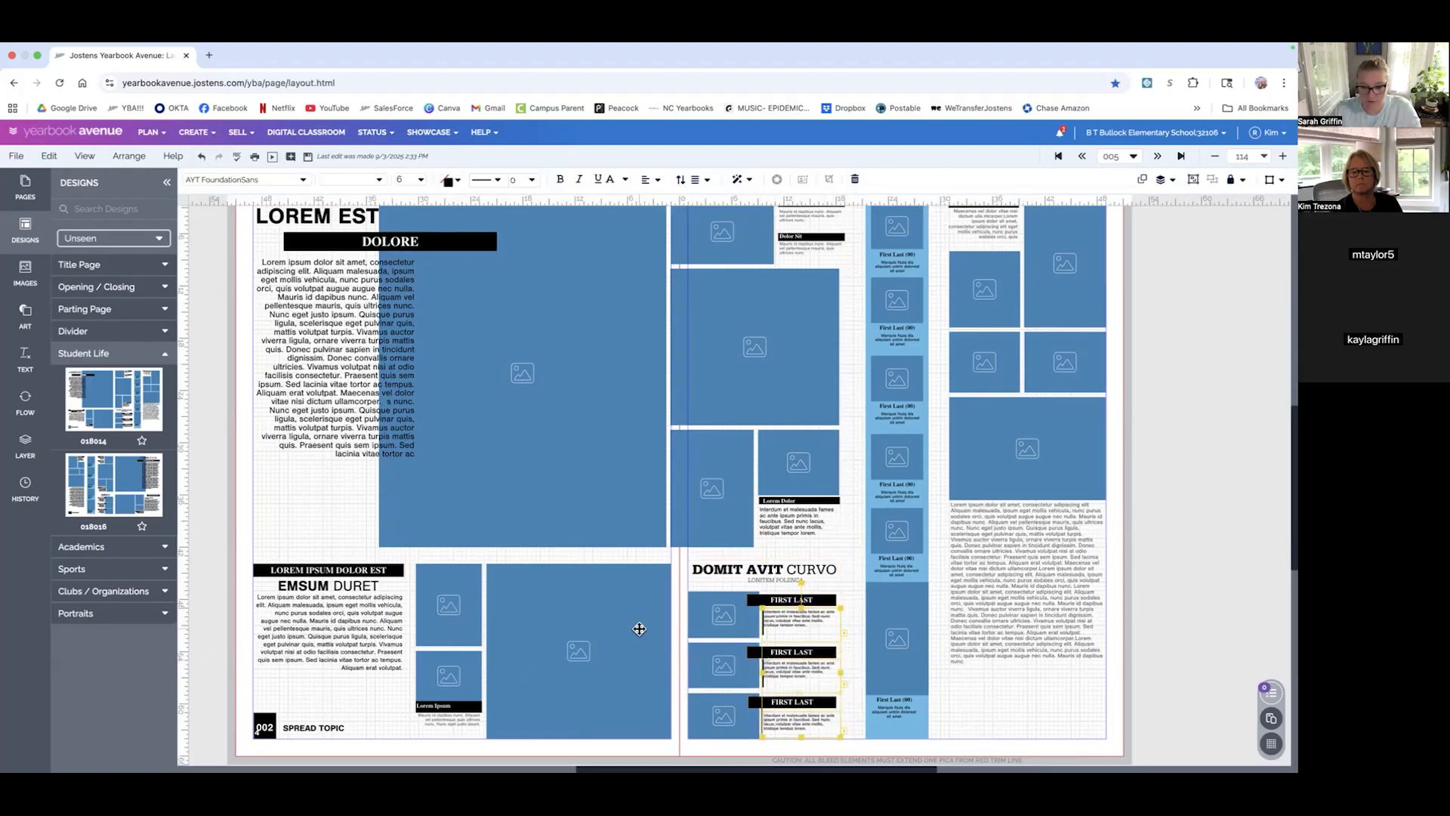
- Move the "DOMIT AVIT CURVO" heading and its subheading slightly down, away from the picture group above
scroll(637, 627, down, 1)
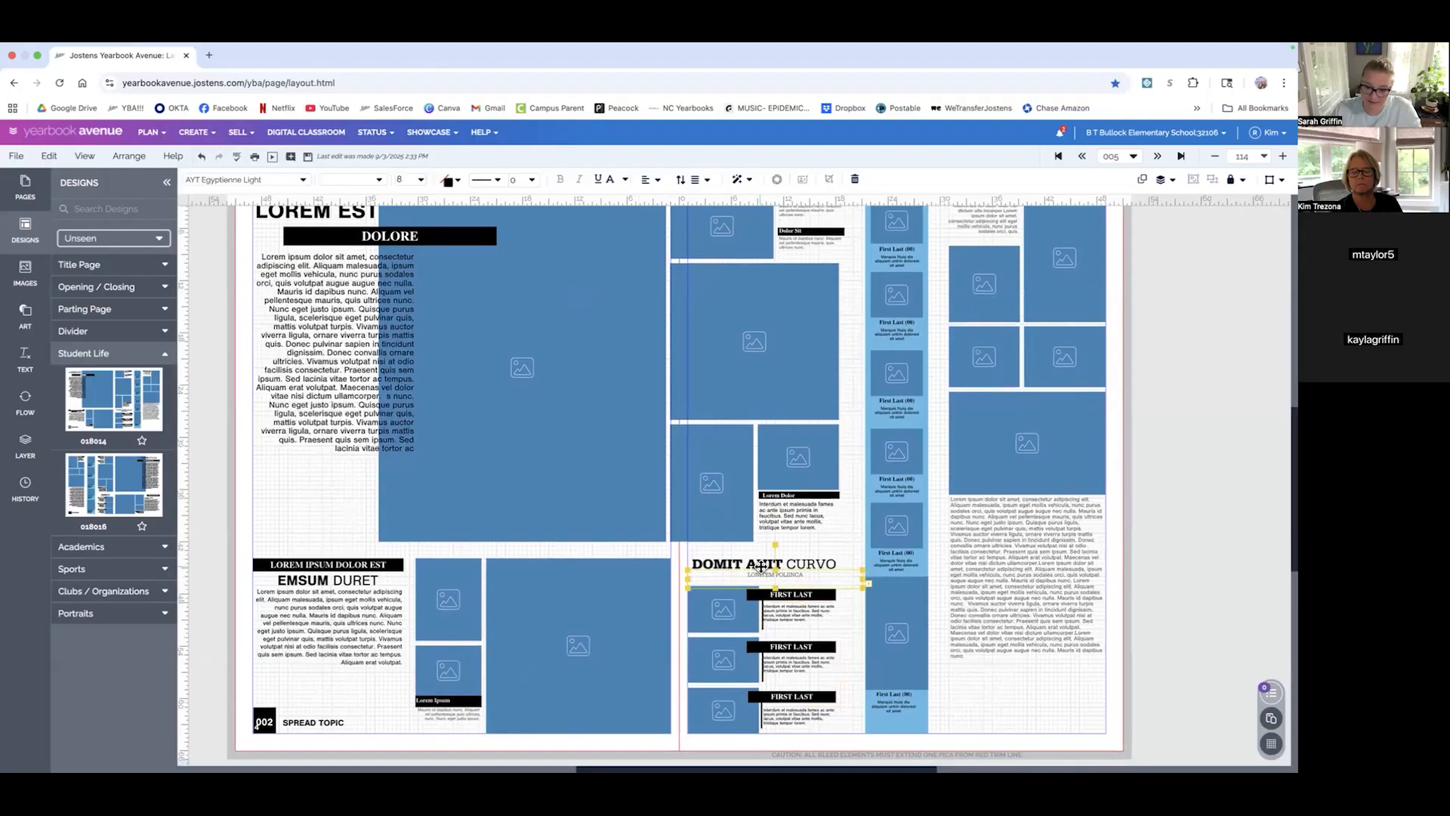
click(761, 568)
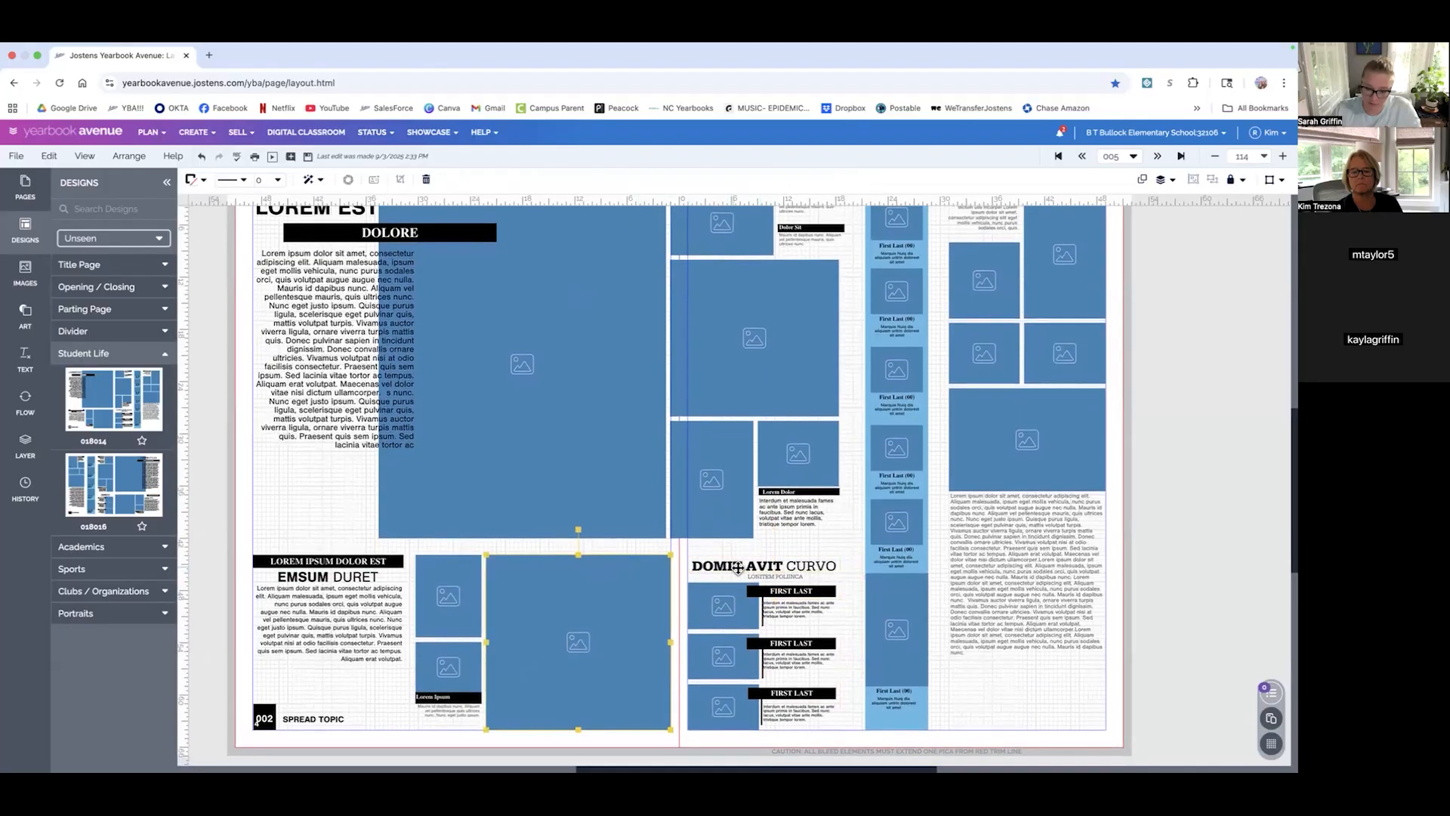
click(790, 550)
click(734, 569)
drag(772, 571, 775, 576)
click(775, 576)
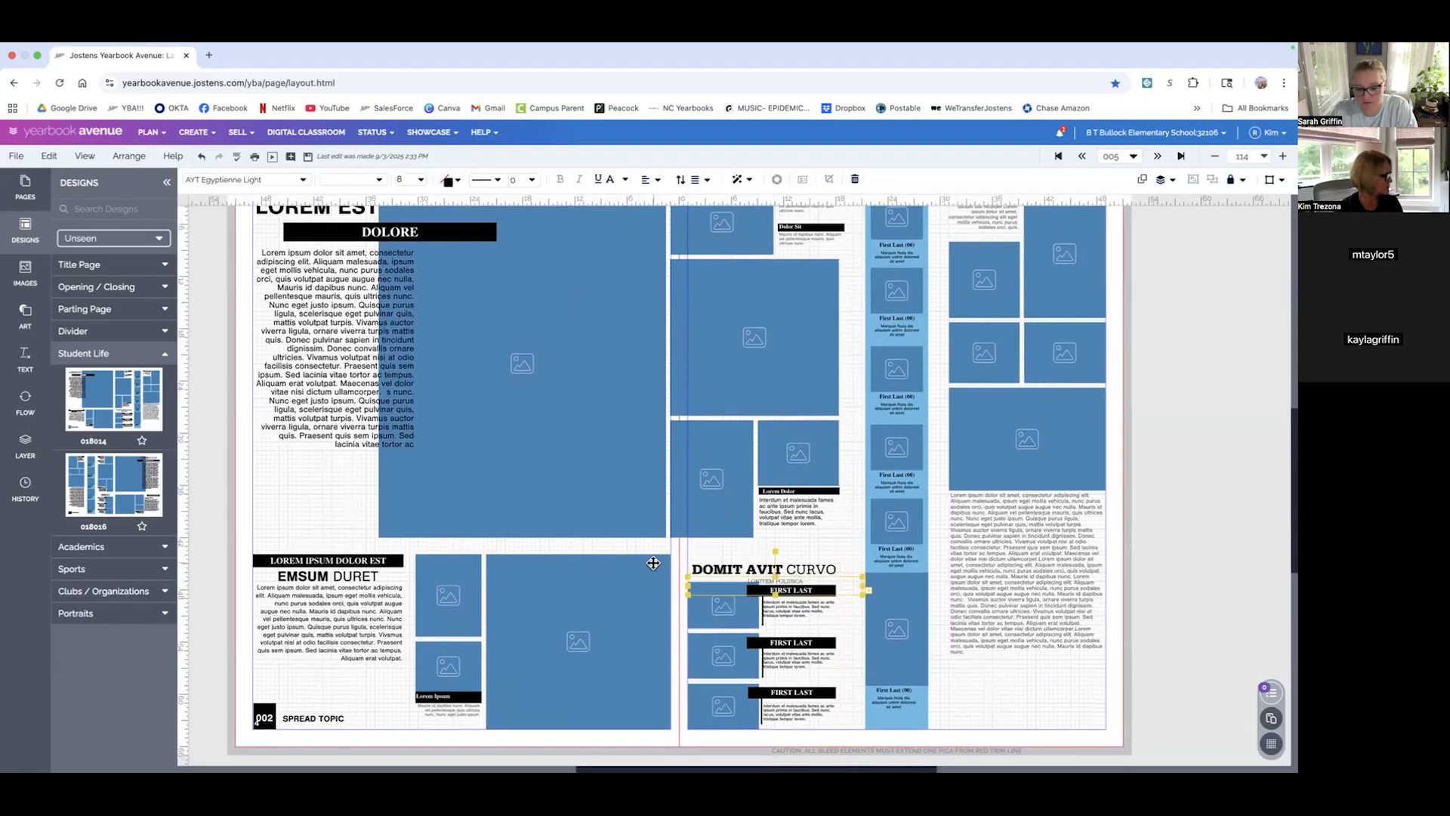
- Lower the top edges of the large bottom picture on the left page and the upper small picture beside it
click(596, 560)
scroll(579, 553, down, 1)
drag(578, 553, 579, 561)
scroll(489, 555, up, 1)
scroll(453, 551, down, 1)
click(452, 560)
scroll(451, 556, up, 1)
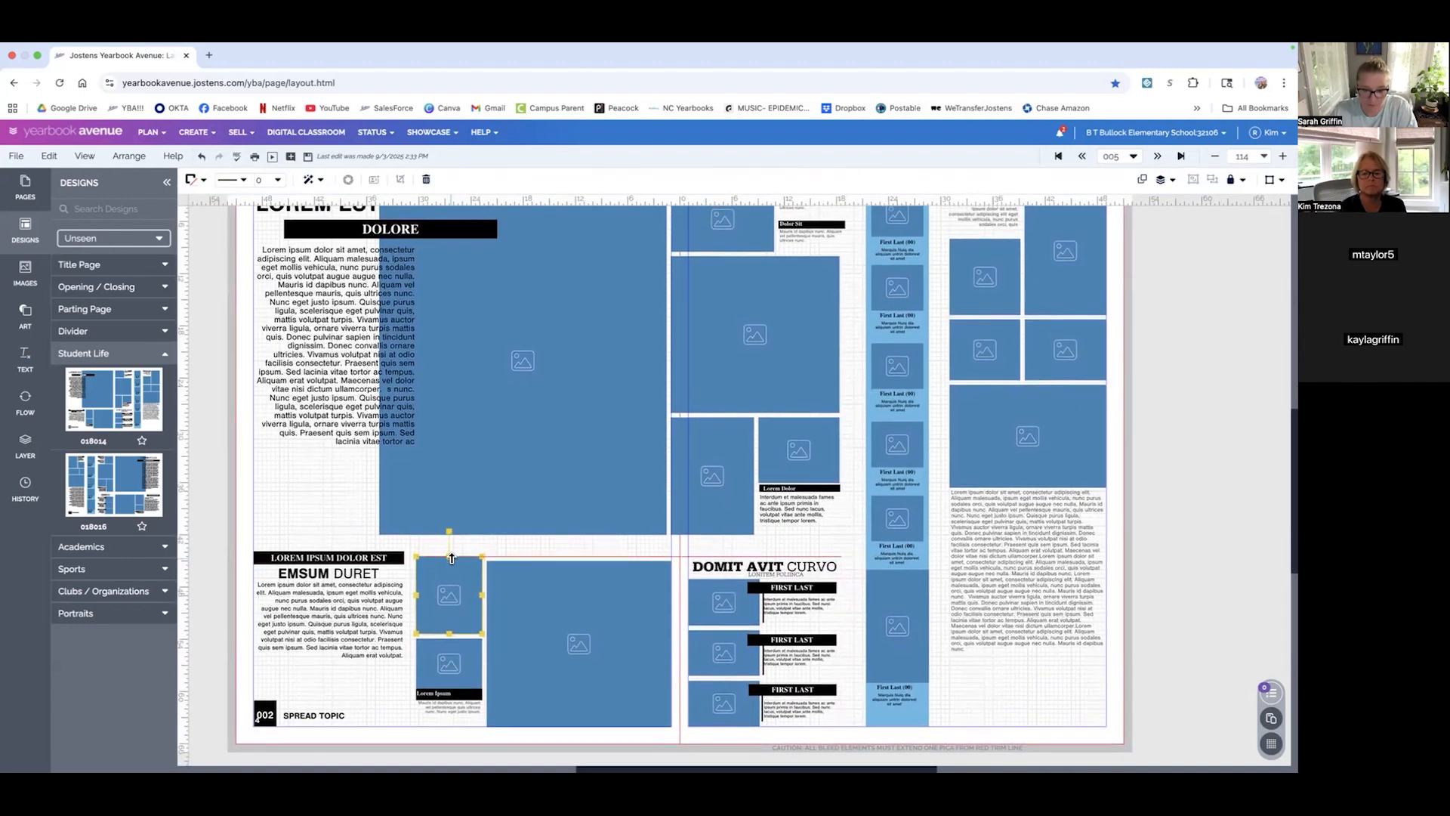
- Move the "LOREM IPSUM DOLOR EST" heading and its text block slightly down, level with the tops of the neighbouring pictures
scroll(451, 557, down, 1)
scroll(450, 556, up, 1)
click(346, 609)
drag(346, 609, 346, 618)
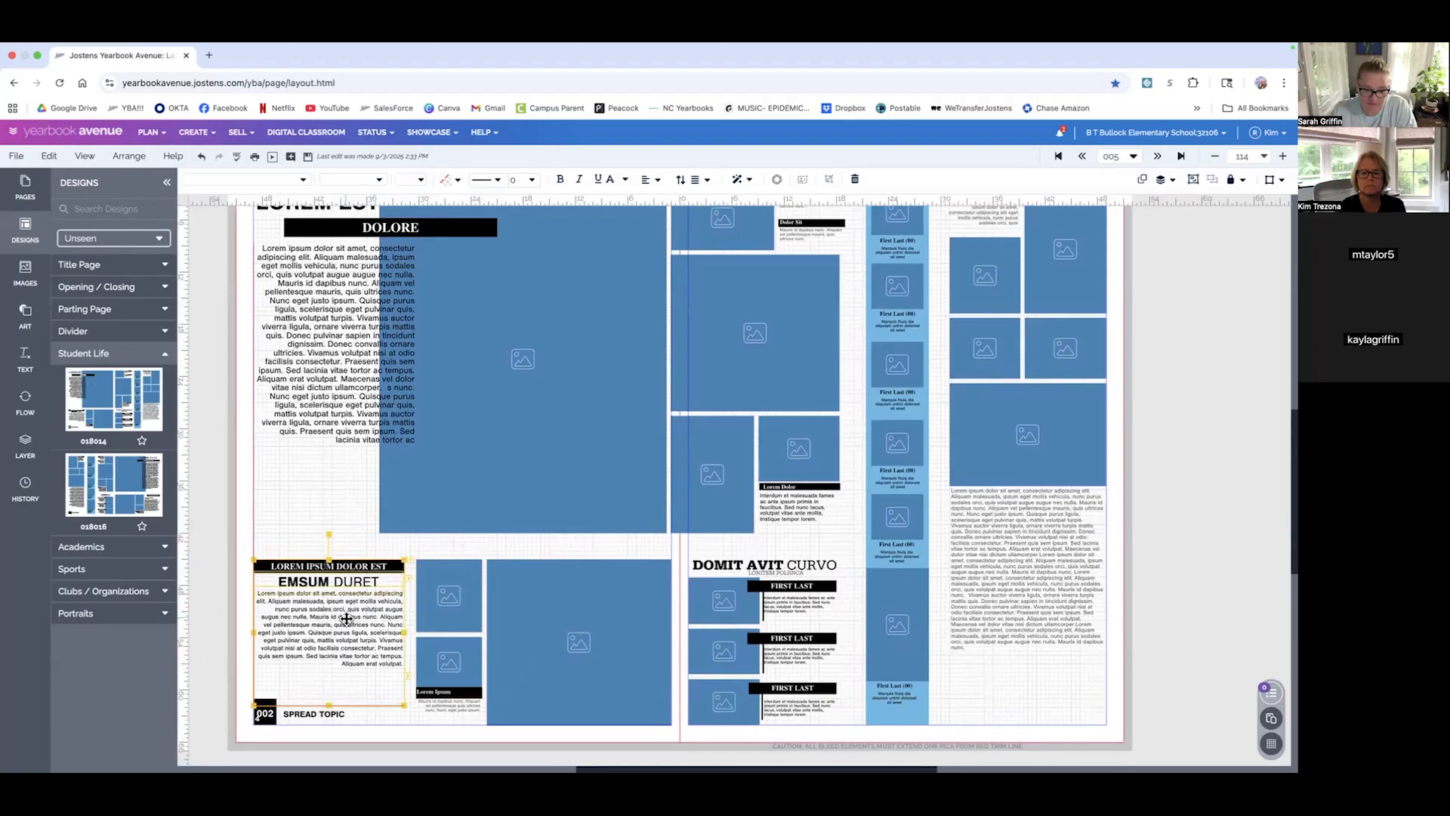
click(317, 546)
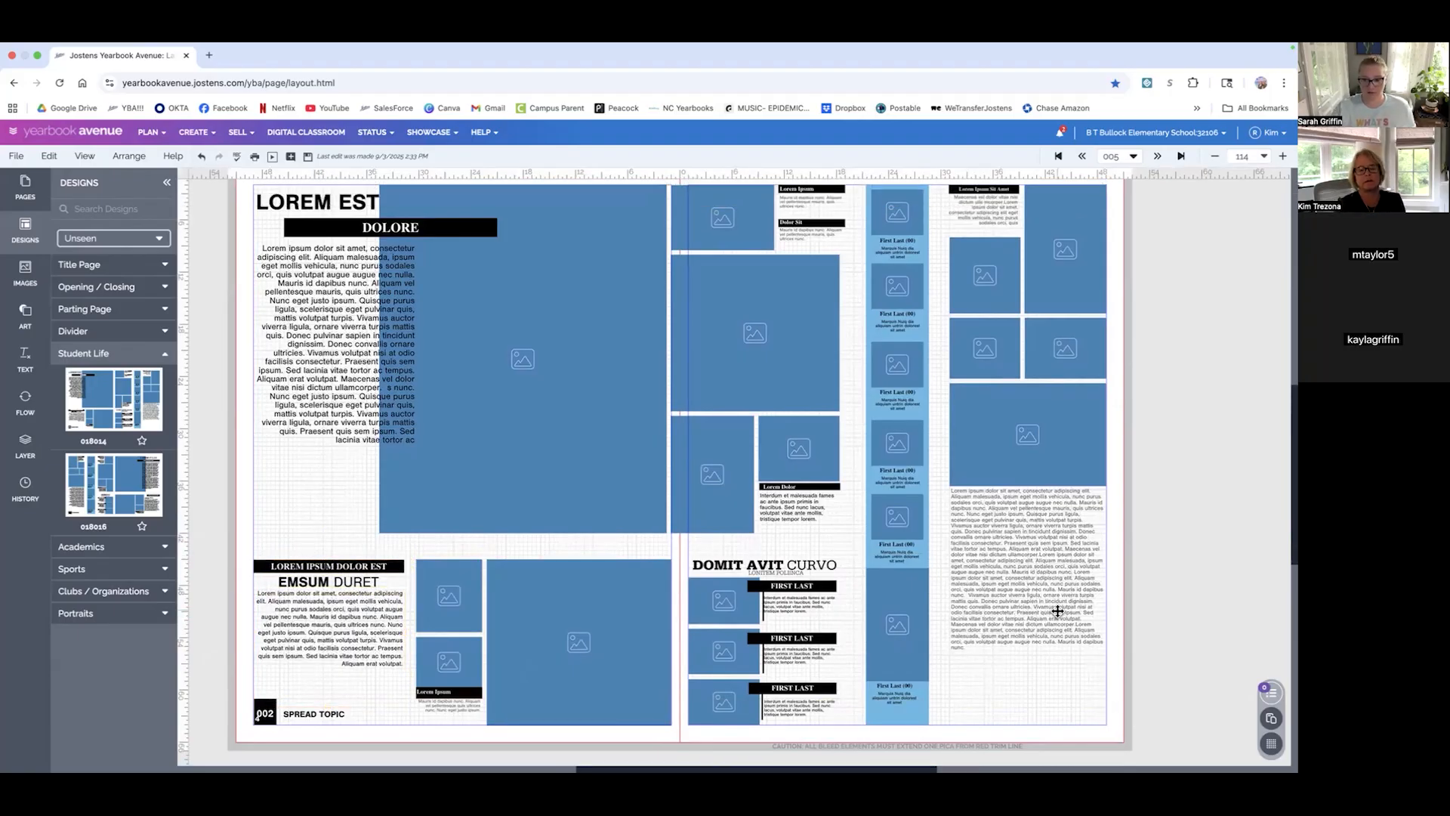
- Save the spread
scroll(1061, 611, up, 1)
scroll(1061, 611, right, 1)
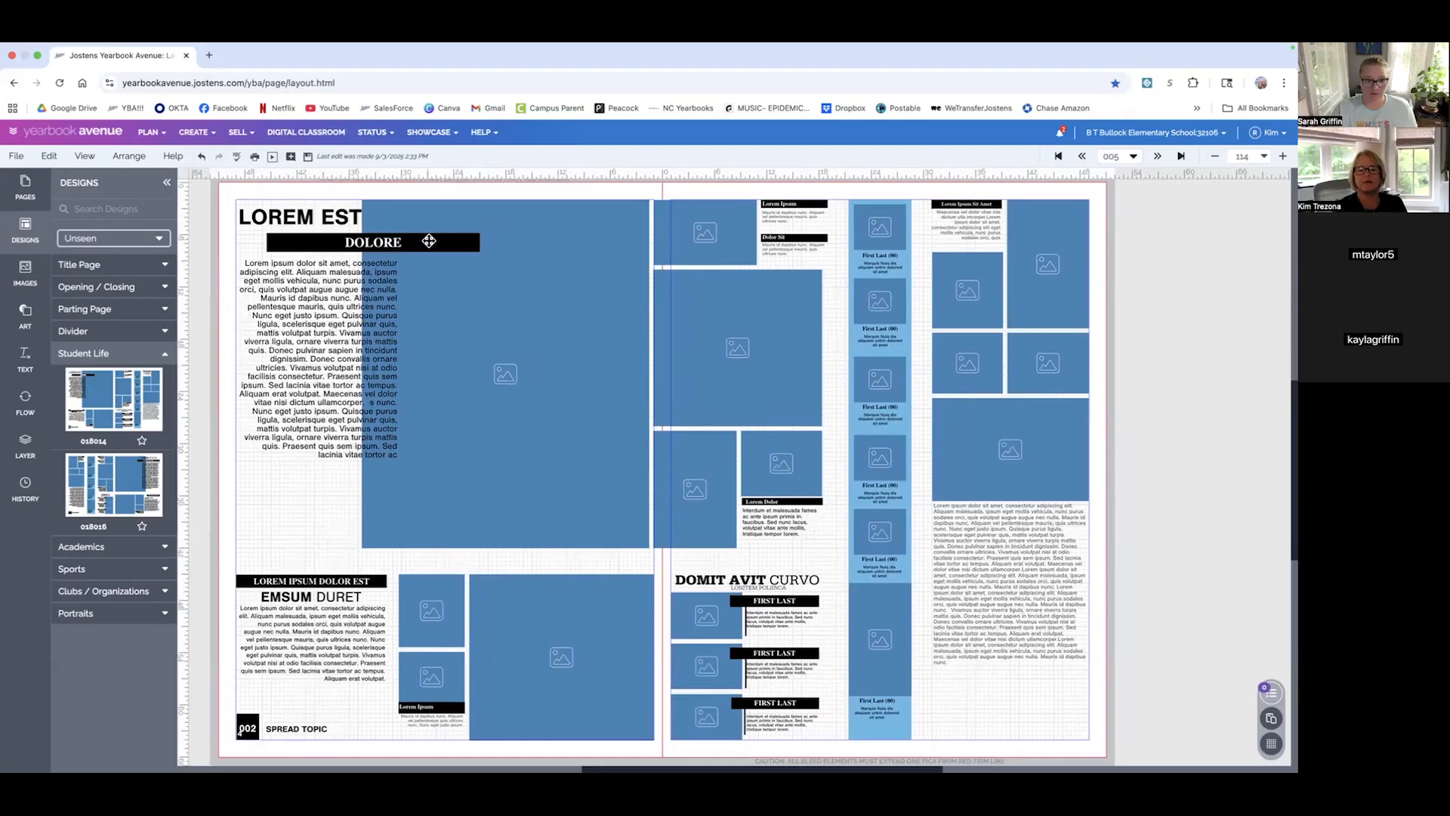
click(307, 157)
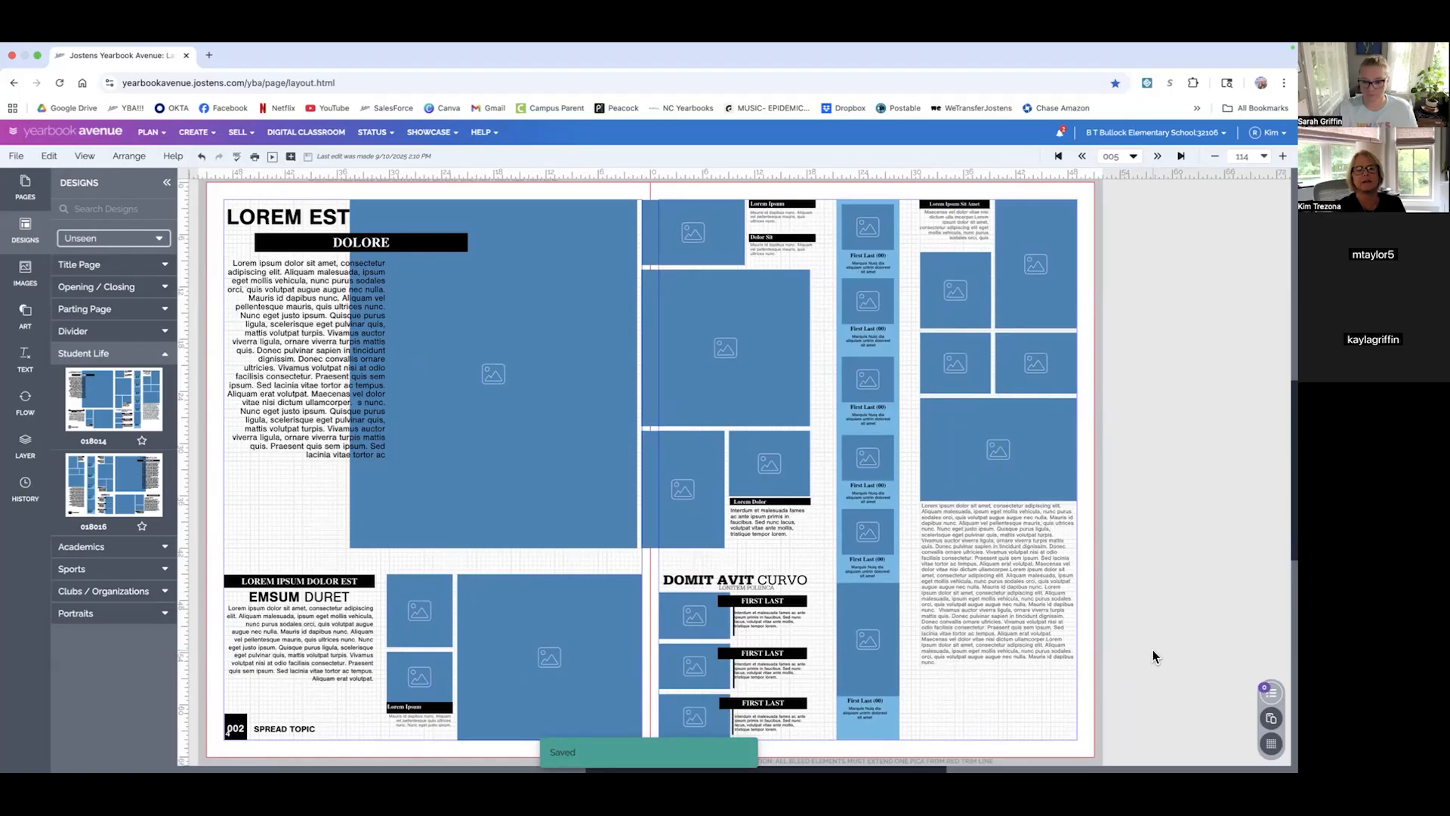
- Shift the pictures and "First Last (00)" captions slightly to the right within the light blue column
click(890, 741)
drag(874, 534, 875, 534)
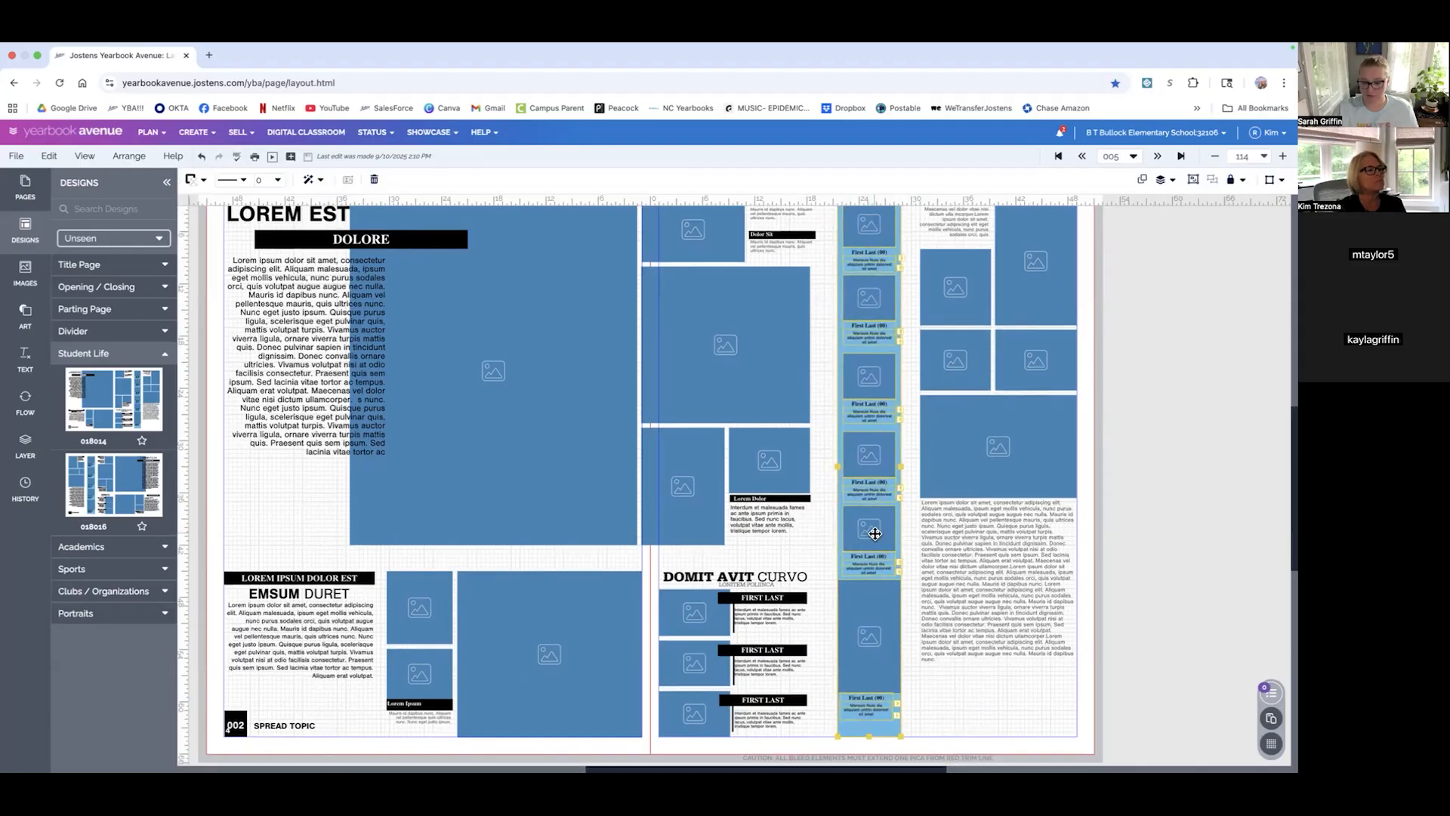
click(984, 725)
scroll(992, 718, up, 1)
scroll(992, 717, down, 1)
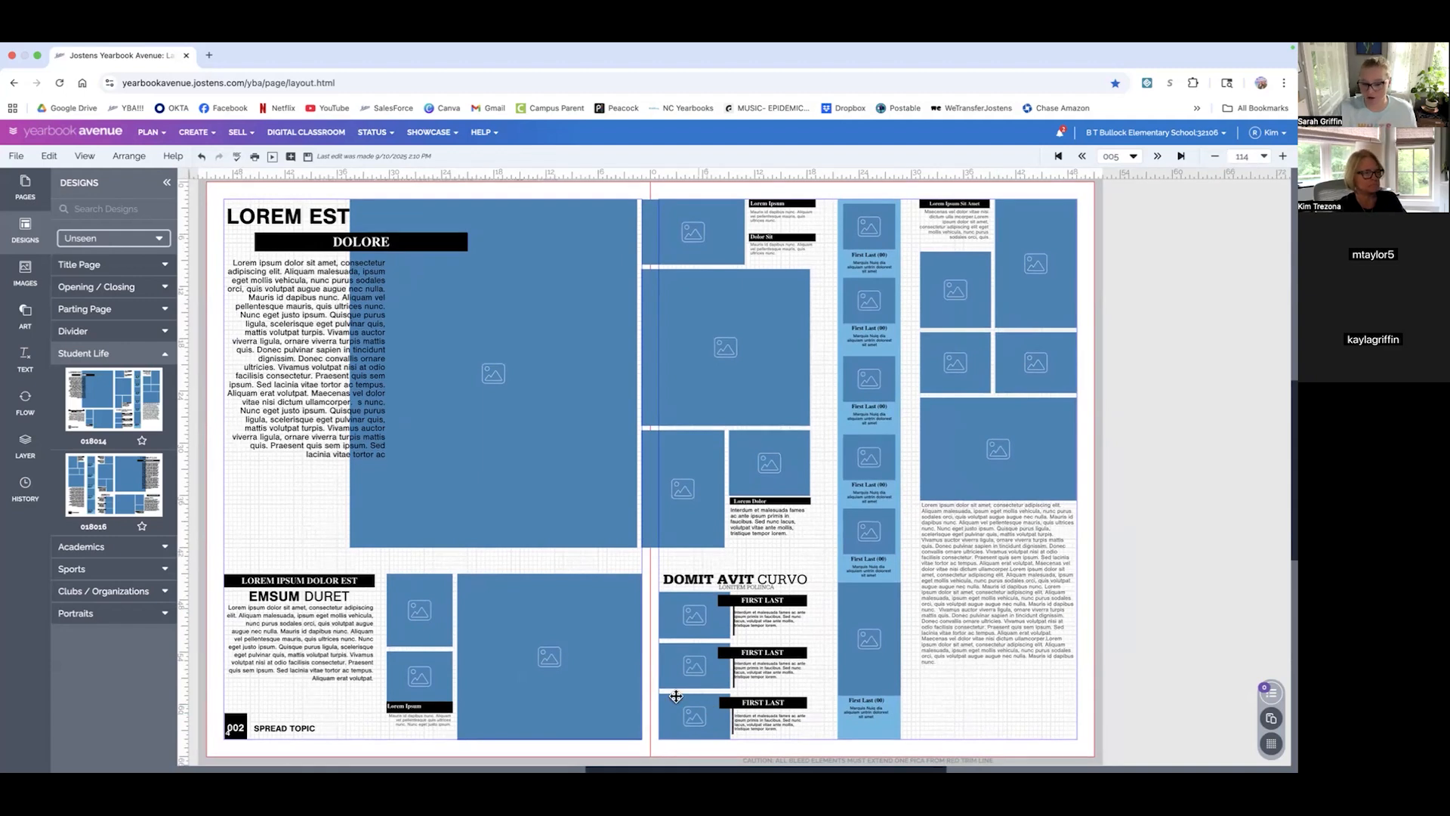
- Pull in the large bottom picture's gutter-side edge to match the picture above, and move the "LOREM IPSUM DOLOR EST" module slightly right
click(642, 670)
drag(641, 657, 636, 657)
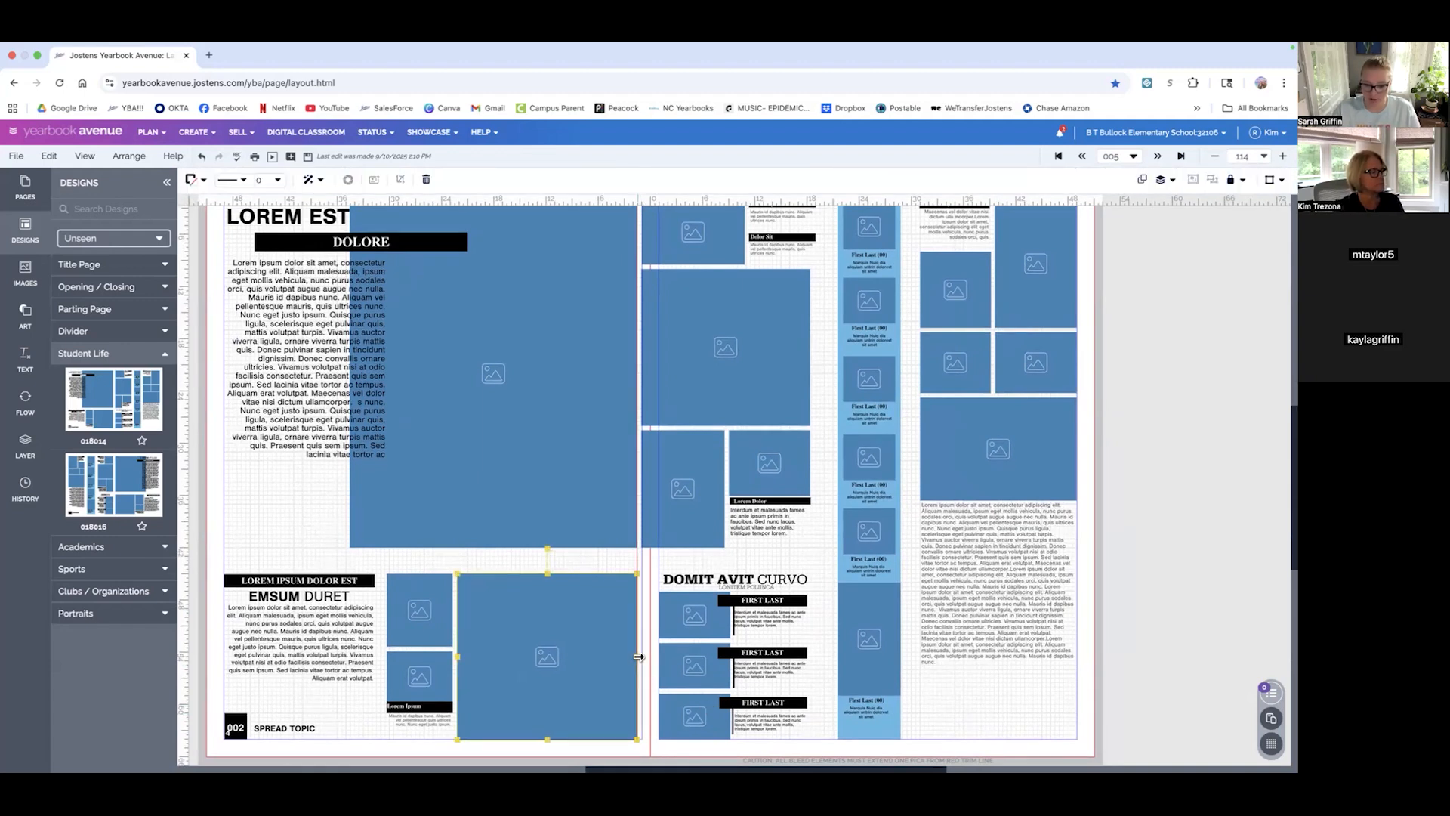
click(650, 659)
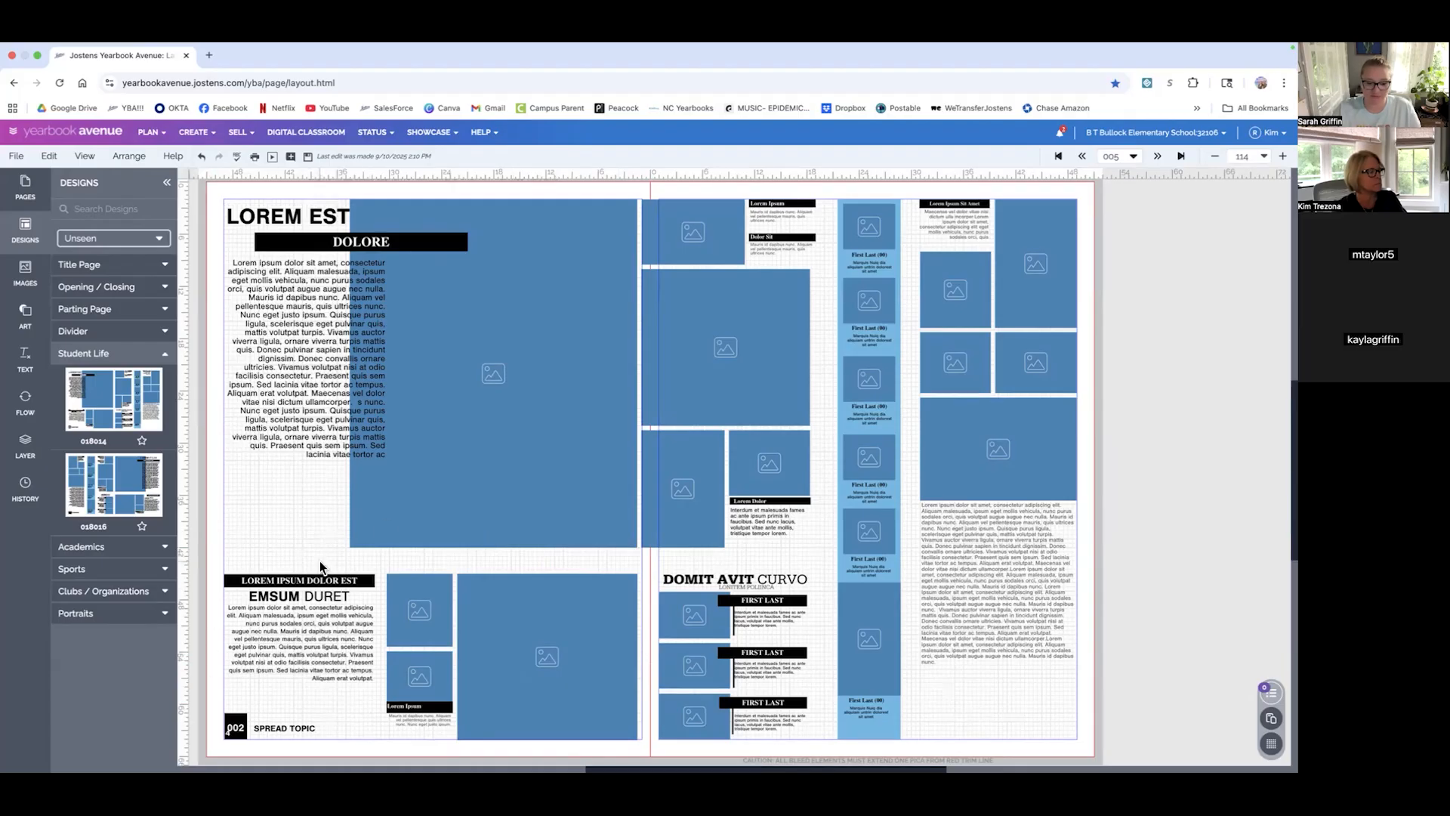
drag(378, 669, 386, 669)
click(428, 745)
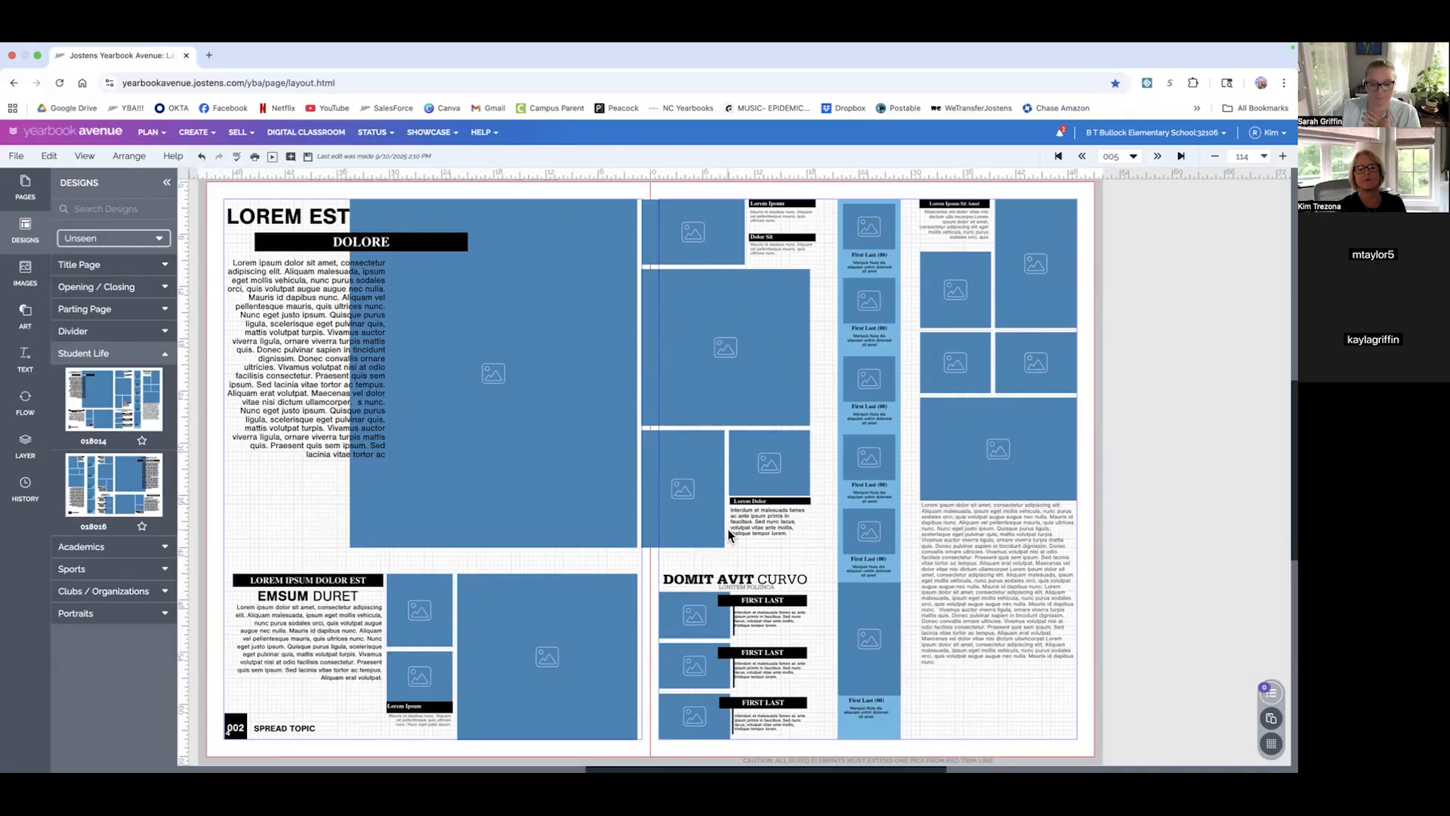
- Narrow the body text under the "DOLORE" heading so it clears the large picture beside it
click(287, 544)
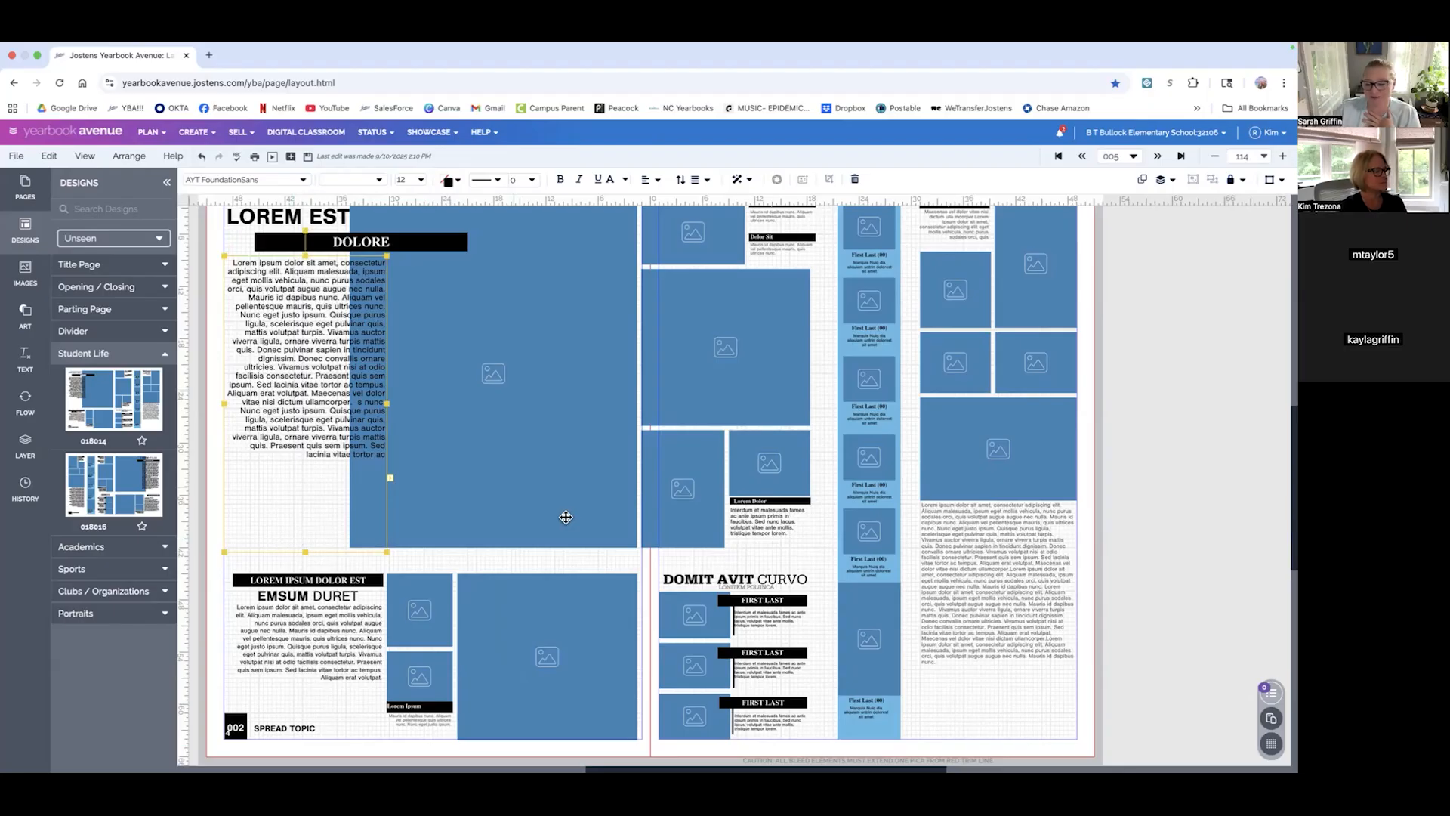
click(1005, 566)
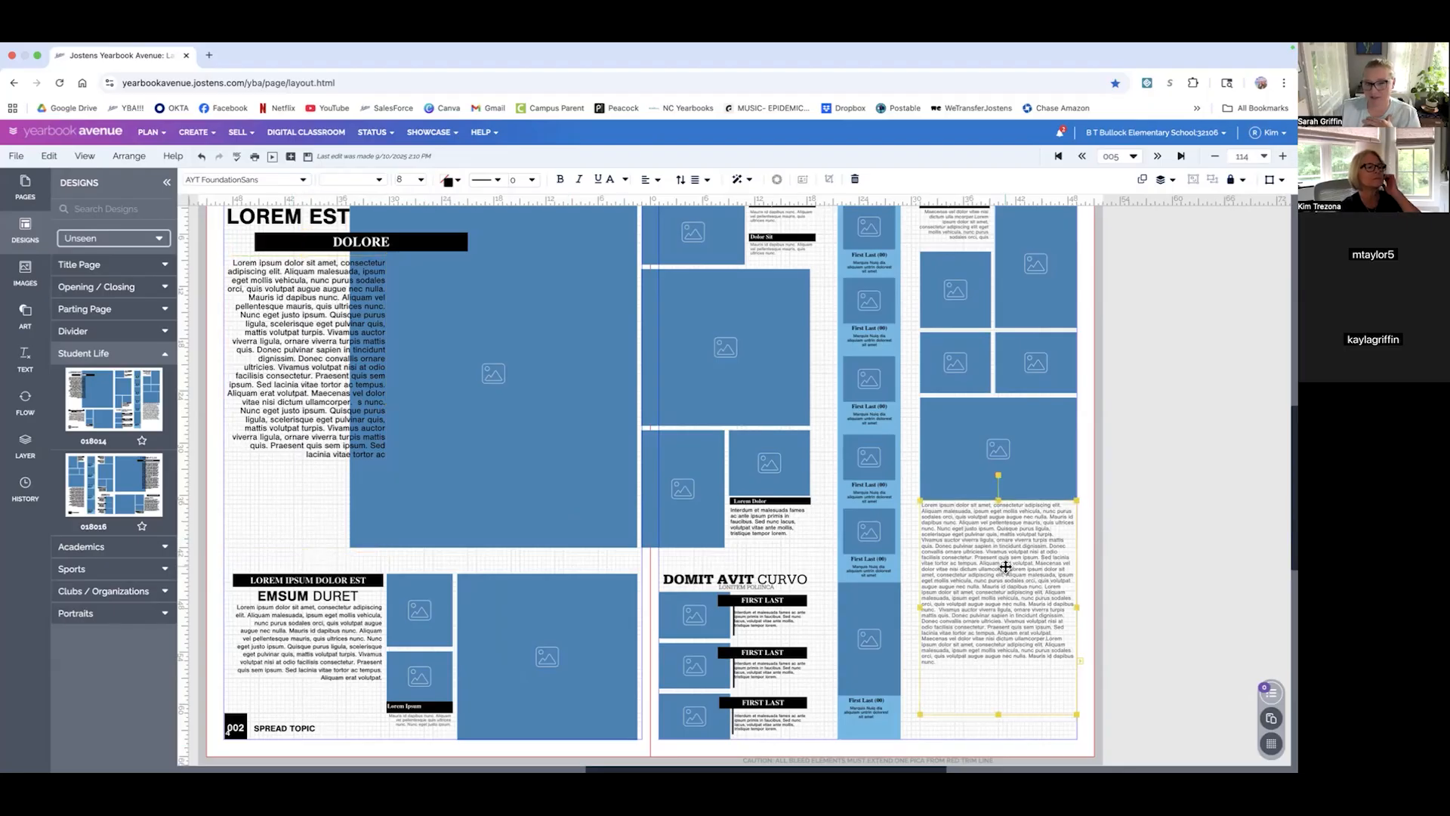
scroll(1025, 601, up, 1)
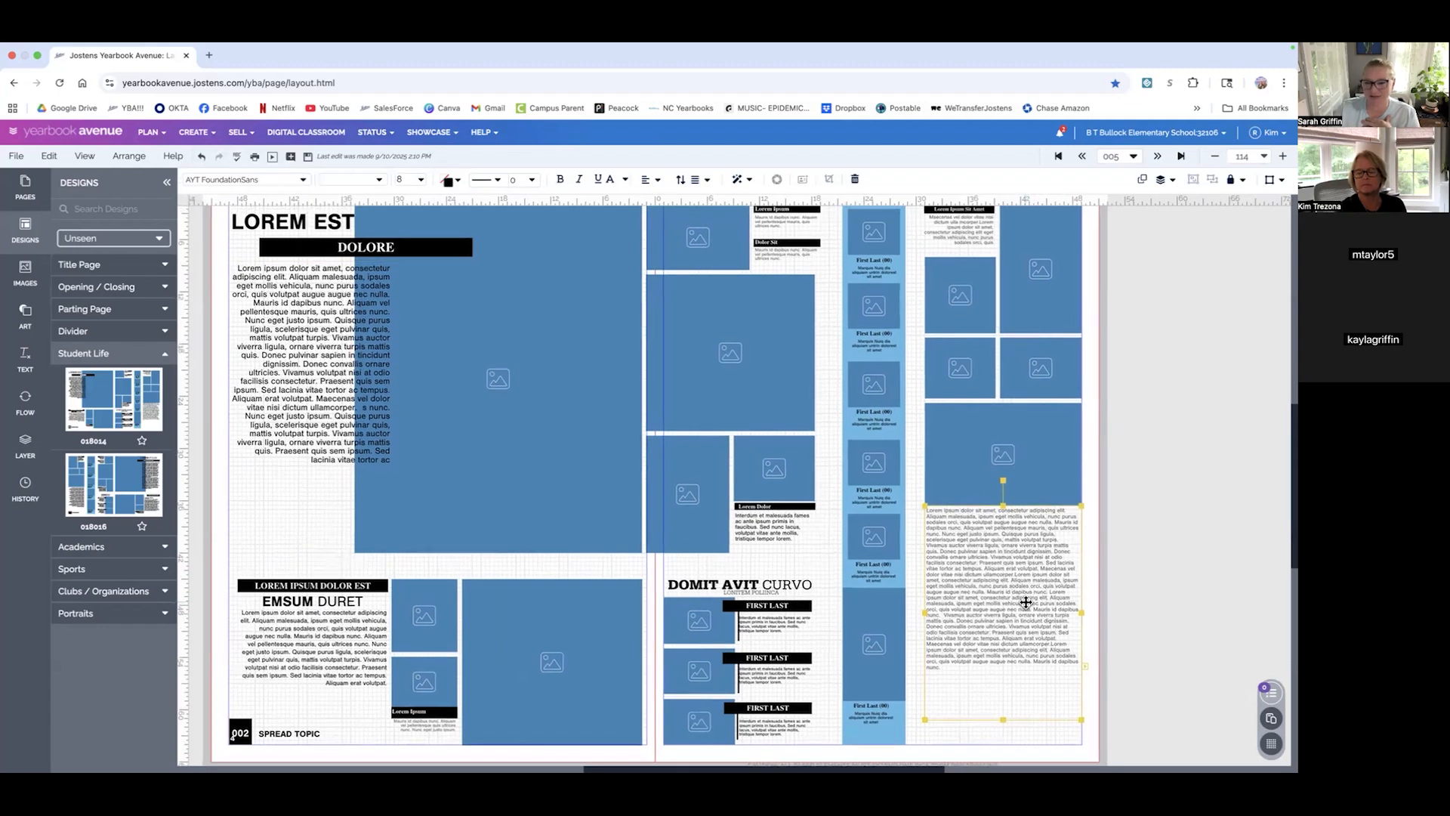
click(380, 428)
drag(391, 410, 350, 415)
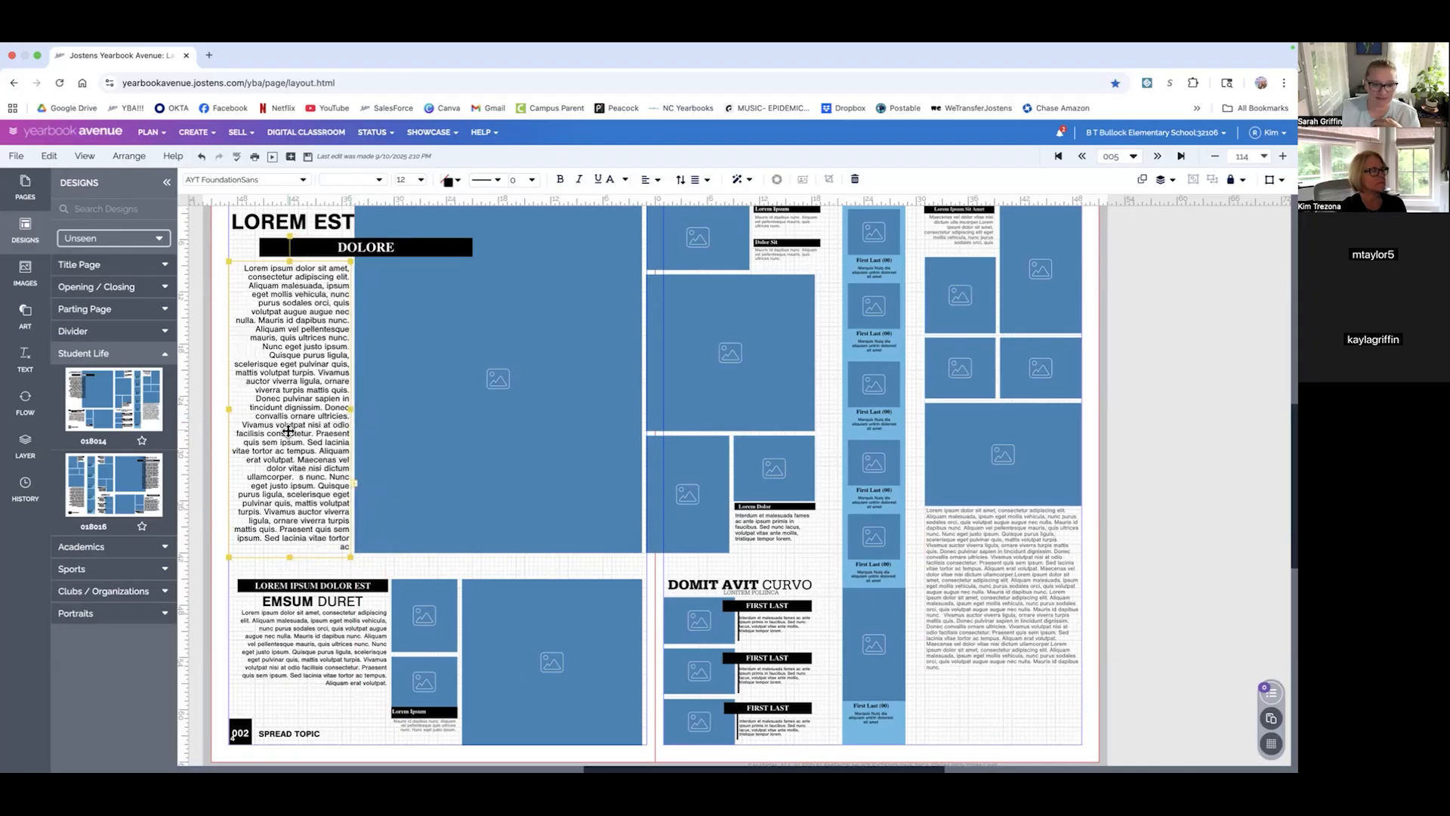
- Set the body text under the "DOLORE" heading to font size 12
scroll(1144, 619, up, 1)
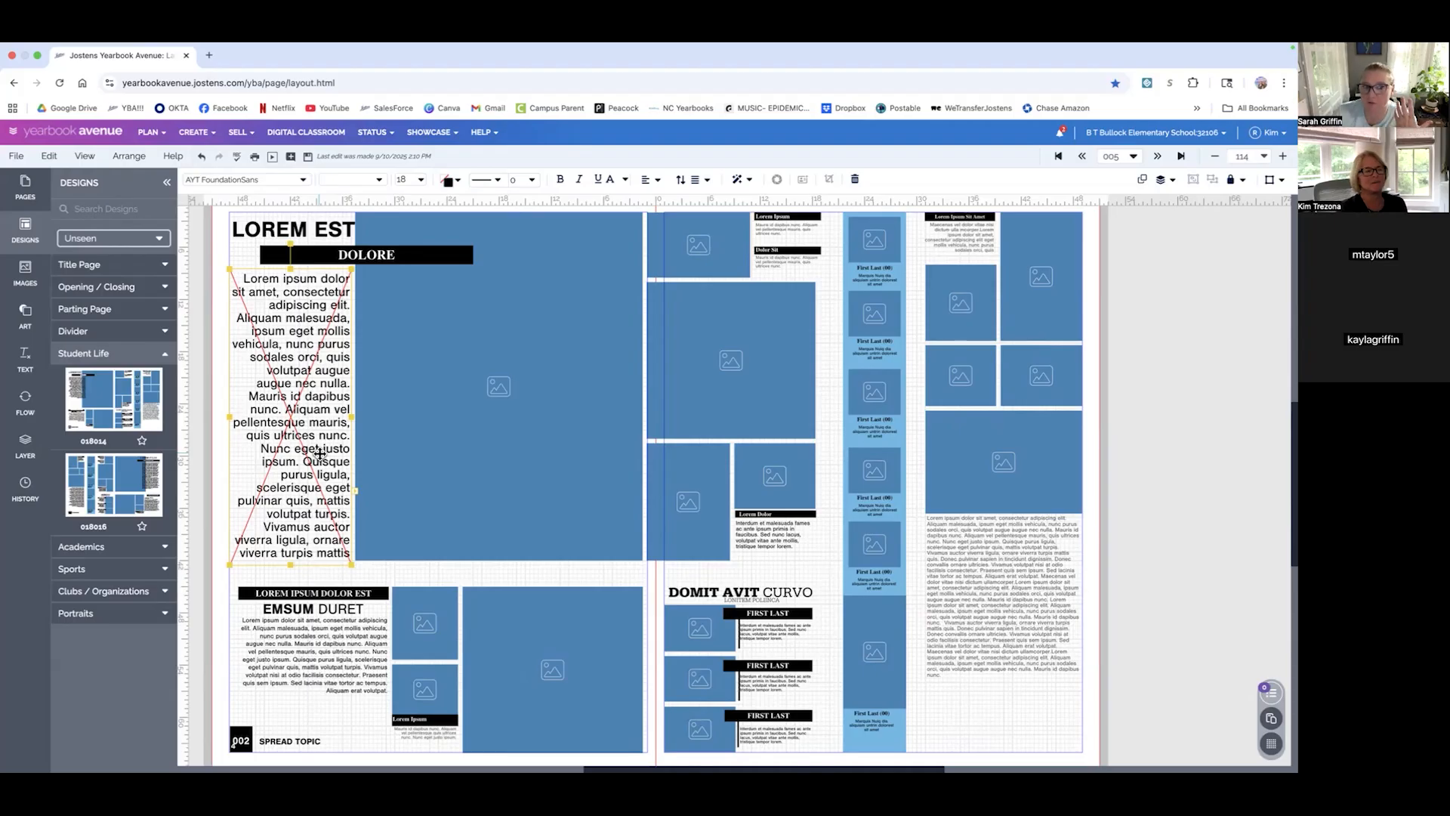
scroll(320, 453, down, 1)
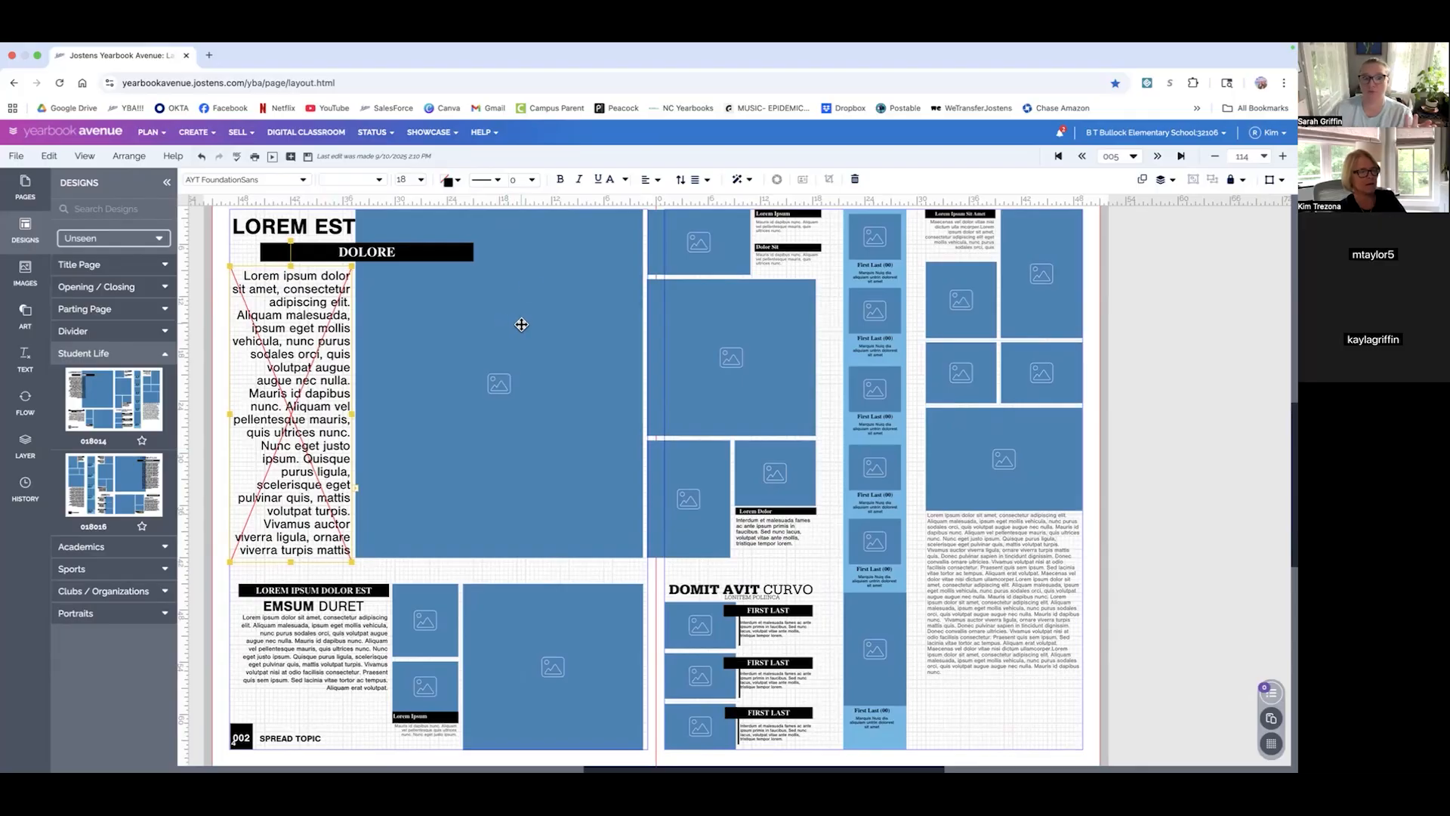
click(413, 179)
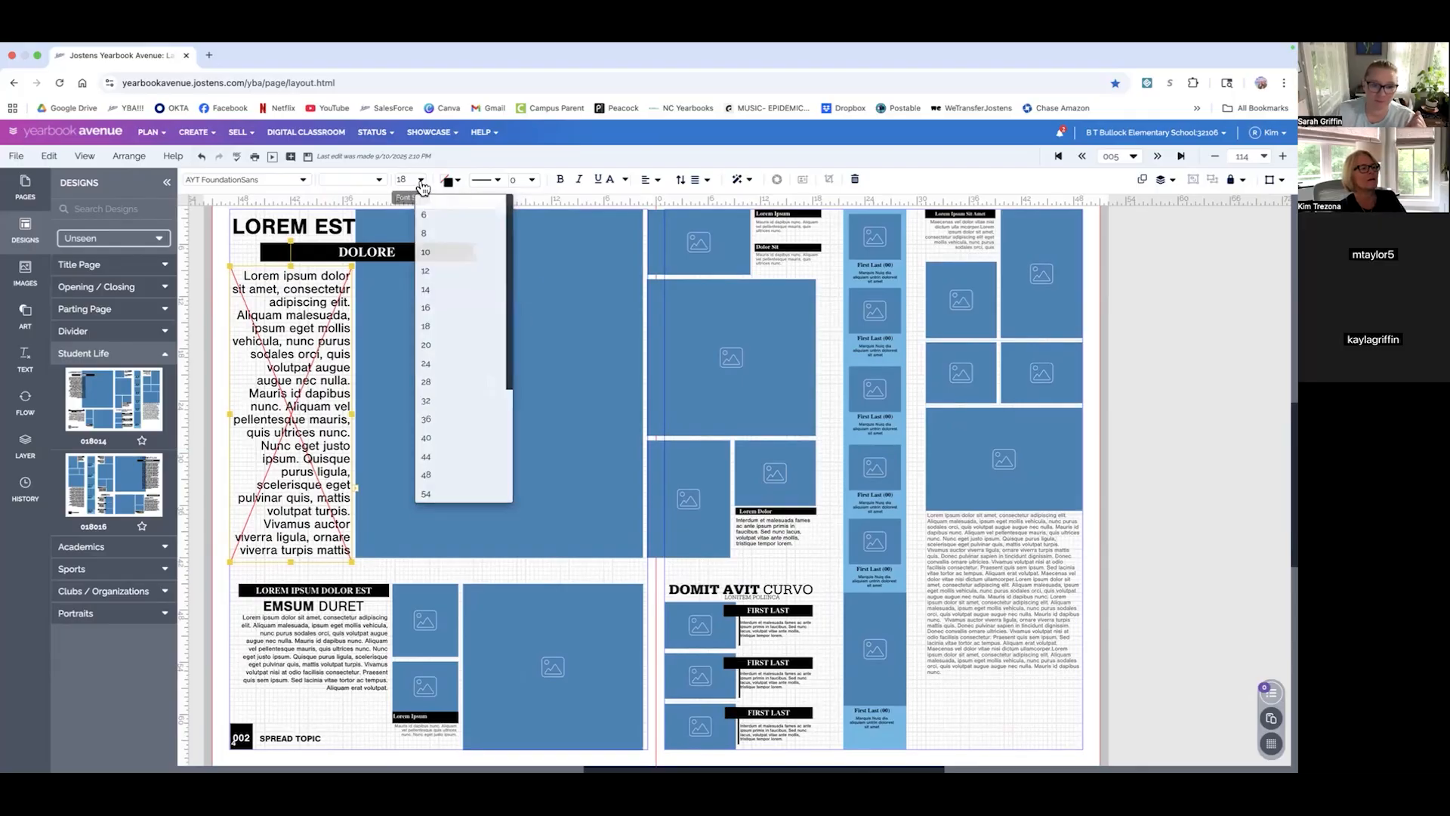
click(426, 273)
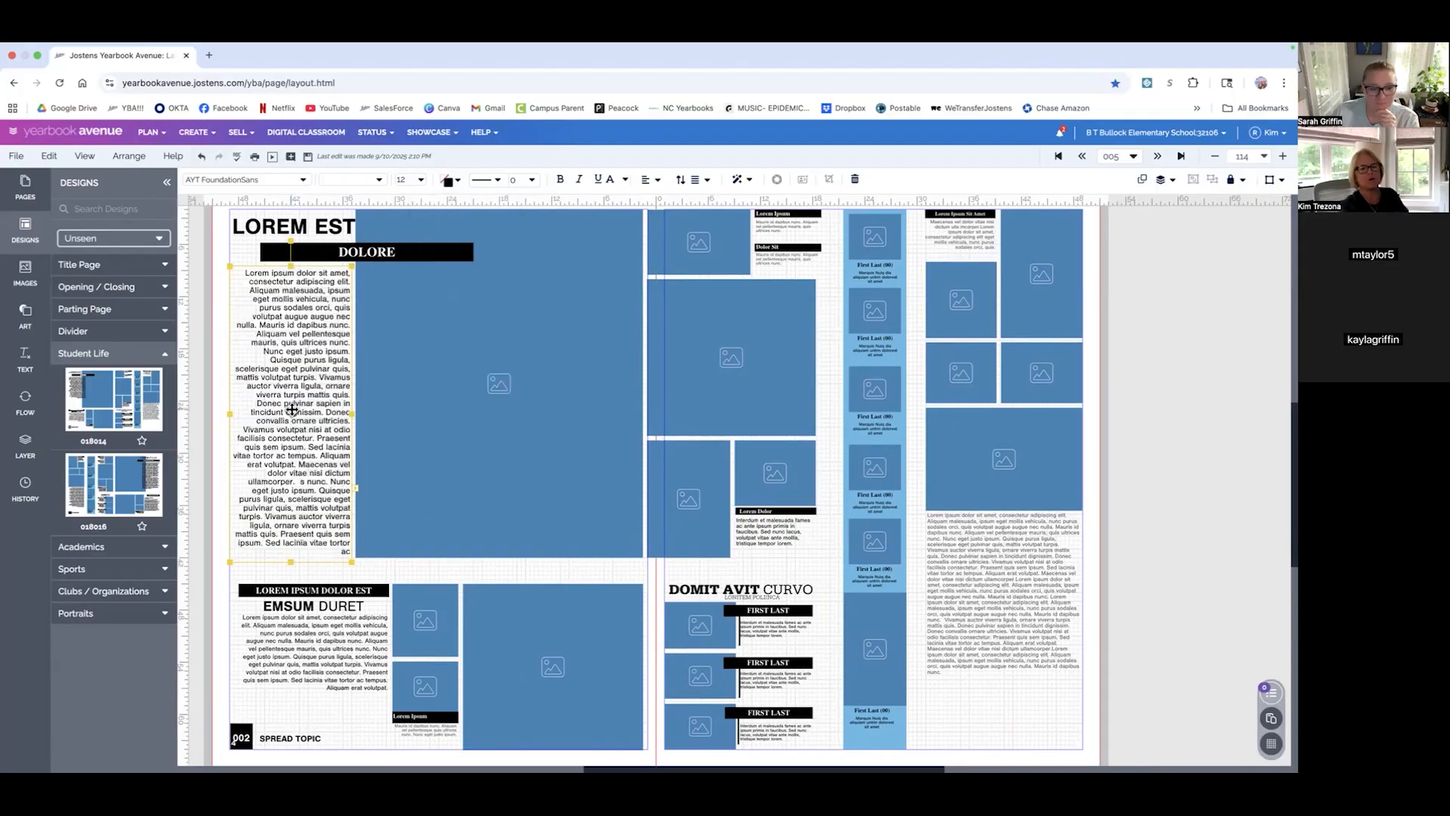
click(629, 576)
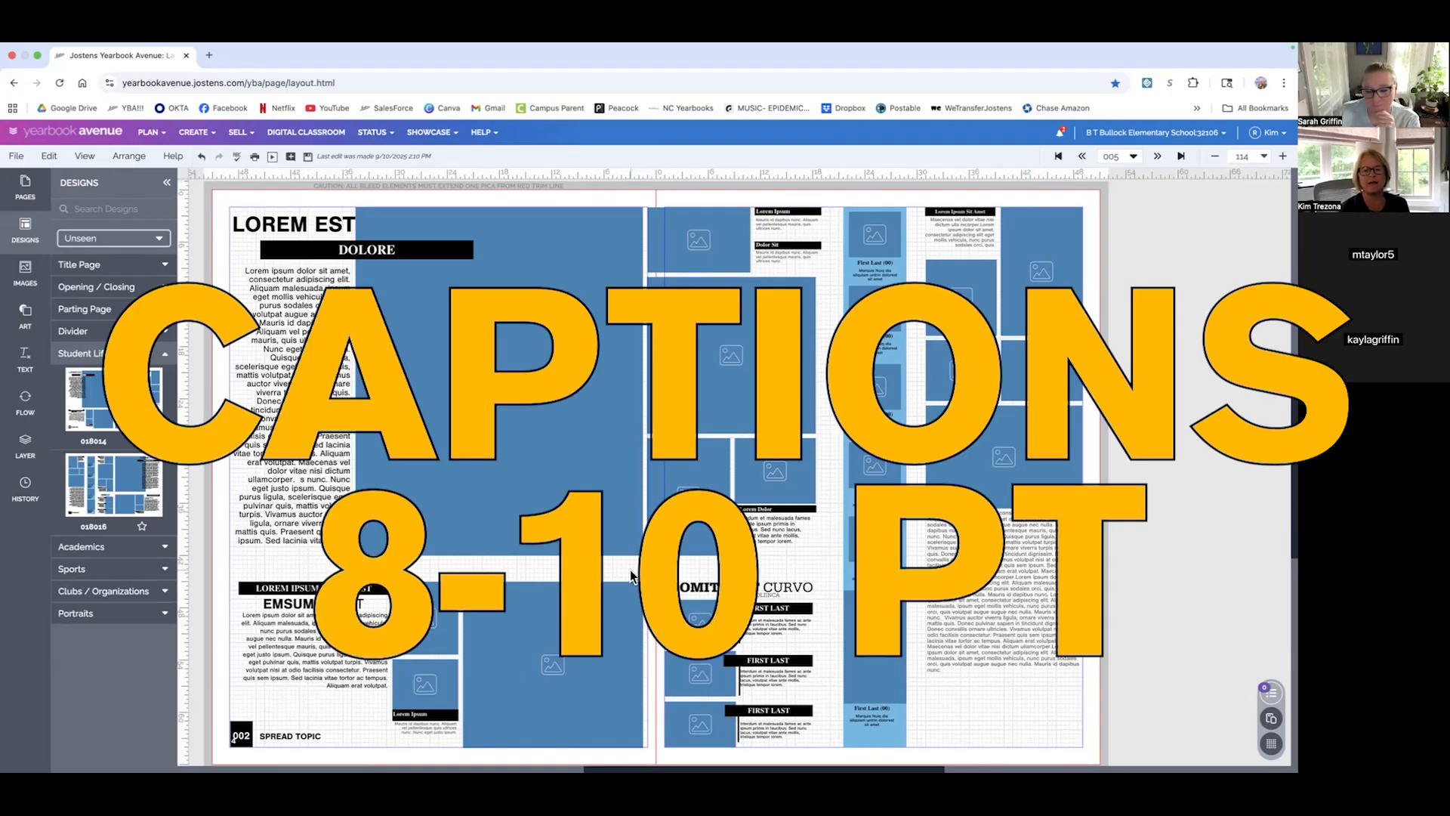
- Set the "Lorem Ipsum" and "Dolor Sit" caption texts beside the top gutter picture to font size 8
scroll(634, 575, down, 1)
scroll(633, 570, left, 1)
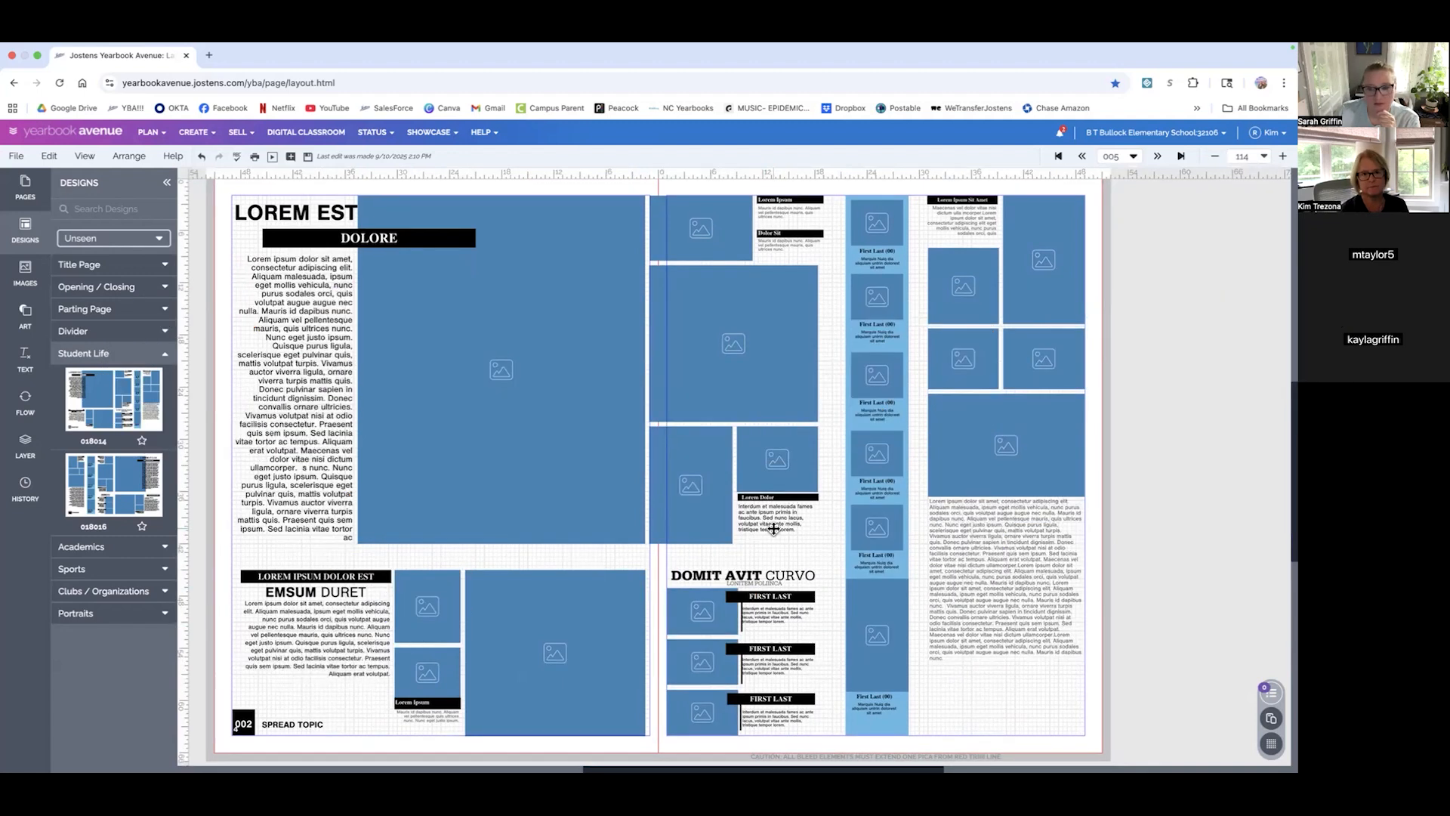
click(773, 528)
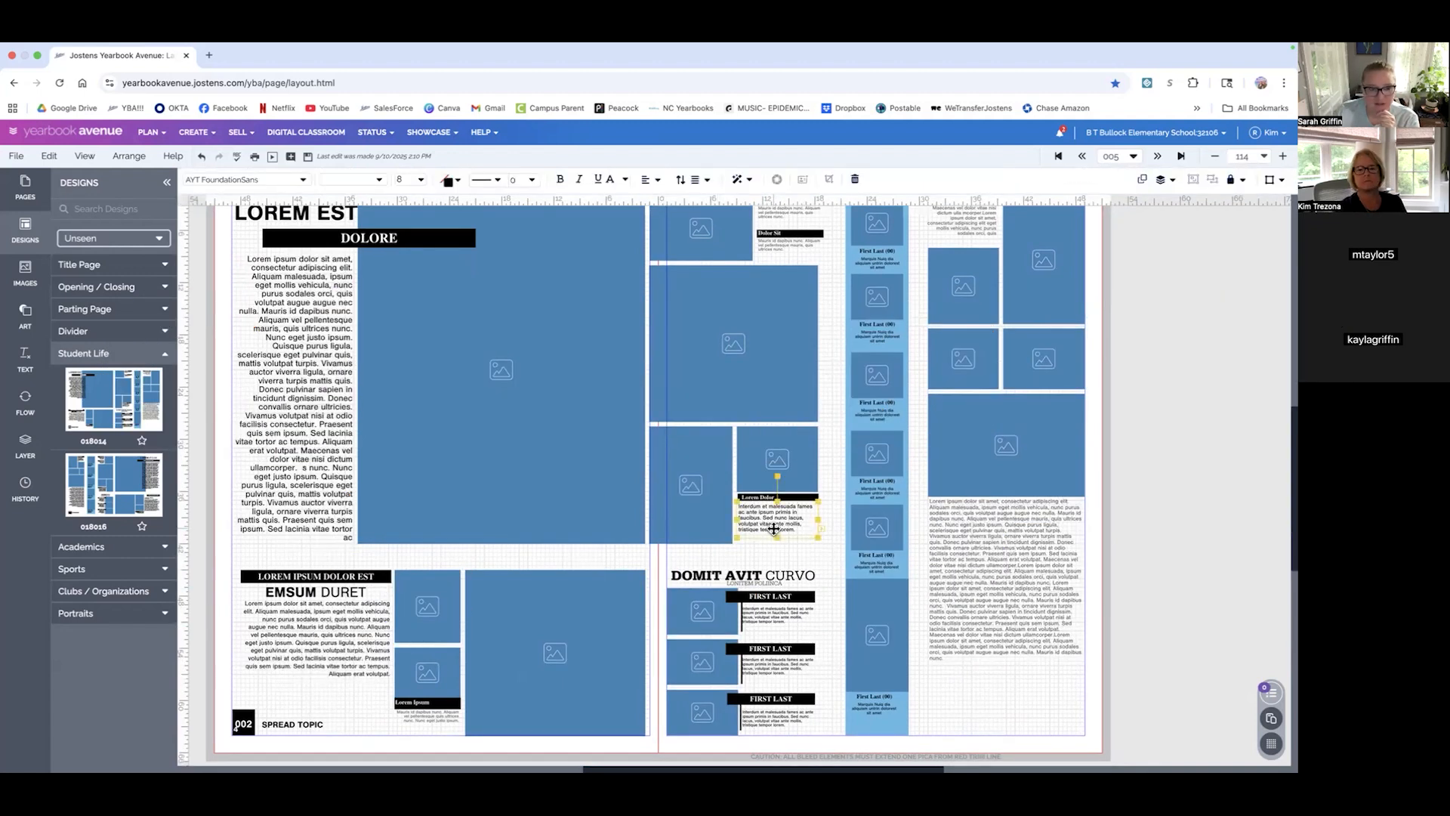
click(792, 247)
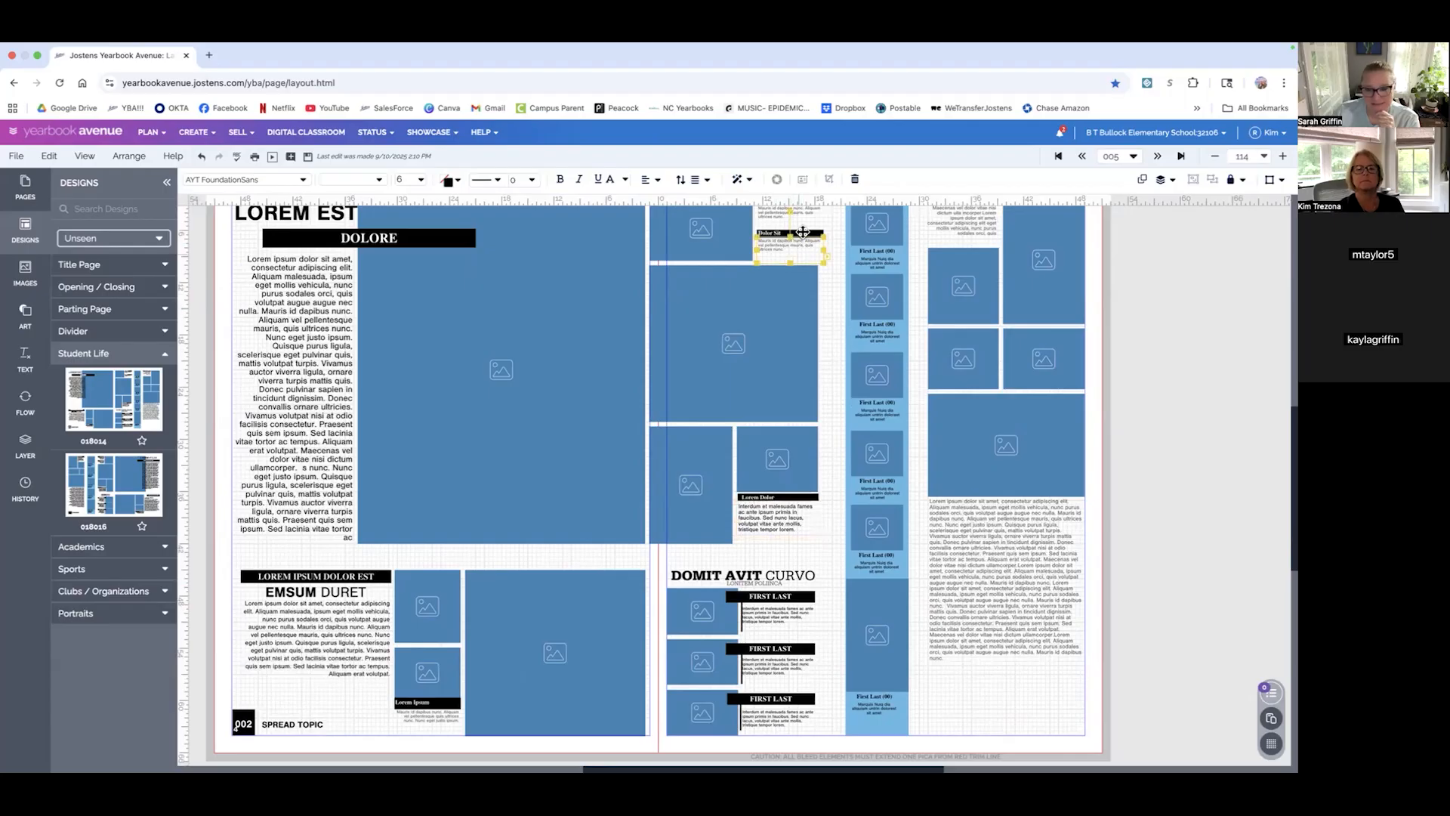
click(802, 219)
scroll(801, 222, up, 1)
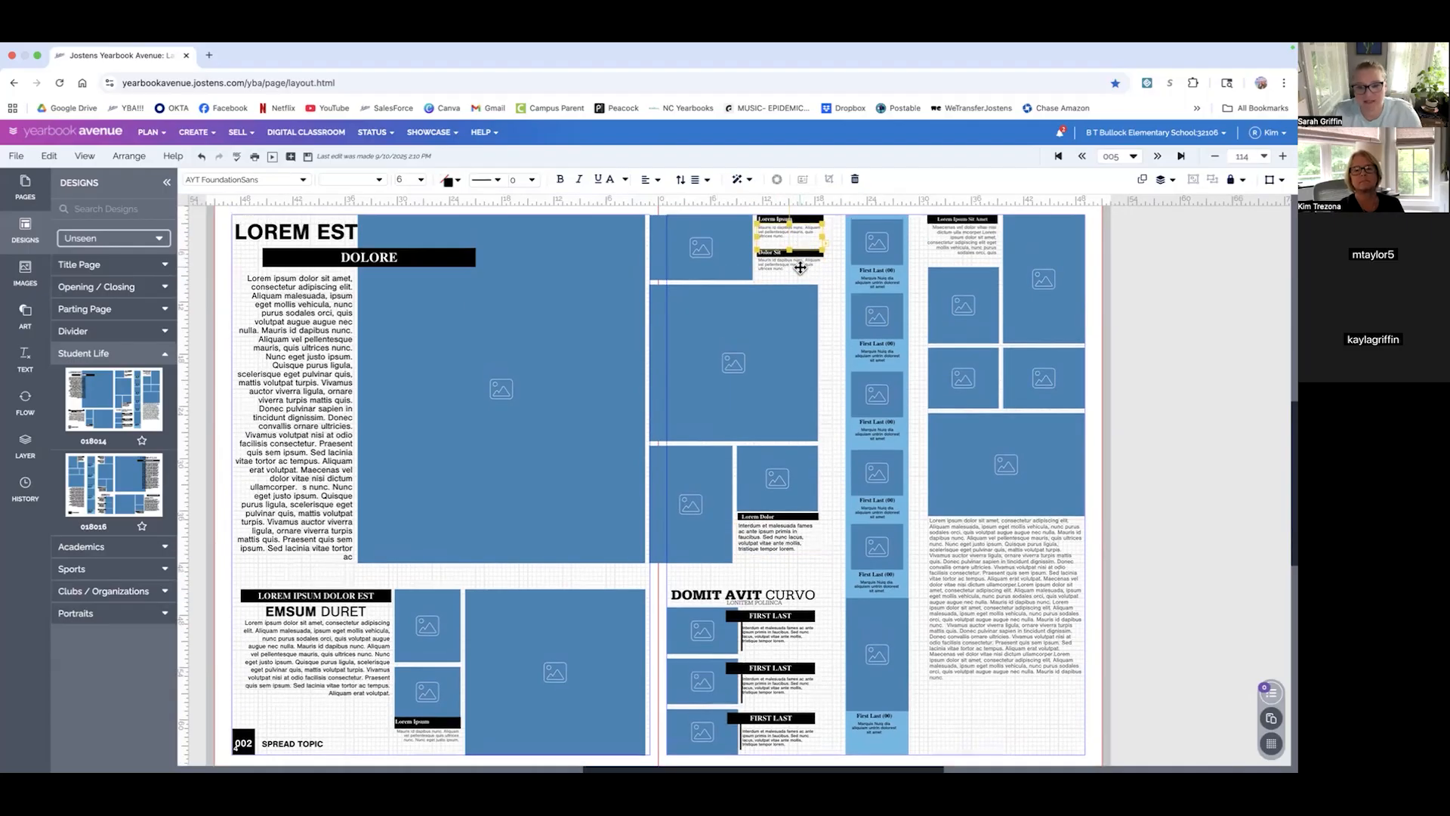
click(421, 179)
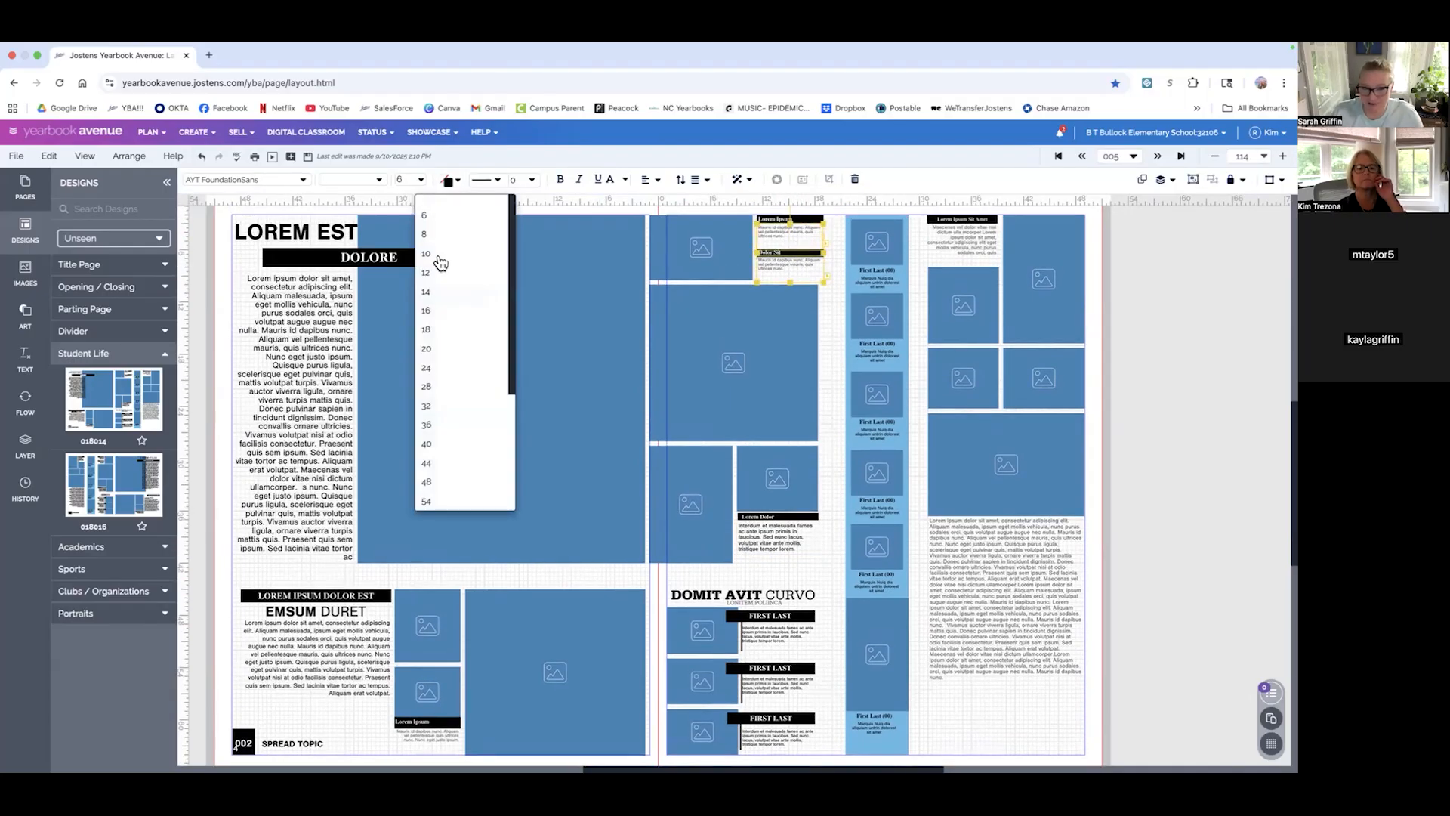
click(427, 234)
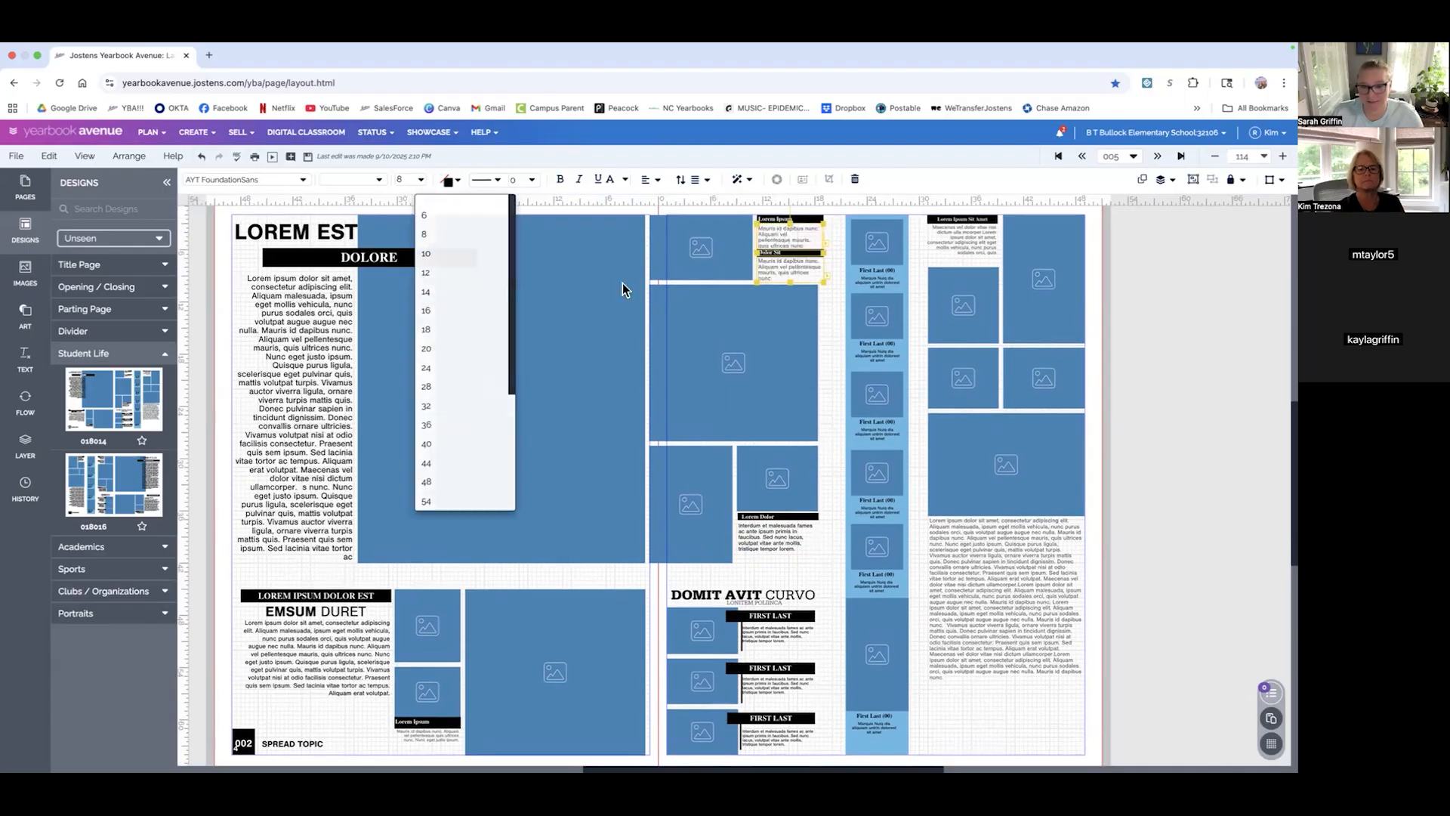
click(837, 336)
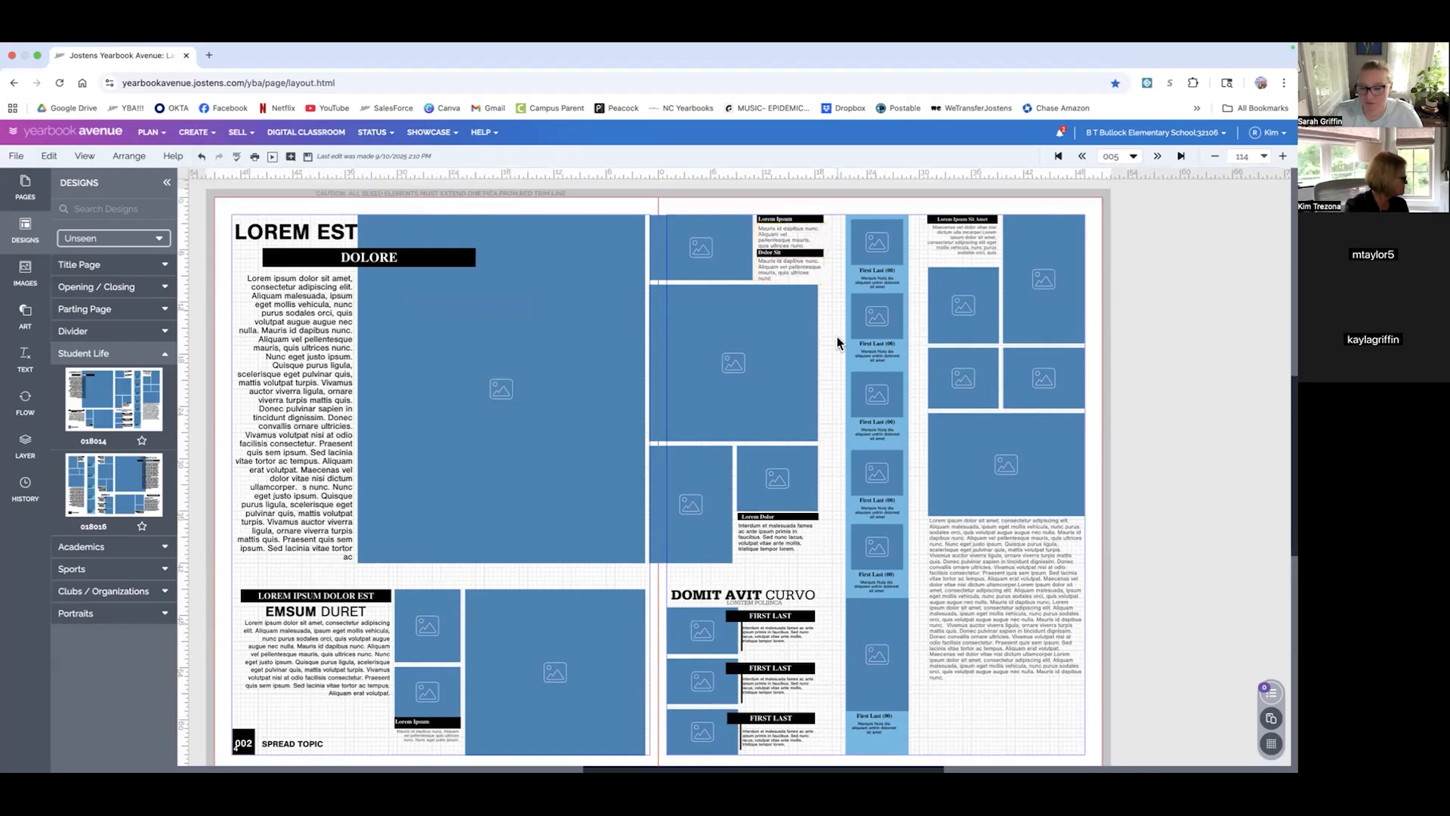
- Narrow the top gutter picture slightly and move its "Lorem Ipsum" and "Dolor Sit" captions left towards it
click(751, 253)
drag(753, 254, 746, 255)
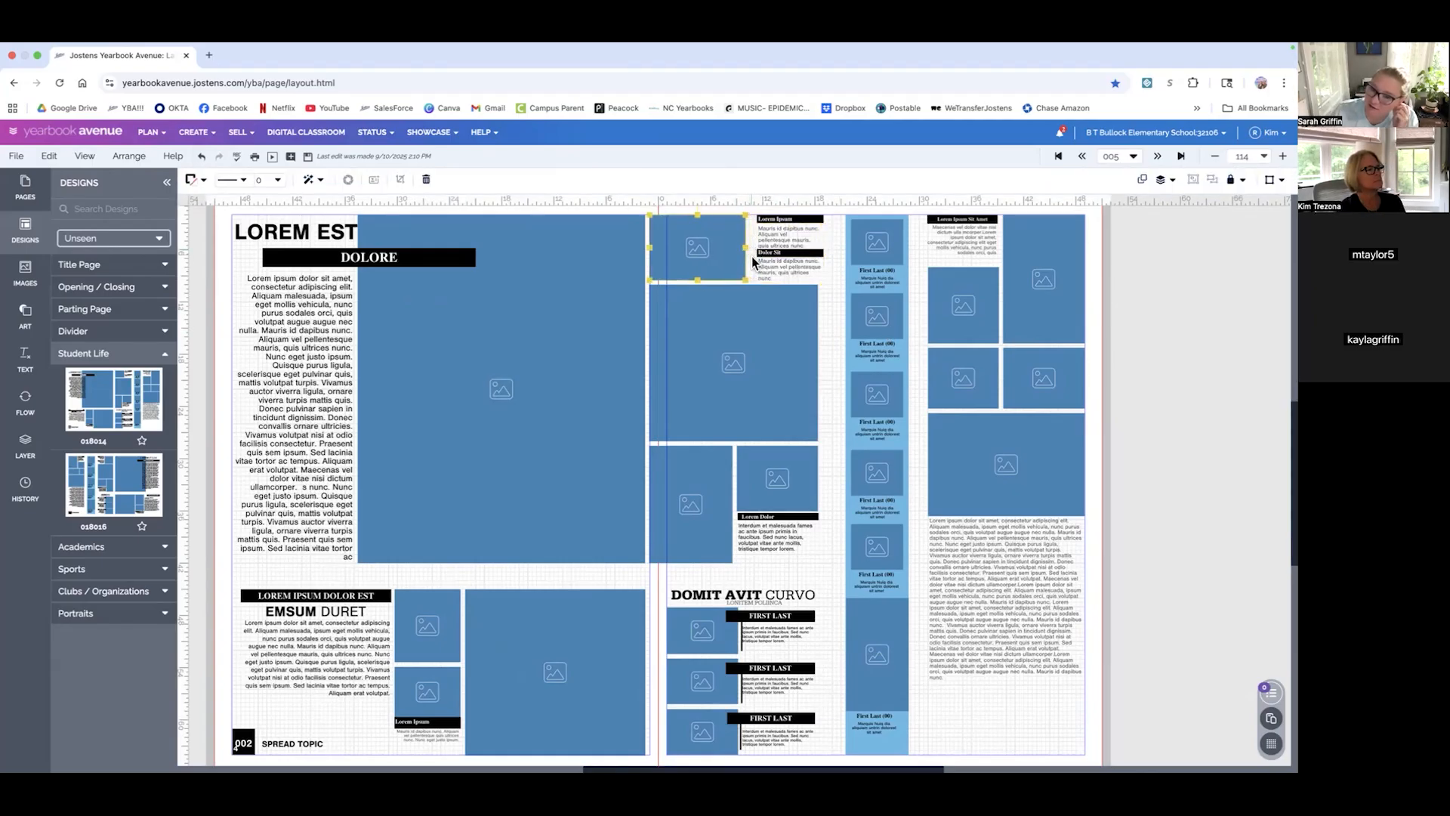
click(772, 228)
key(Left)
key(Left)
key(Left)
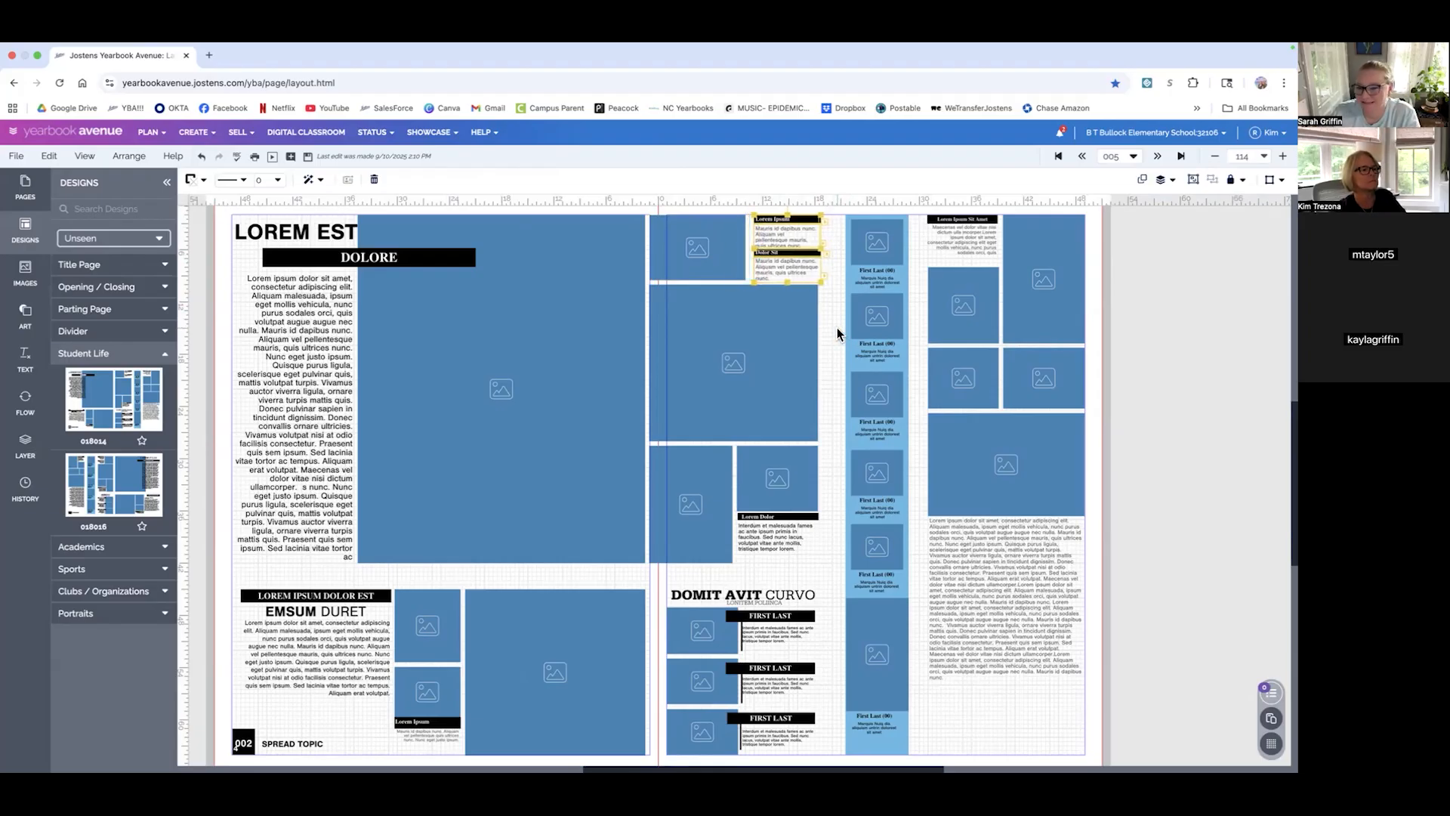
key(Left)
key(Escape)
- Set the "Lorem Ipsum Sit Amet" caption text to font size 8 and delete a few words so it fits its box
click(946, 250)
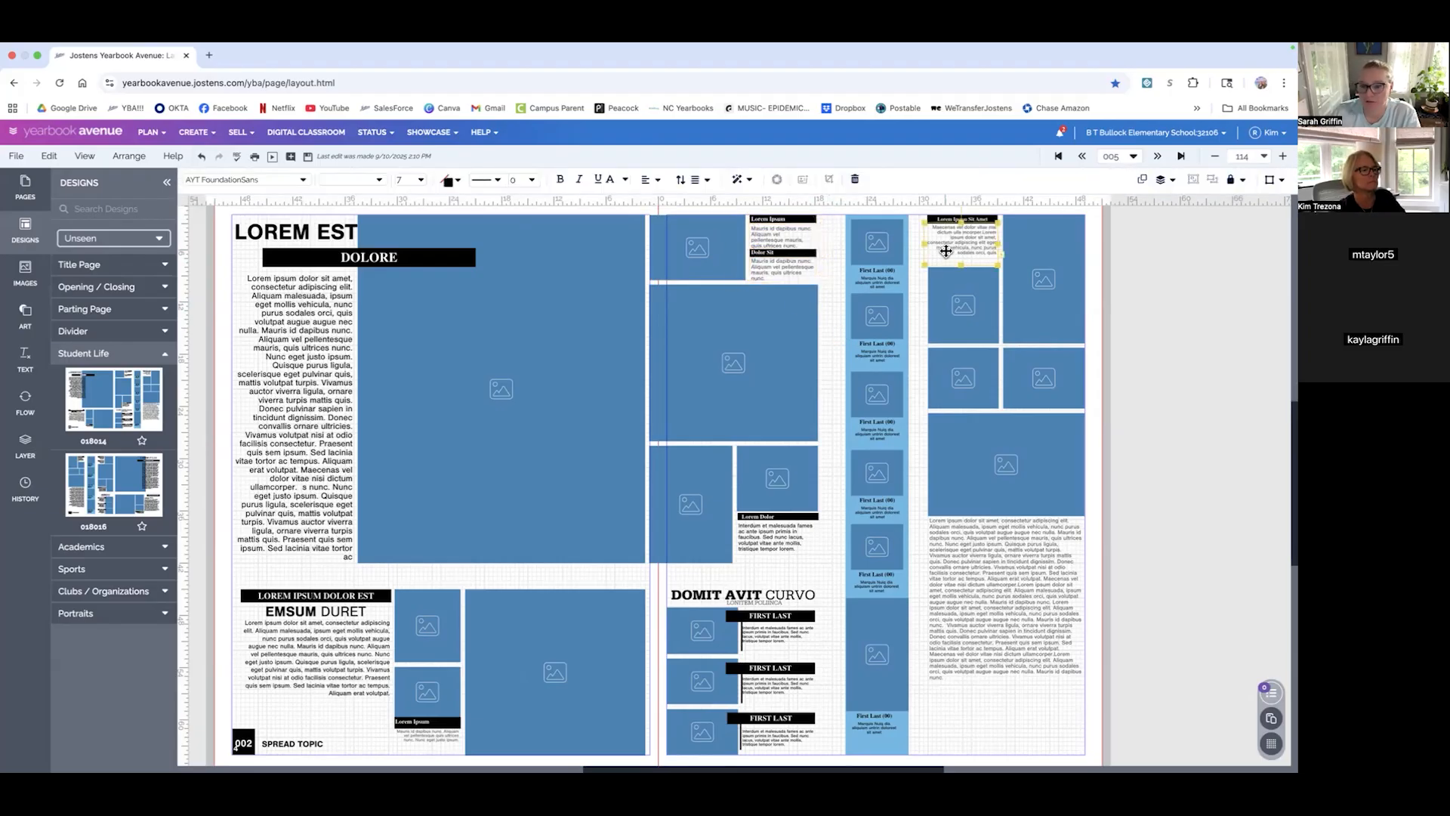
click(423, 181)
click(444, 240)
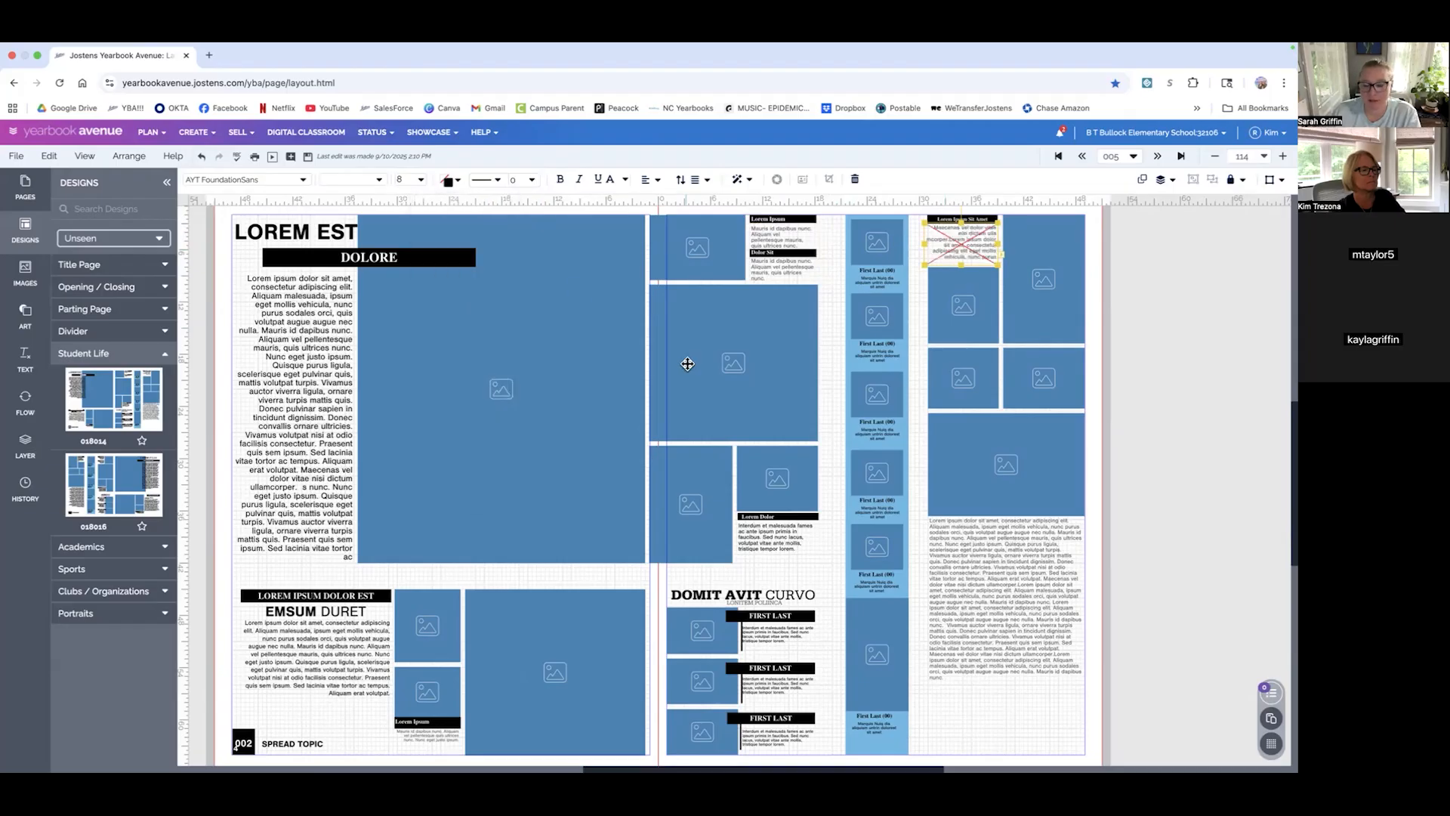
click(969, 242)
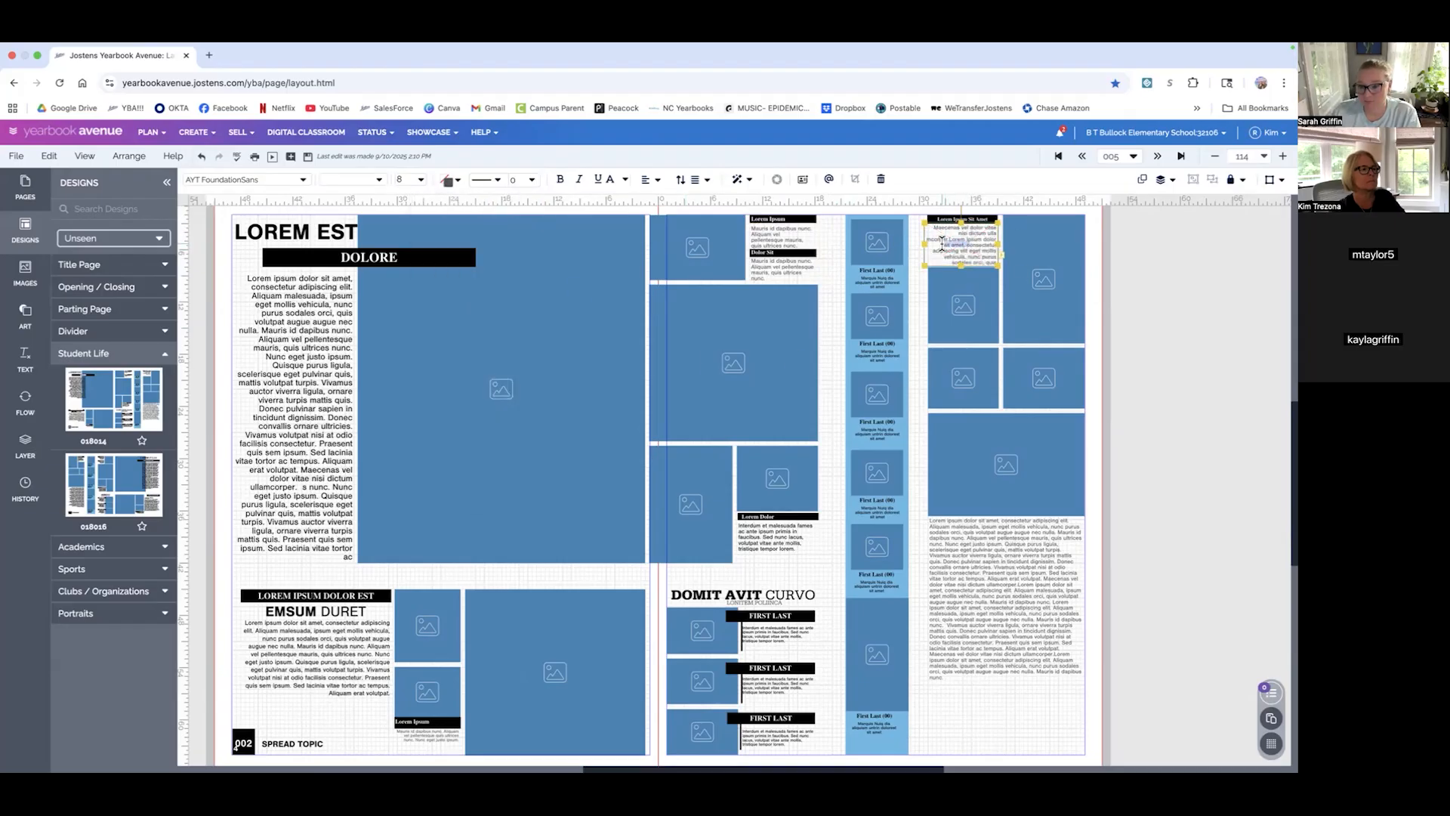
key(BackSpace)
click(1114, 364)
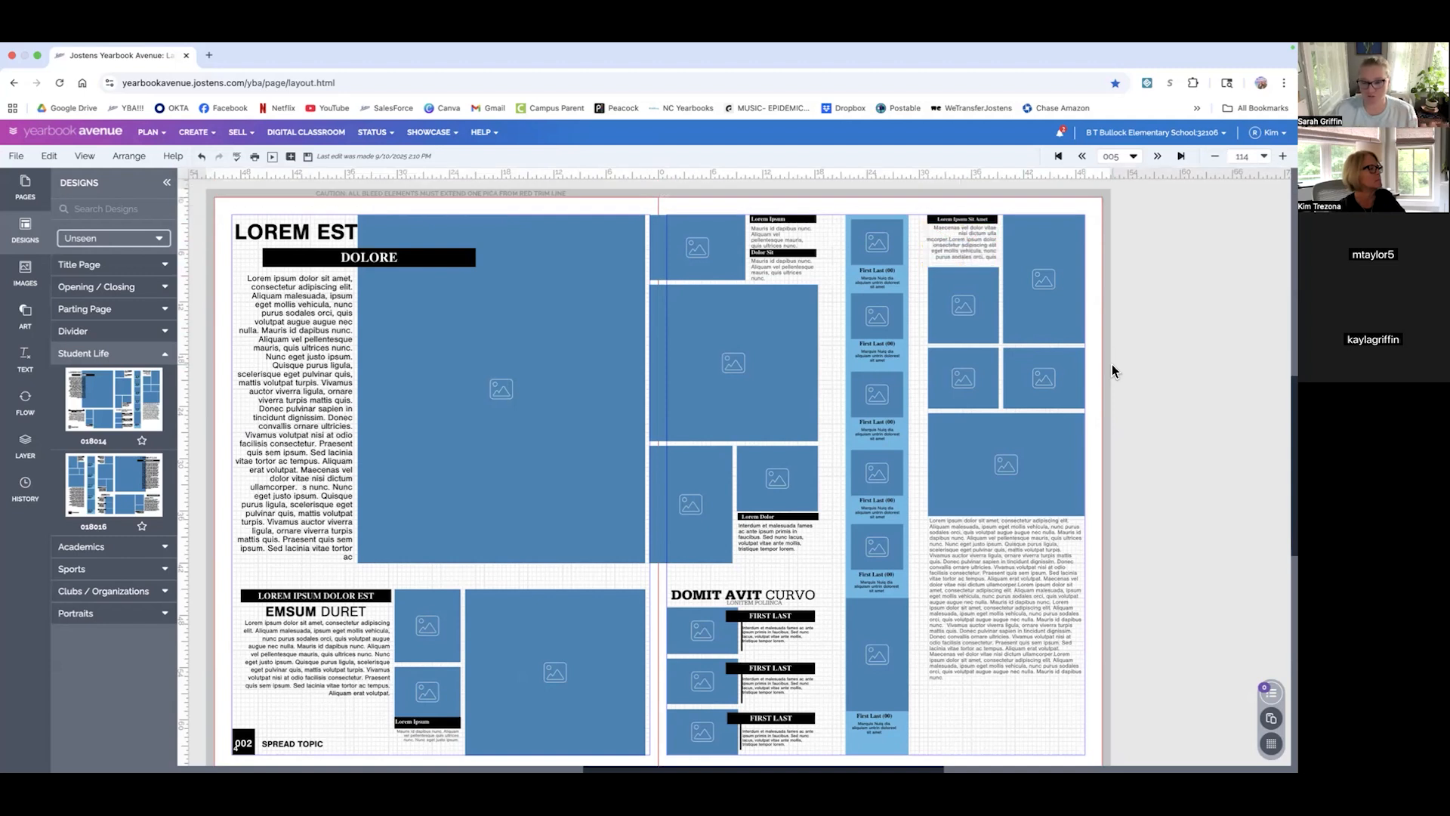
- Set the "Lorem Ipsum" caption text below the small pictures on the left page to font size 8
click(768, 548)
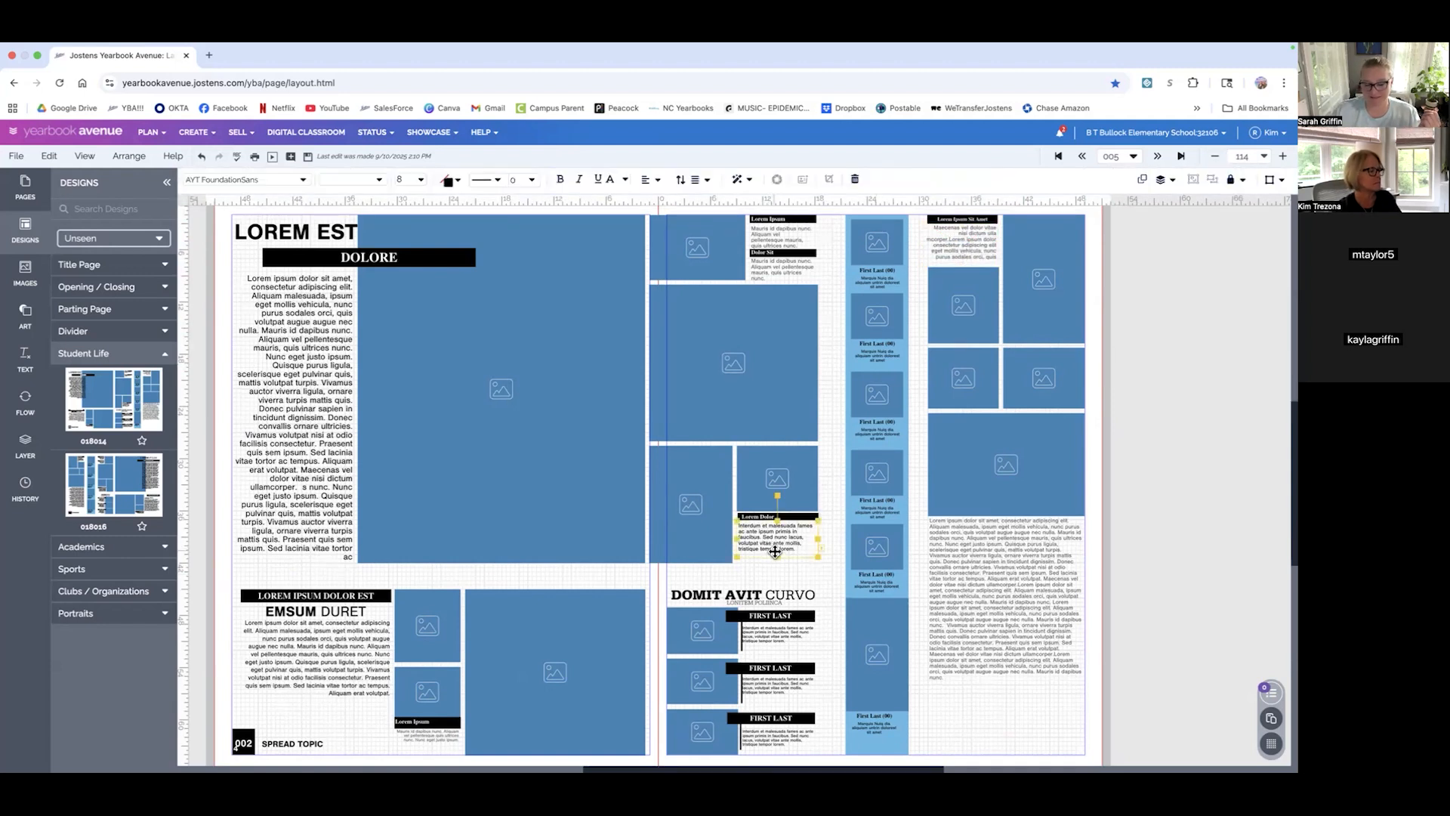
scroll(774, 552, down, 1)
click(432, 727)
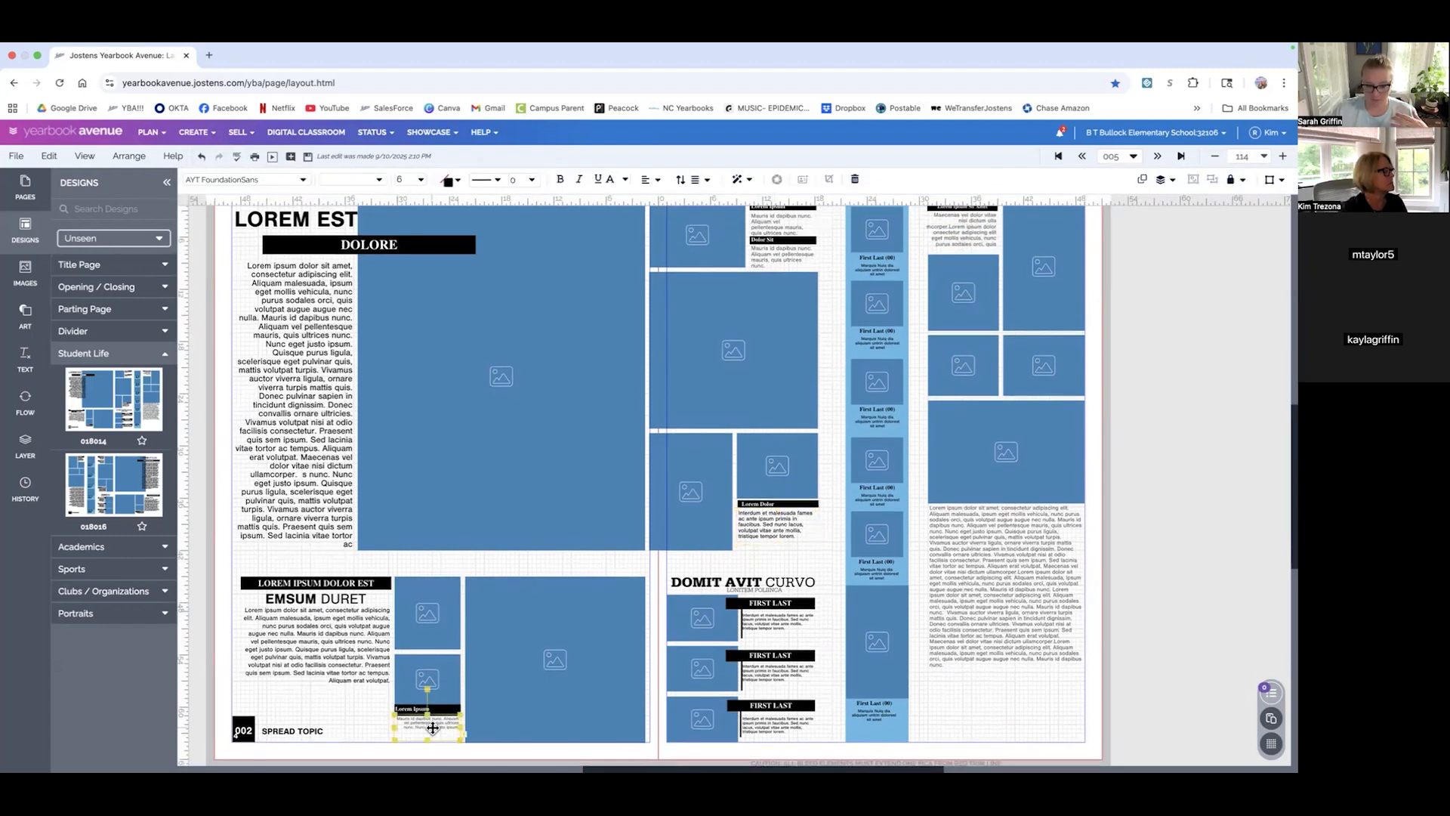
click(417, 179)
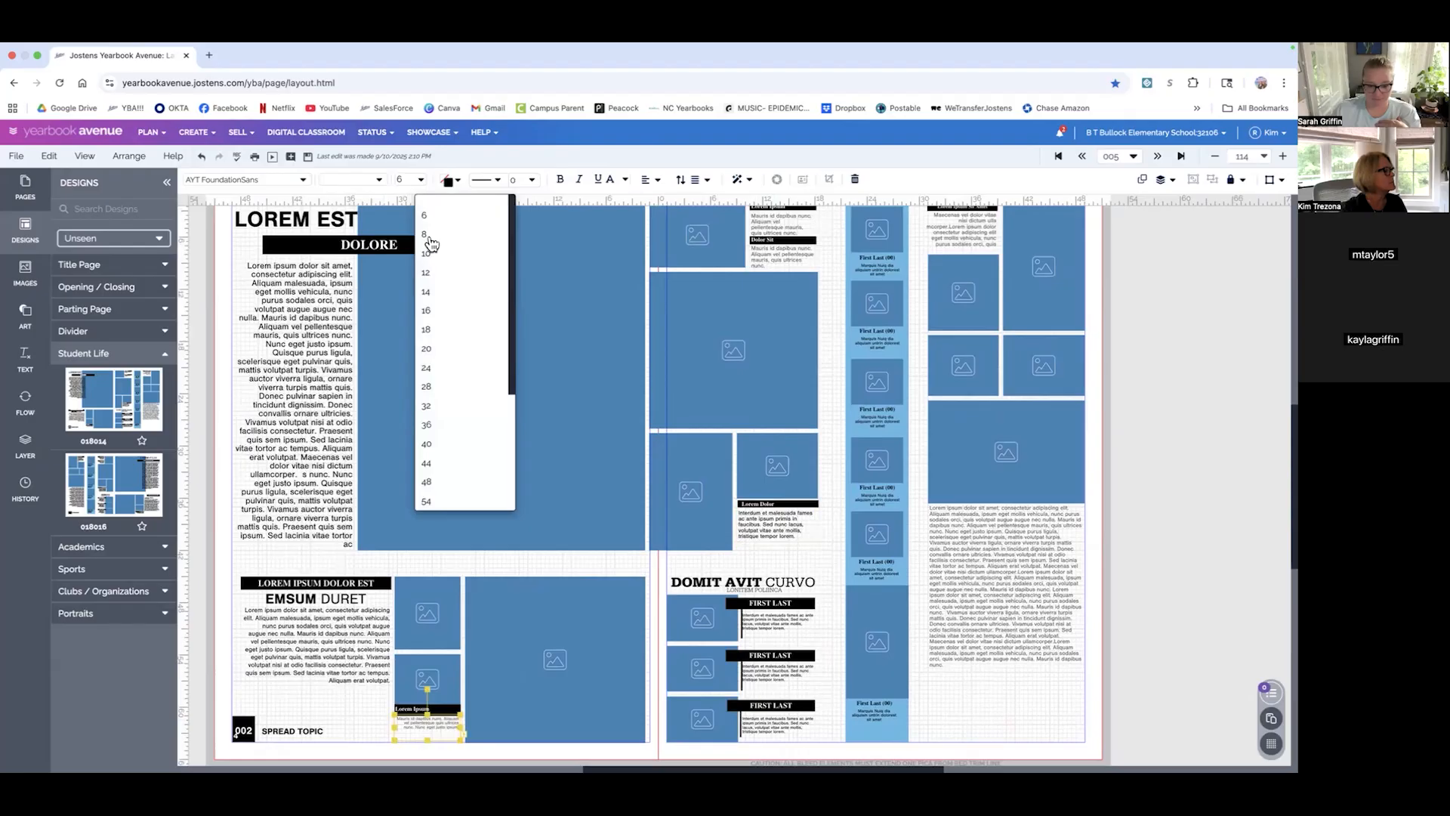
click(425, 235)
- Nudge the three "FIRST LAST" caption texts in the "DOMIT AVIT CURVO" module slightly right and set them to font size 8
click(793, 726)
shift+click(789, 675)
key(Right)
key(Right)
key(Right)
key(Right)
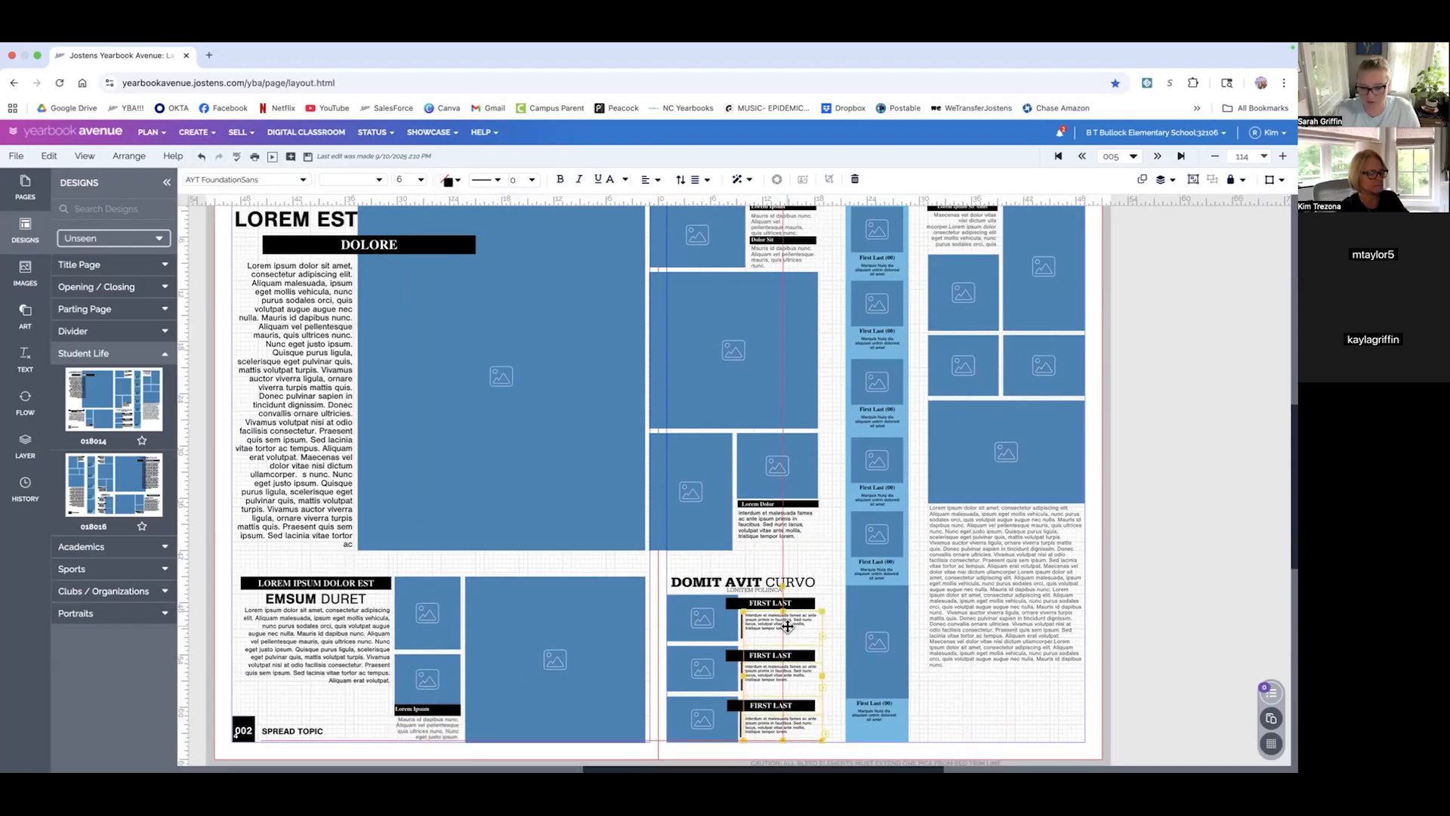
scroll(566, 284, down, 1)
click(421, 180)
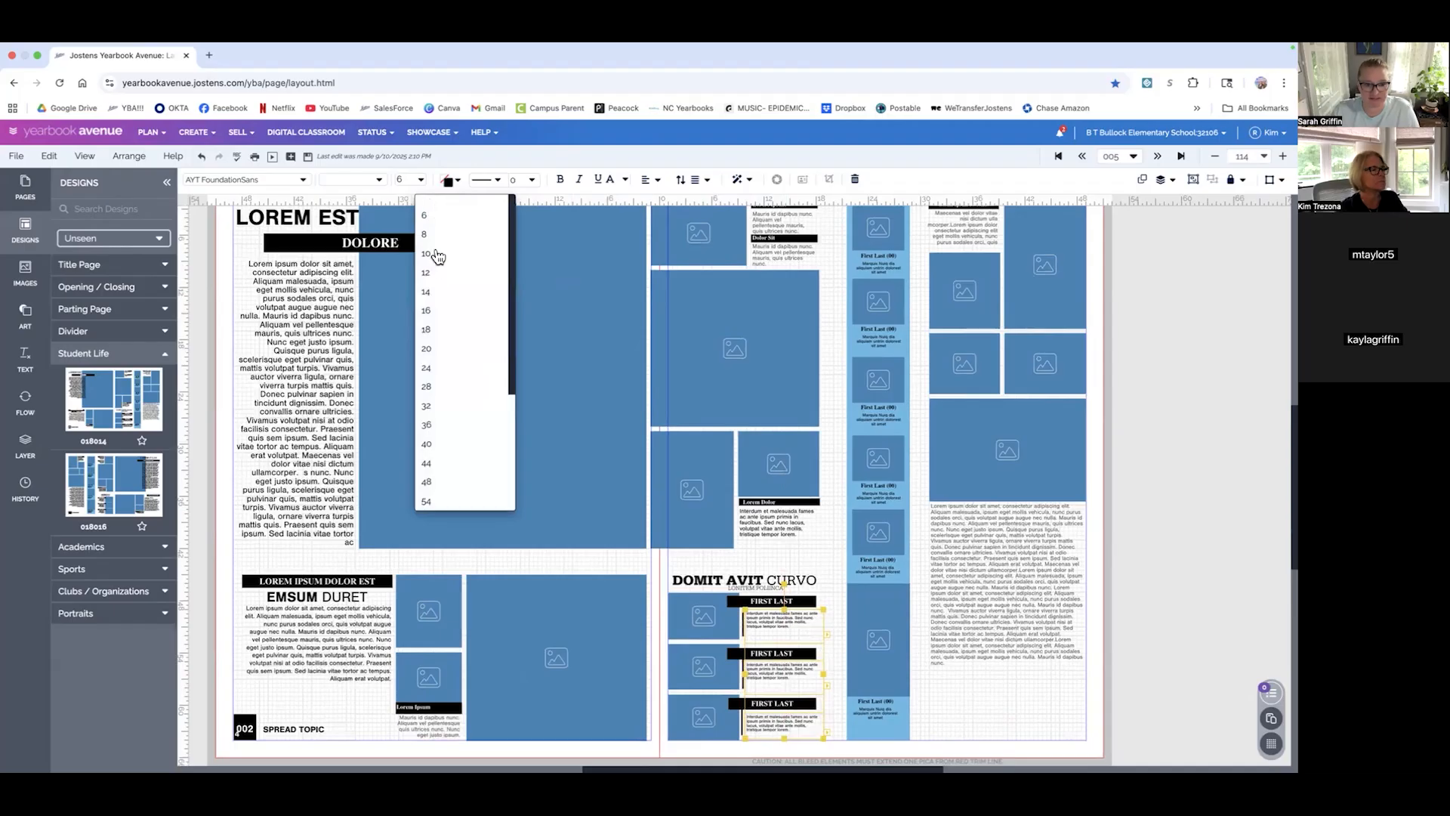
click(427, 235)
click(829, 741)
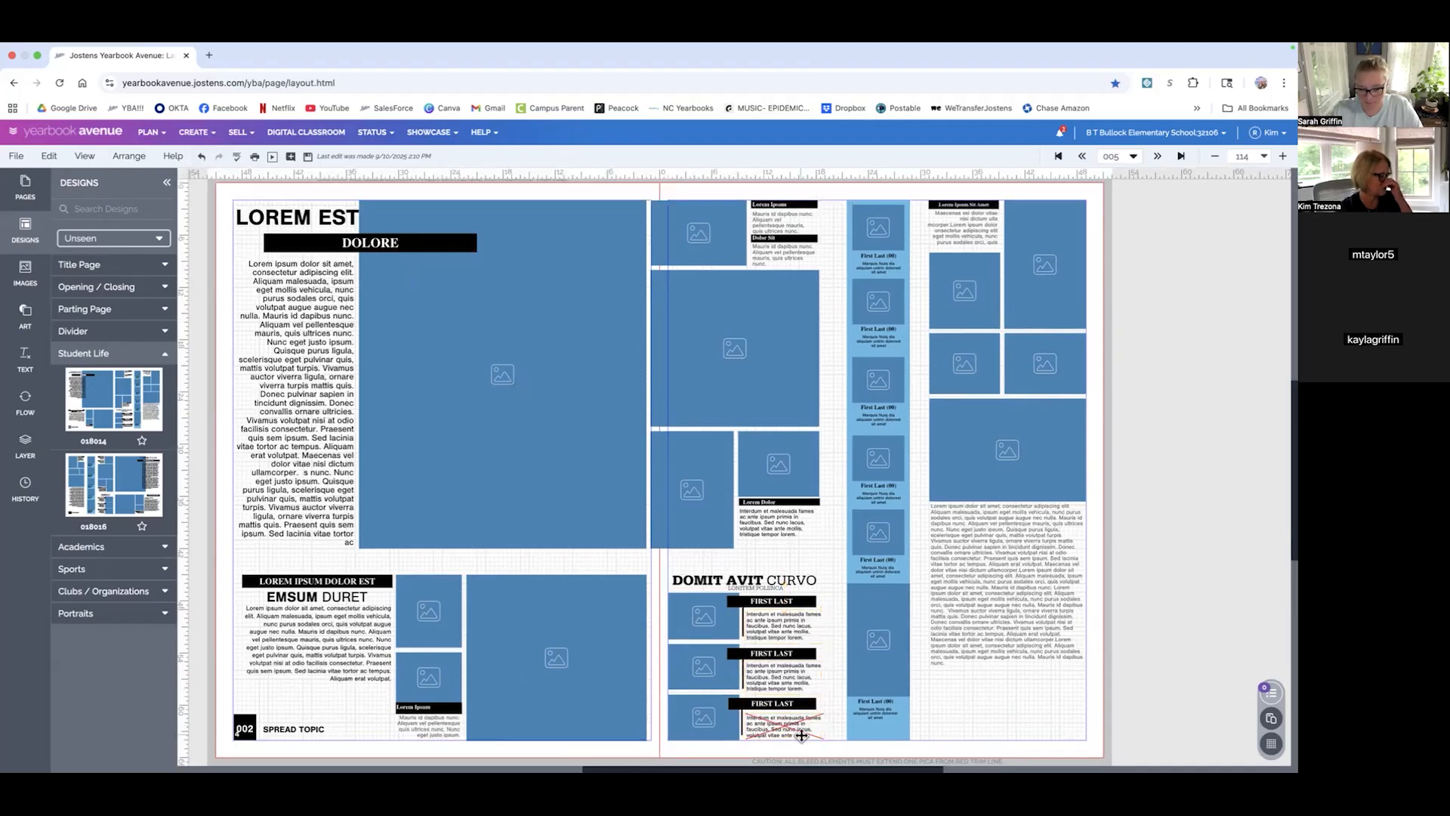
- Shorten the wording of the lowest "FIRST LAST" caption so it fits its box, and save the spread
click(799, 734)
key(BackSpace)
key(BackSpace)
key(BackSpace)
key(BackSpace)
key(BackSpace)
key(BackSpace)
key(BackSpace)
key(BackSpace)
key(BackSpace)
key(BackSpace)
key(BackSpace)
key(BackSpace)
key(BackSpace)
key(BackSpace)
key(BackSpace)
key(BackSpace)
key(BackSpace)
key(BackSpace)
key(BackSpace)
key(BackSpace)
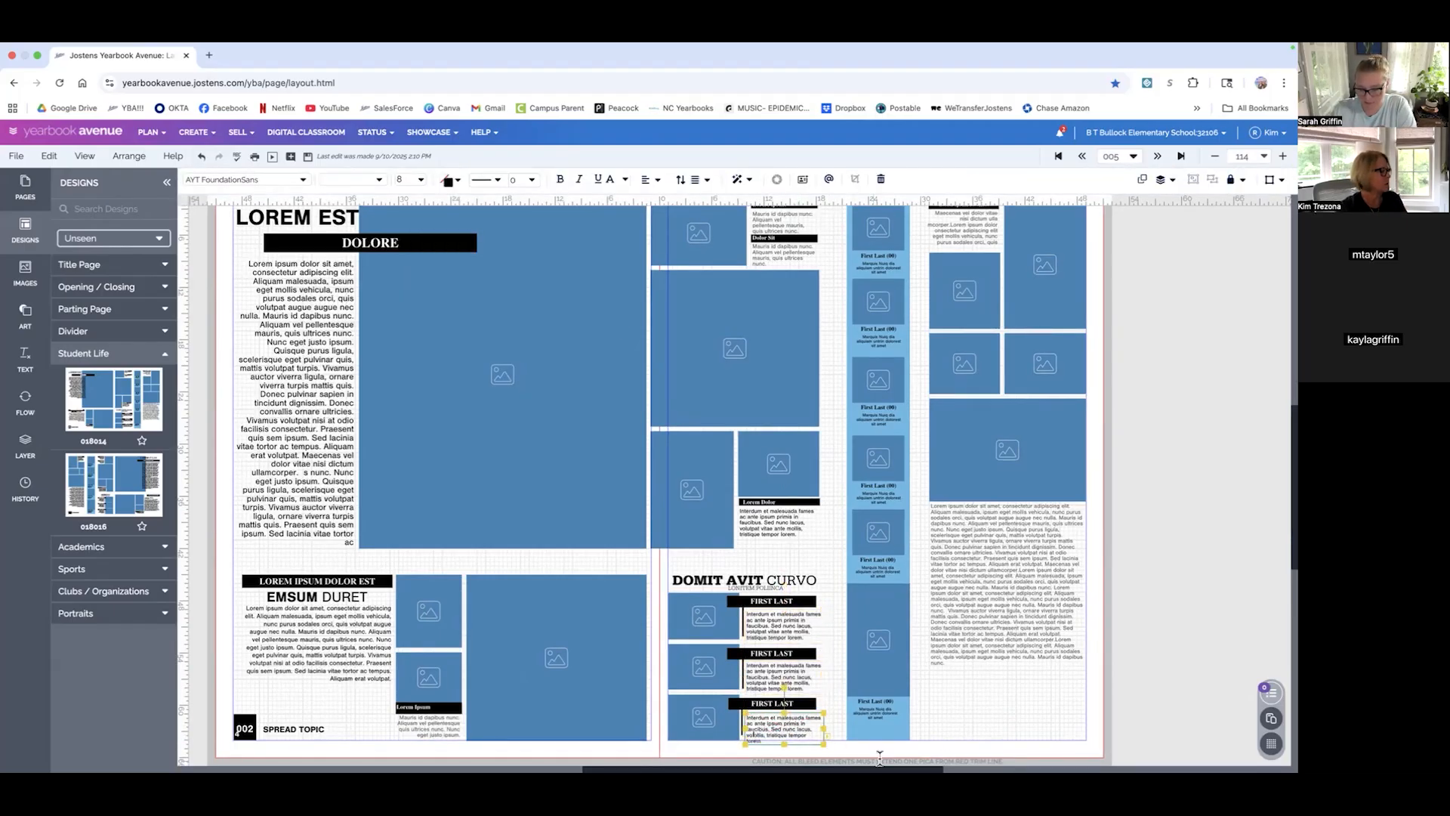
click(959, 732)
click(308, 157)
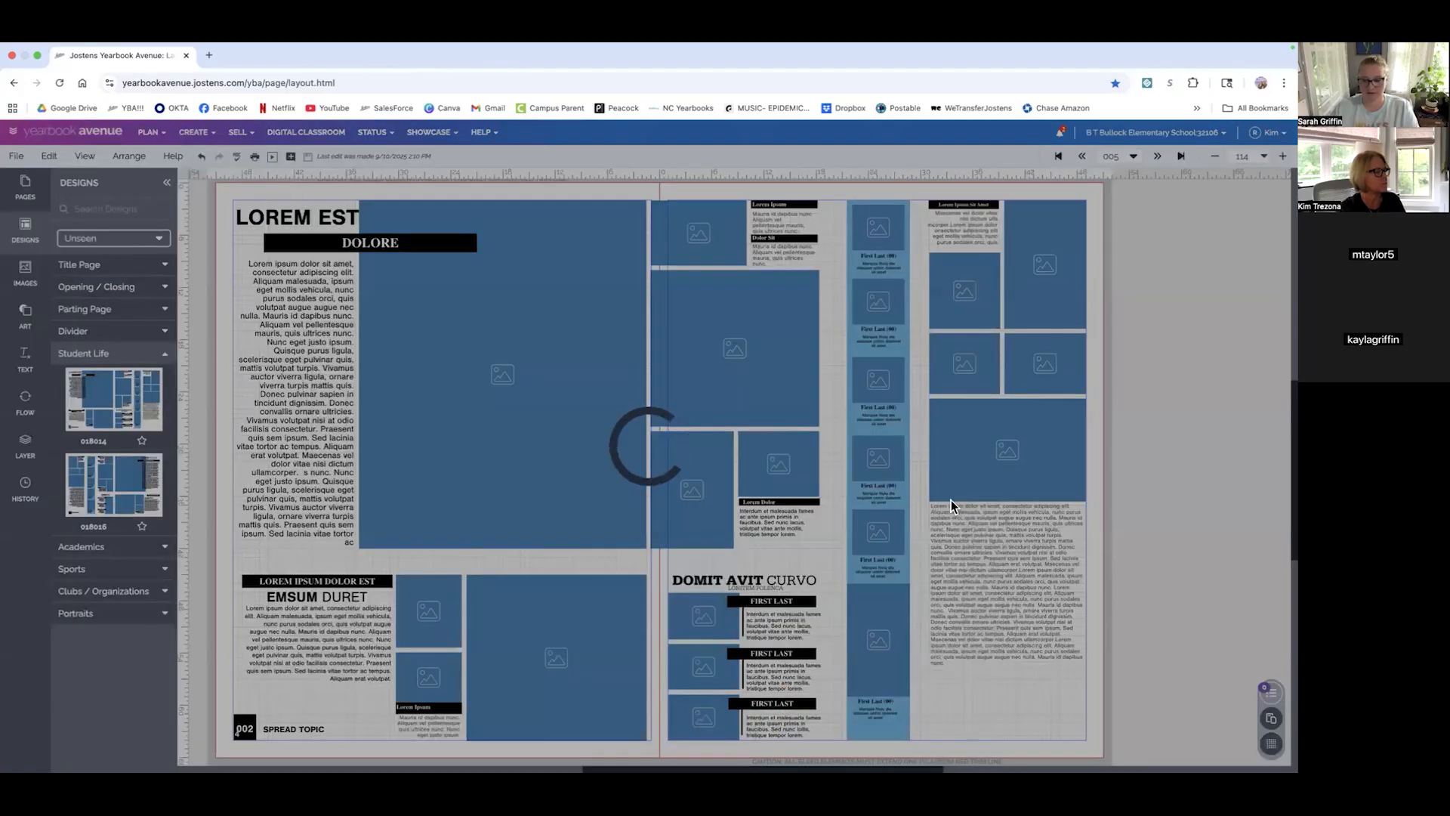
- Delete the long body text block below the large picture in the spread's far-right column
click(960, 225)
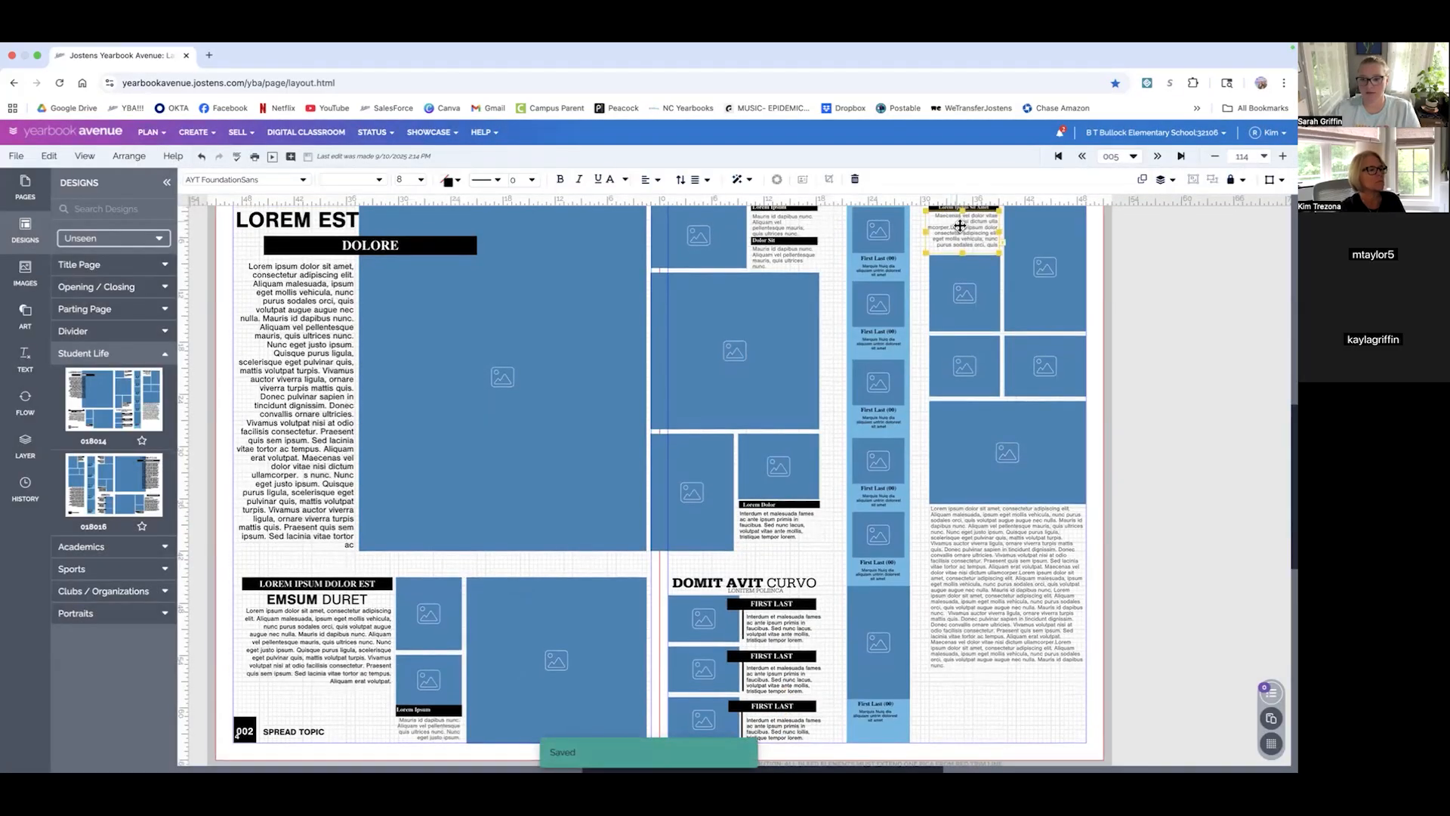
scroll(977, 239, up, 3)
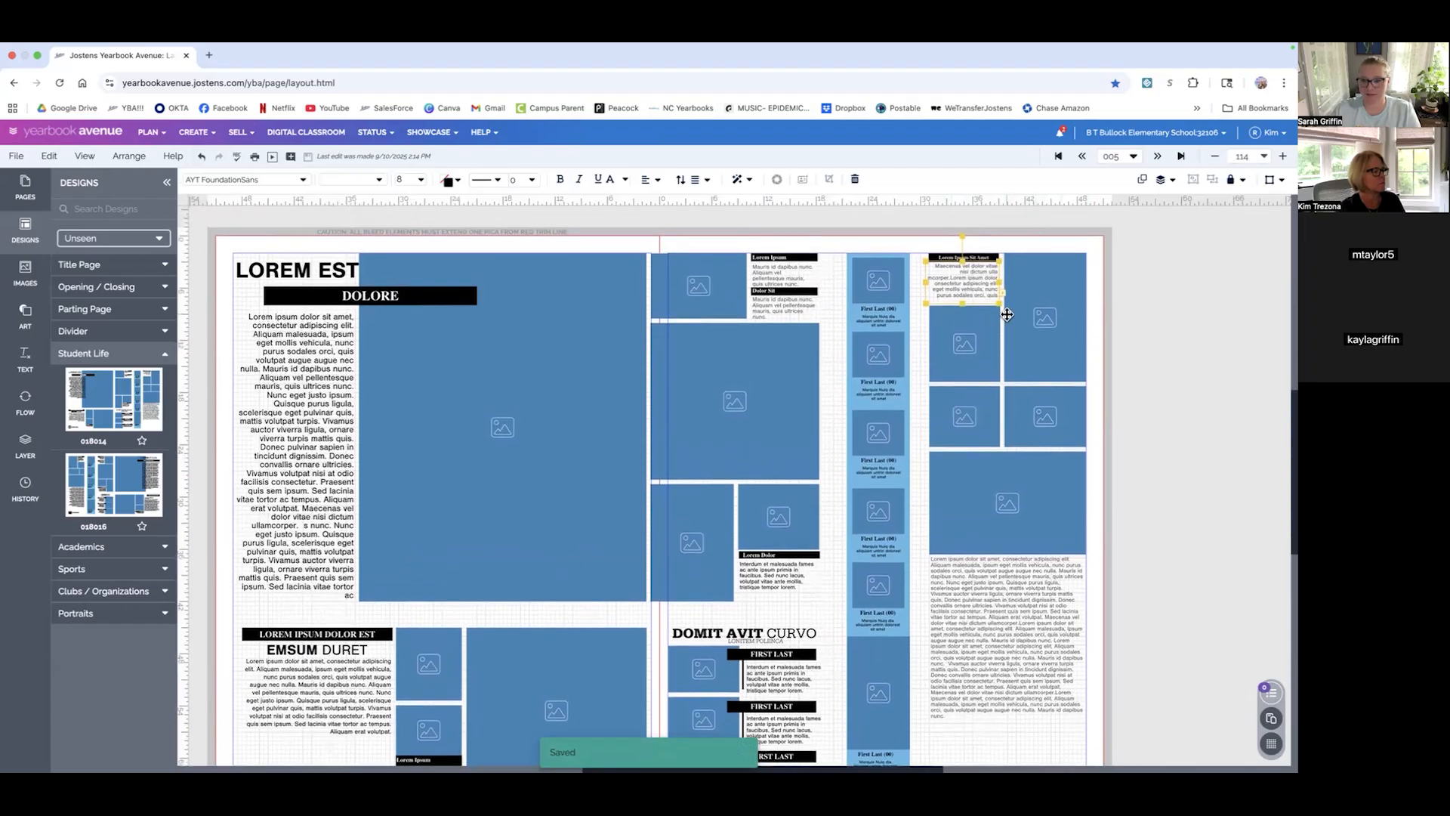
click(1118, 594)
scroll(1116, 616, down, 1)
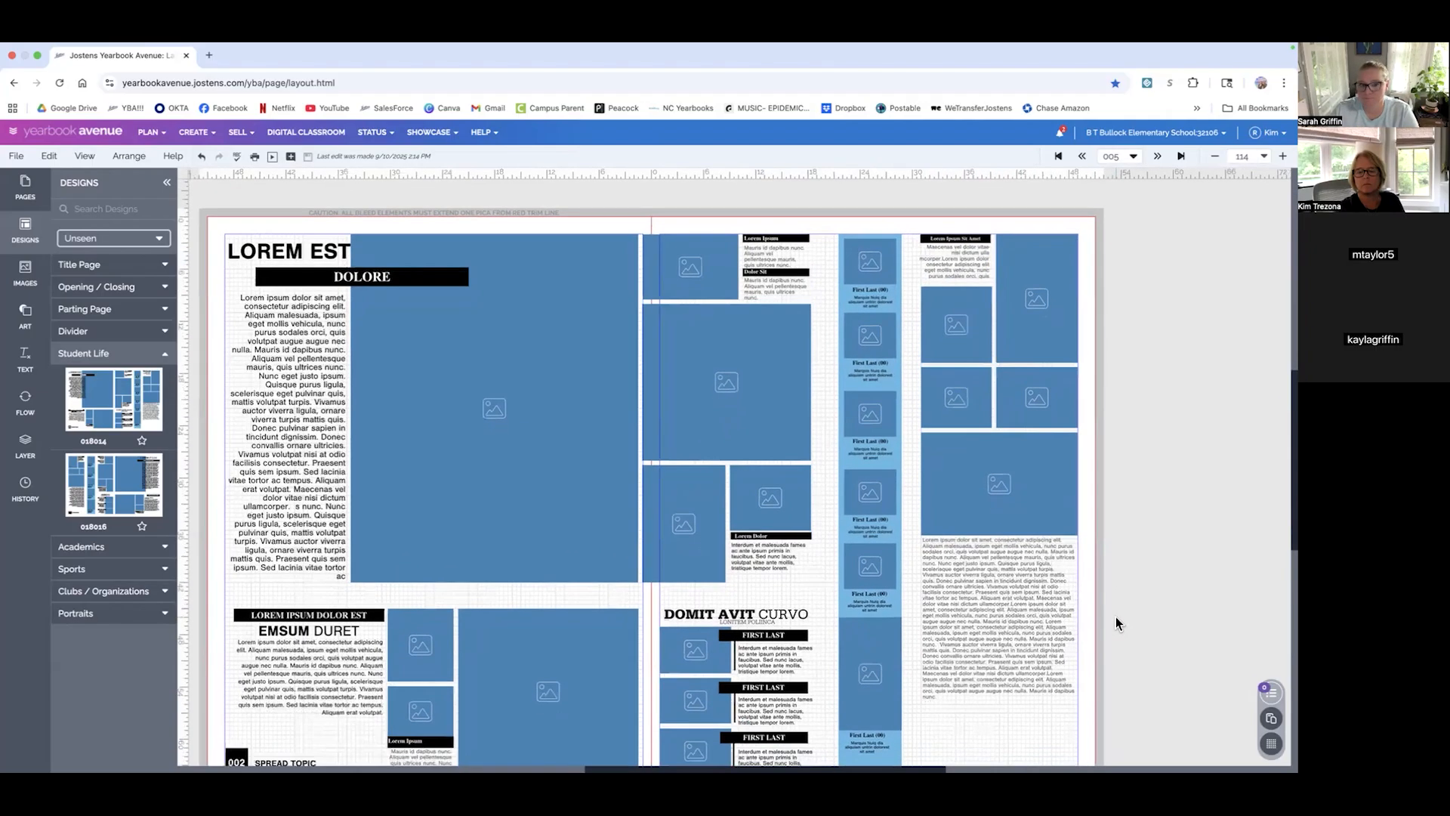
scroll(1116, 616, down, 2)
click(1029, 596)
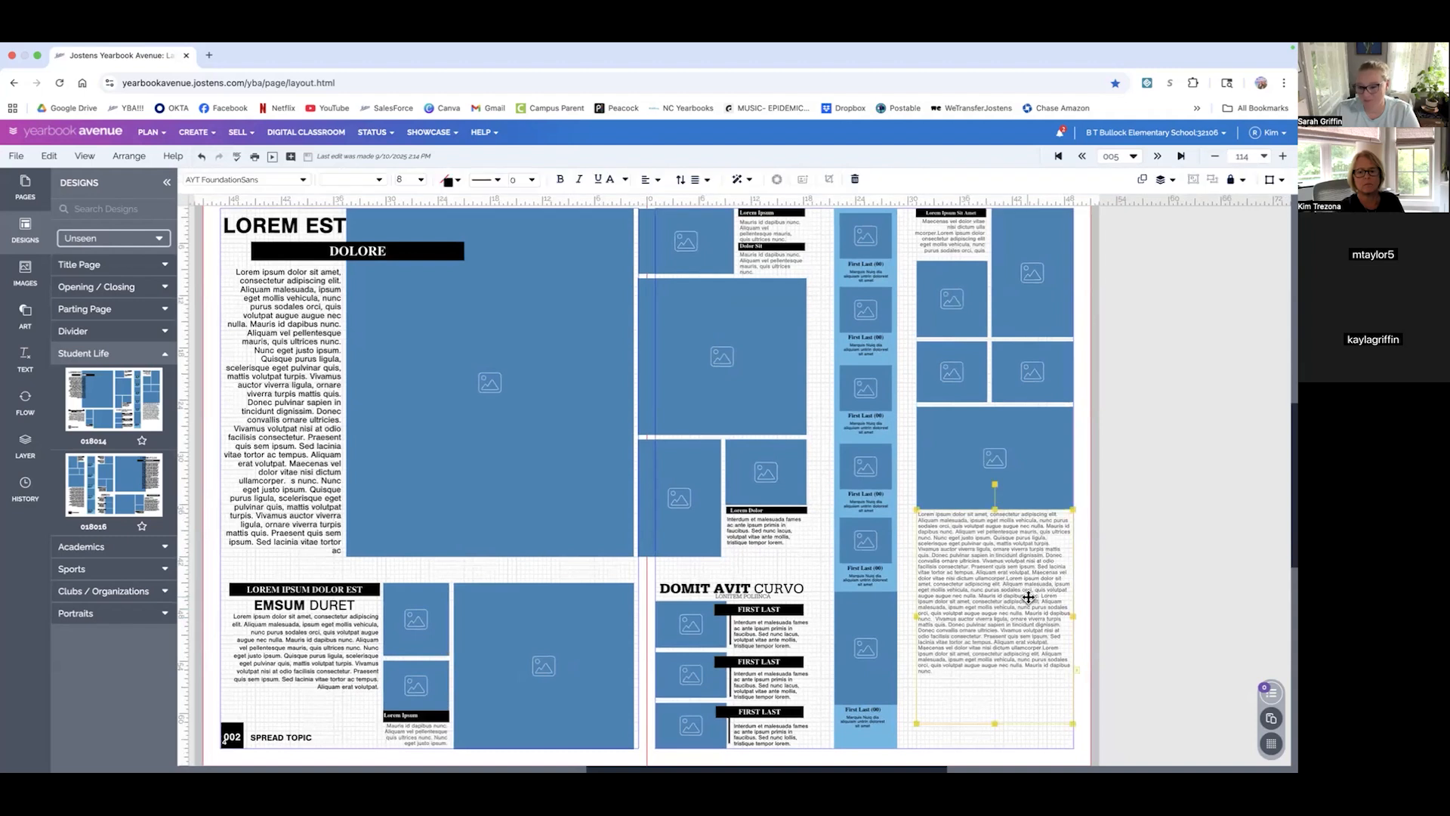
key(Delete)
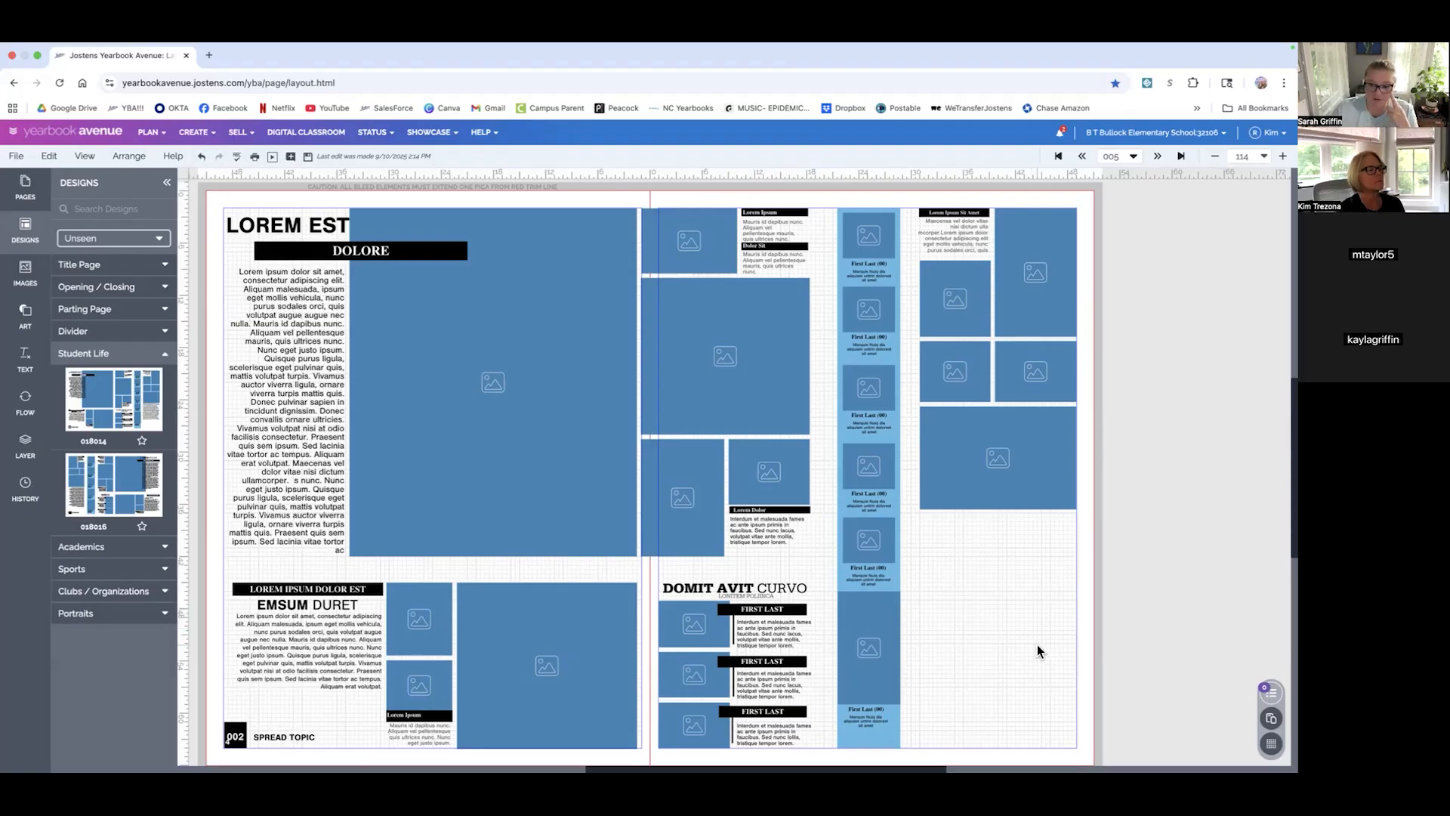
- Duplicate the whole "DOMIT AVIT CURVO" module and park the copy off the page beside the right page
scroll(1036, 645, up, 1)
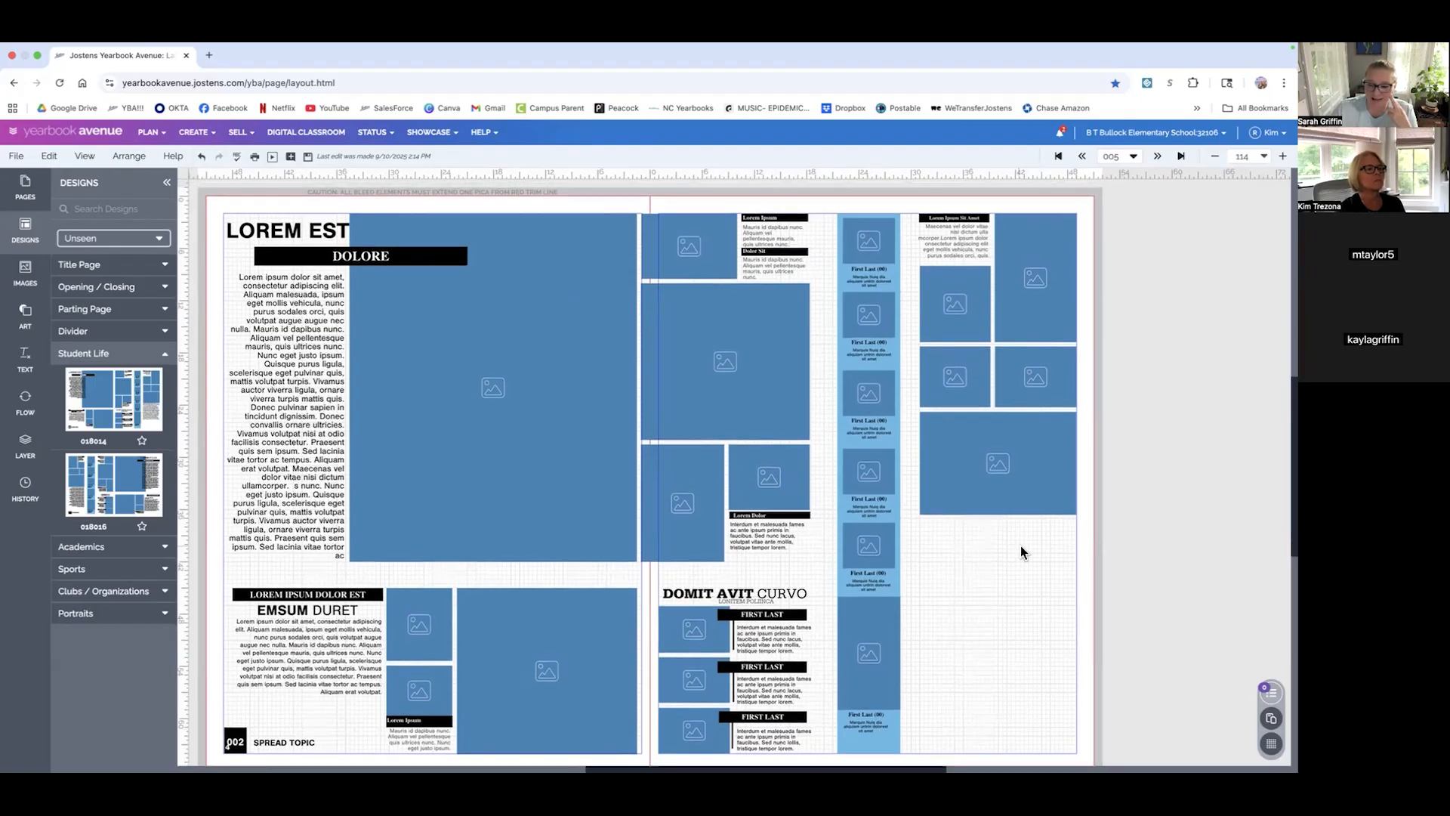
scroll(1014, 592, down, 2)
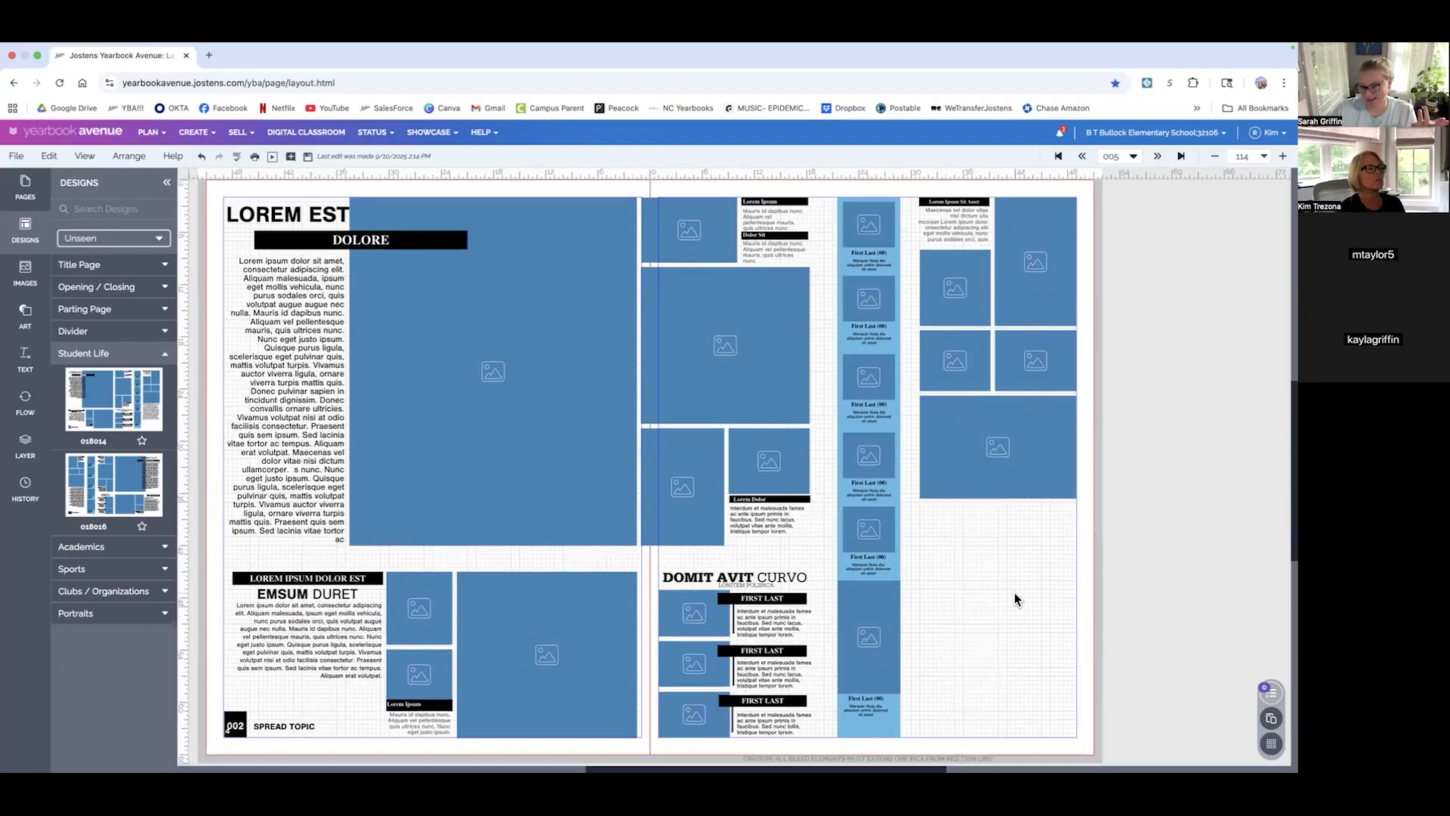
drag(809, 745, 653, 568)
drag(699, 672, 953, 606)
scroll(952, 606, up, 2)
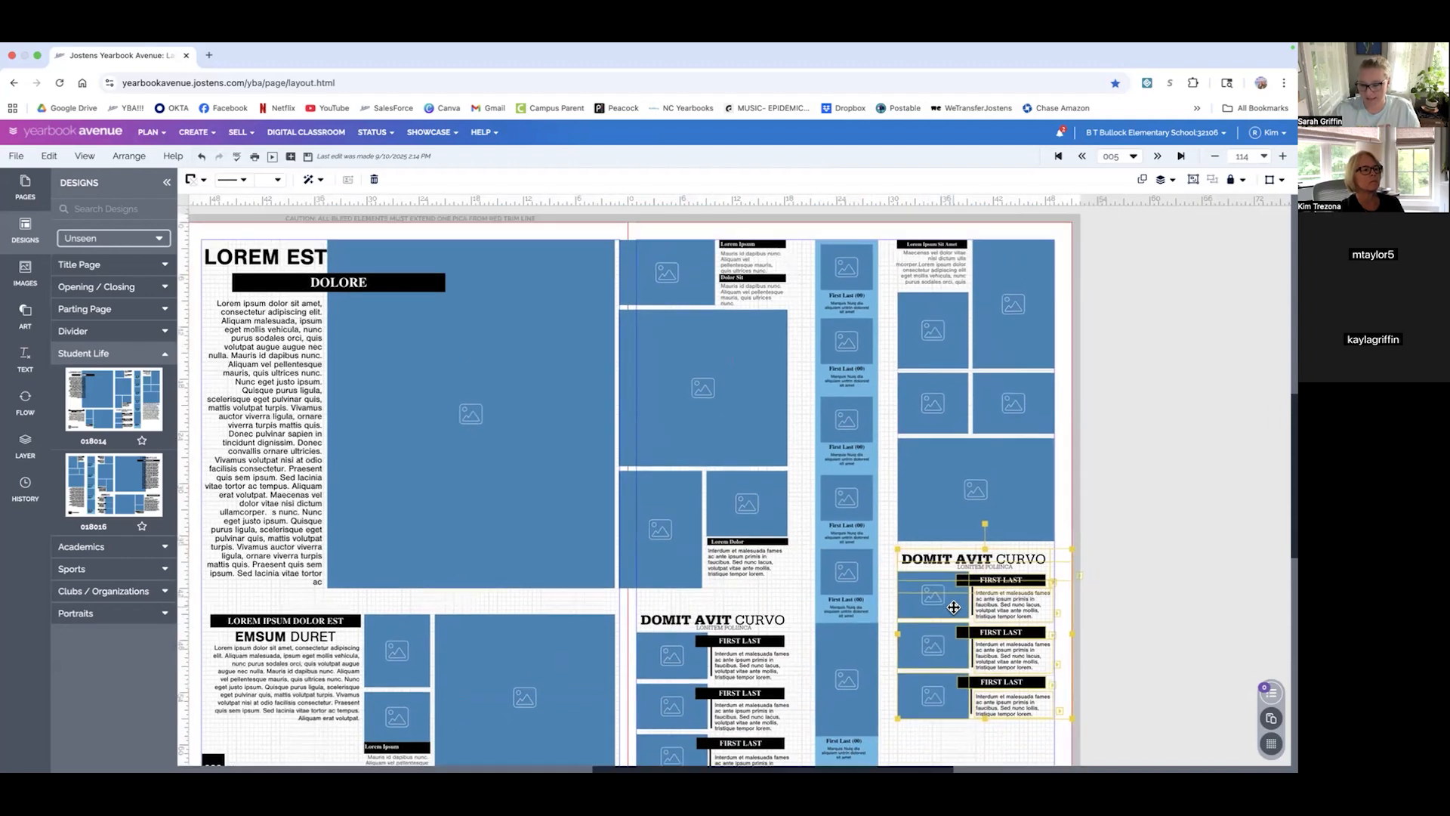
drag(900, 657, 1079, 334)
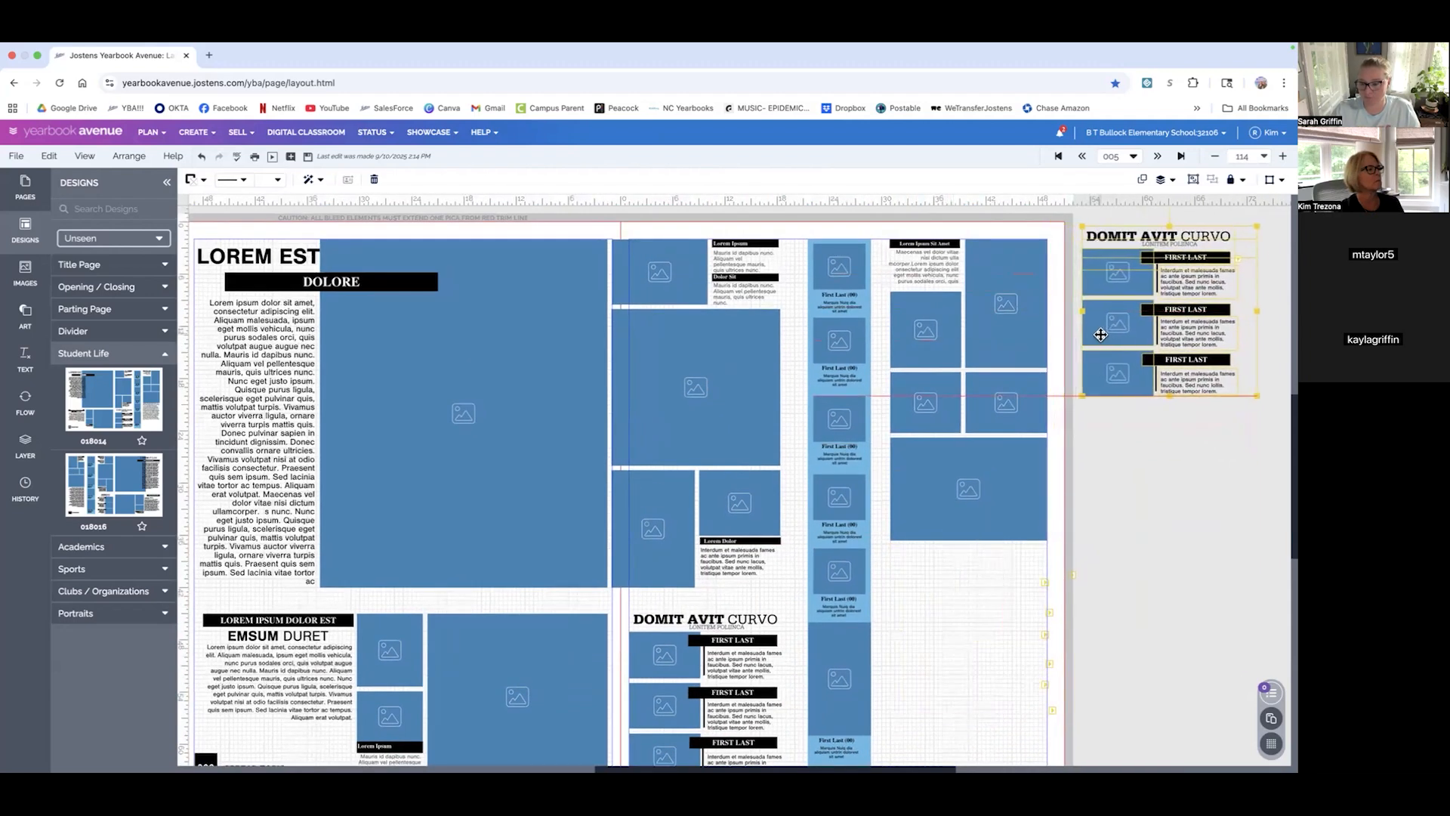
scroll(1030, 577, right, 1)
- Move the far-right picture group with its "Lorem Ipsum Sit Amet" caption down to the bottom margin
drag(1030, 577, 881, 215)
drag(971, 304, 986, 529)
scroll(980, 529, down, 2)
scroll(980, 528, down, 1)
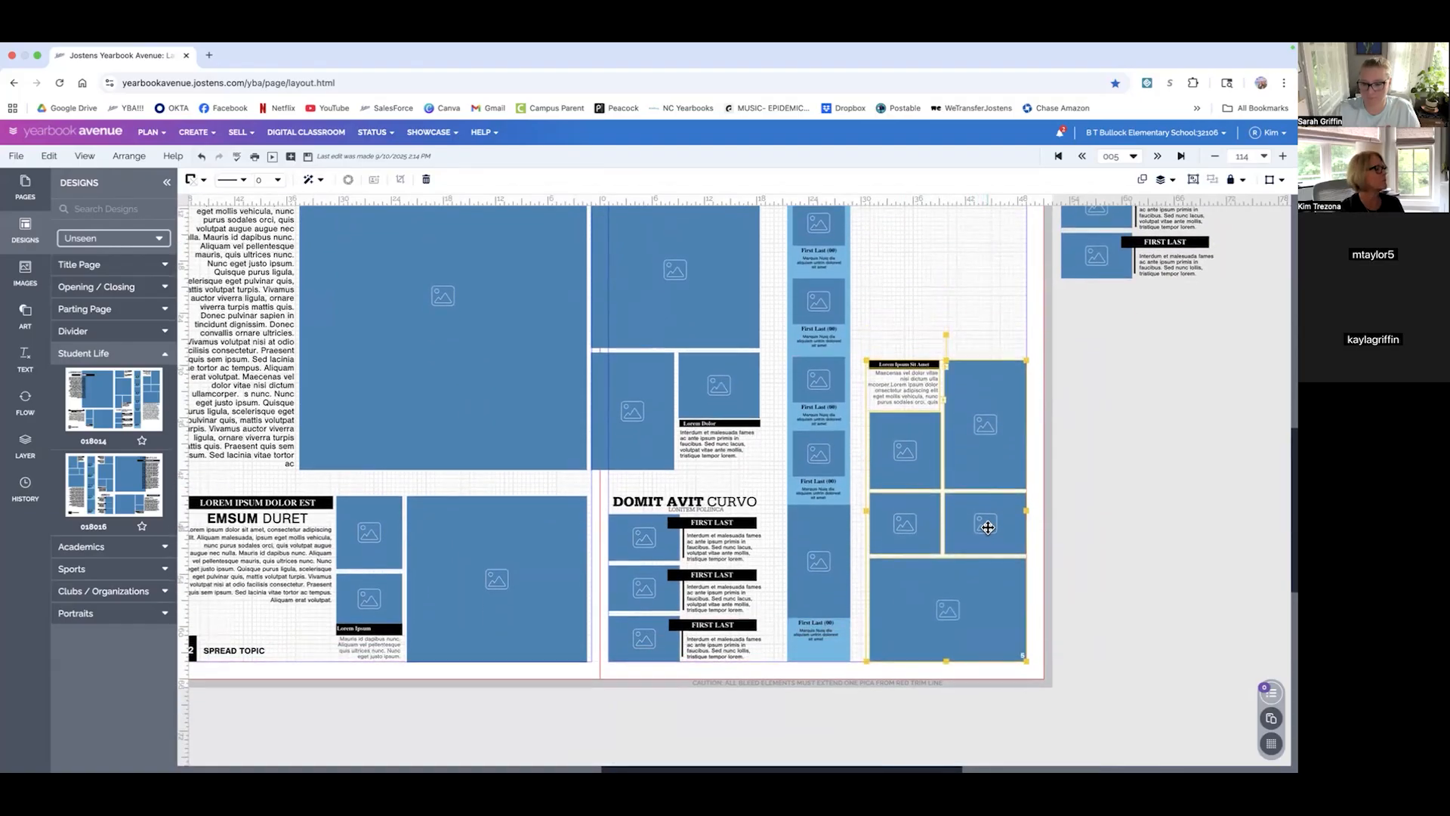
- Place the duplicated "DOMIT AVIT CURVO" module in the empty space above the far-right picture group
scroll(986, 528, up, 3)
scroll(987, 528, right, 3)
scroll(988, 527, up, 1)
drag(1067, 420, 935, 230)
drag(980, 309, 790, 372)
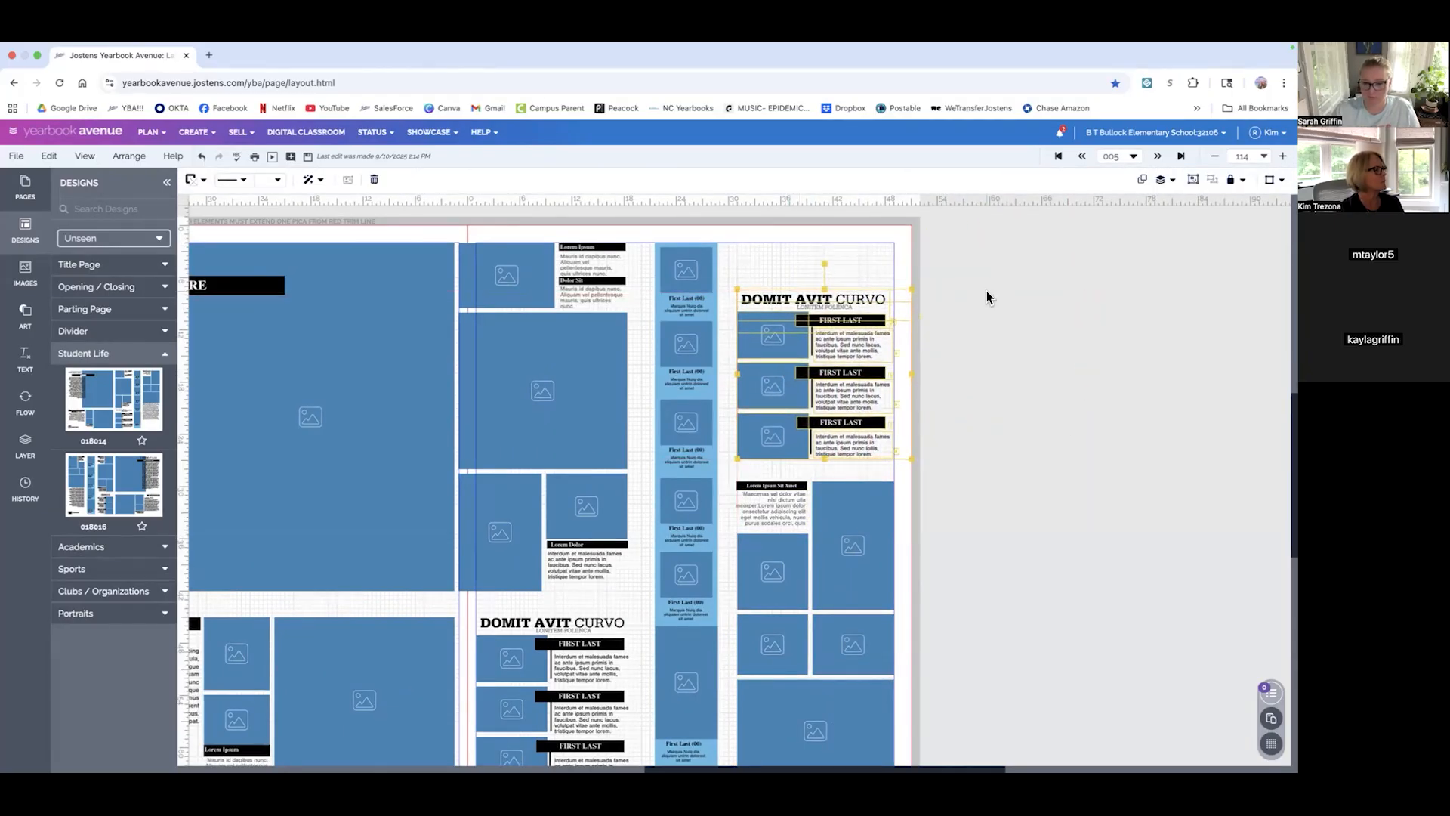
click(986, 291)
- Raise the duplicated module's heading to the top margin and stretch its three pictures and captions upward to fill the space below it
drag(830, 308, 837, 274)
drag(940, 304, 785, 457)
drag(817, 310, 815, 277)
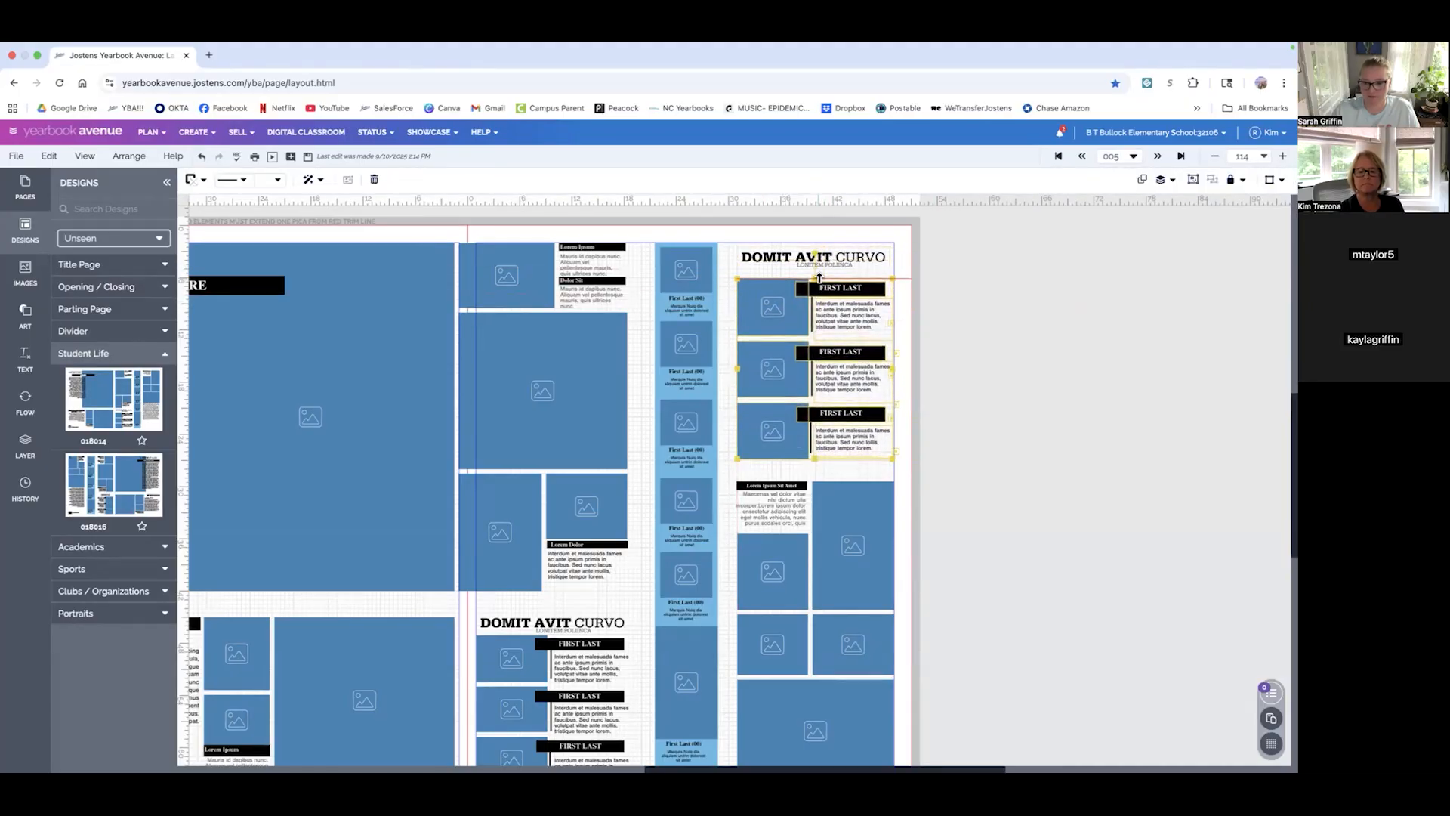
click(948, 352)
scroll(949, 352, down, 3)
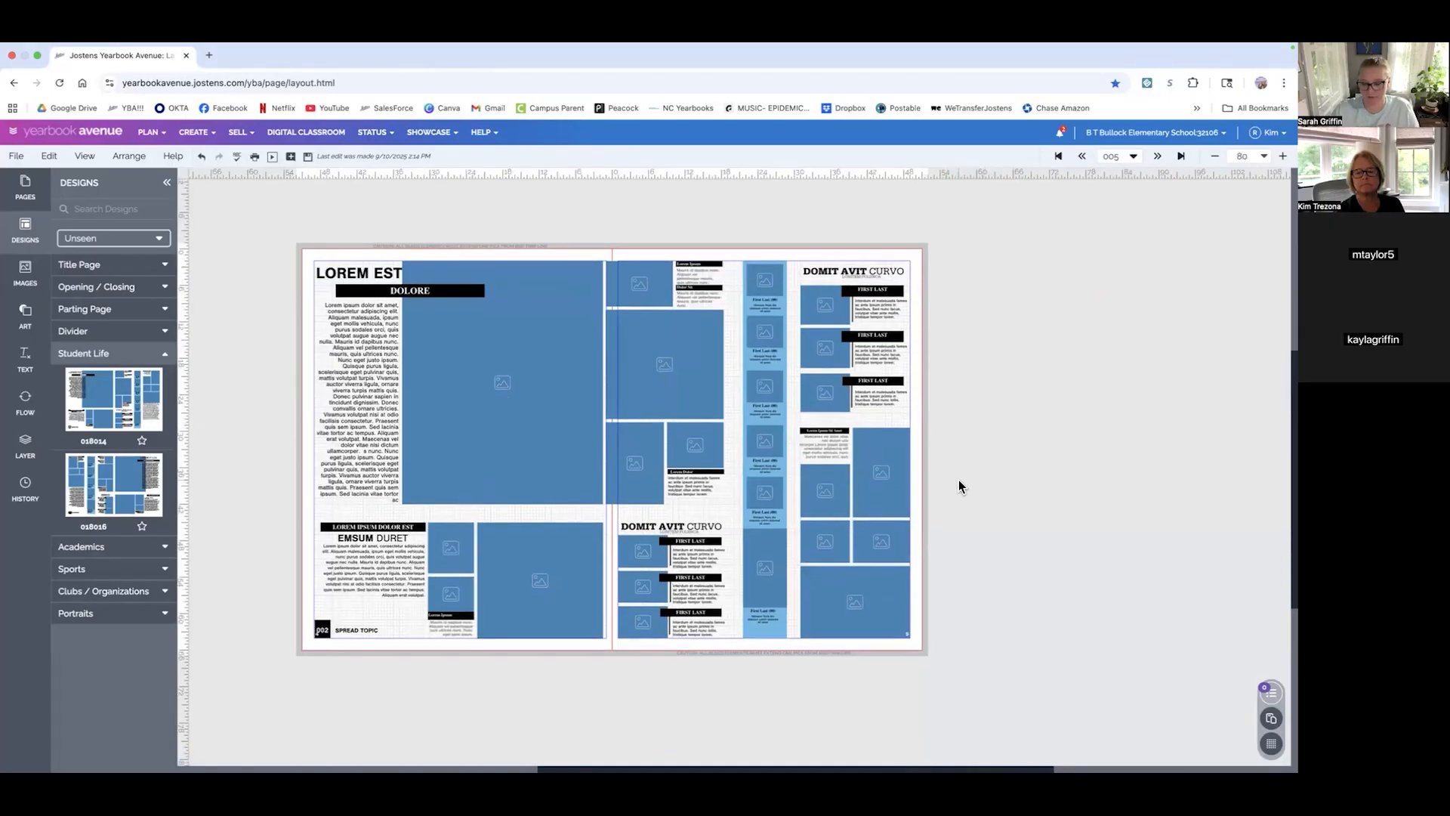
- Move the "Lorem Ipsum Sit Amet" caption off the page, shorten the tall picture to match its neighbour and add a wide picture above them
click(834, 443)
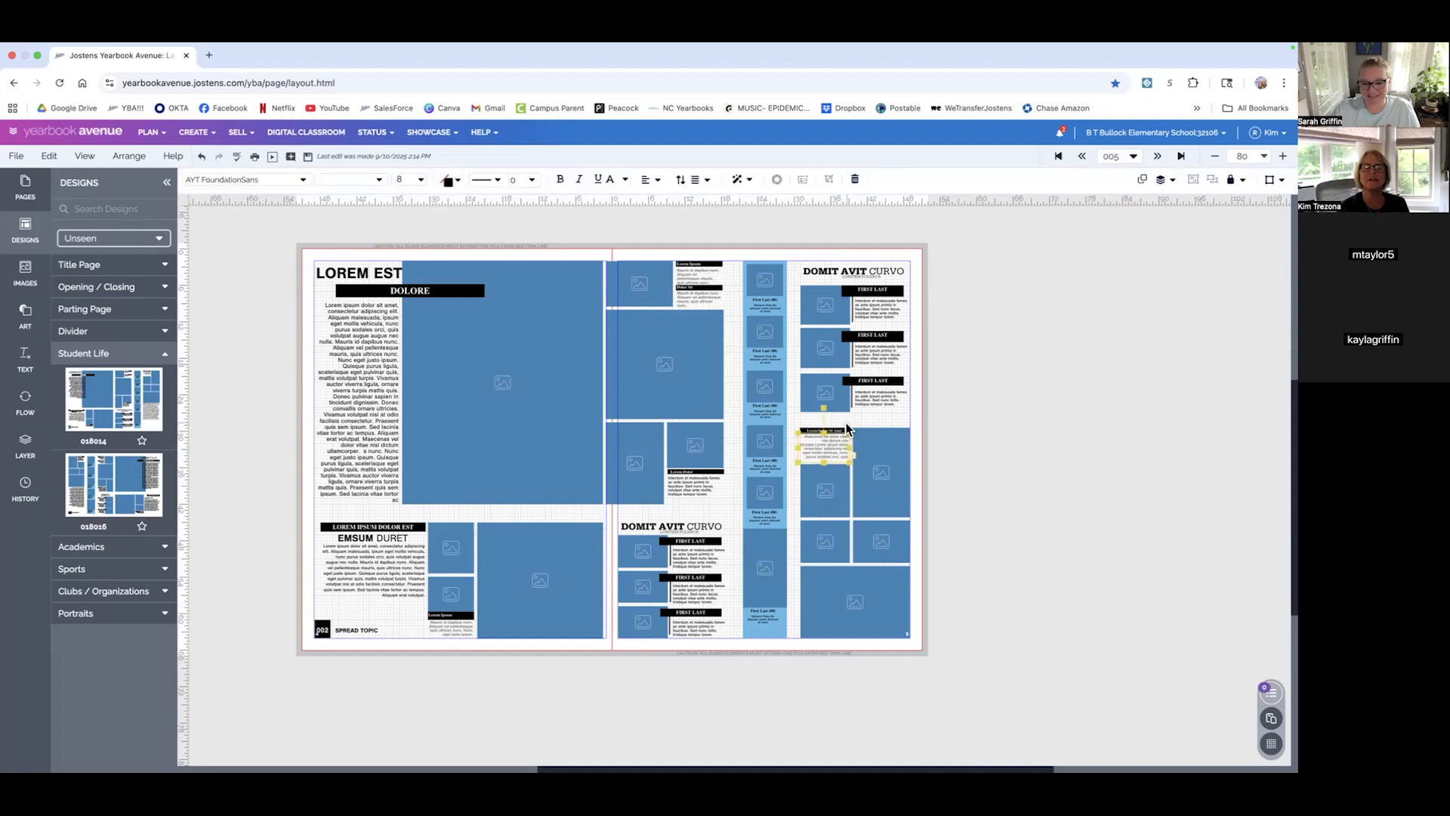
drag(834, 449, 873, 425)
click(881, 446)
key(Up)
key(Up)
key(Down)
key(Down)
scroll(863, 444, up, 1)
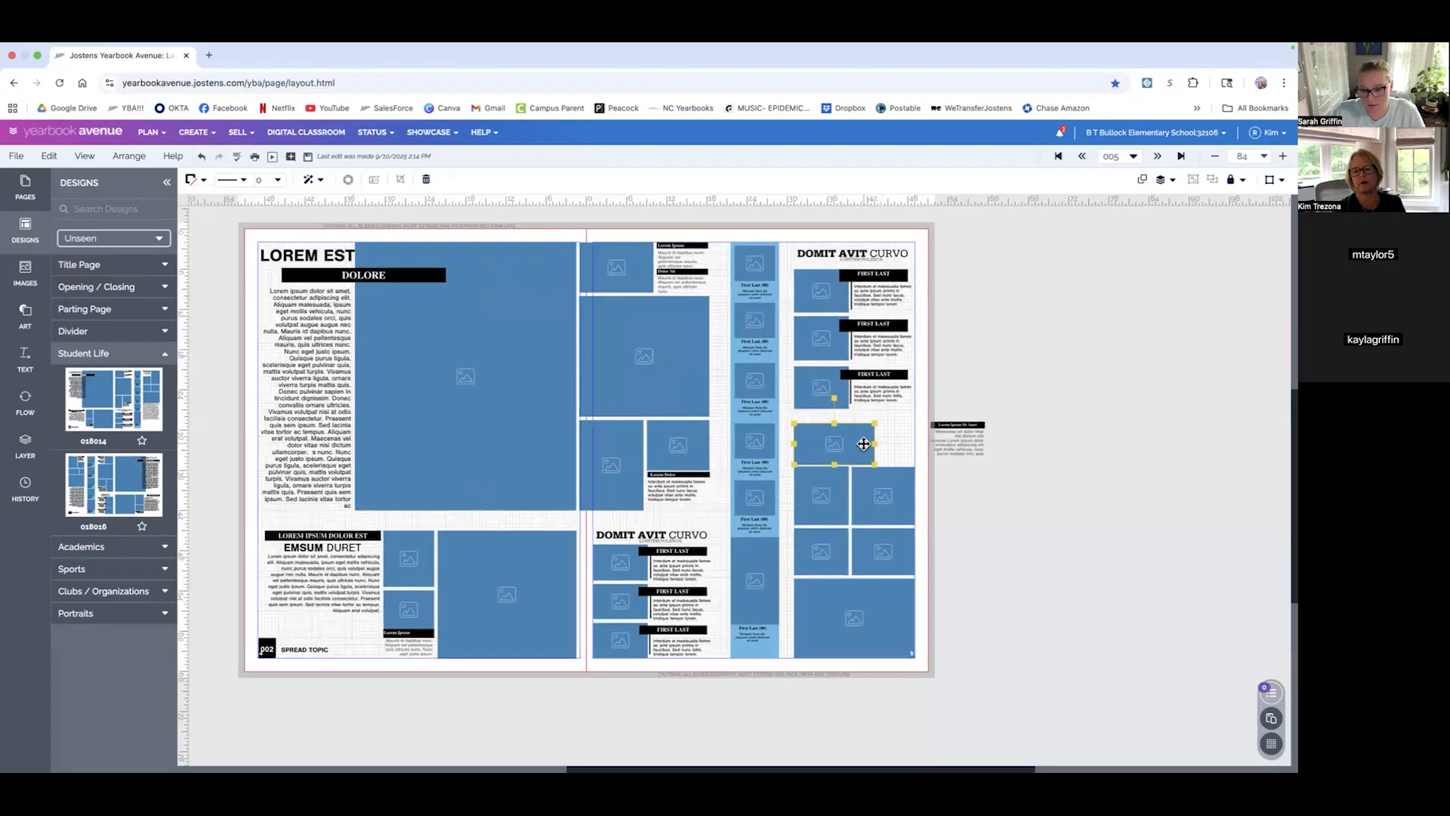
- Left-align the "Lorem Ipsum Sit Amet" caption and fit it beside the wide picture, narrowing that picture to make room
scroll(863, 444, up, 6)
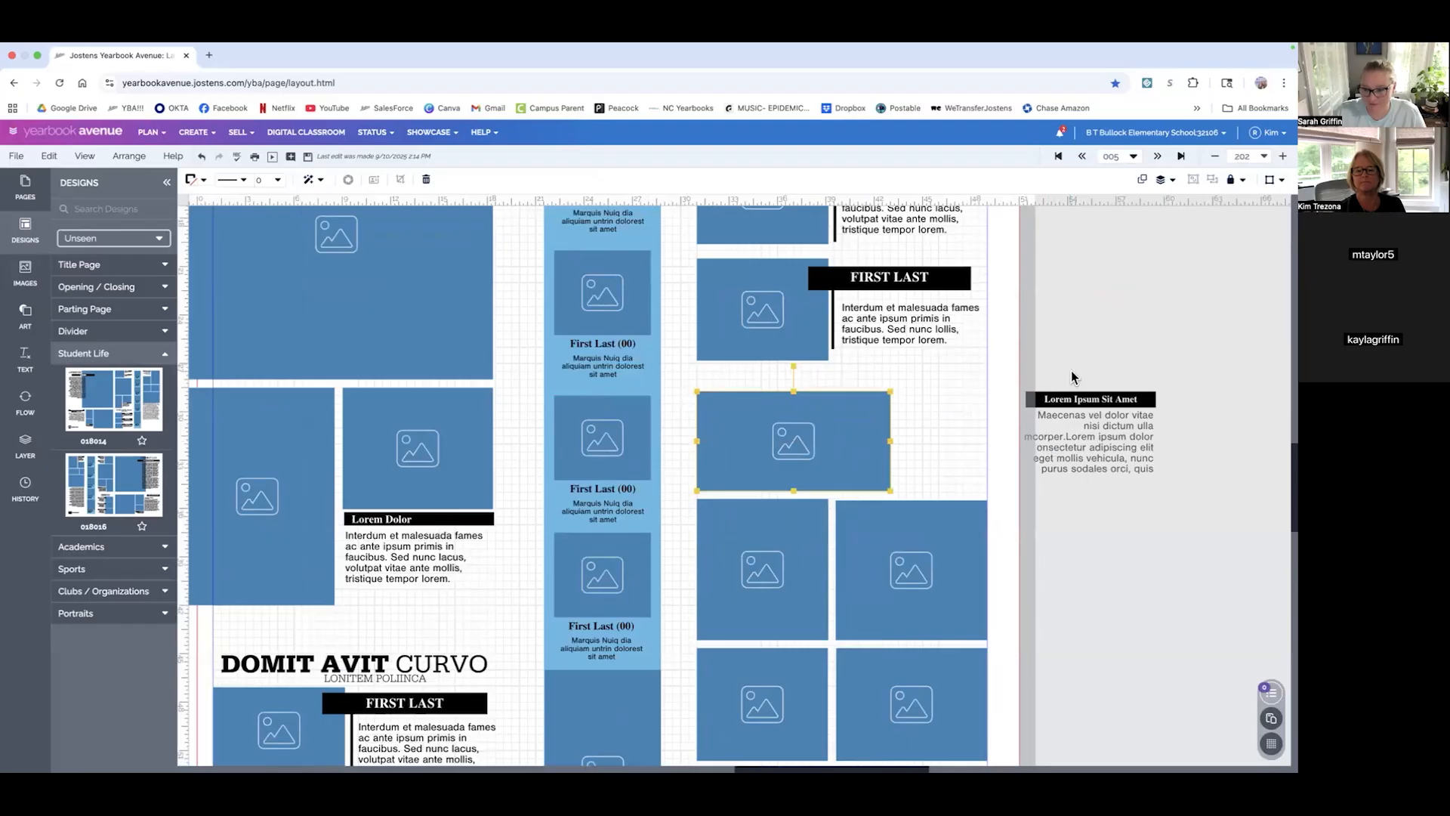
click(1076, 423)
click(649, 179)
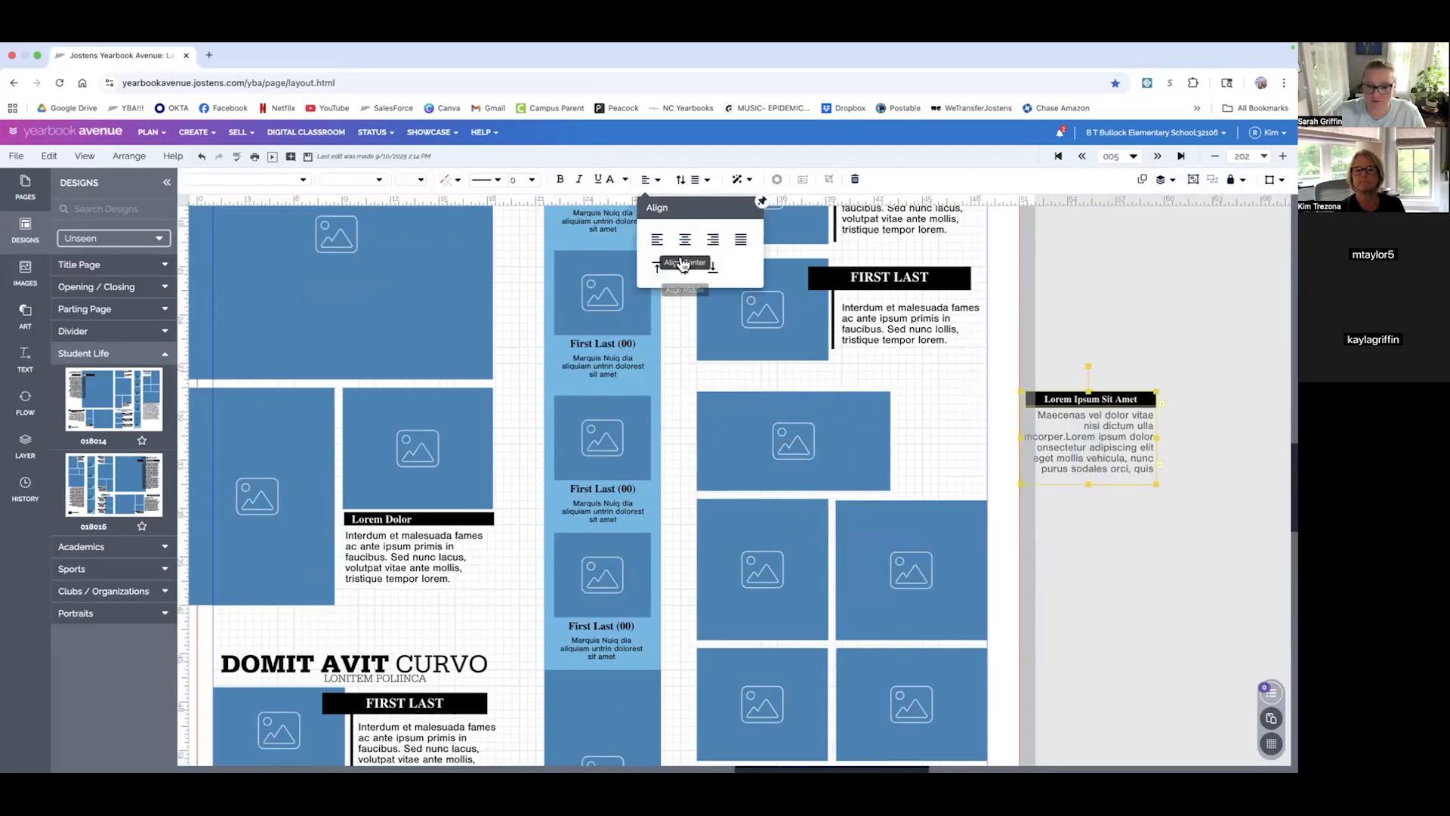
click(656, 239)
drag(1087, 444, 849, 444)
click(878, 439)
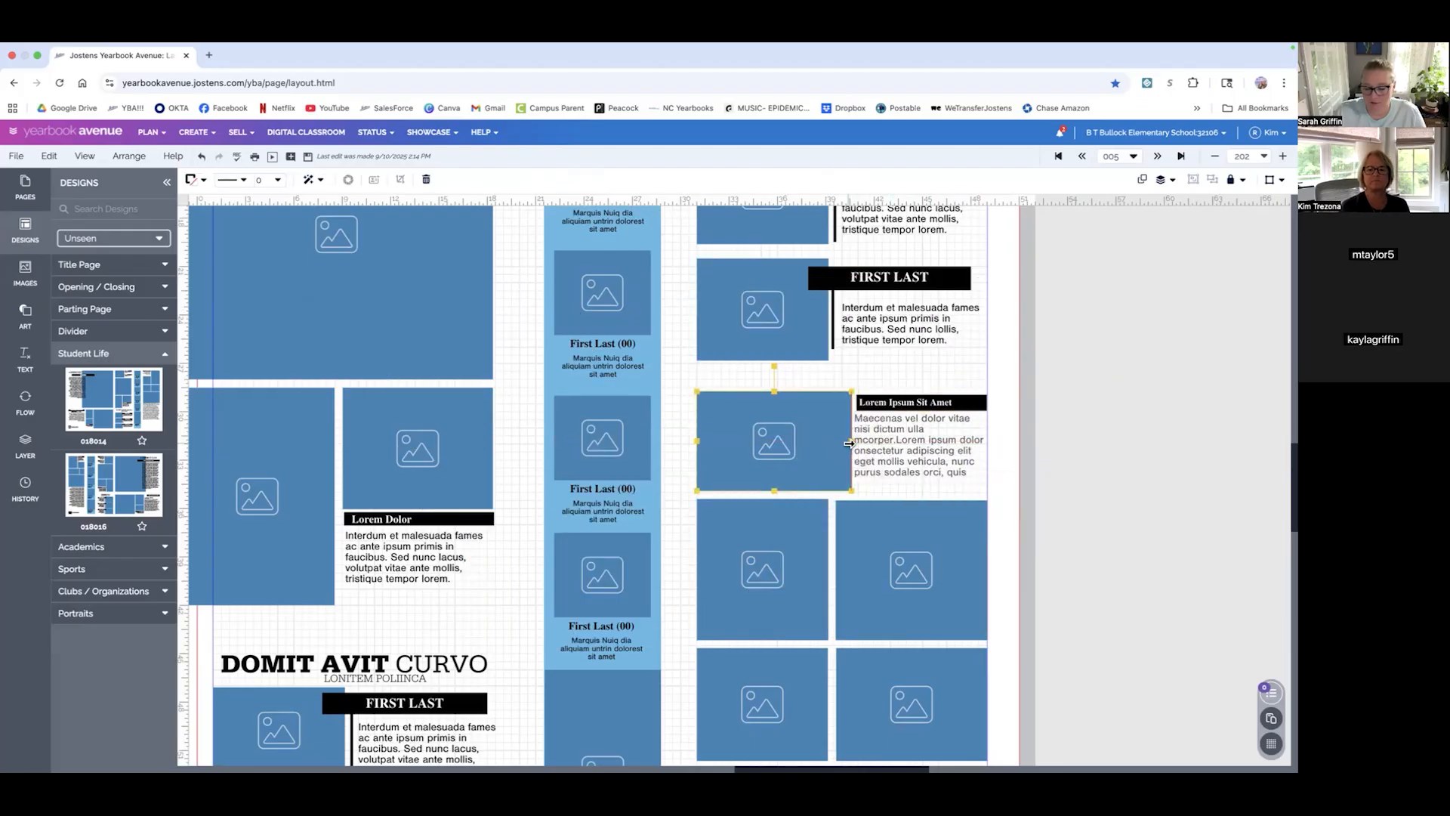
click(931, 460)
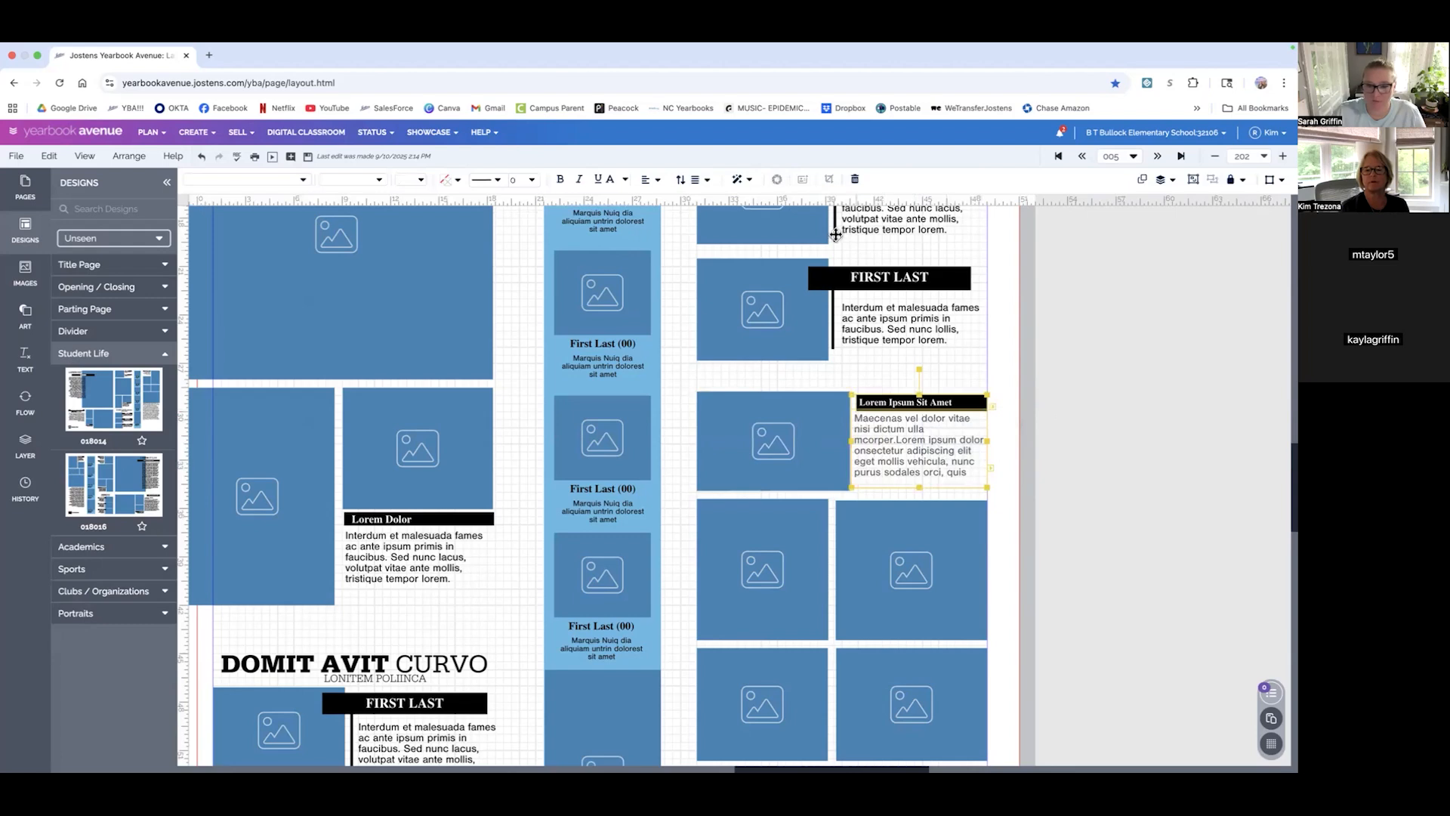
click(650, 180)
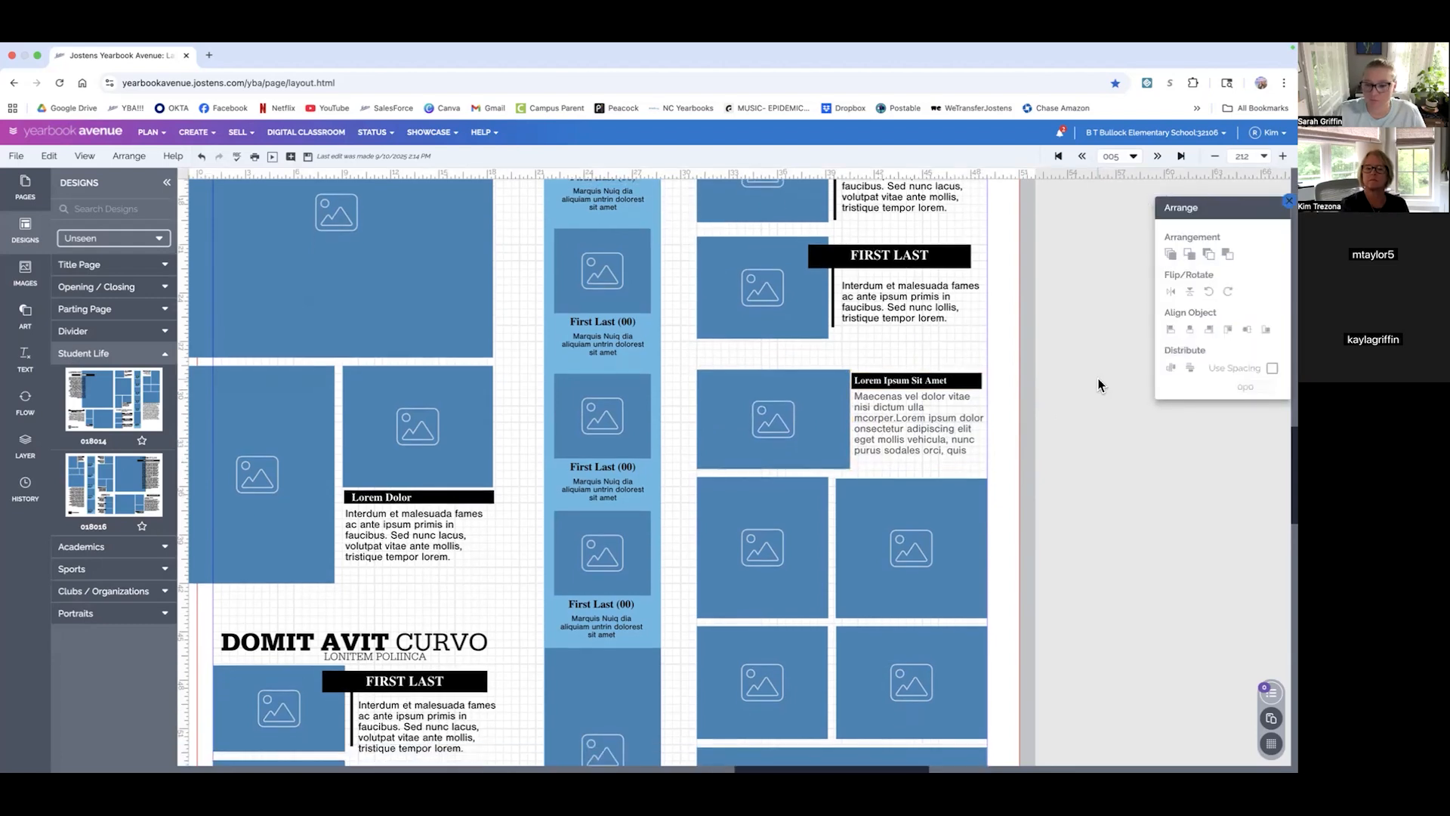
- Hide the page grid and close the Arrange options
scroll(1097, 377, down, 5)
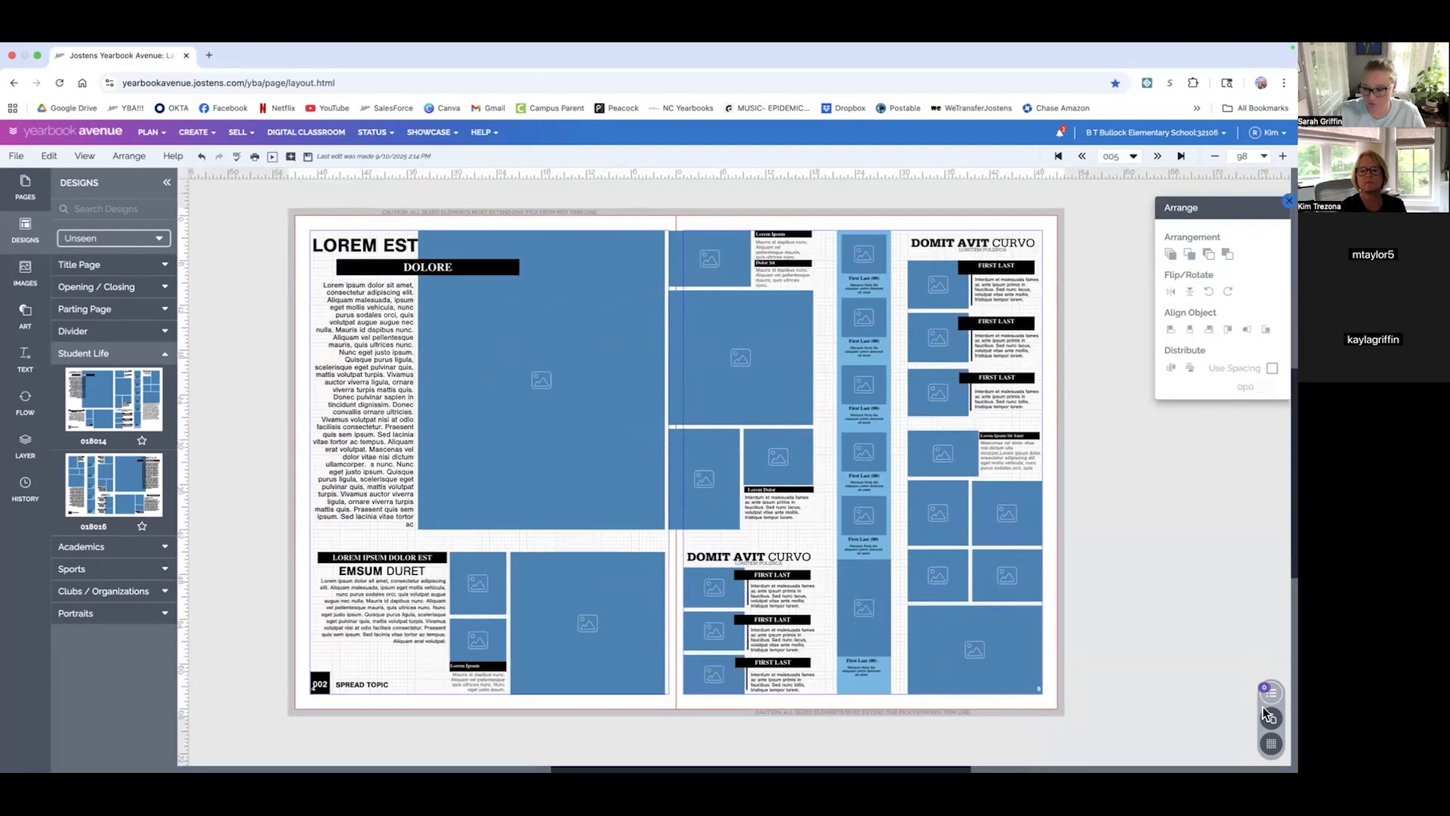
click(1271, 747)
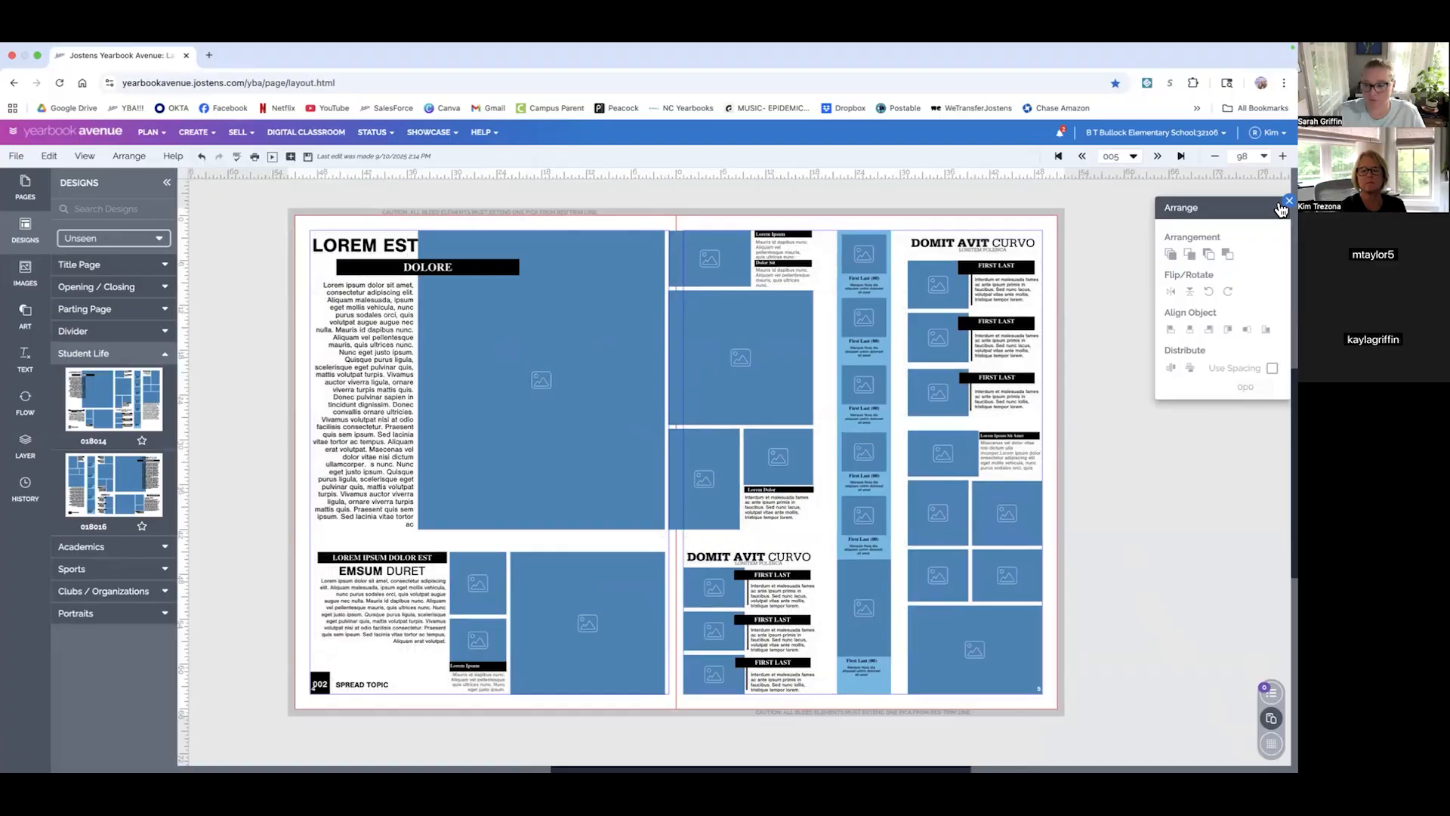
click(1281, 205)
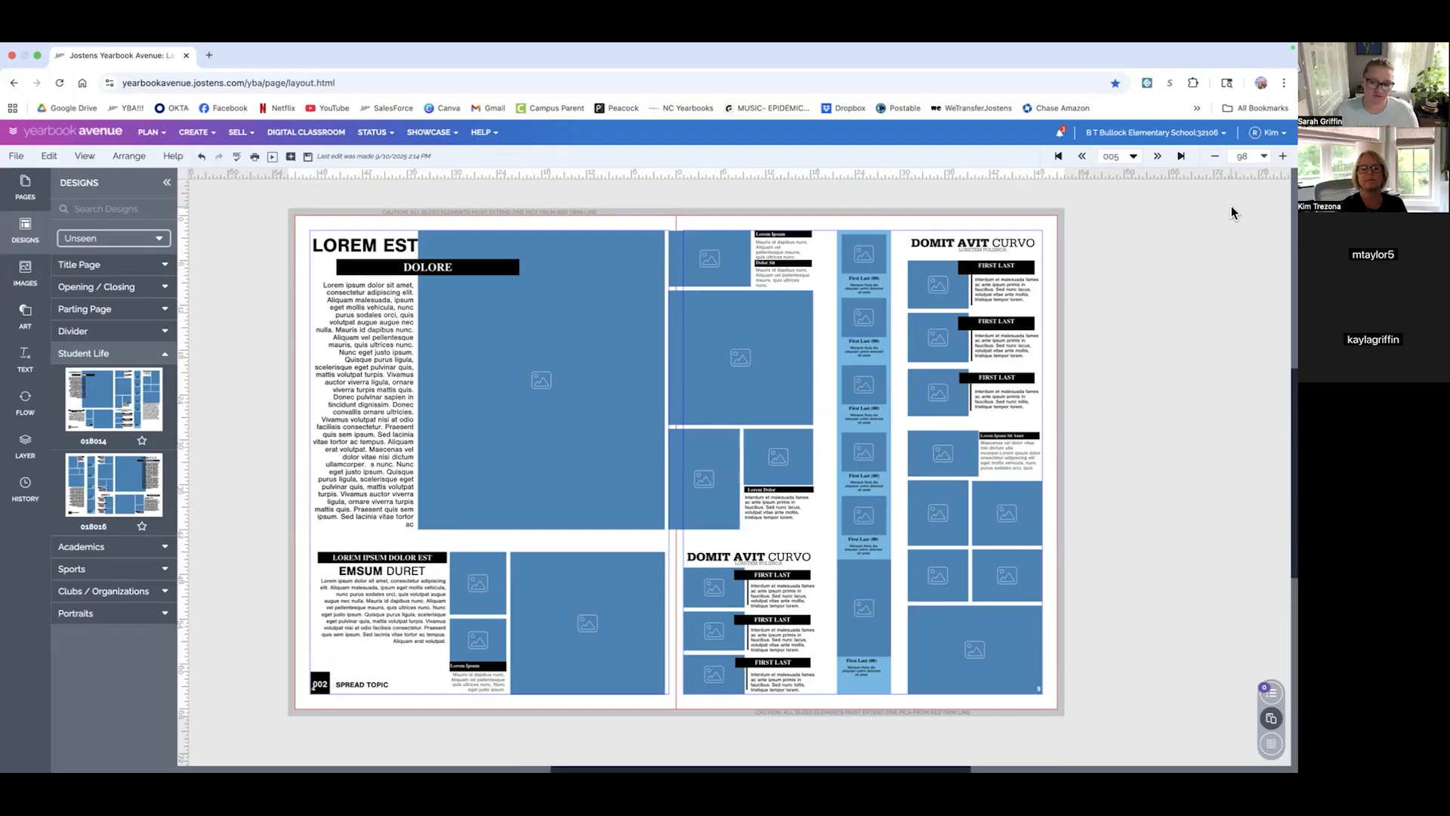
- Shift the entire light-blue profile column slightly left to even out the gaps on both sides
drag(877, 211, 873, 734)
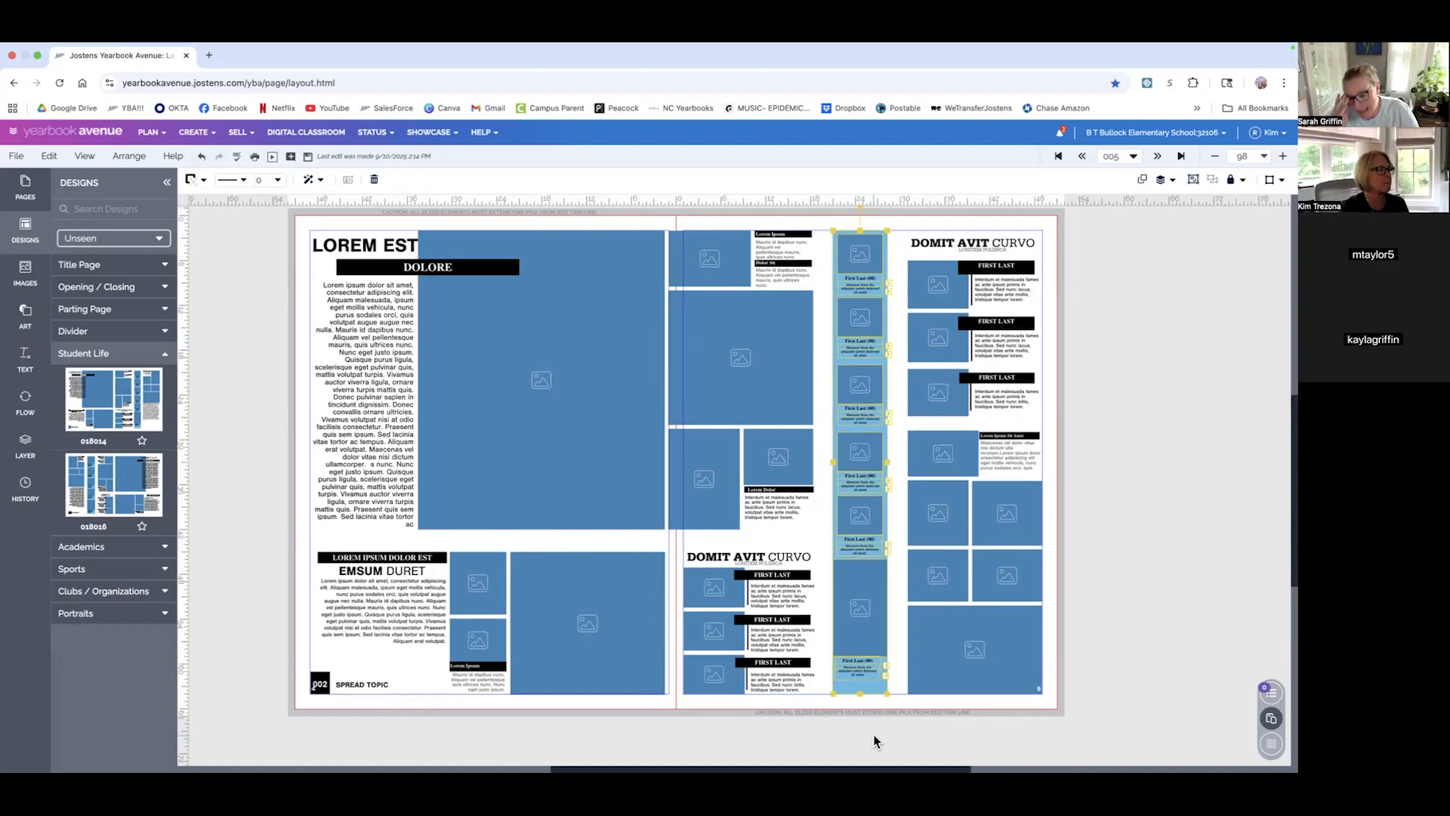
click(1106, 482)
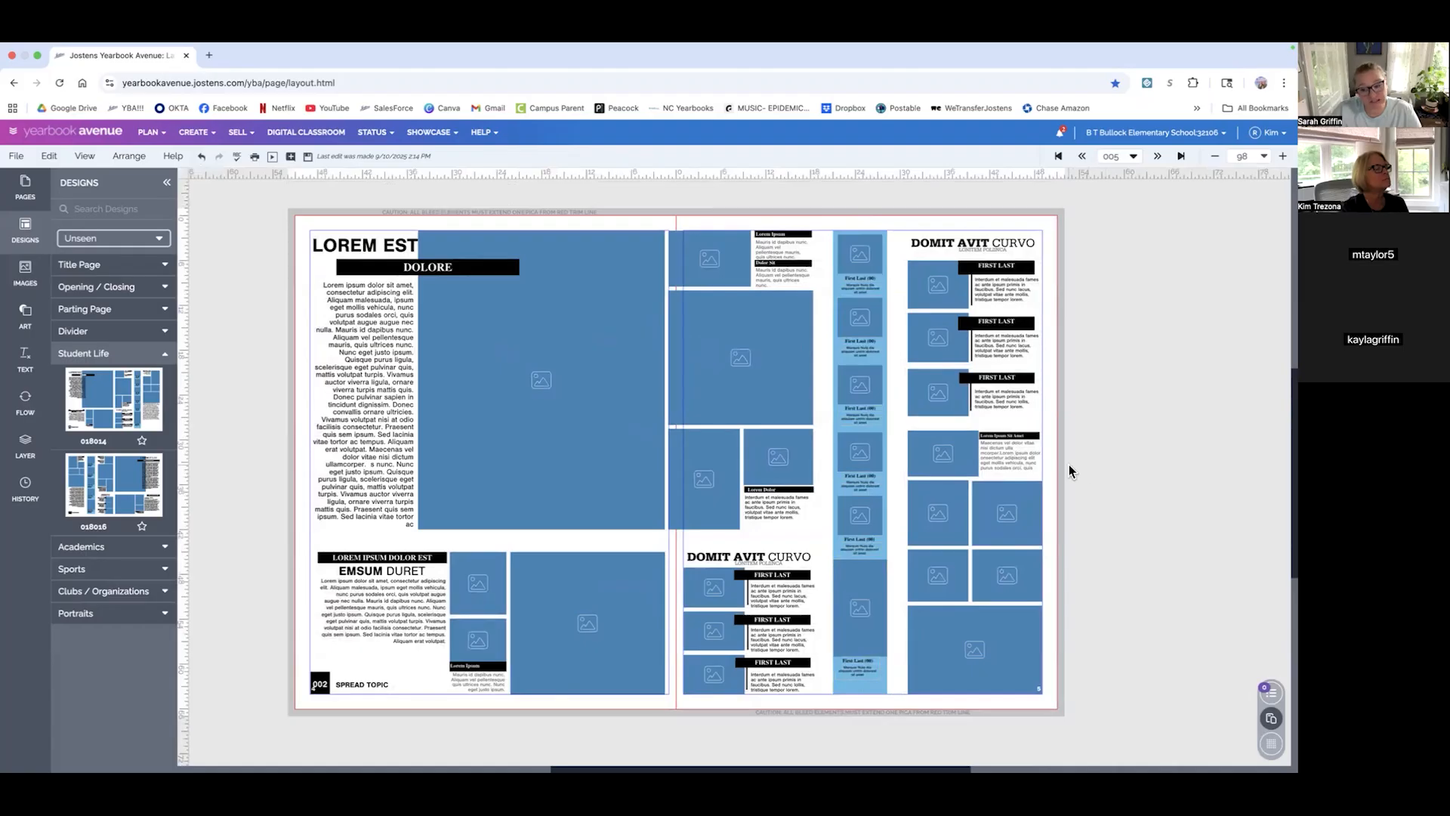
- Move the wide picture and its caption to the bottom of the far-right column, shifting the other pictures up into the gap
drag(982, 453, 1179, 588)
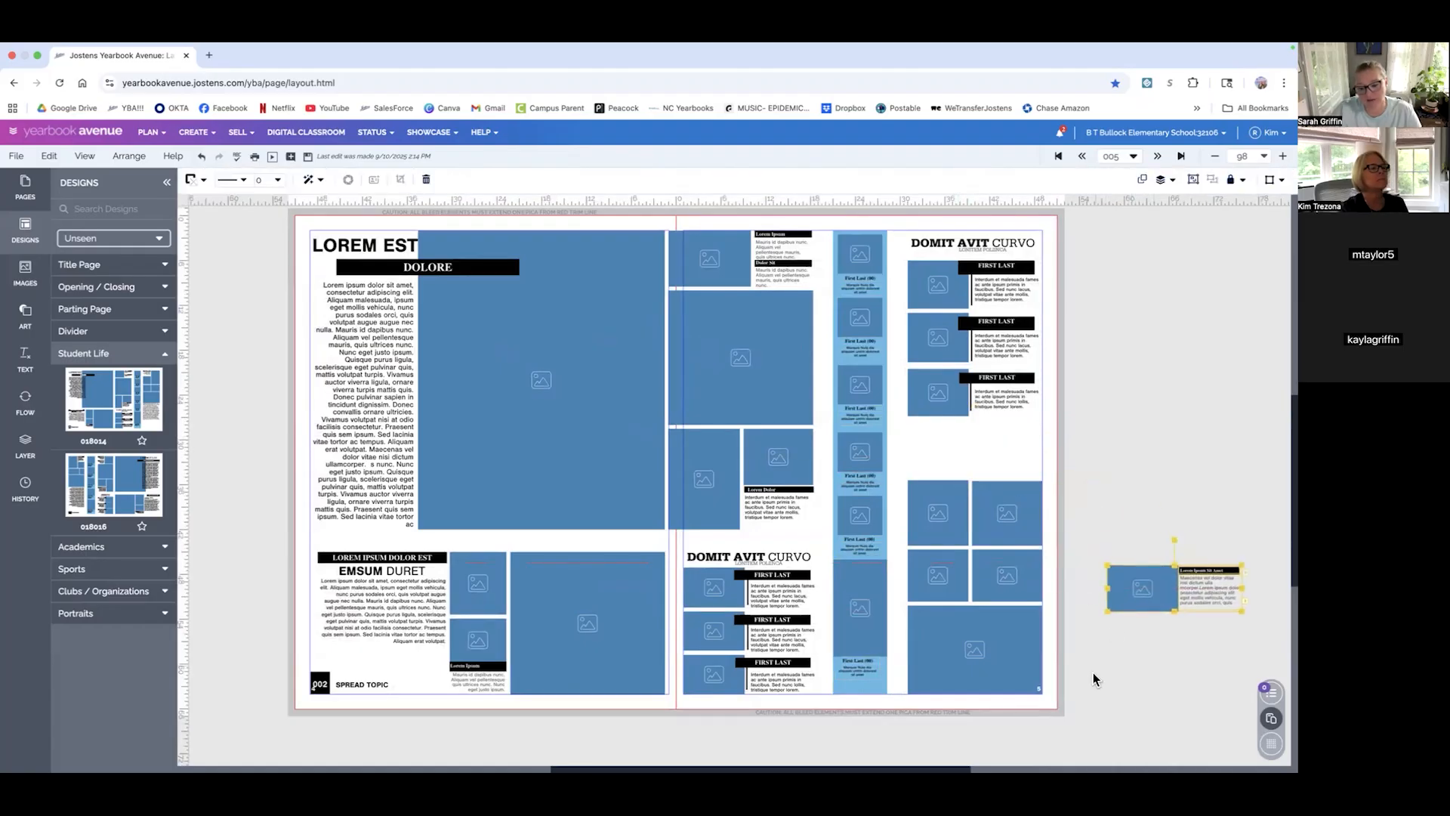
drag(959, 497, 958, 443)
click(1141, 587)
drag(1125, 592, 924, 669)
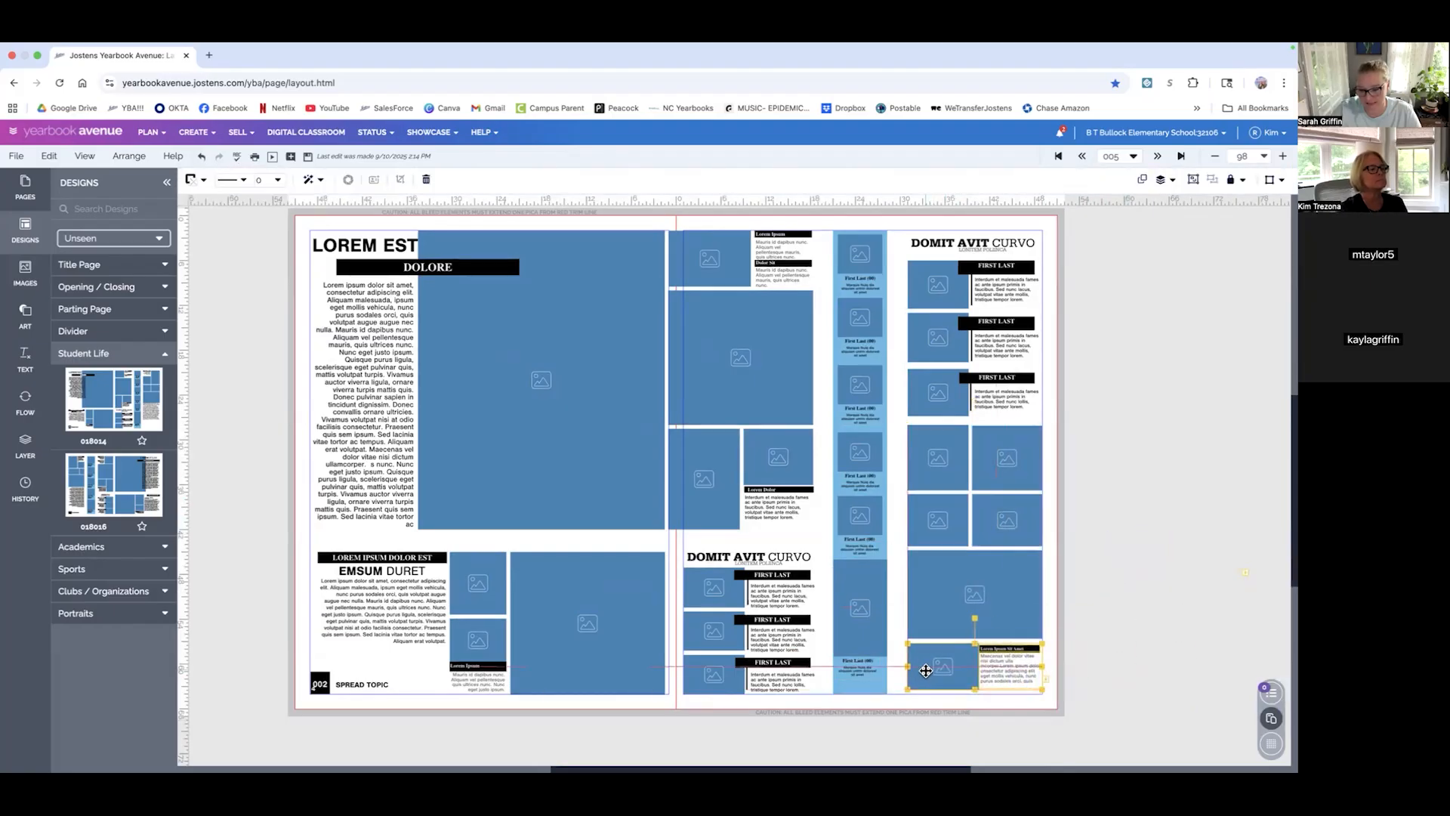
click(1084, 673)
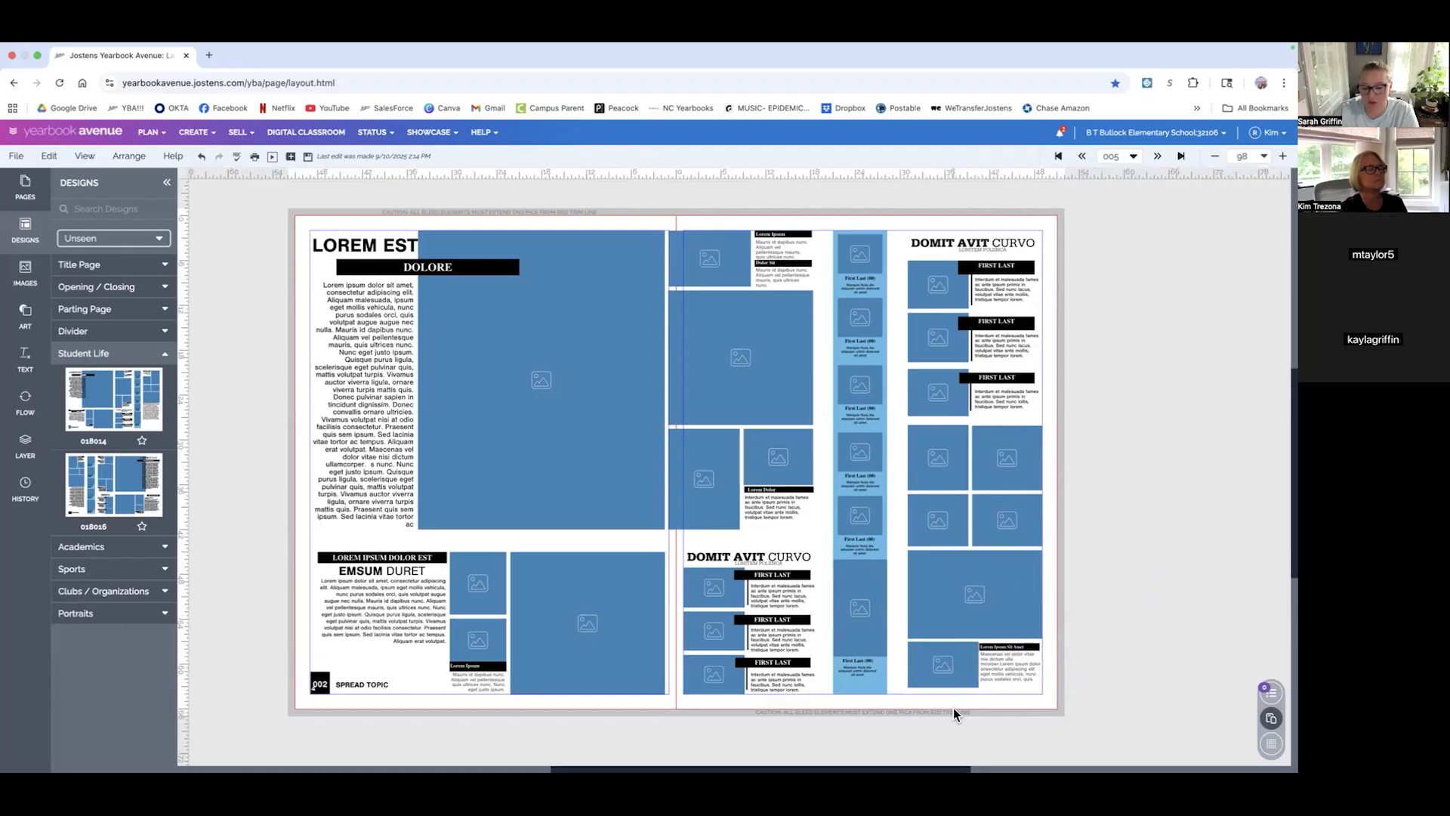
- Stretch the bottom wide picture and its "Lorem Ipsum Sit Amet" caption down to the bottom margin
click(1008, 657)
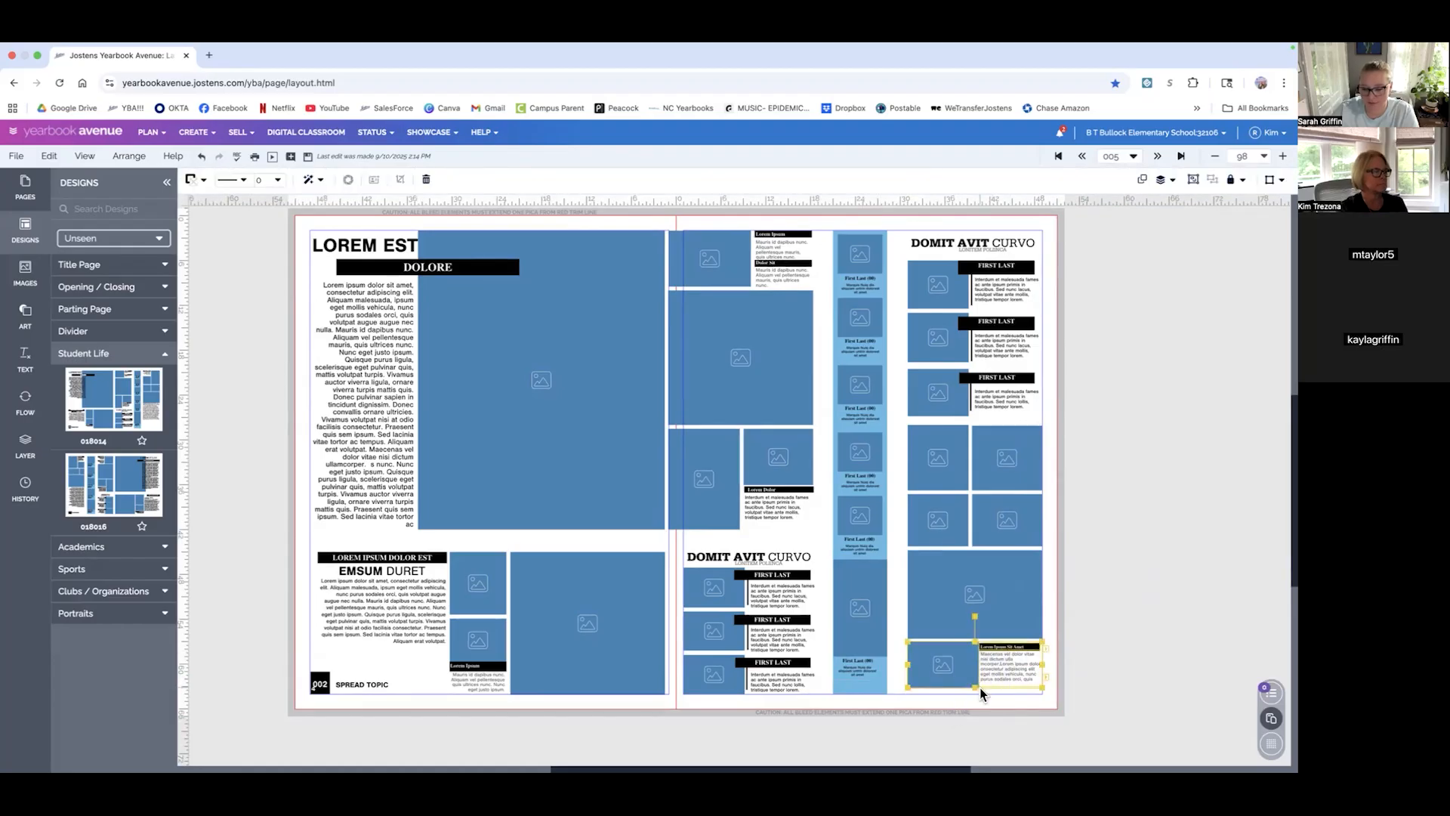
drag(975, 688, 973, 701)
click(972, 701)
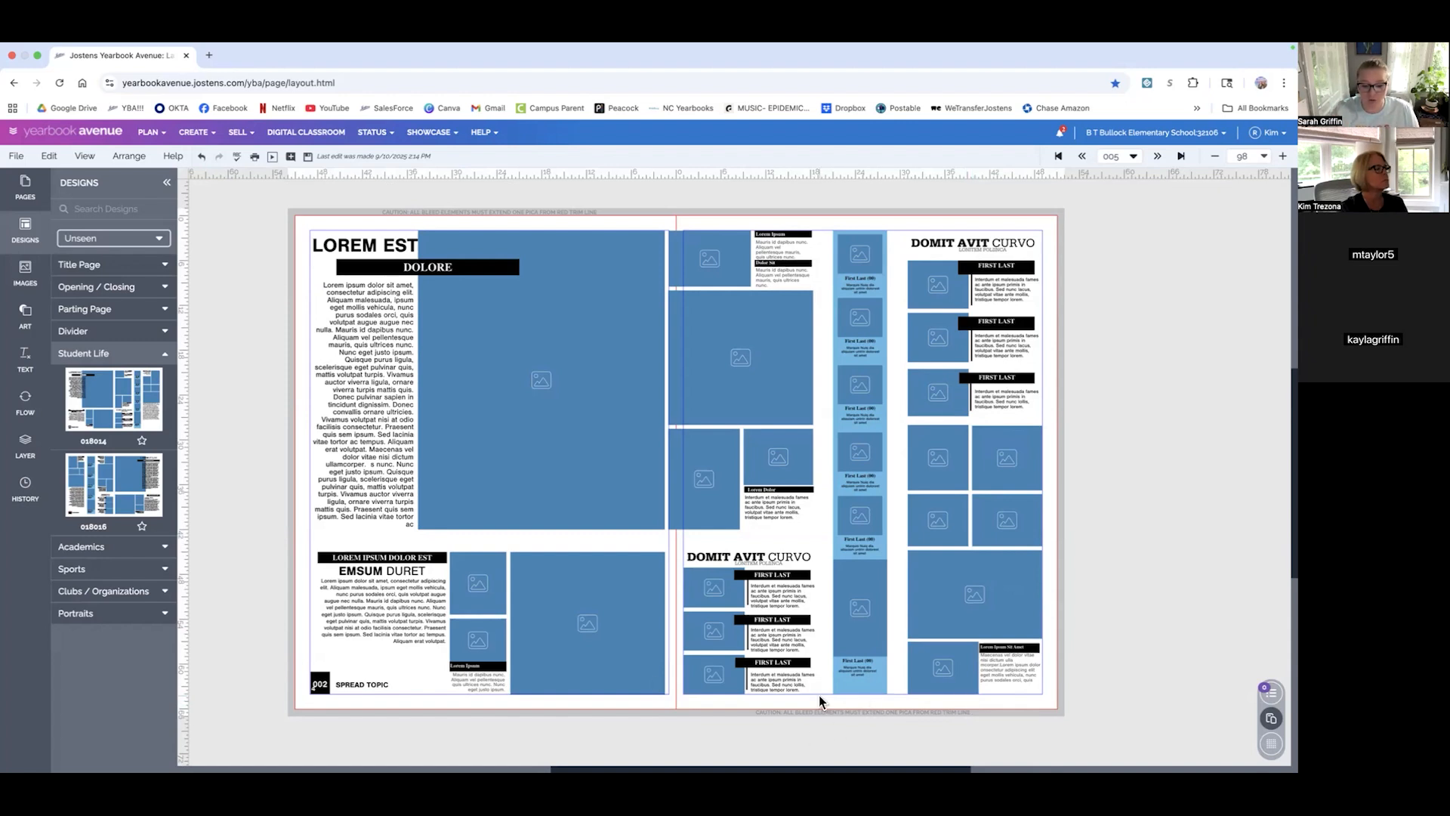
- Try swapping the two small stacked pictures and their caption with the "EMSUM DURET" text block, and undo the swap
drag(480, 586, 340, 585)
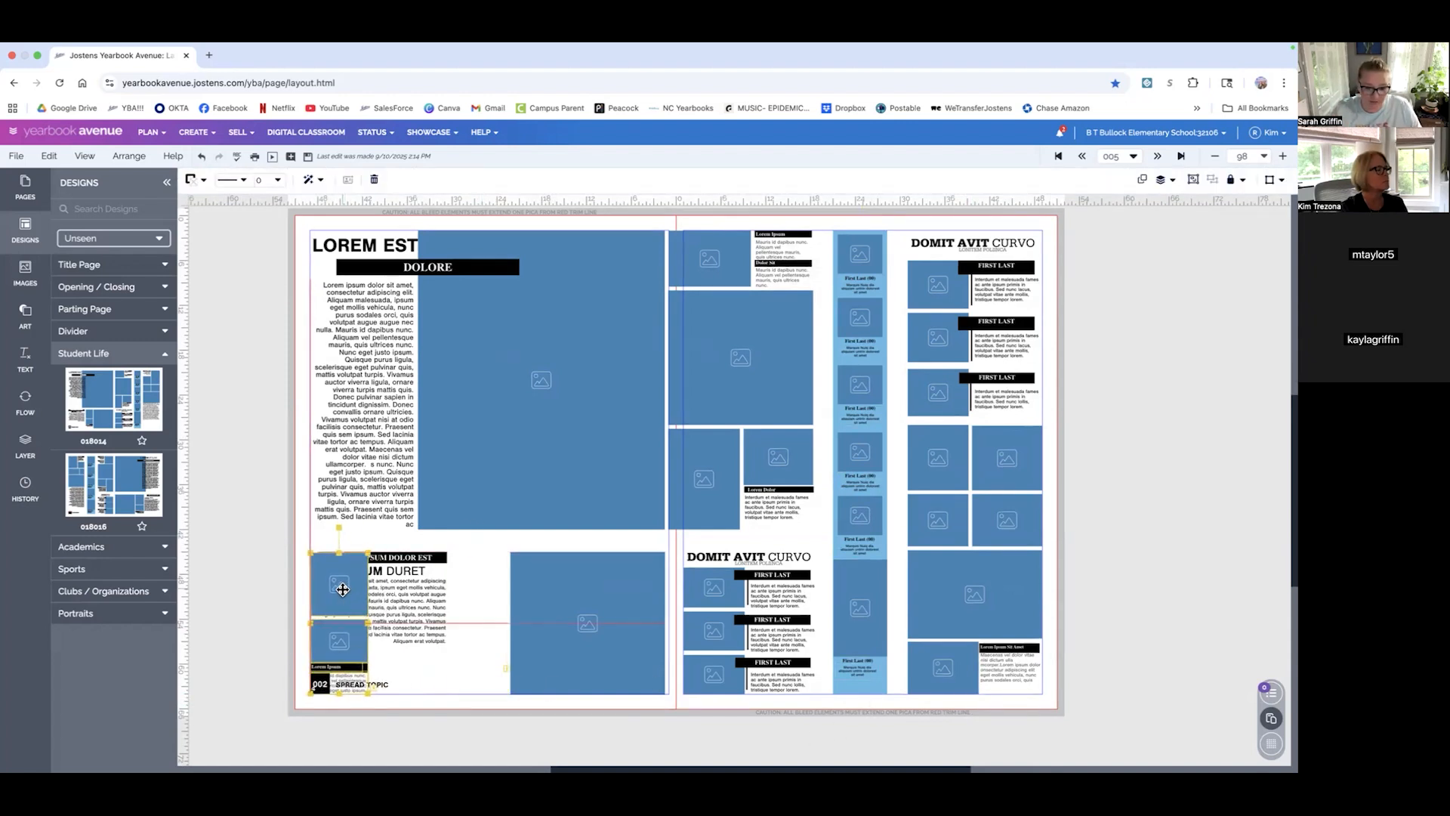
drag(464, 663, 469, 600)
click(527, 750)
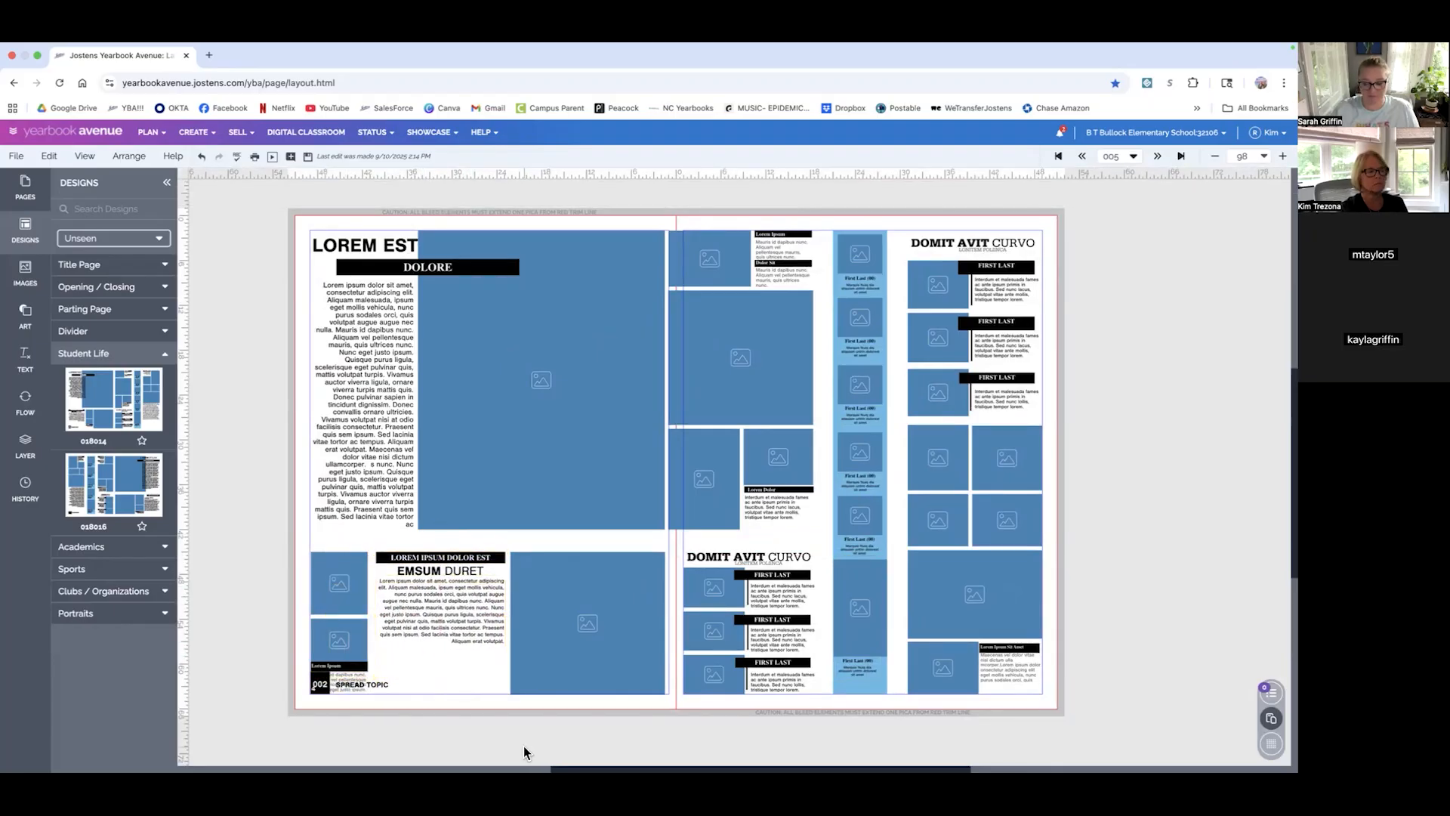
key(ctrl+z)
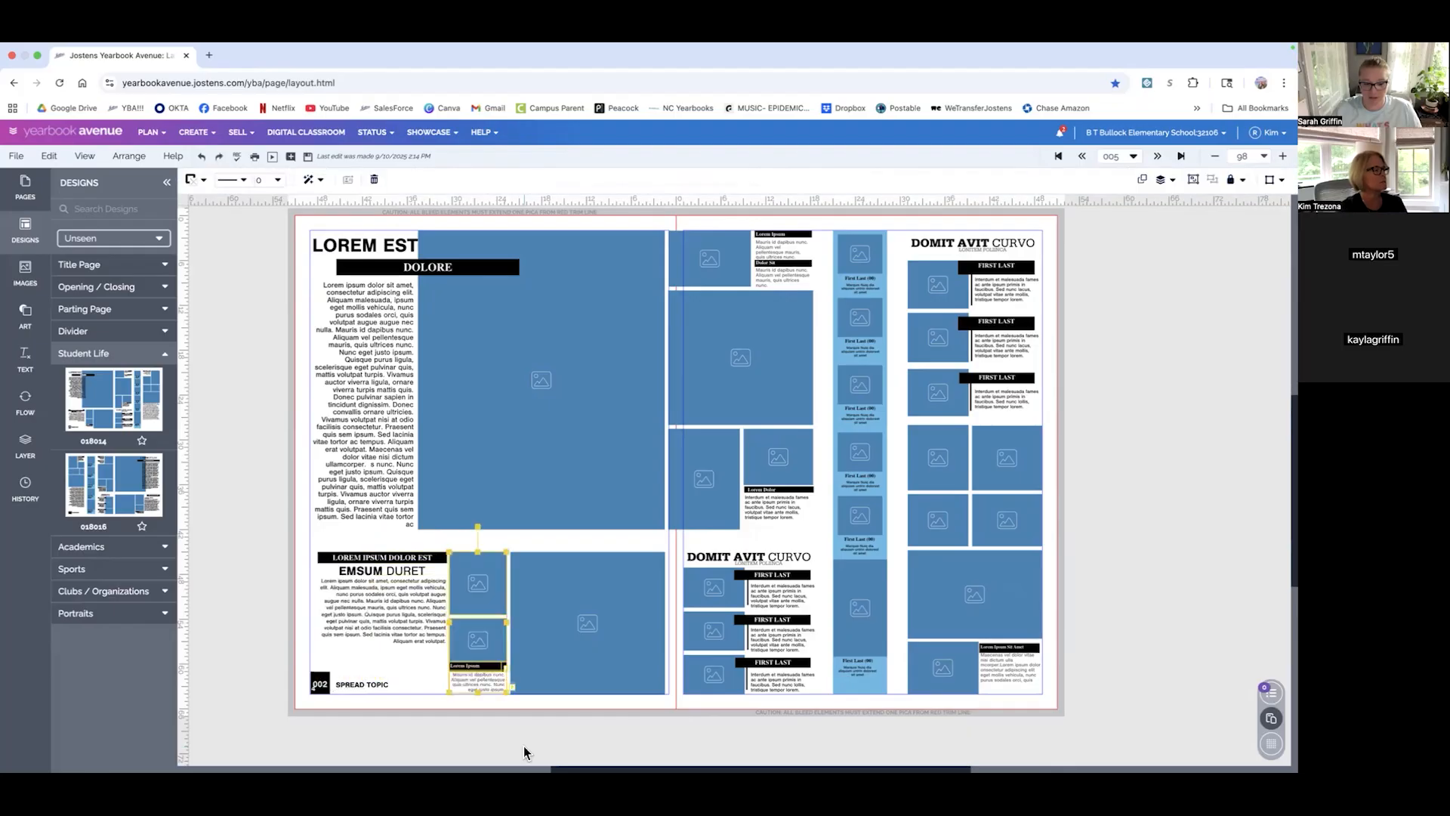
click(745, 732)
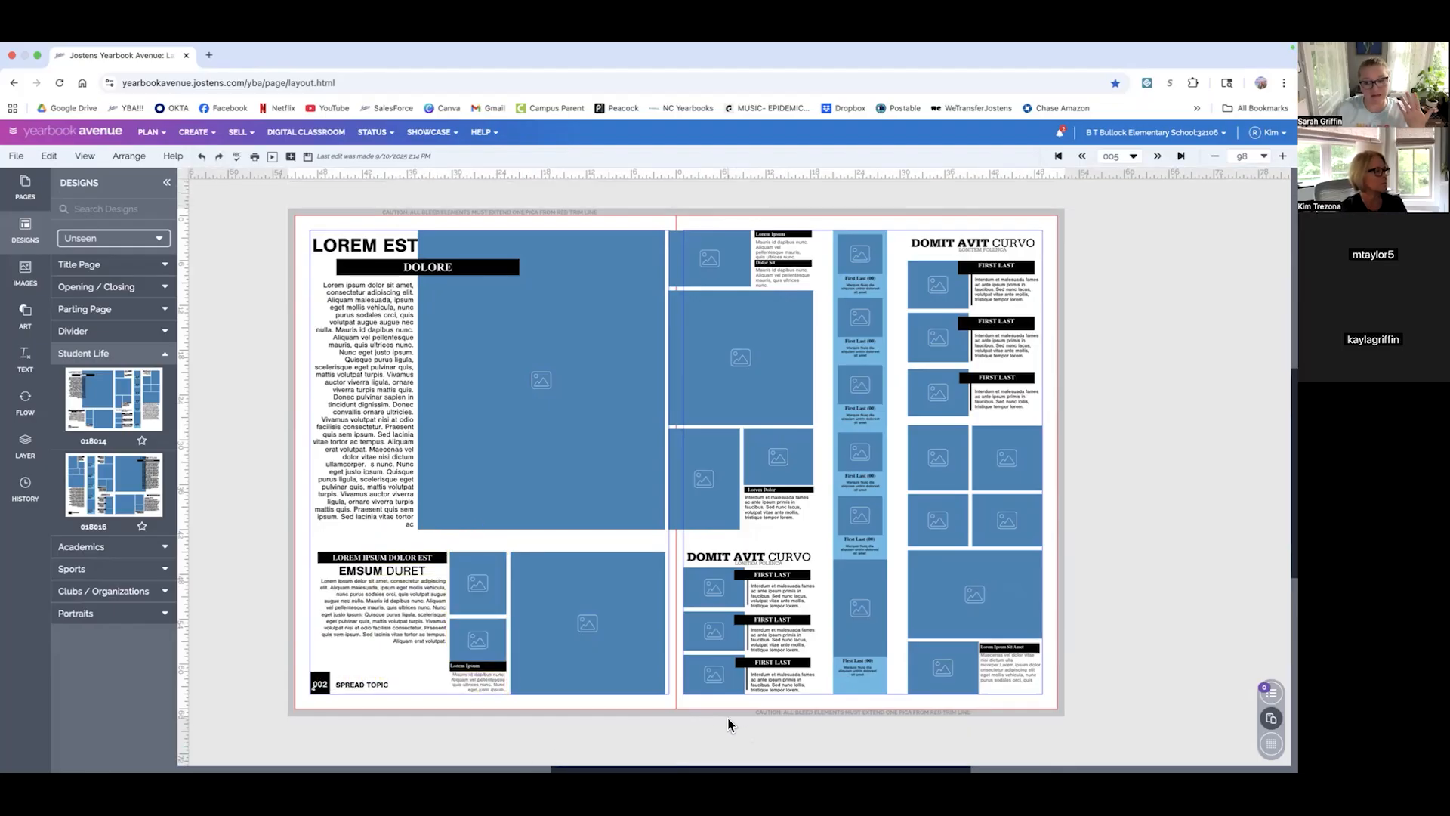
- Try flipping the far-right "DOMIT AVIT CURVO" module so its pictures sit right of the text, and undo those moves
drag(926, 391, 929, 394)
drag(930, 394, 953, 262)
drag(1085, 386, 1026, 382)
click(1091, 379)
drag(940, 237, 990, 235)
click(1102, 423)
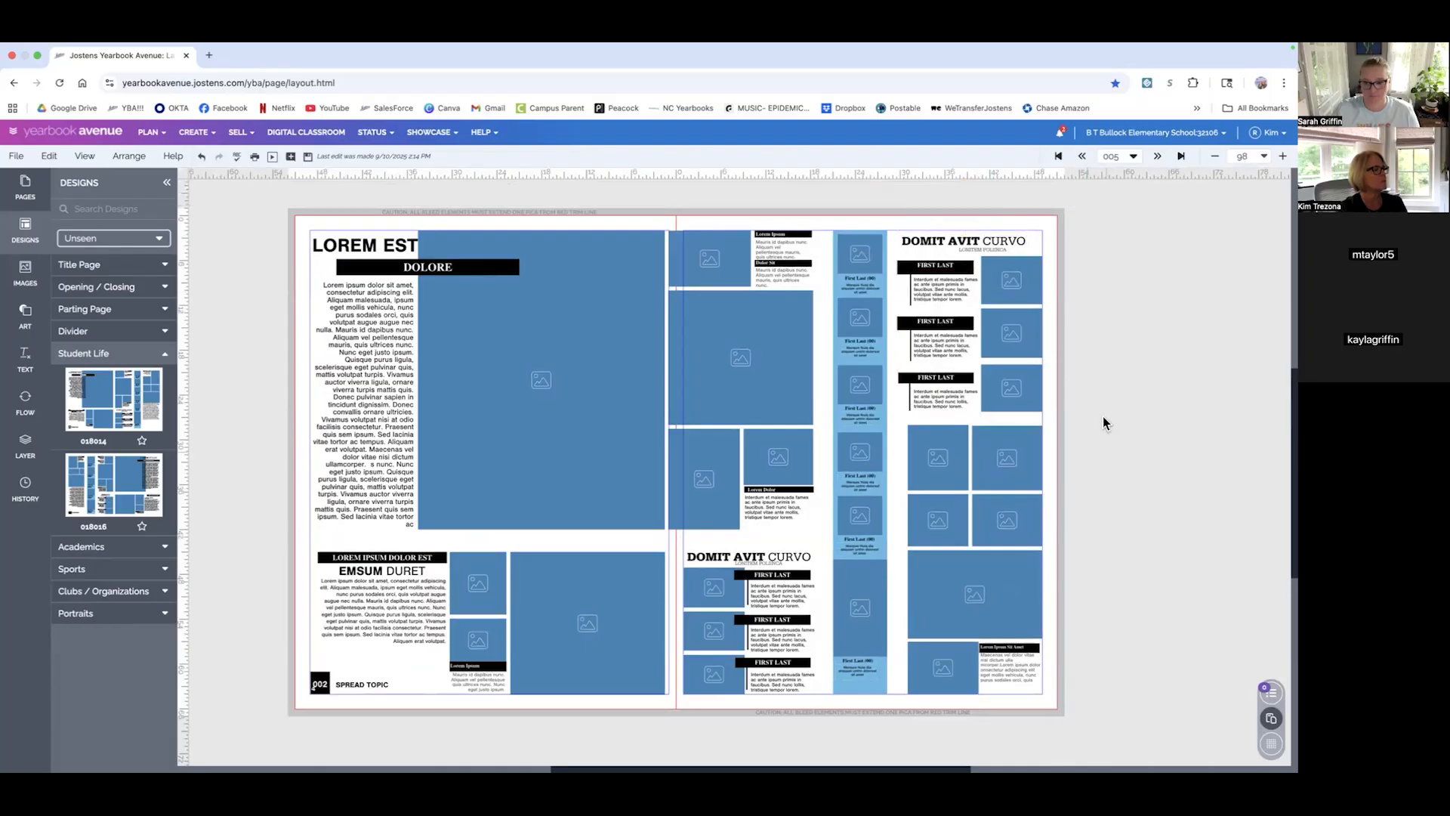
key(super+z)
key(super+z)
key(super+z)
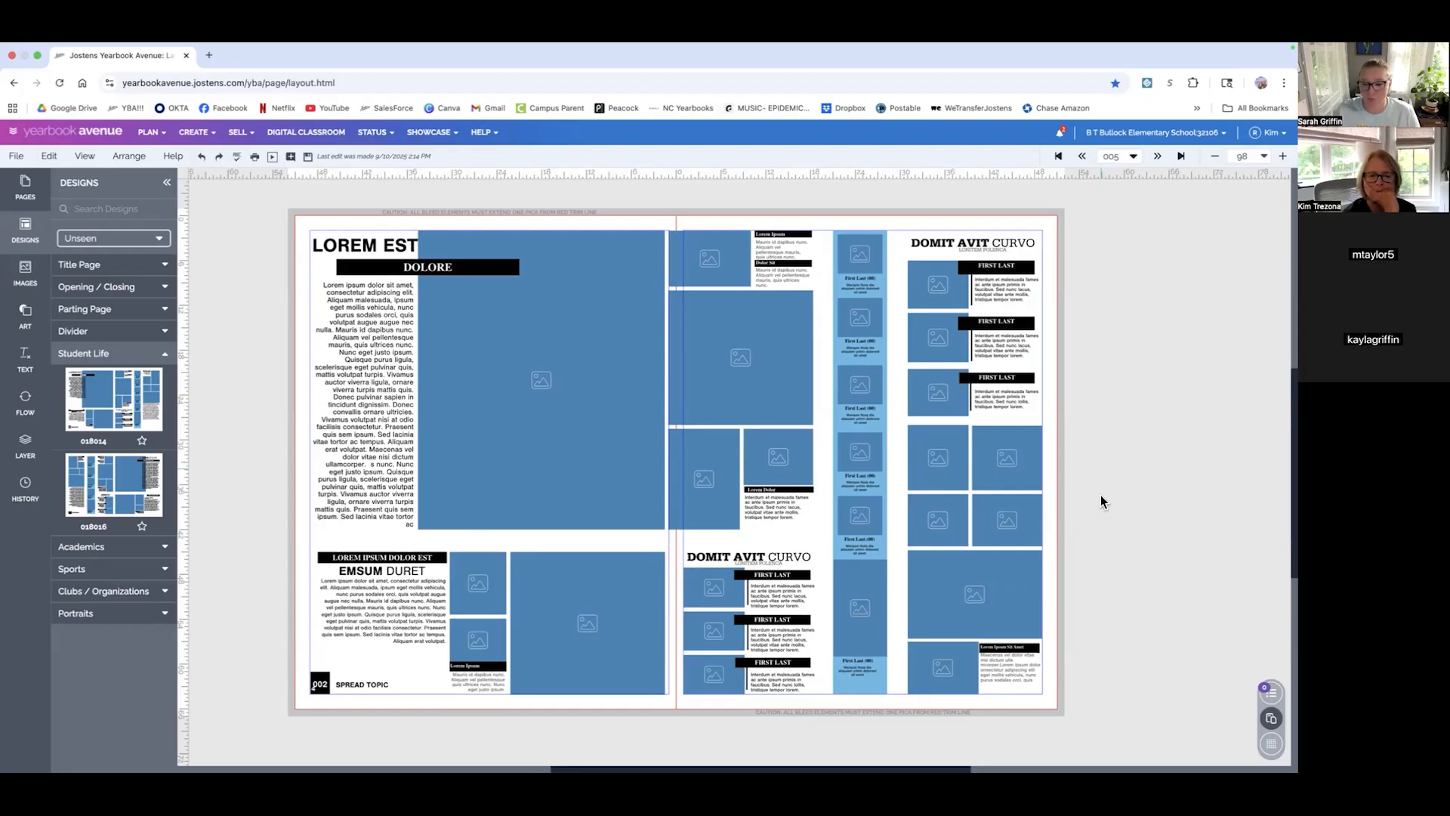
- Try mirroring the entire spread horizontally, and undo the mirroring
click(1025, 676)
click(1082, 640)
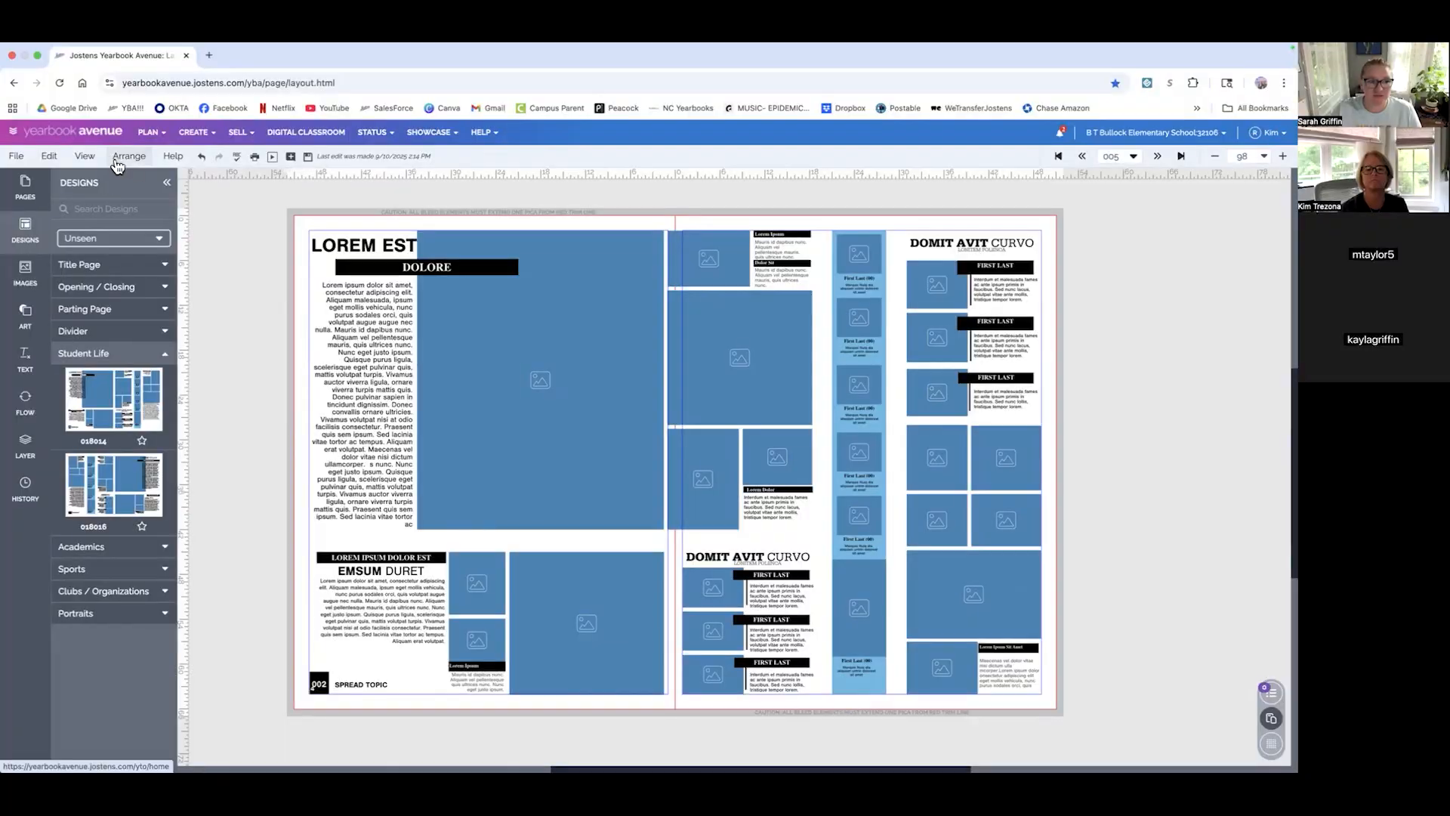
click(130, 157)
mouse_move(152, 345)
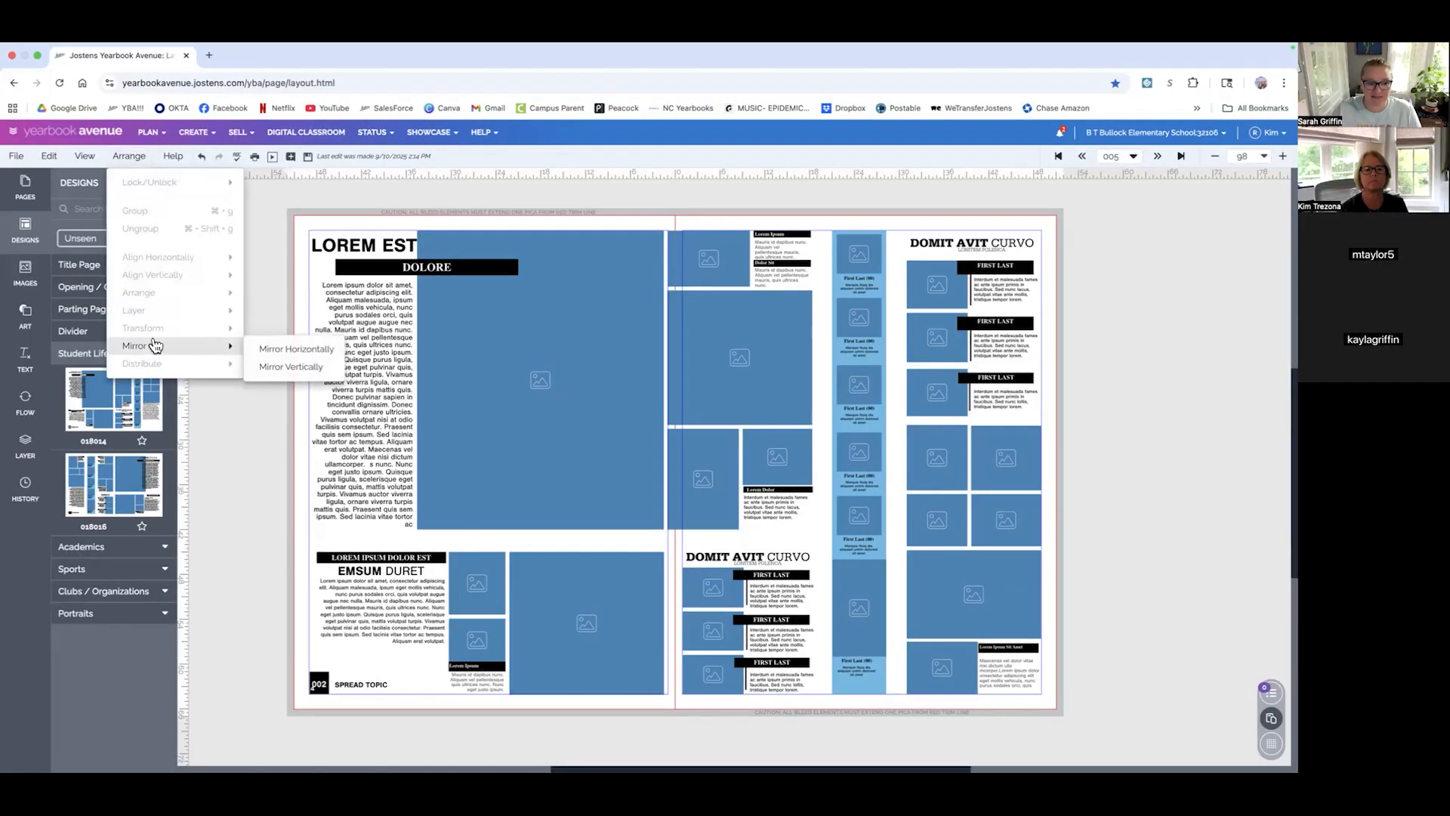
click(290, 352)
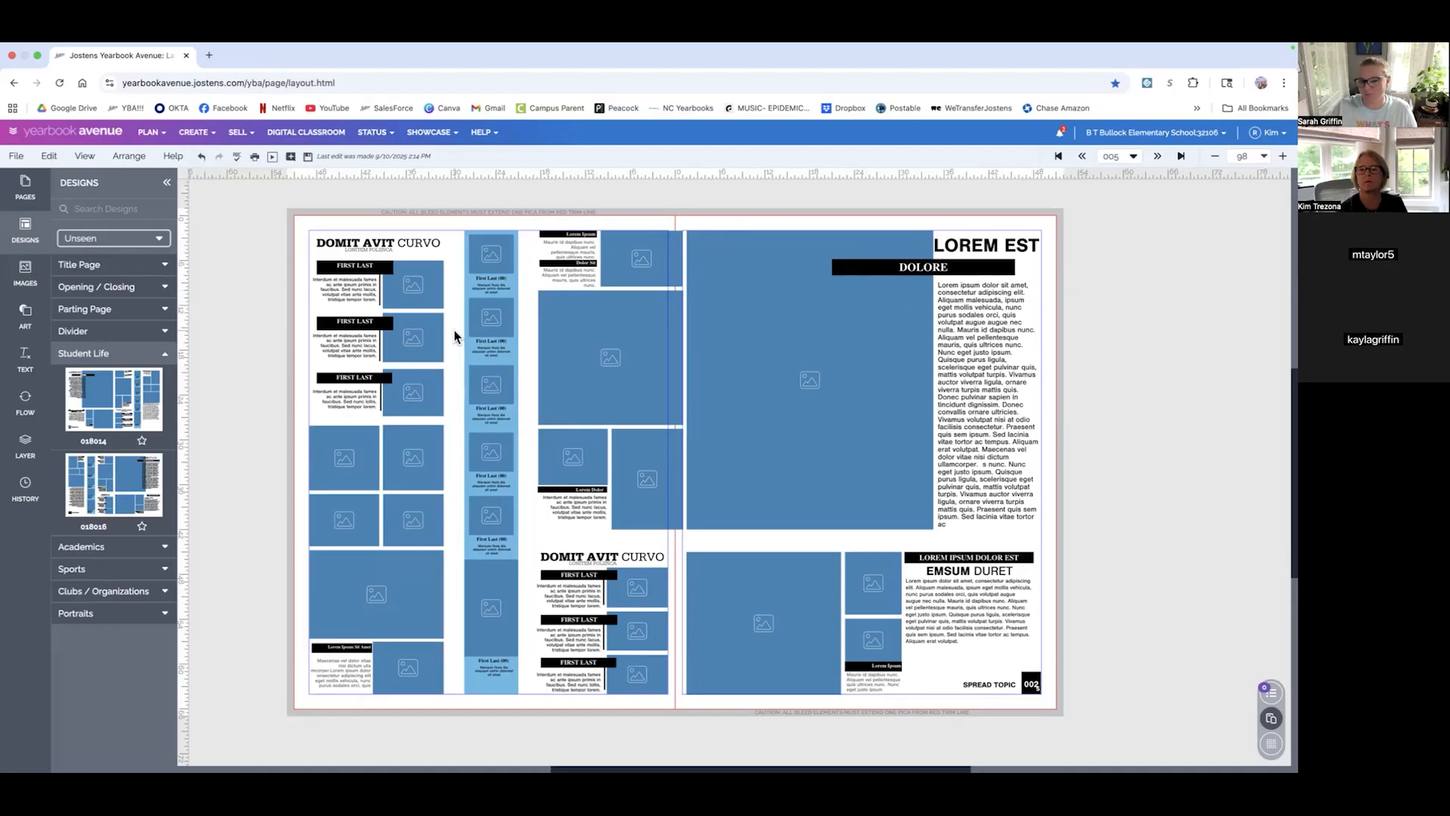
key(super+z)
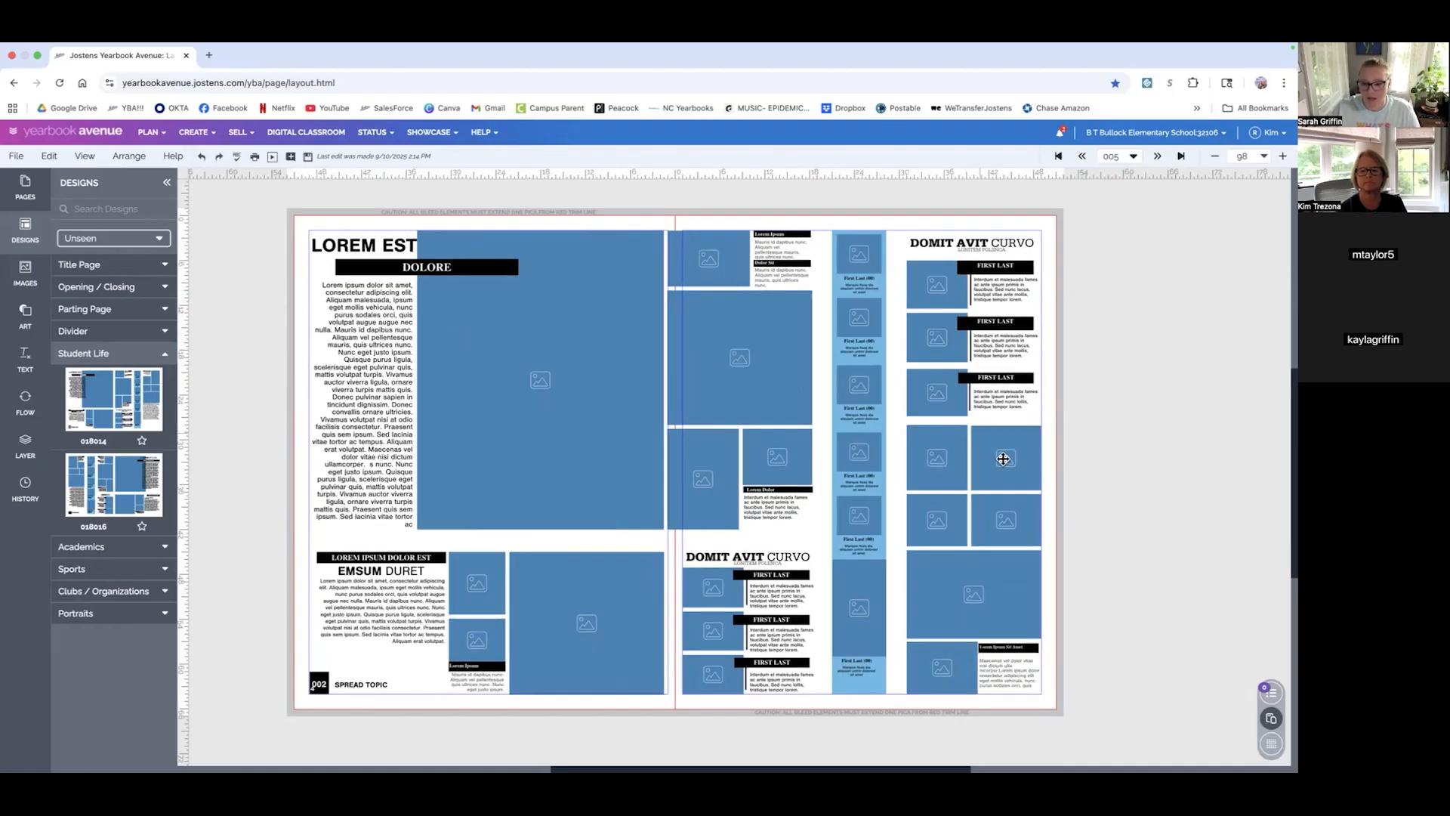
- Delete the light-blue profile column and the far-right column of modules from the right page
scroll(981, 578, down, 2)
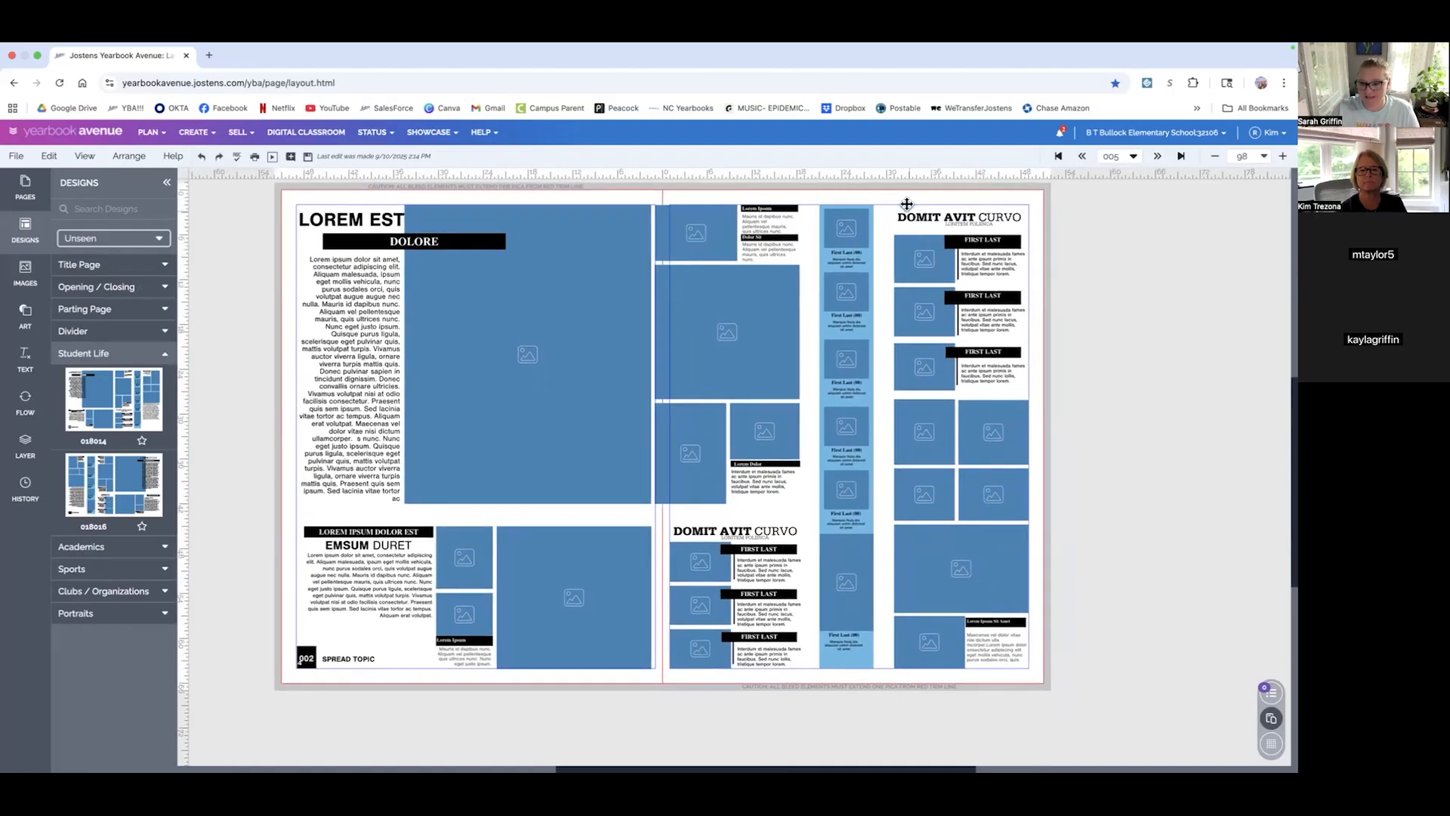
drag(894, 190, 829, 180)
key(Delete)
key(Delete)
scroll(904, 415, up, 2)
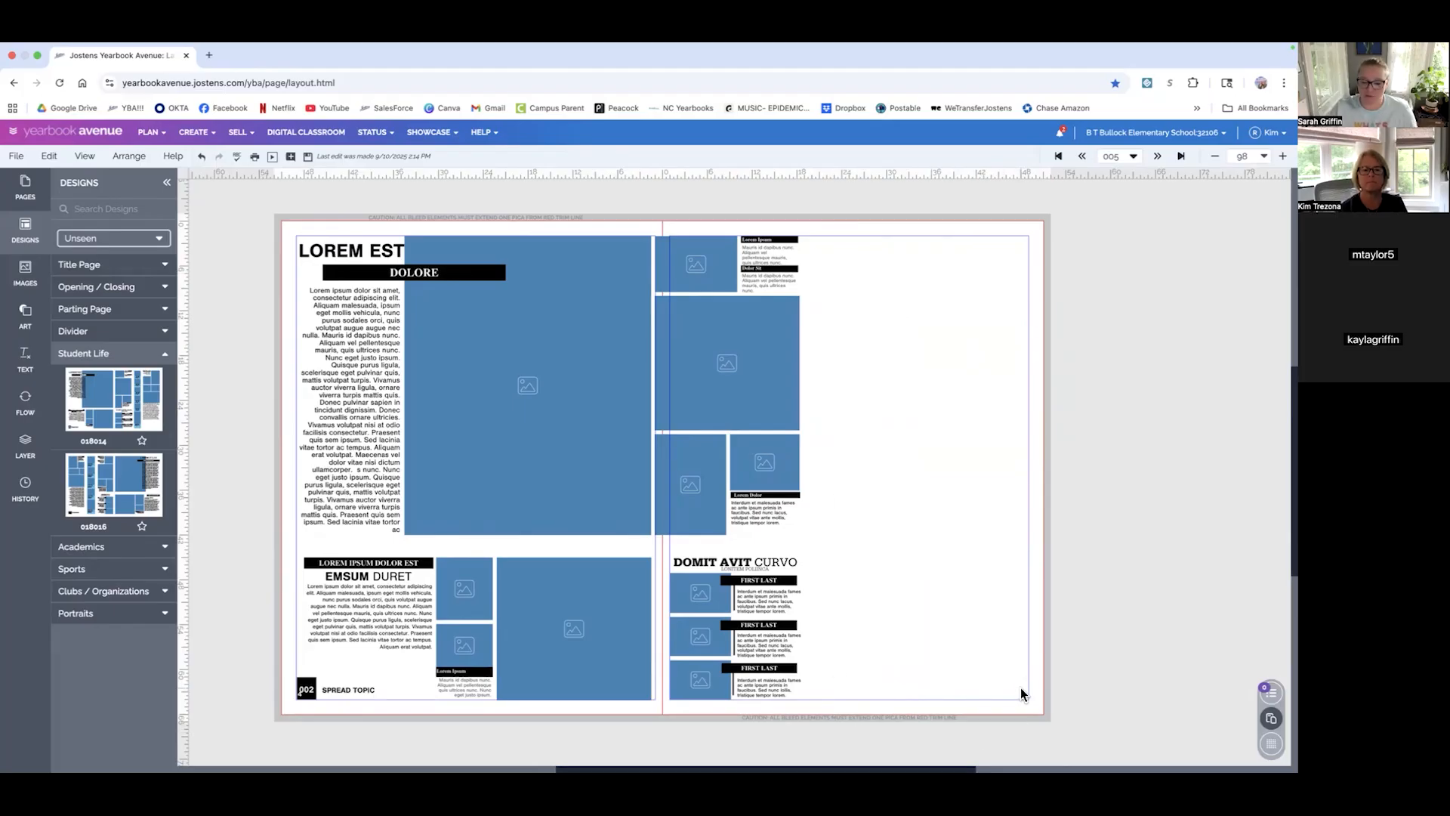
- Select the page number and its black box in the spread's lower-left corner, and undo the last change to them
scroll(1003, 661, down, 1)
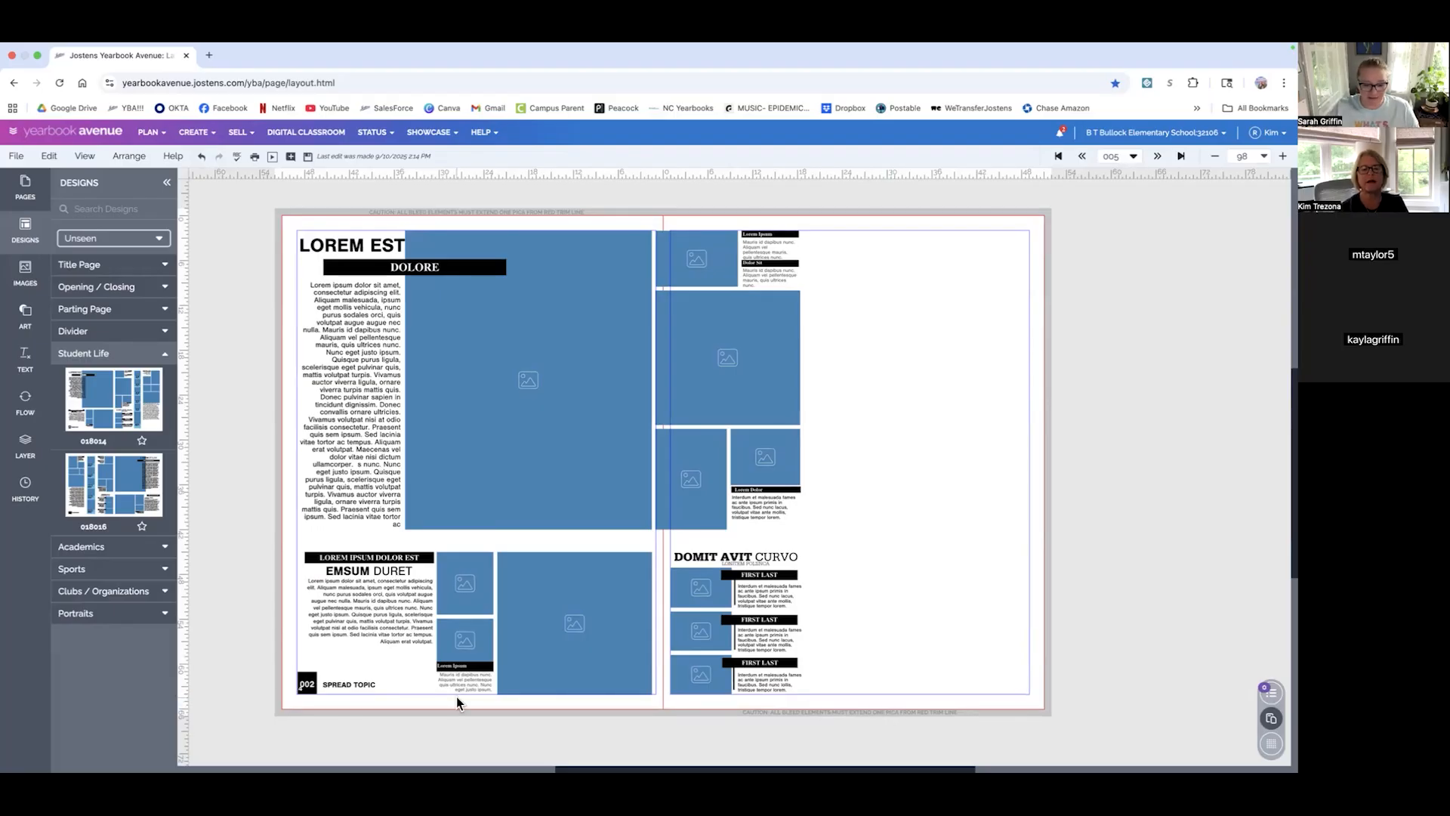
scroll(456, 696, right, 1)
scroll(310, 706, down, 1)
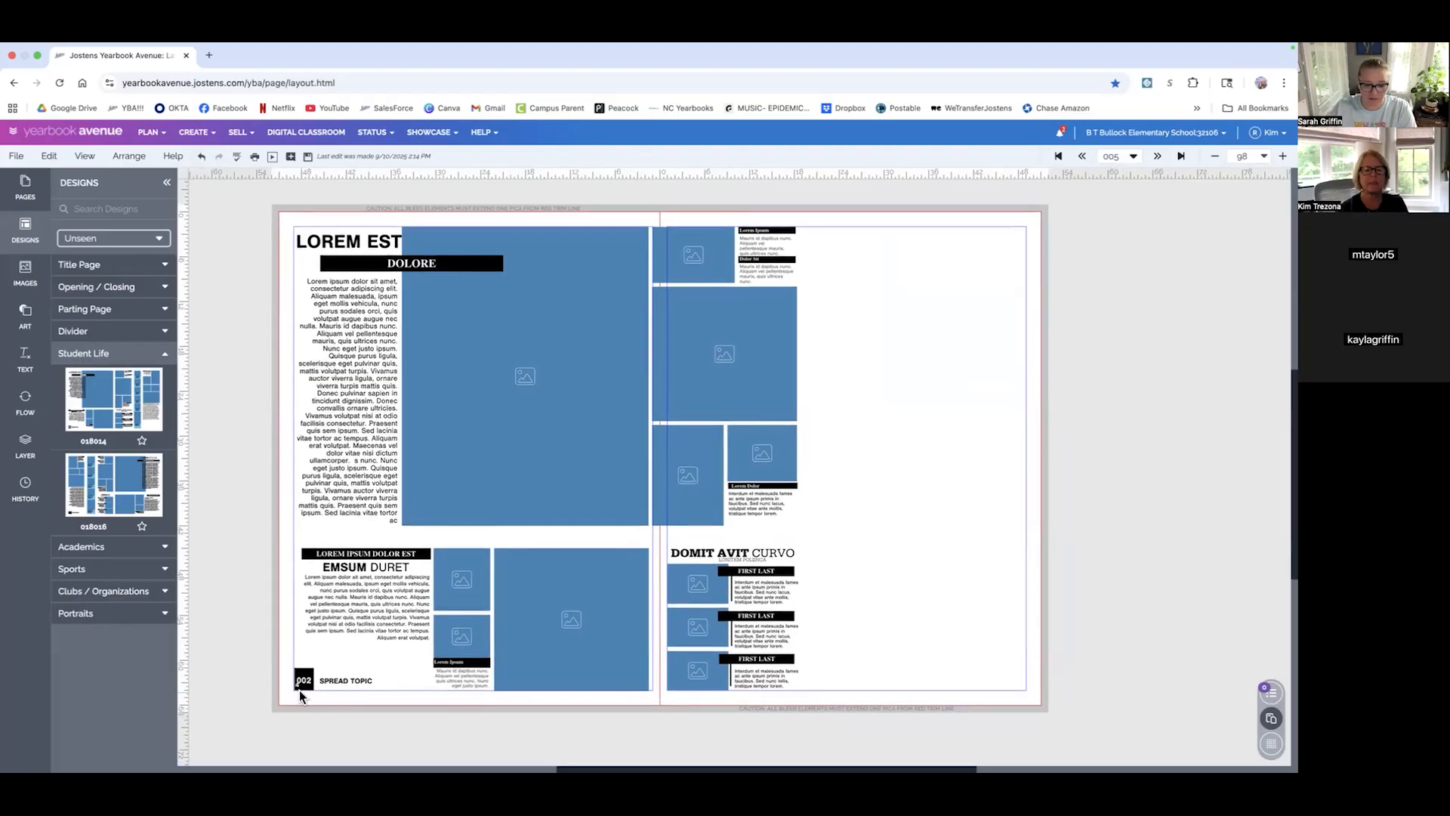
click(301, 687)
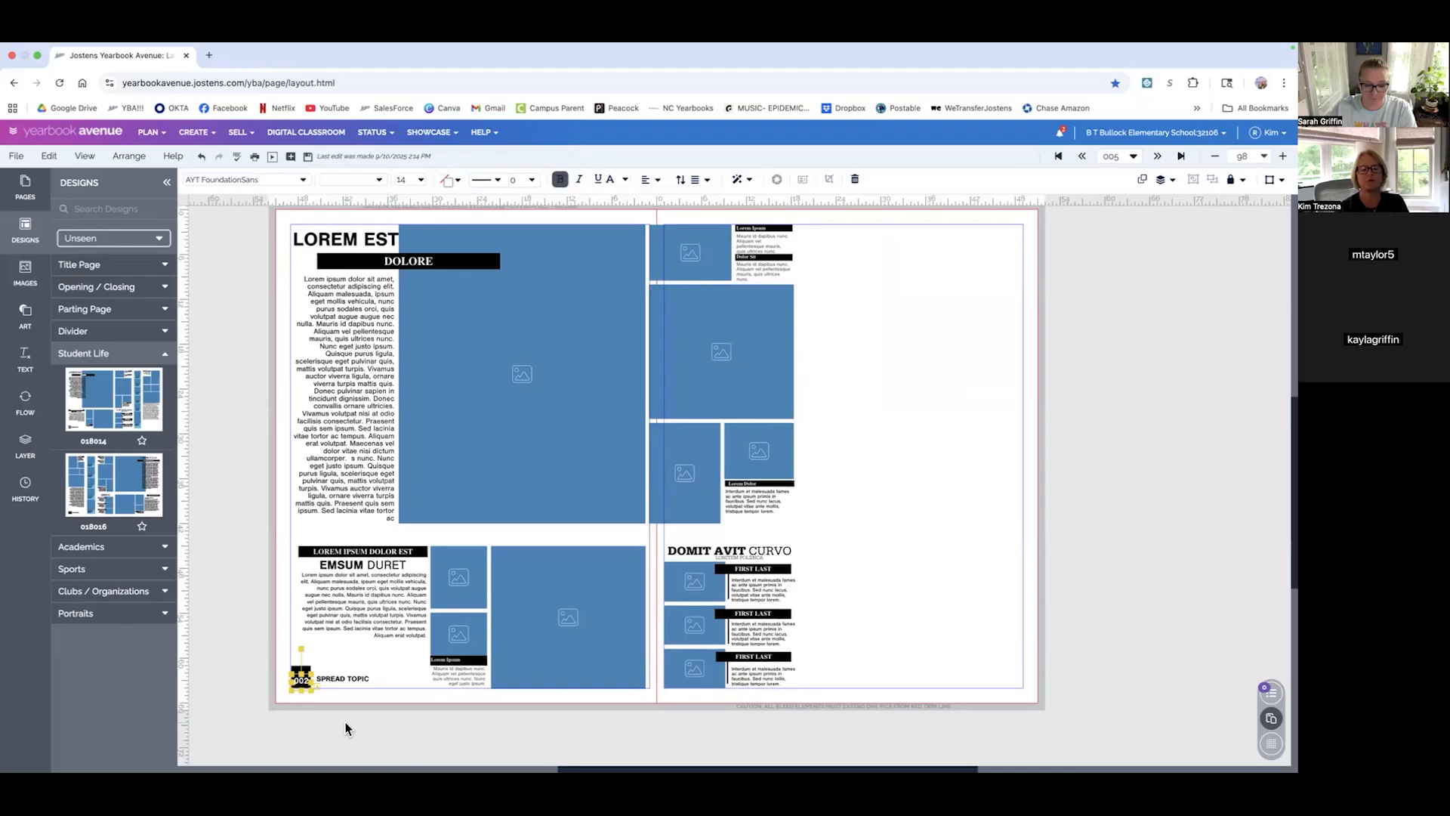
click(287, 681)
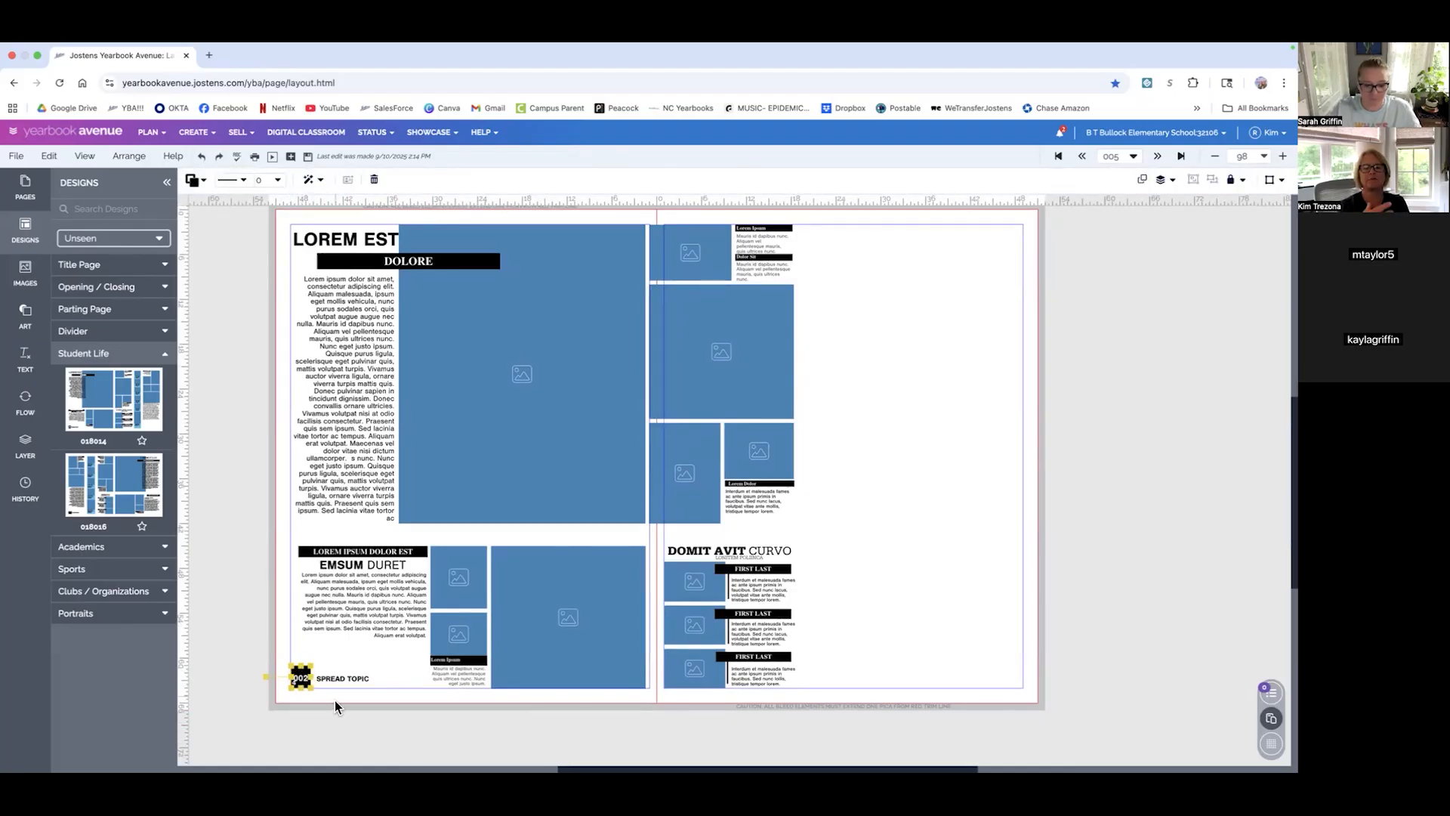
click(393, 728)
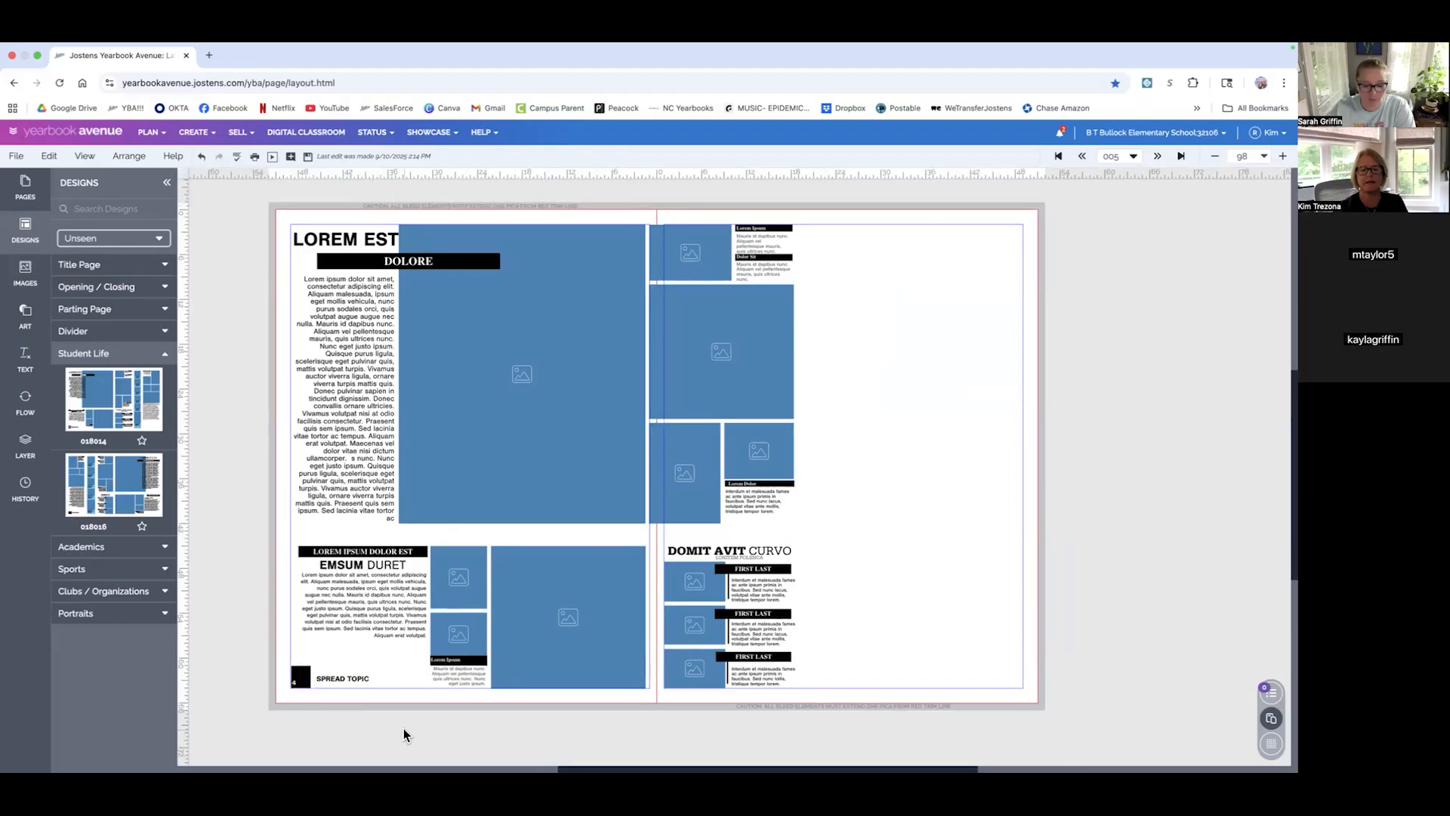
key(super+z)
click(321, 704)
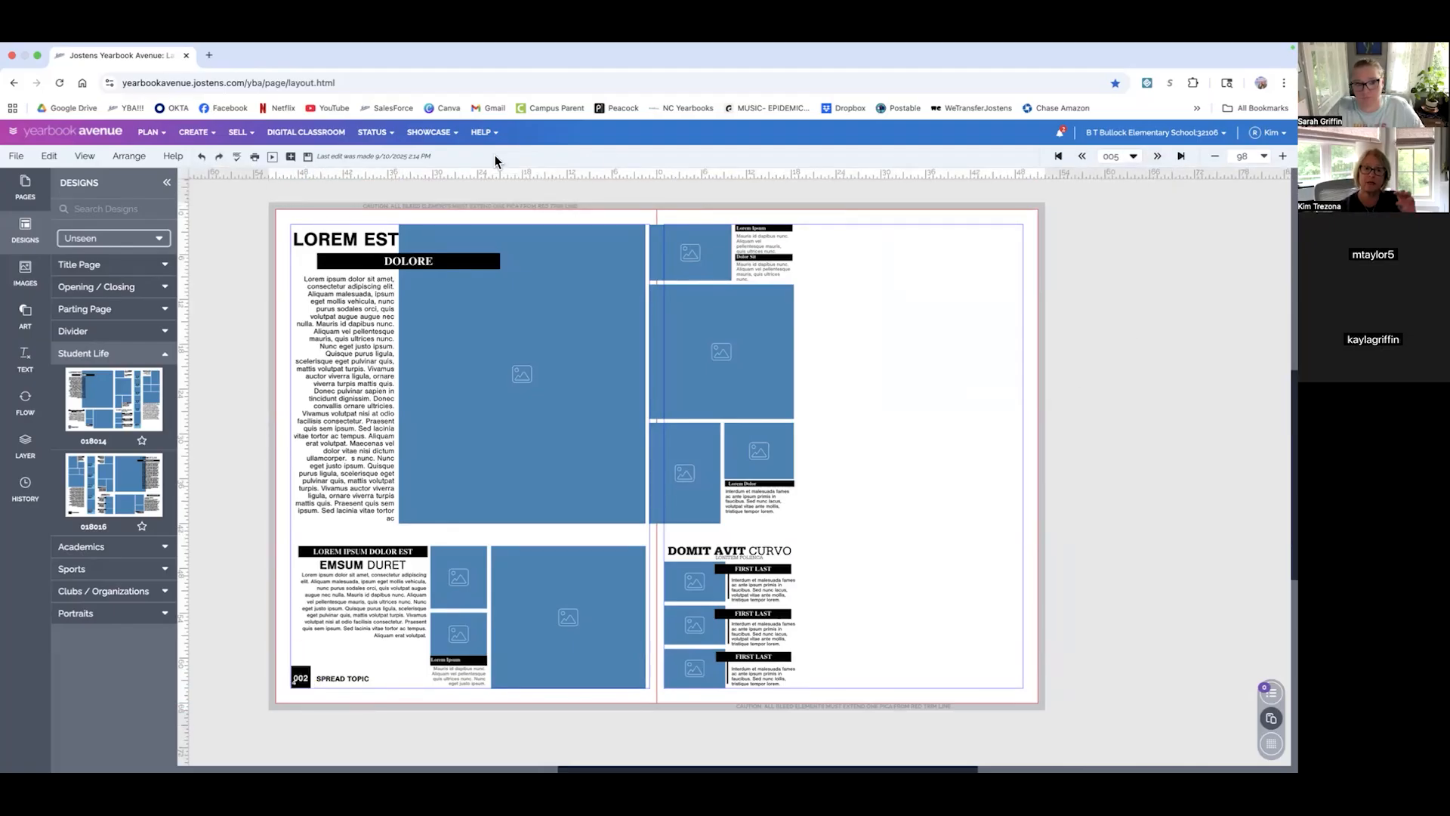
- Save the edited spread and show the yearbook's page thumbnails
click(307, 157)
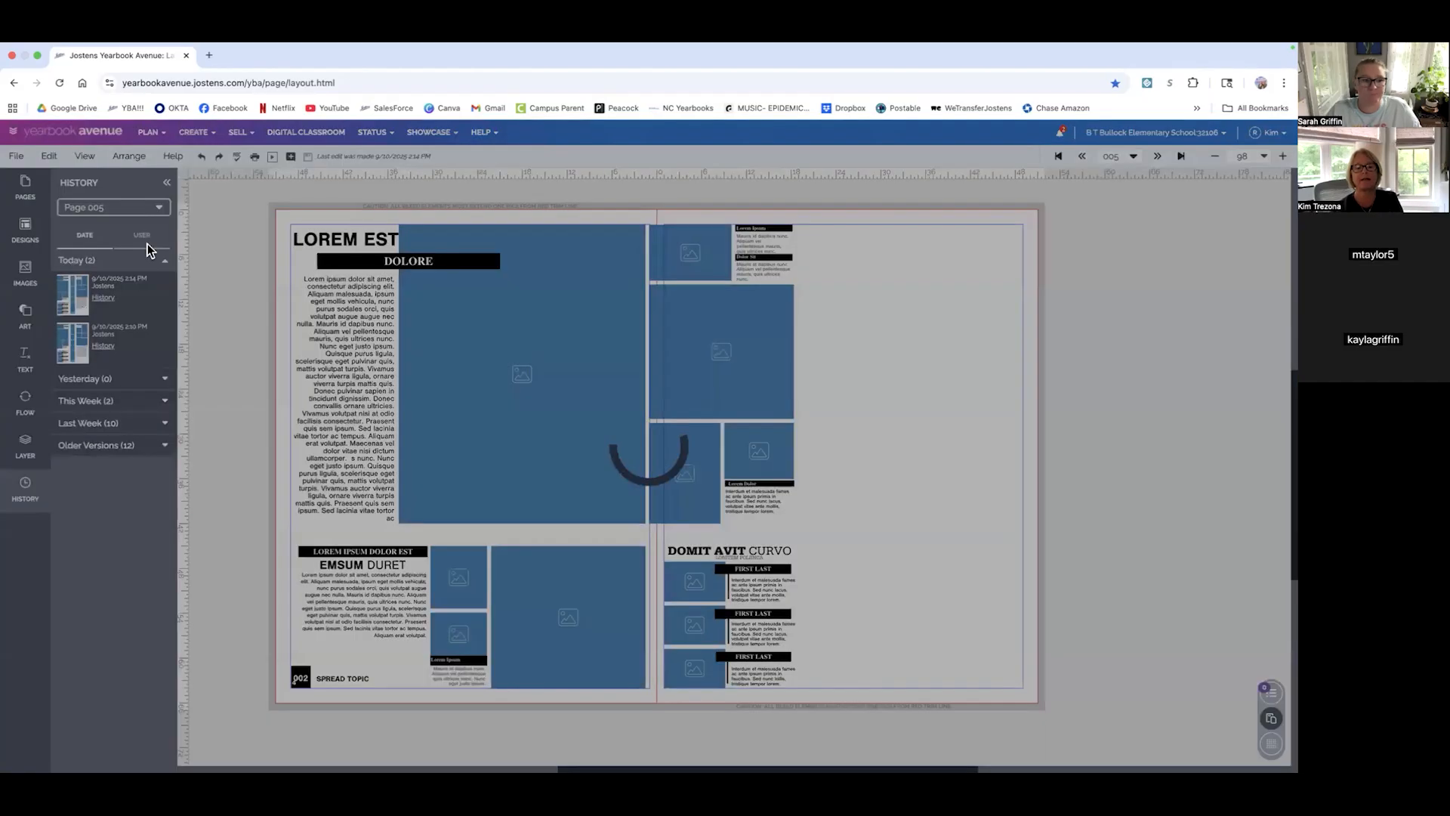
click(25, 186)
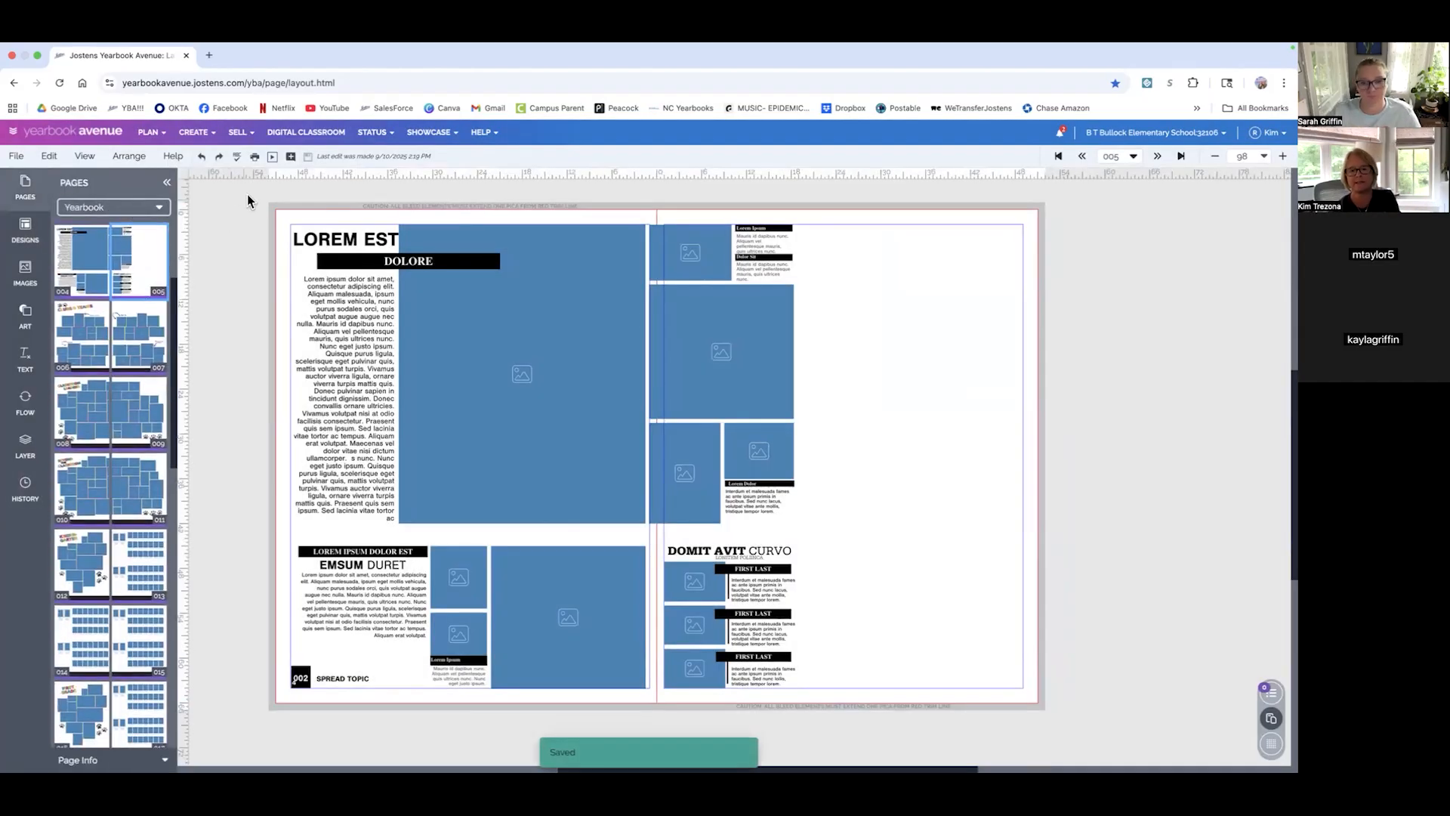
- Lock every element on the spread and save it again
drag(250, 191, 1052, 754)
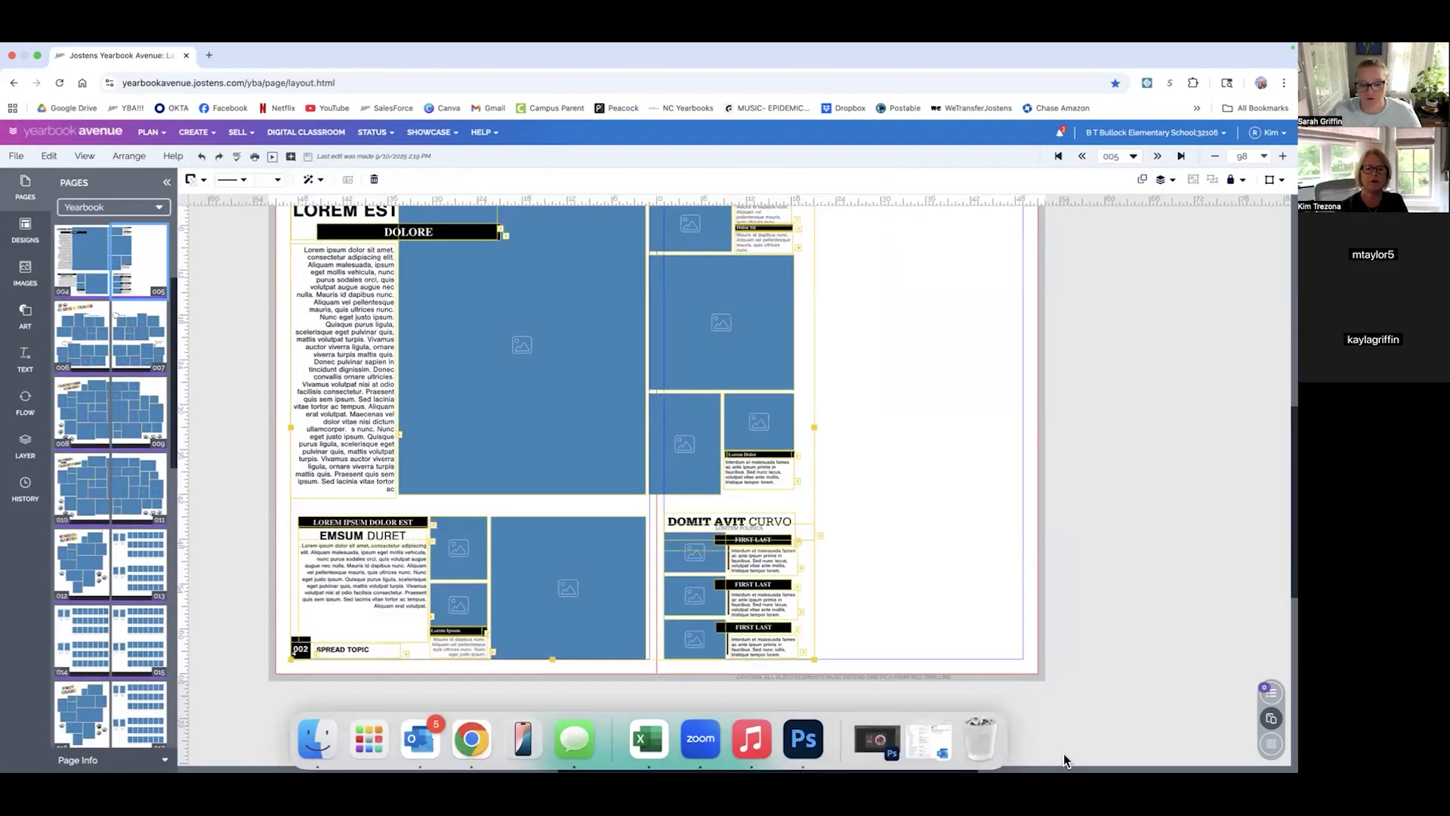
scroll(452, 701, up, 2)
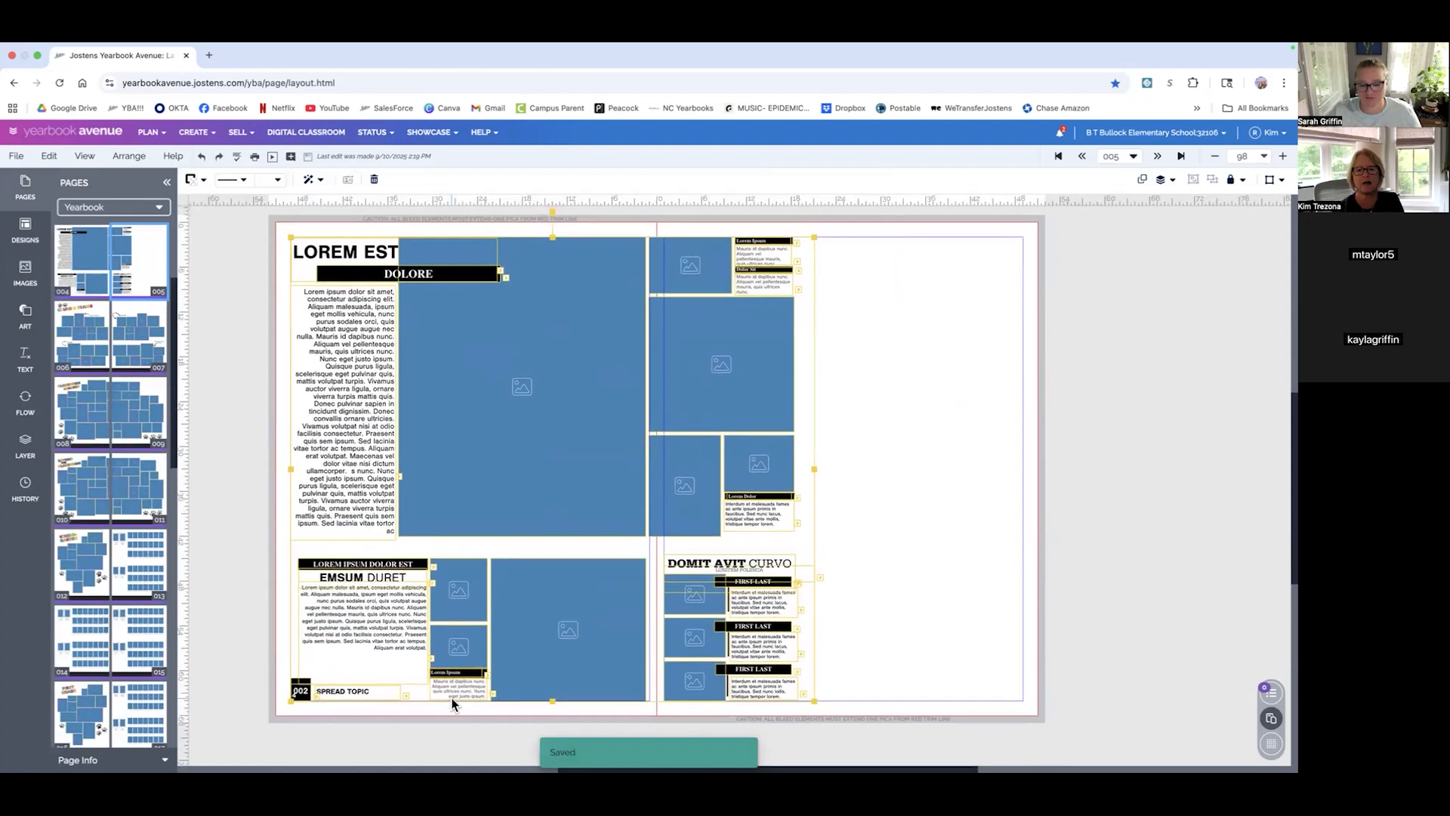
click(1233, 180)
click(1142, 237)
click(307, 156)
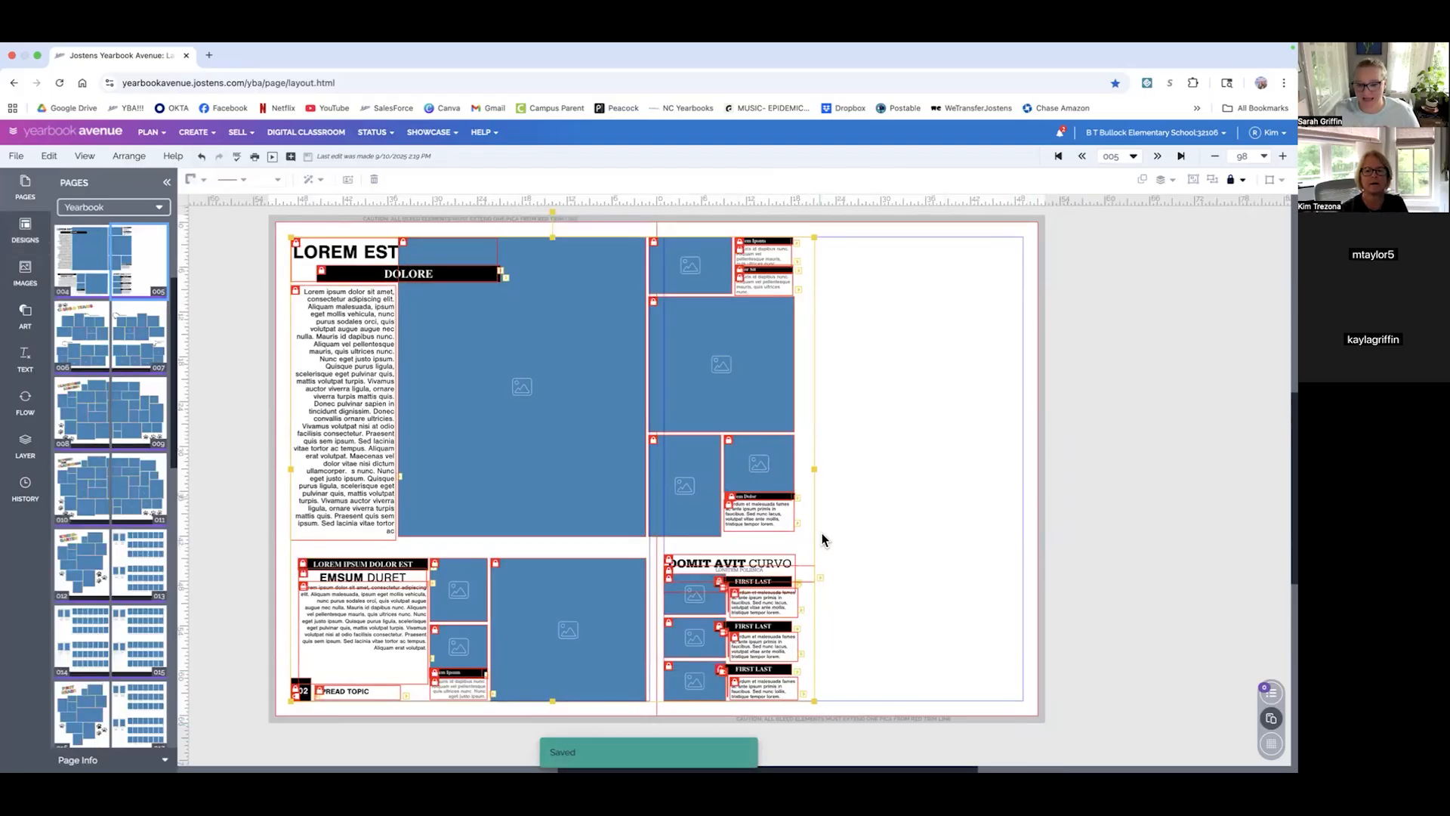
- Browse the Unseen designs for Parting Page, Sports, Clubs / Organizations and Portraits
click(25, 226)
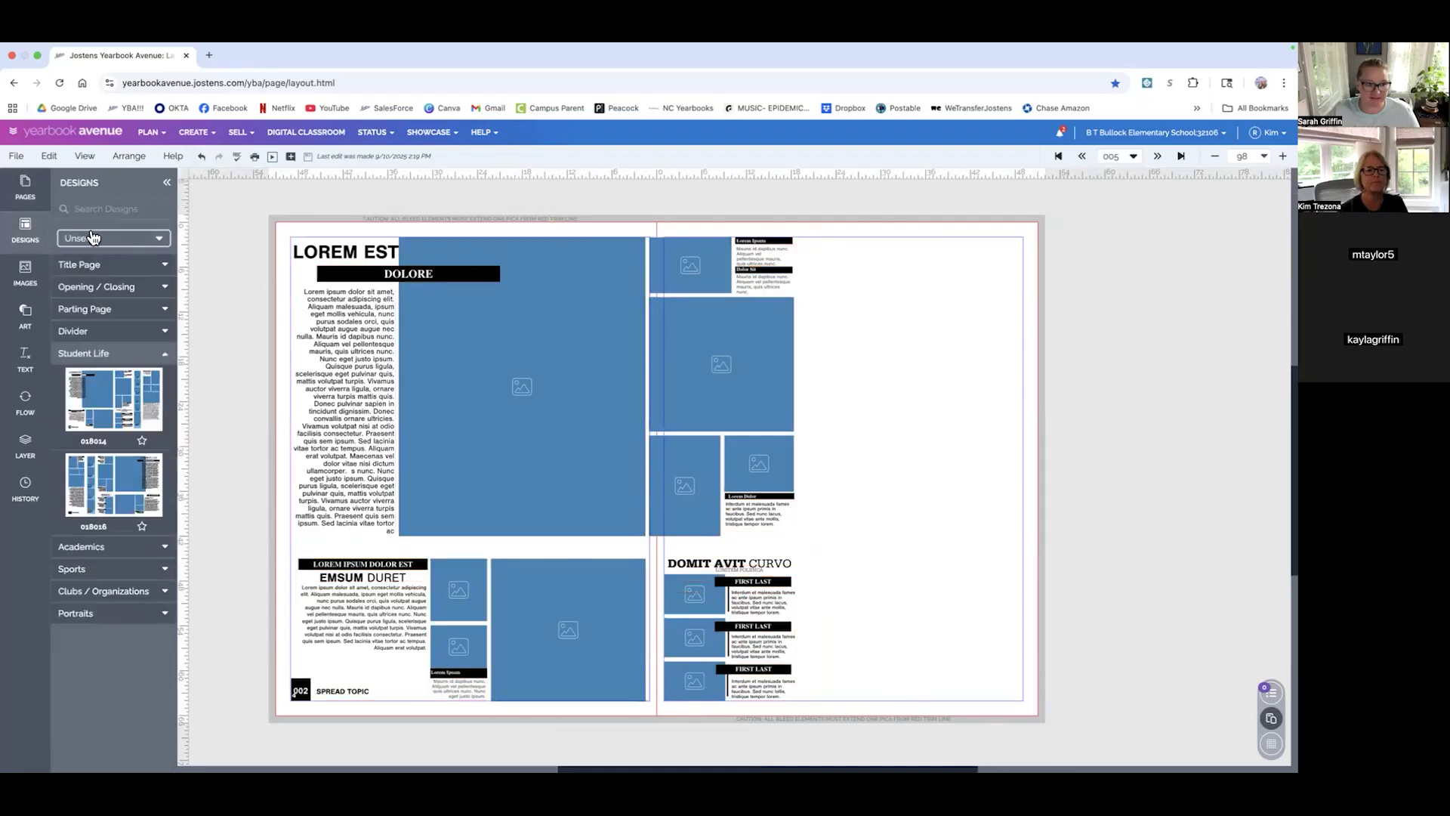
click(118, 331)
click(118, 315)
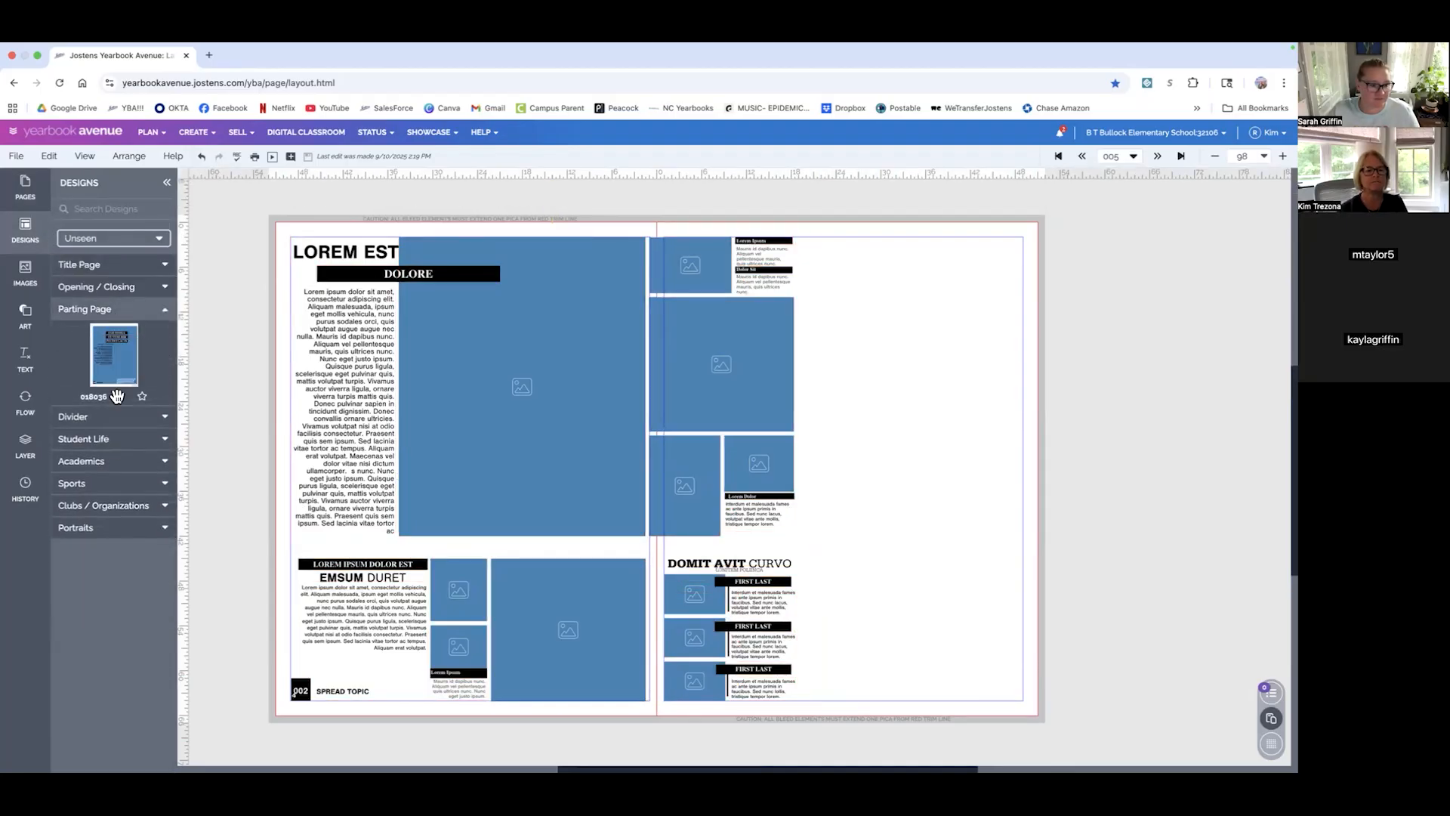
click(120, 482)
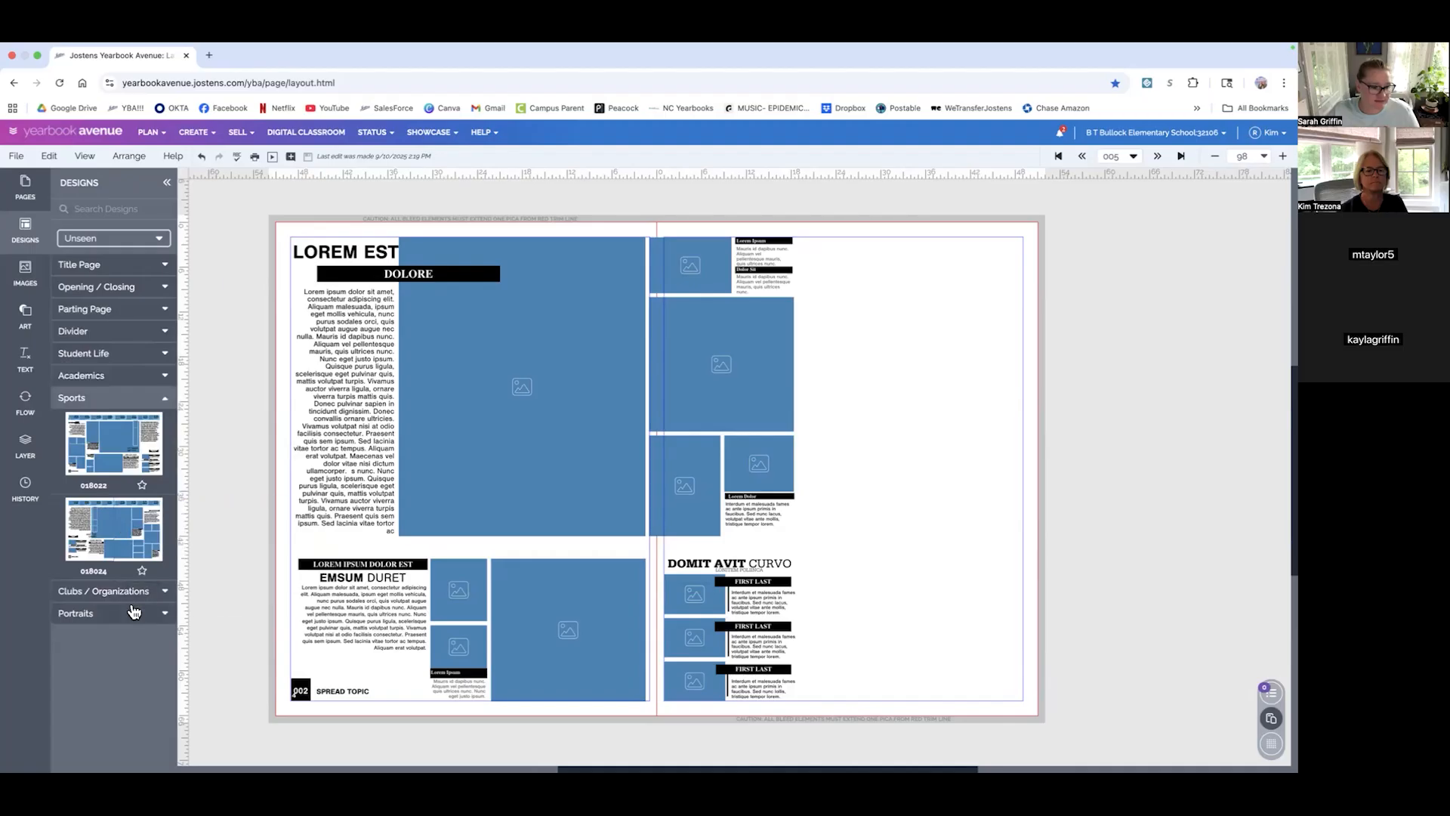
click(133, 593)
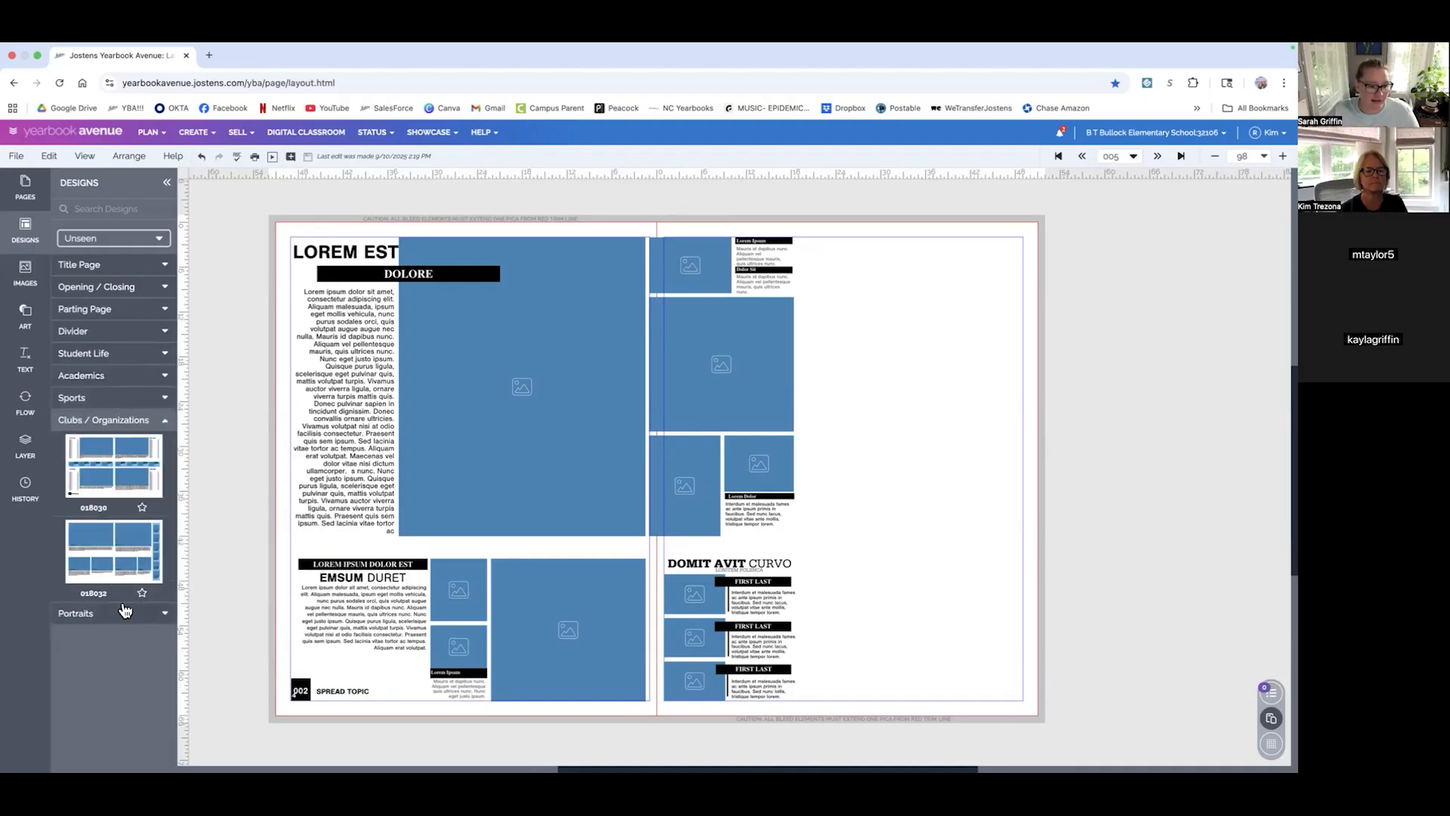
click(125, 611)
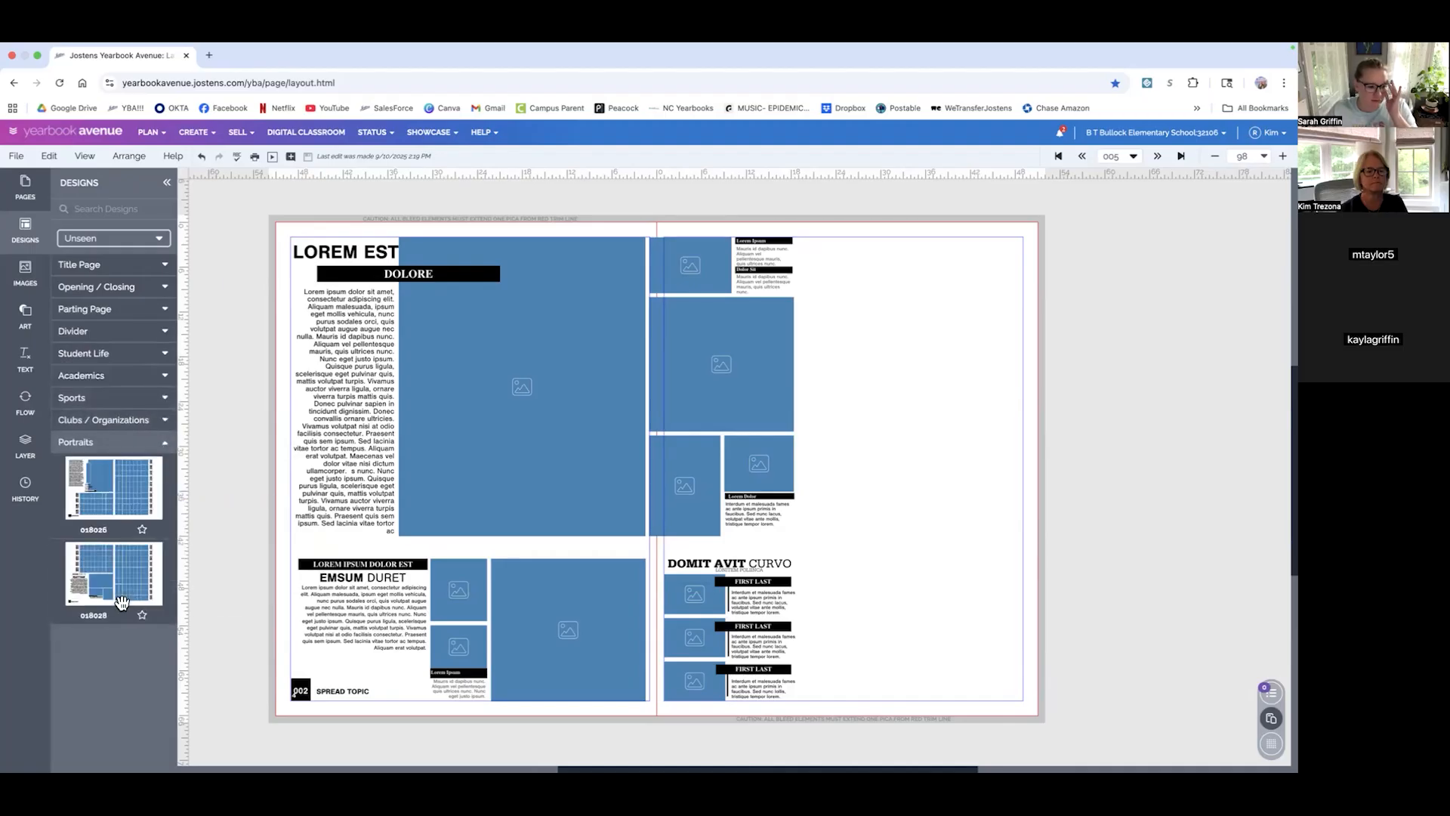
- Switch to the Page Surfer Student Life & Academics designs and browse them for a side column module
click(129, 238)
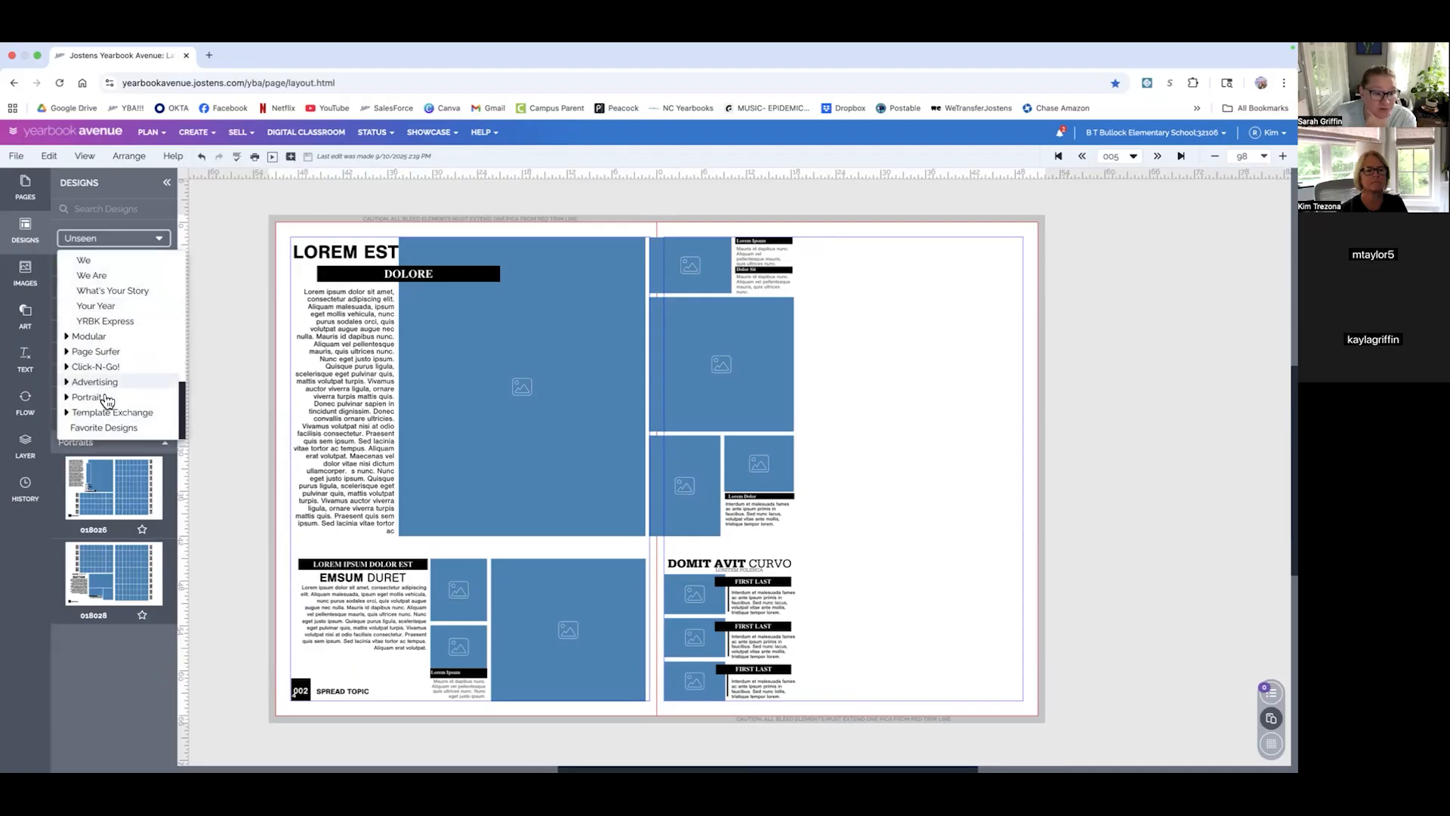
click(75, 355)
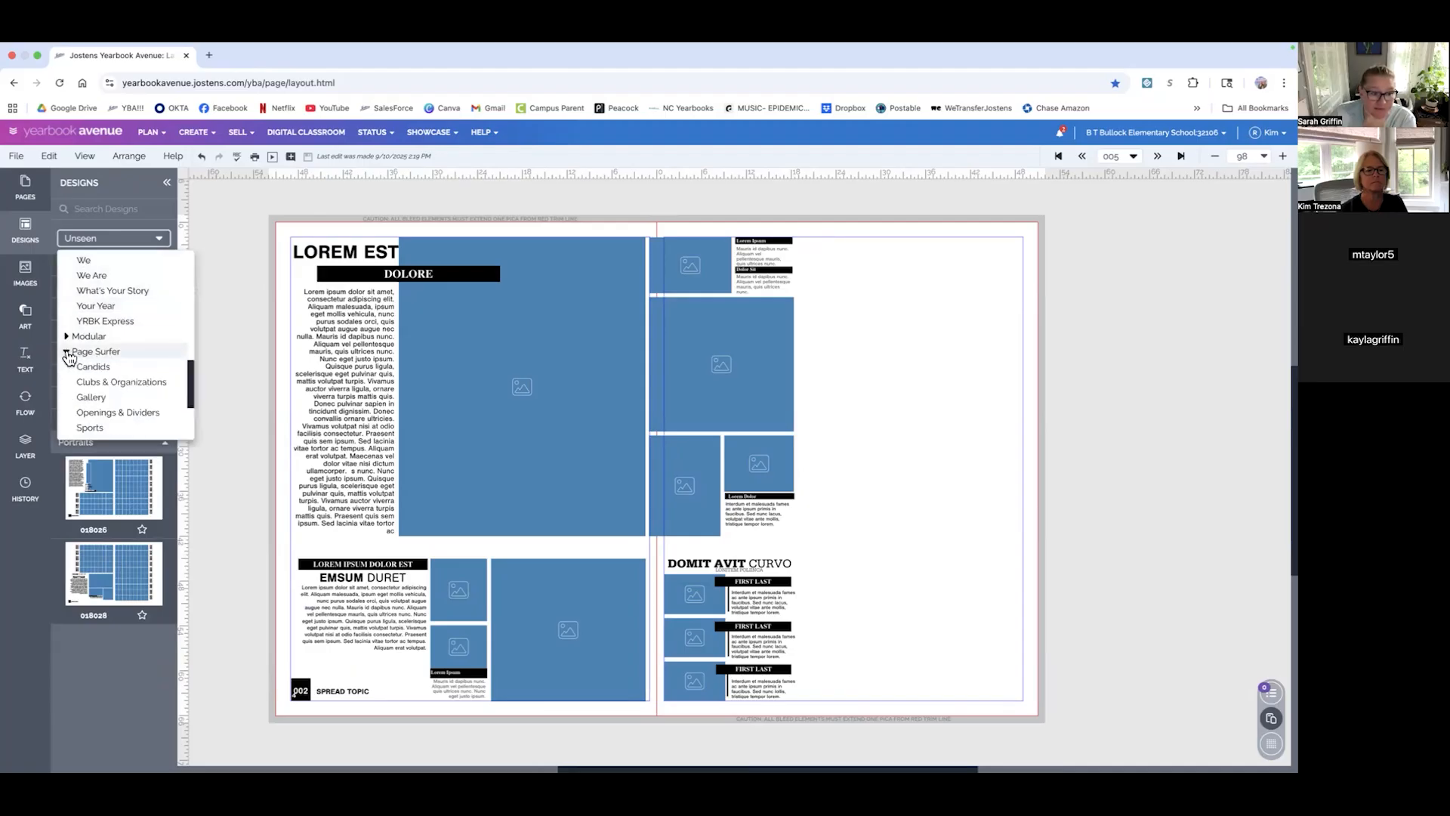
scroll(117, 396, down, 2)
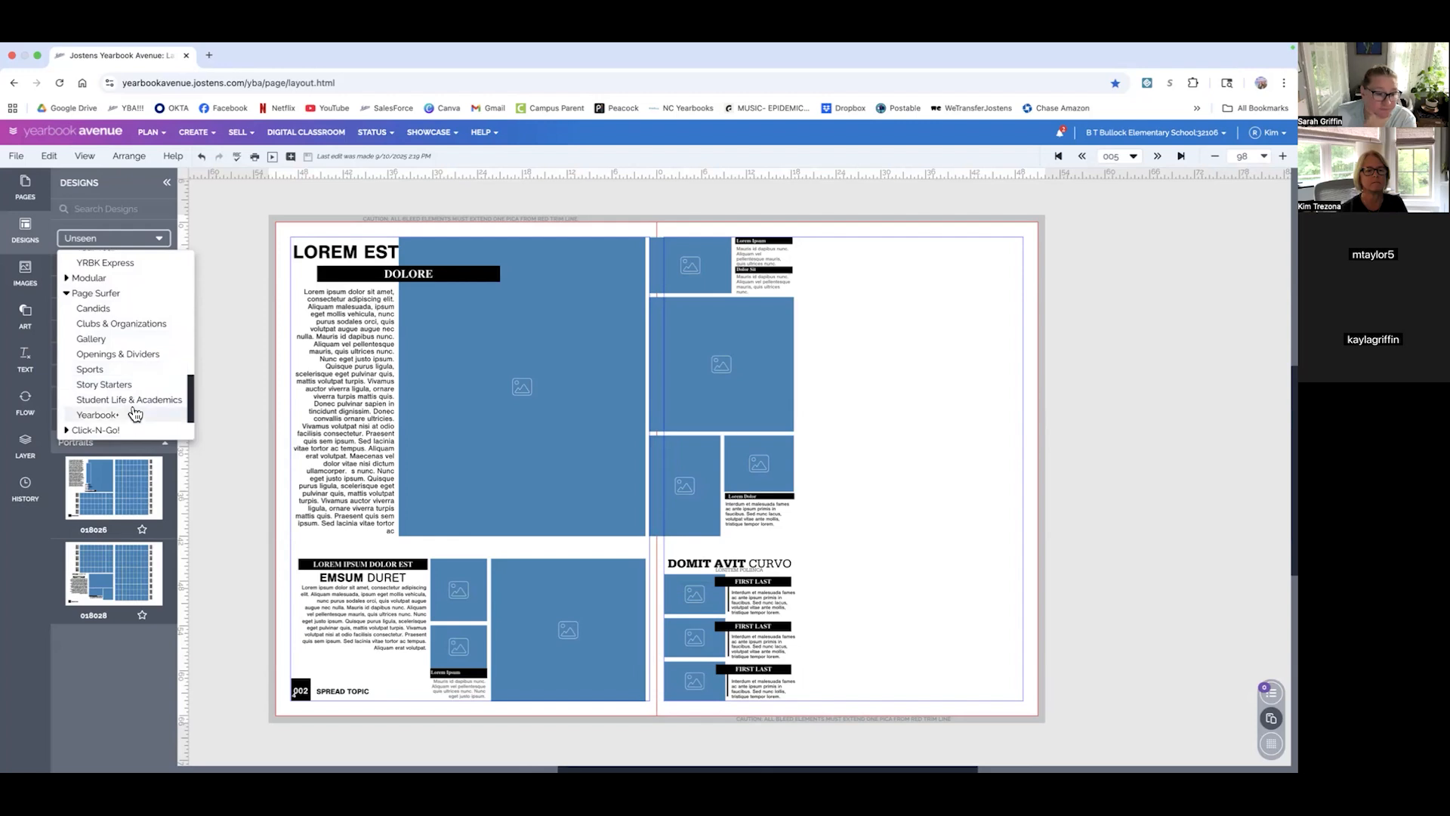
click(132, 401)
scroll(128, 453, down, 8)
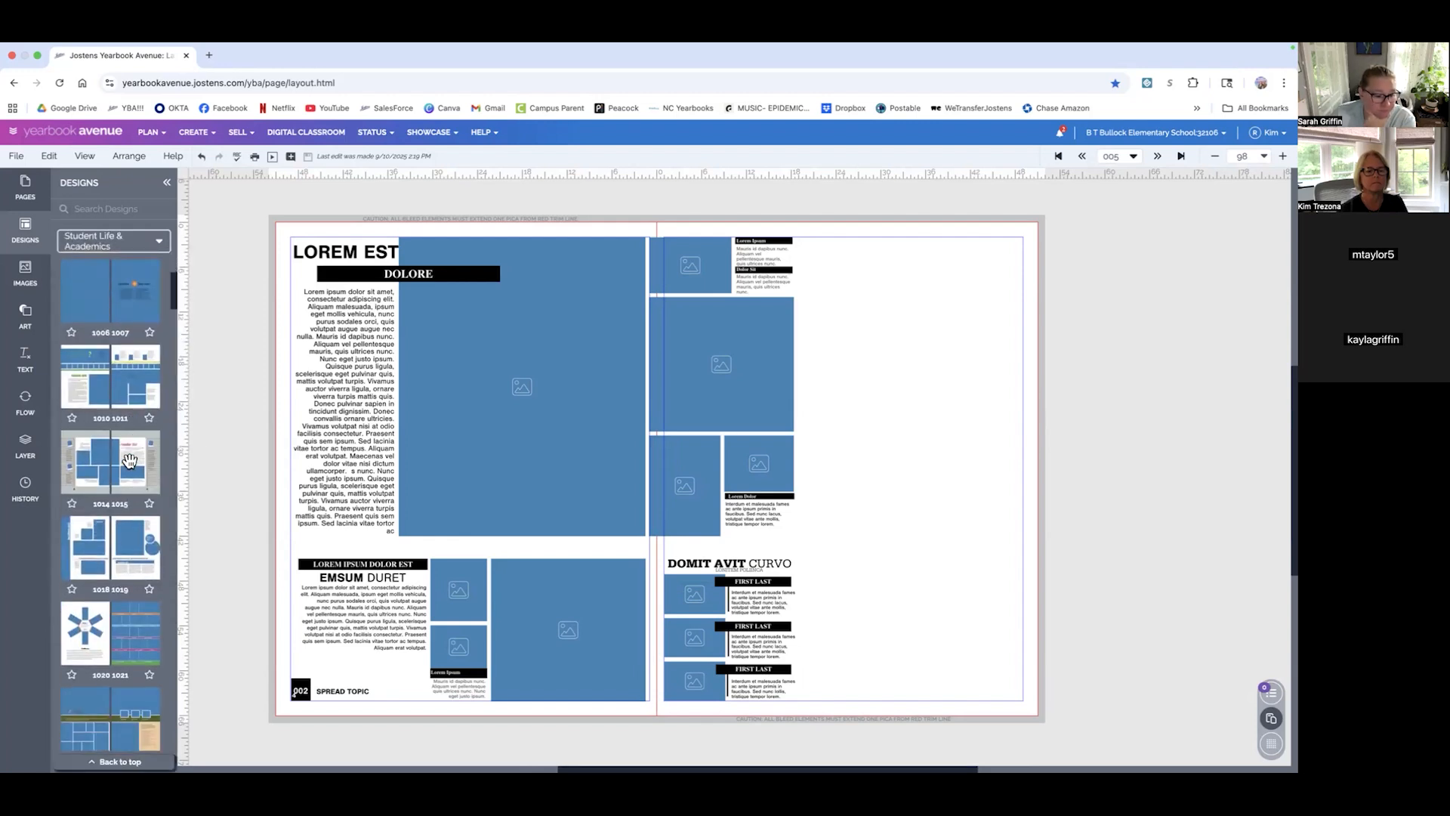
scroll(129, 460, down, 6)
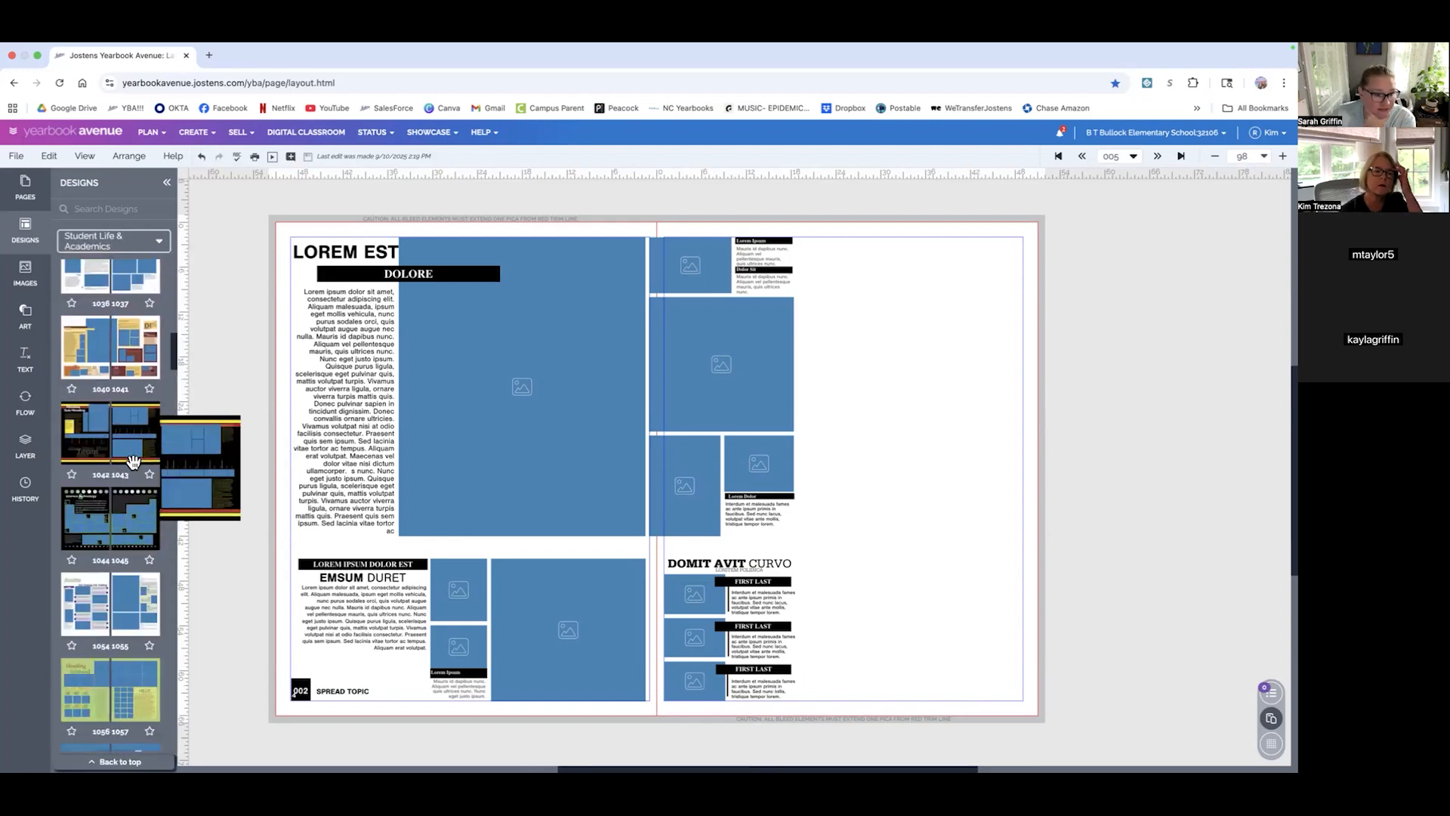
scroll(136, 562, down, 3)
mouse_move(139, 561)
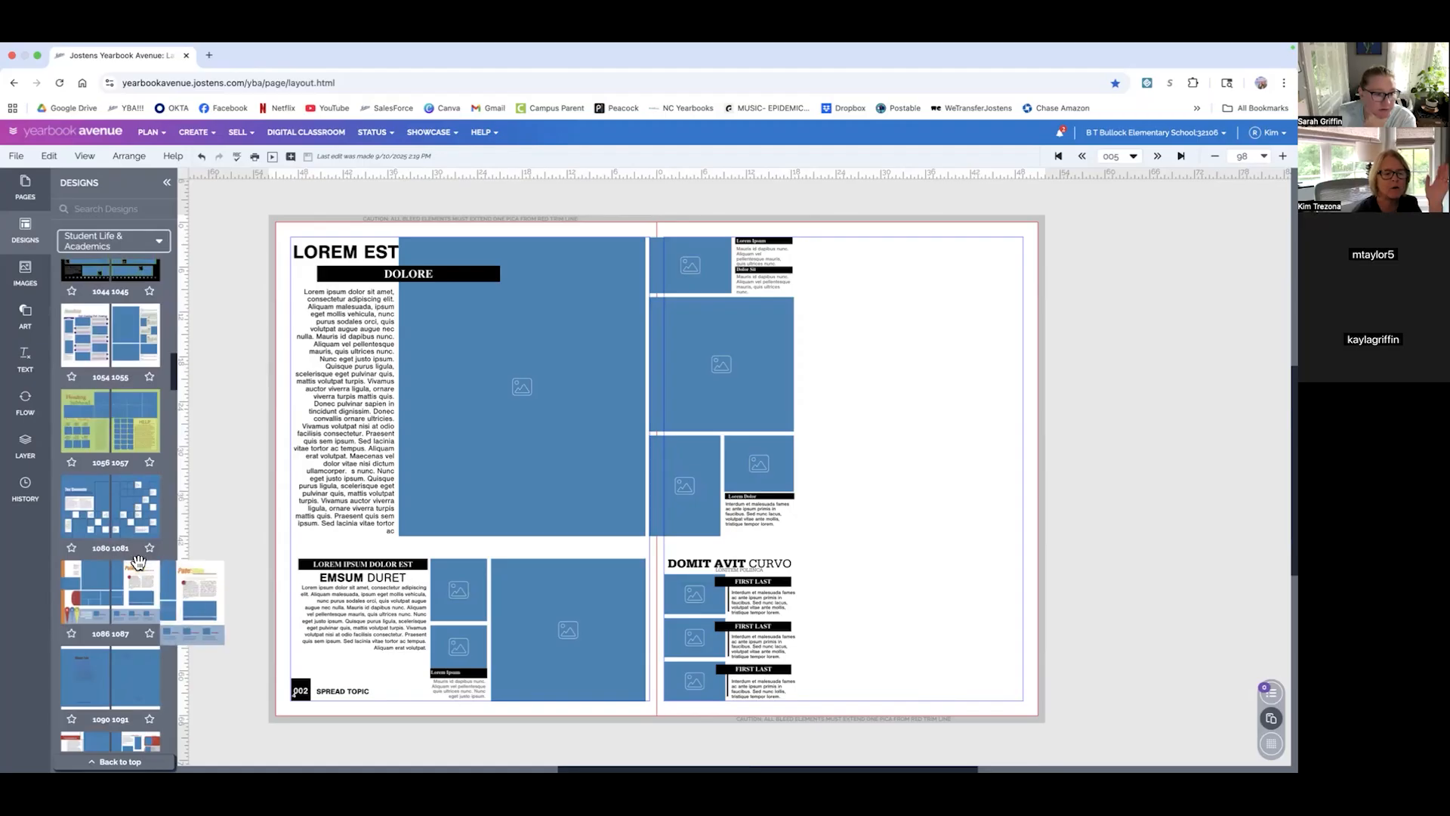
scroll(138, 563, down, 4)
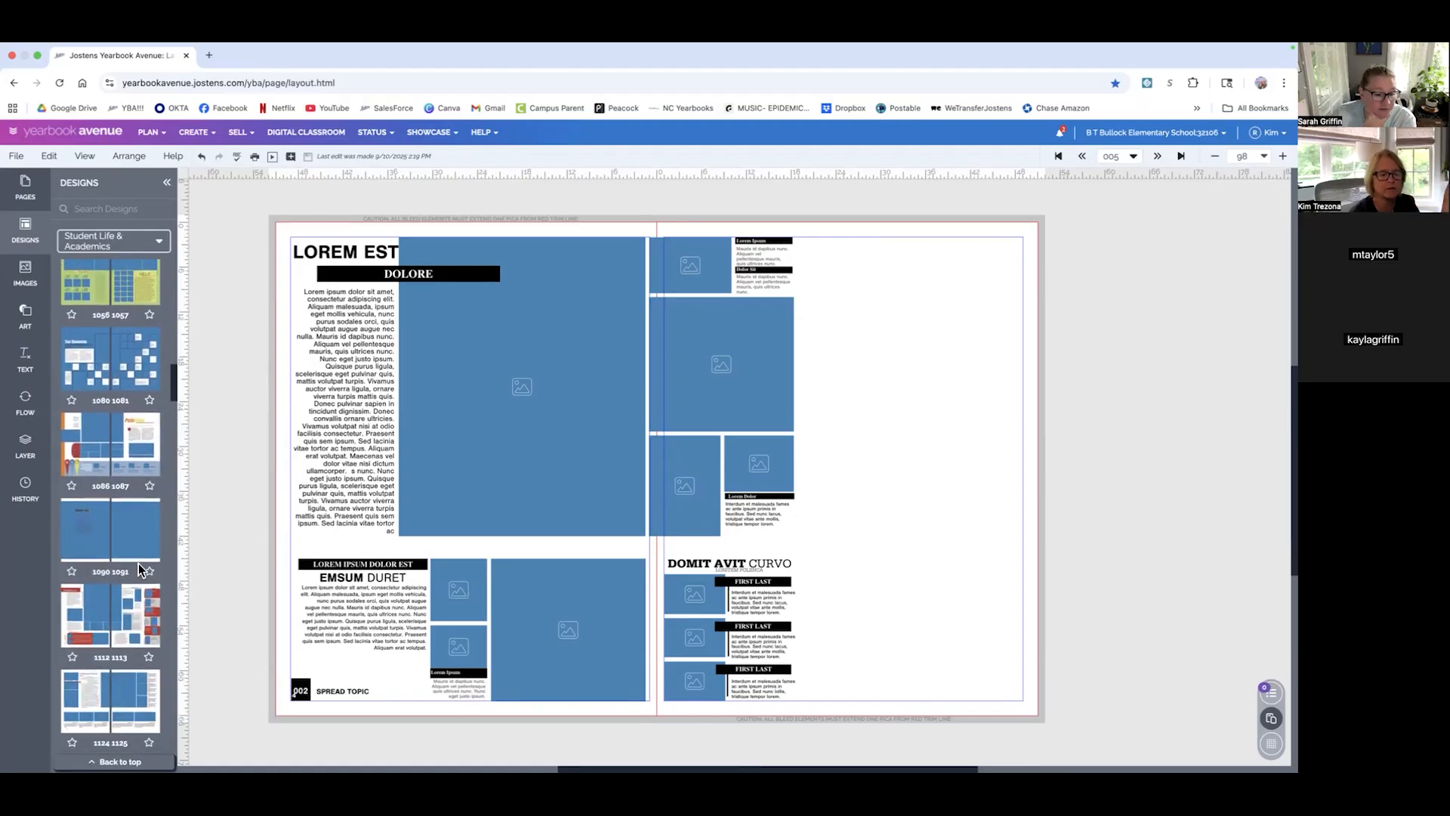
scroll(138, 564, down, 1)
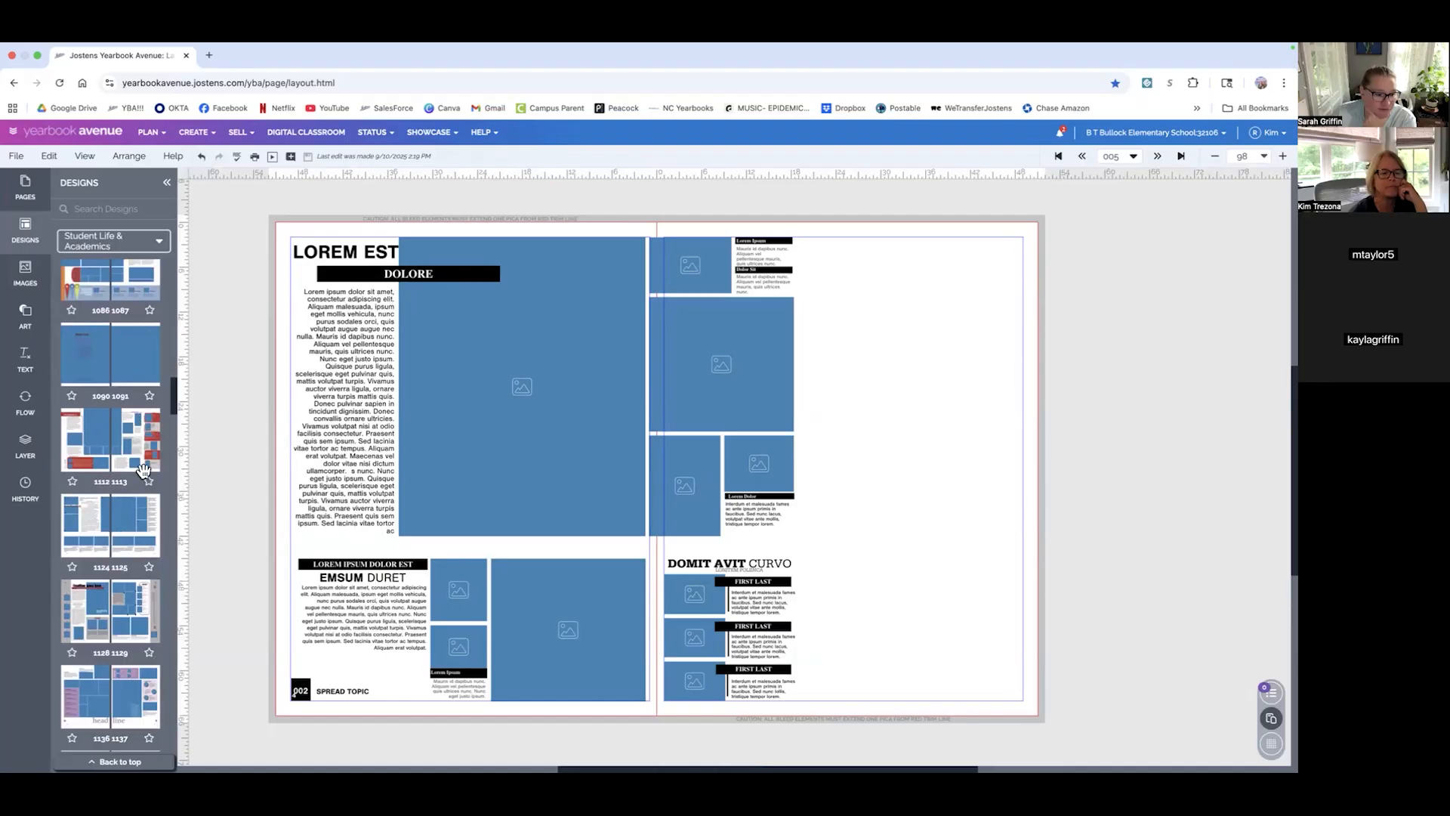
- Add the right page of design 1112 1113 while retaining existing content, and delete its elements that overlap the locked modules
mouse_move(139, 436)
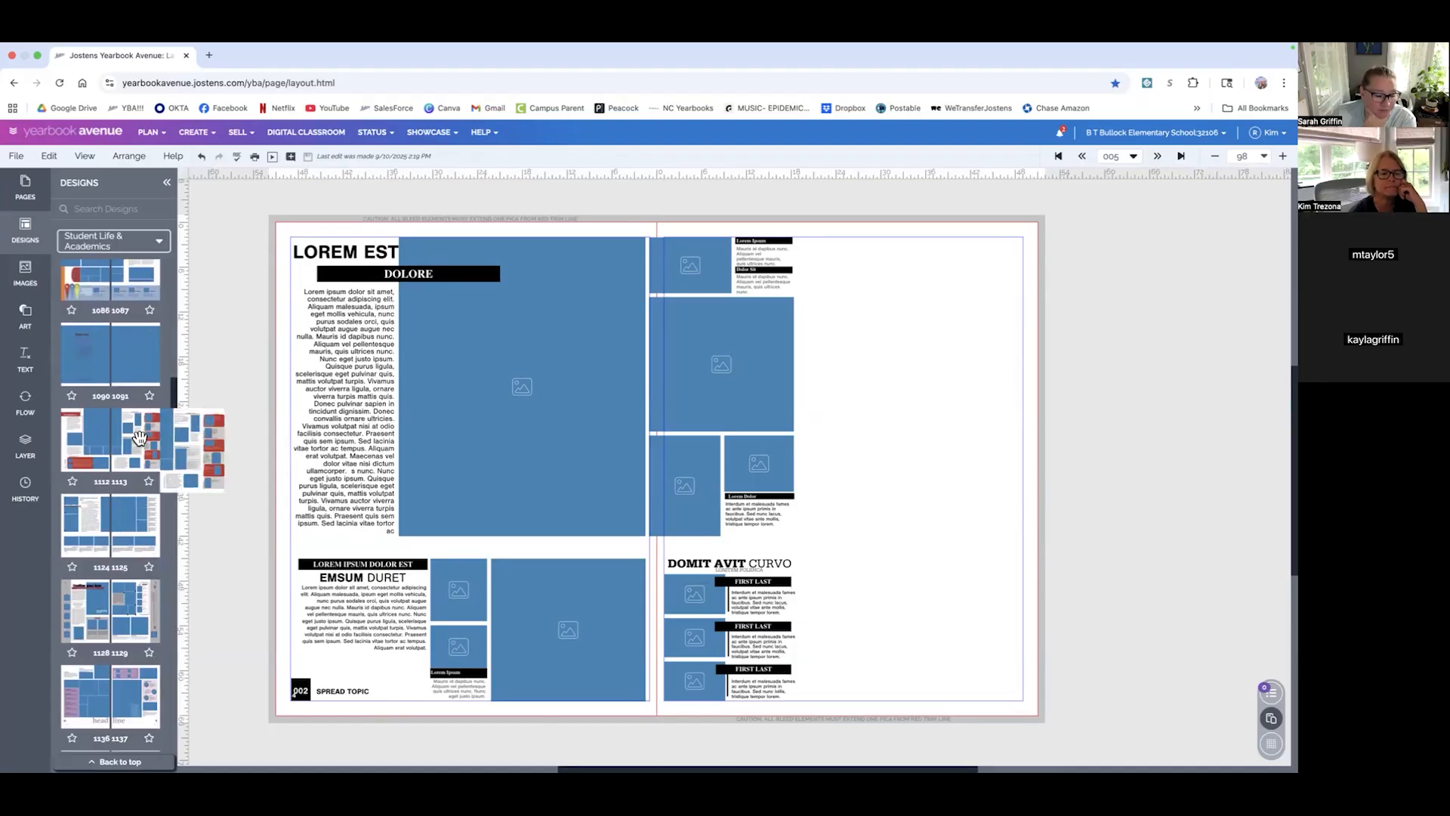
drag(139, 436, 820, 451)
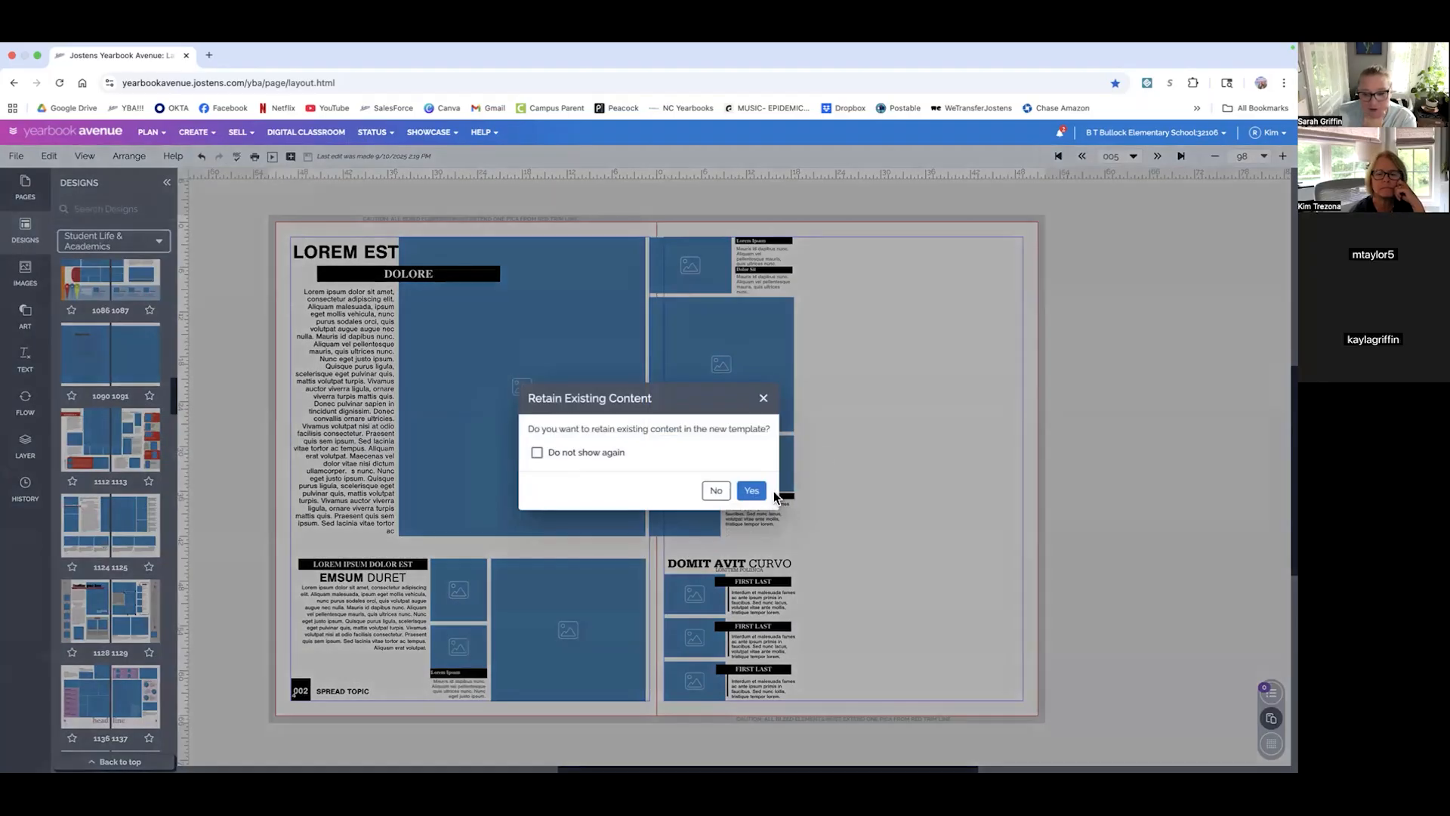
click(738, 496)
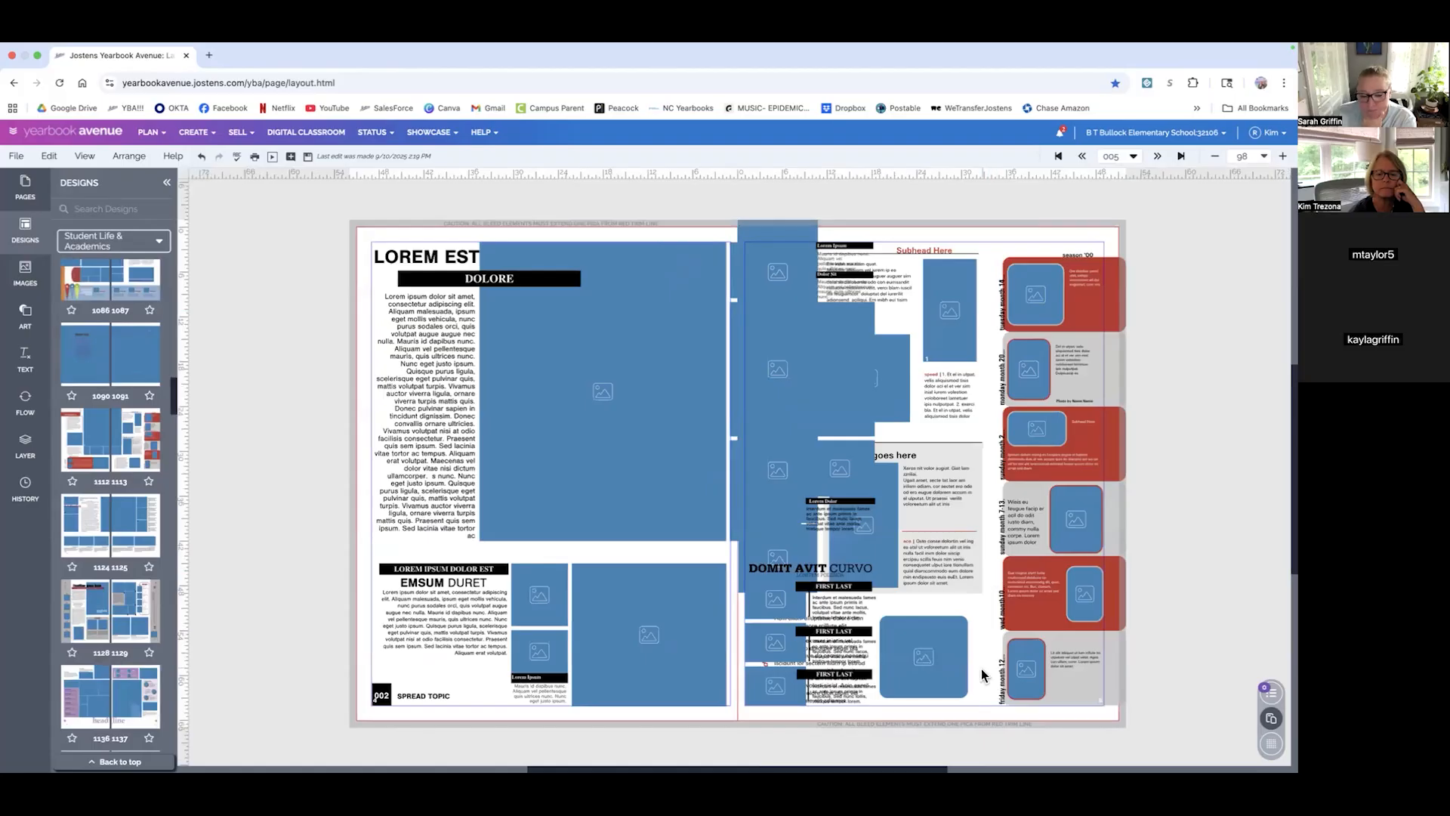
key(ctrl+a)
key(Delete)
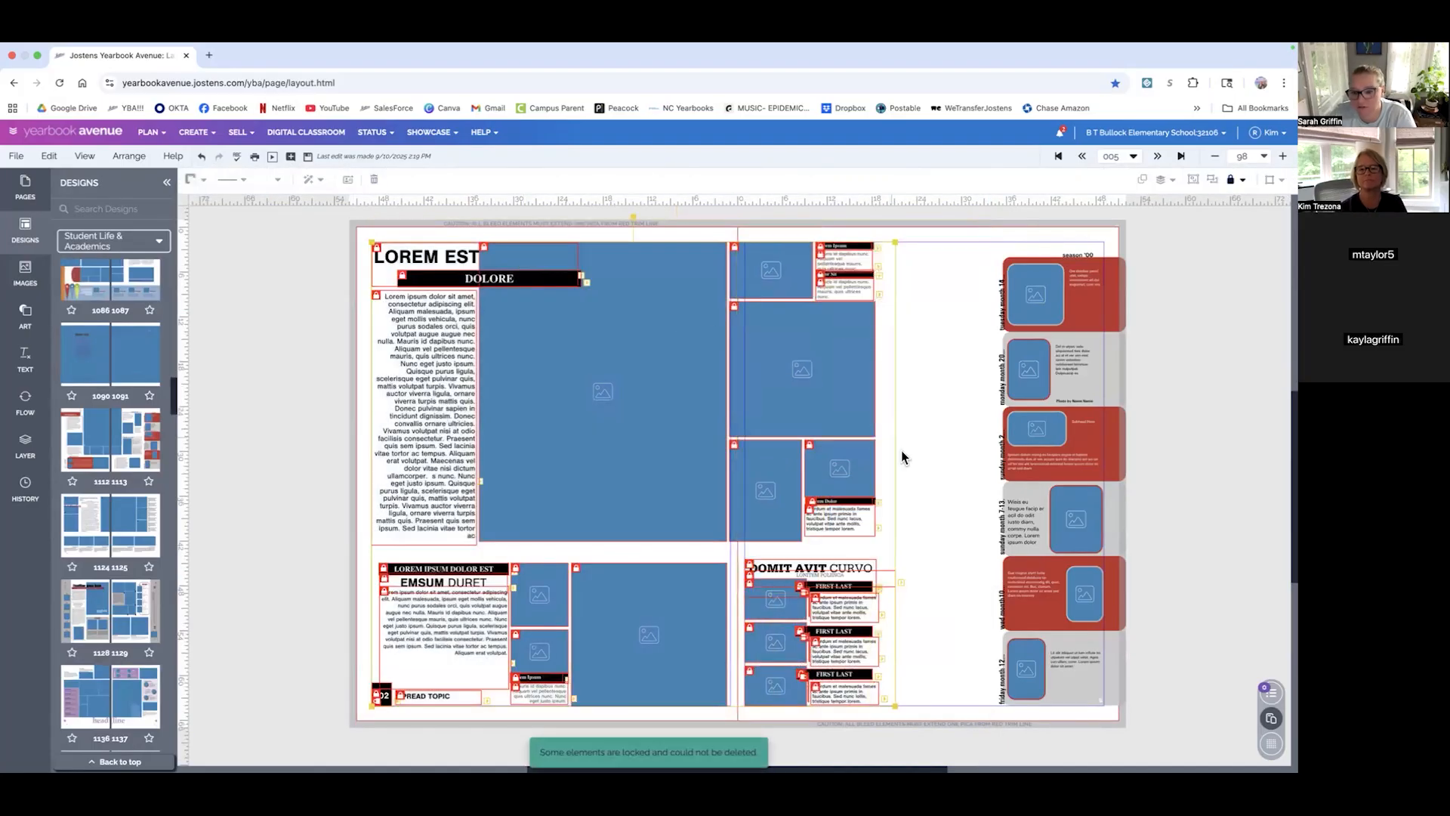
- Try the red and gray schedule column inside the right page's outer margin, and remove it again
click(930, 438)
drag(981, 240, 1155, 706)
mouse_move(1085, 658)
mouse_down()
mouse_move(1043, 651)
mouse_move(1064, 650)
mouse_up()
click(959, 670)
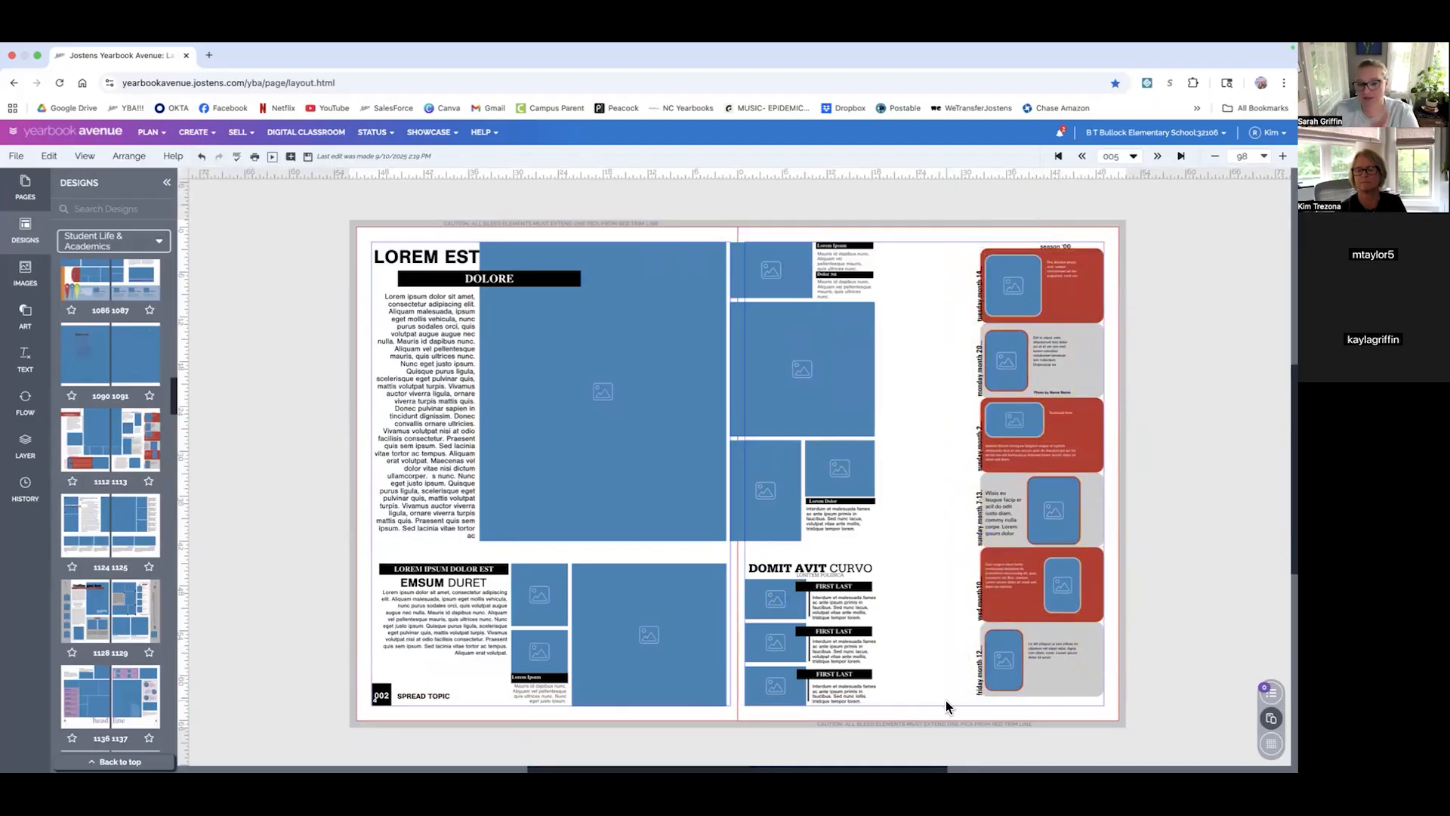
drag(949, 738, 1084, 237)
key(Delete)
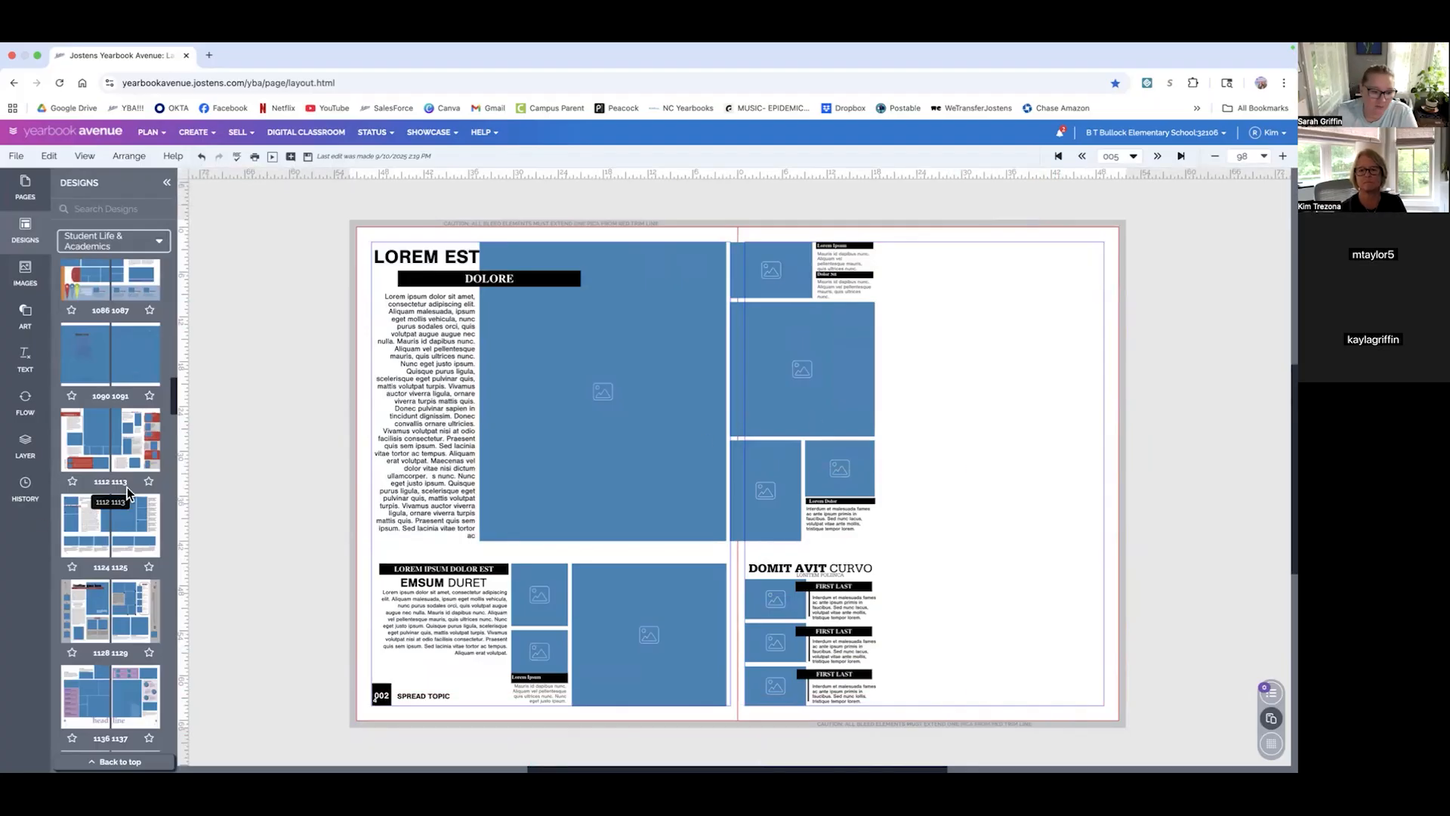
- Find design 1164 1165 and add its right page to the spread's right side, retaining the existing content
scroll(121, 485, down, 3)
scroll(110, 480, down, 3)
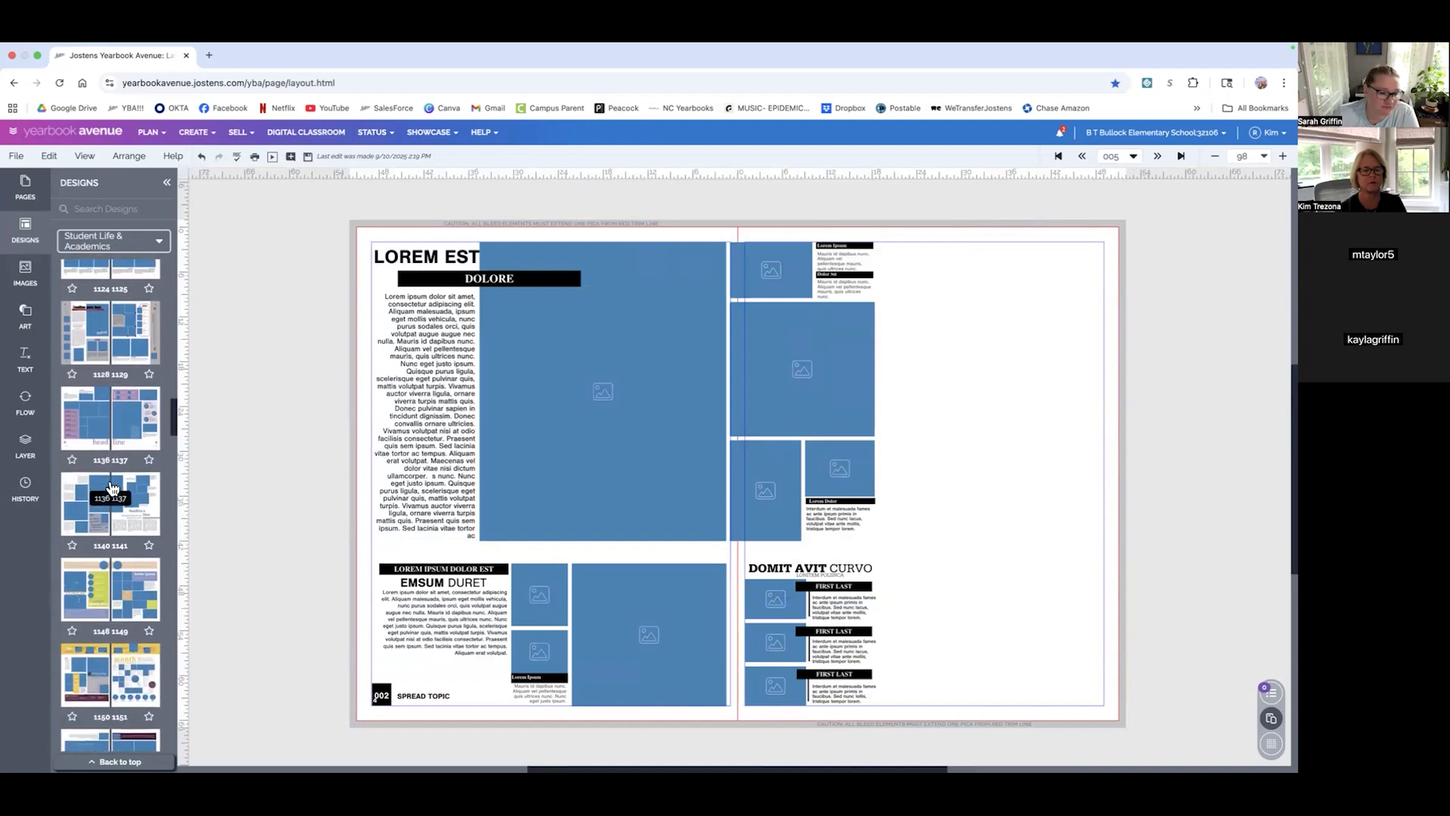
scroll(115, 476, down, 3)
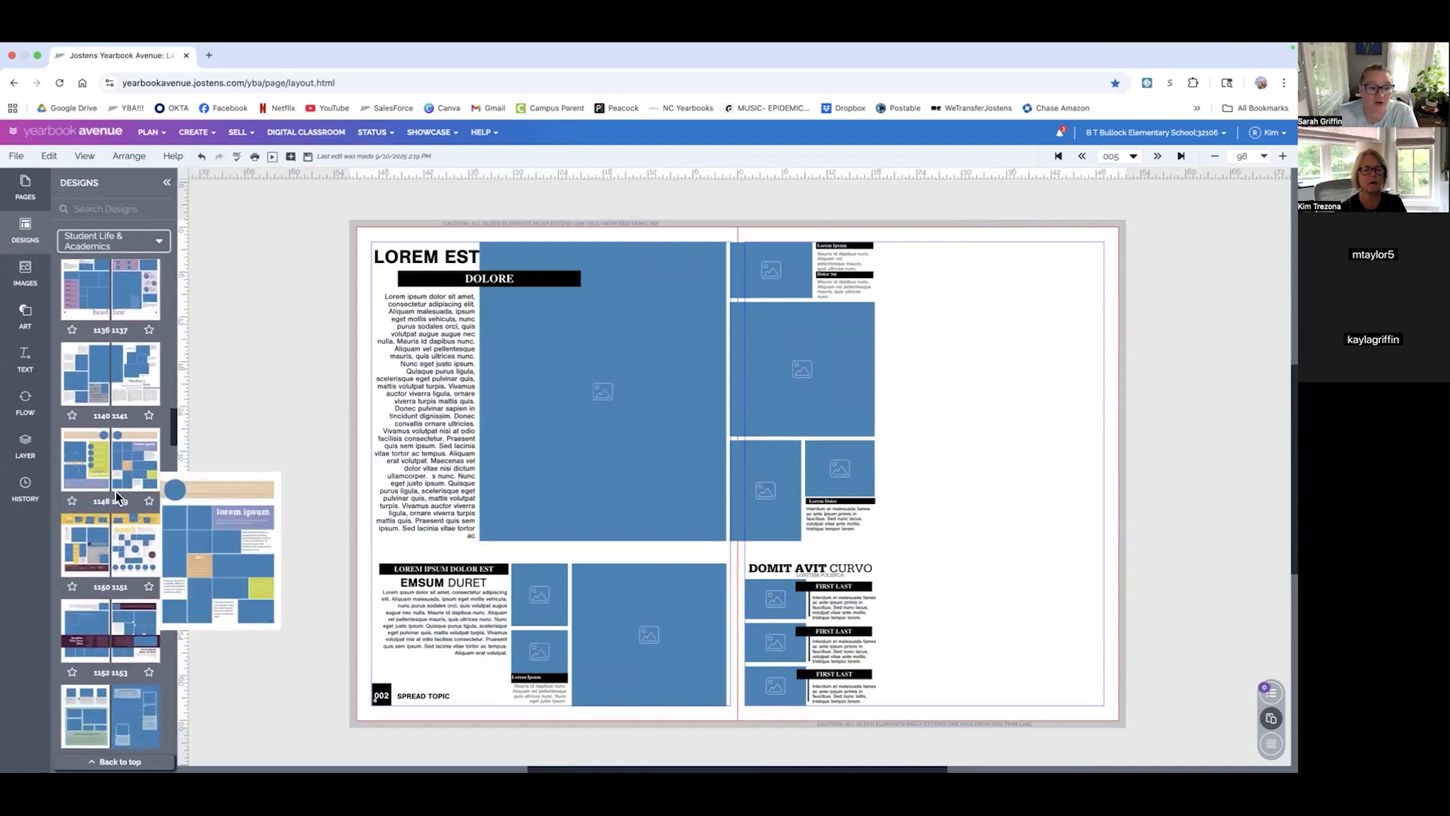
scroll(140, 594, down, 6)
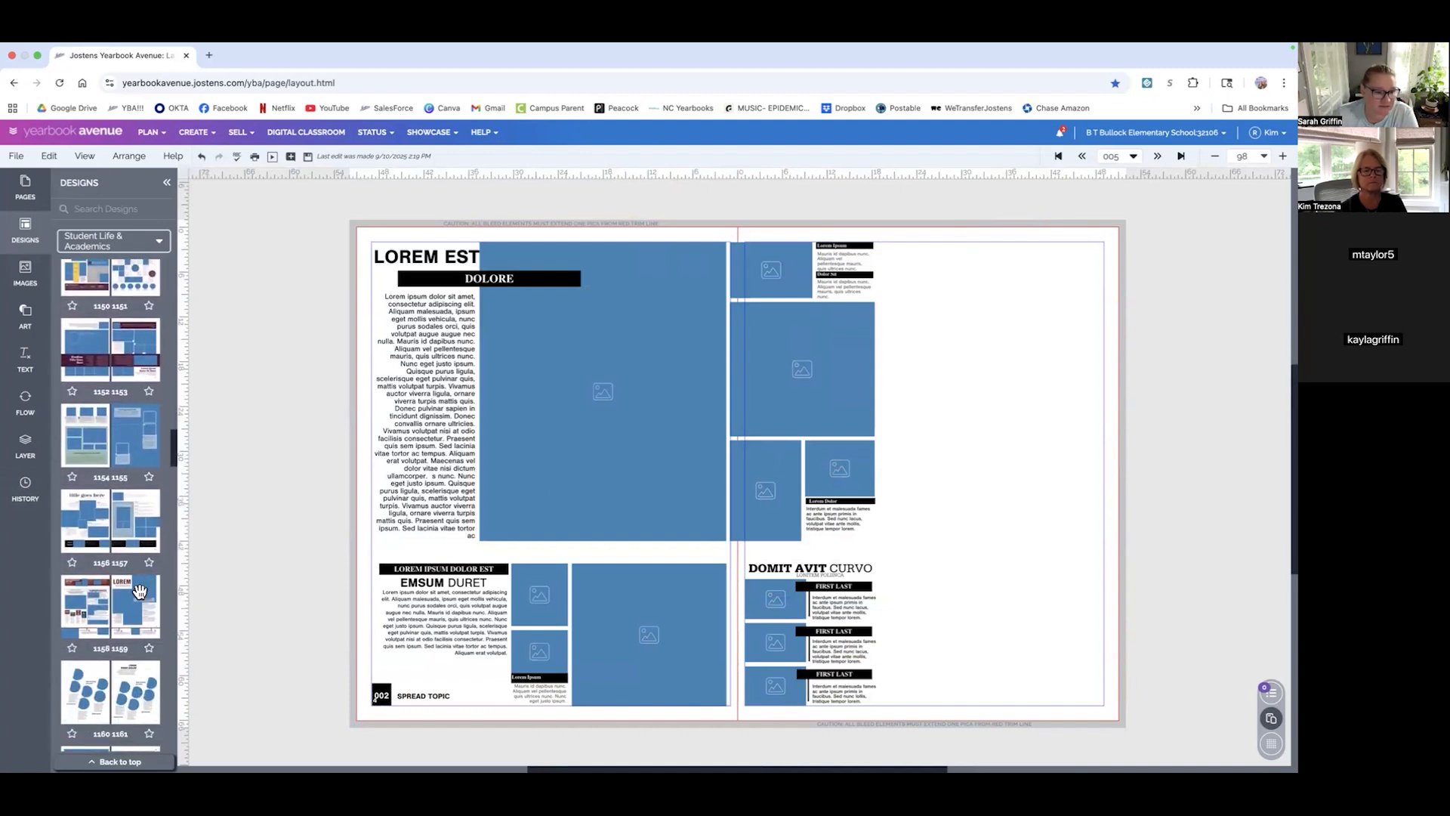
scroll(139, 591, down, 5)
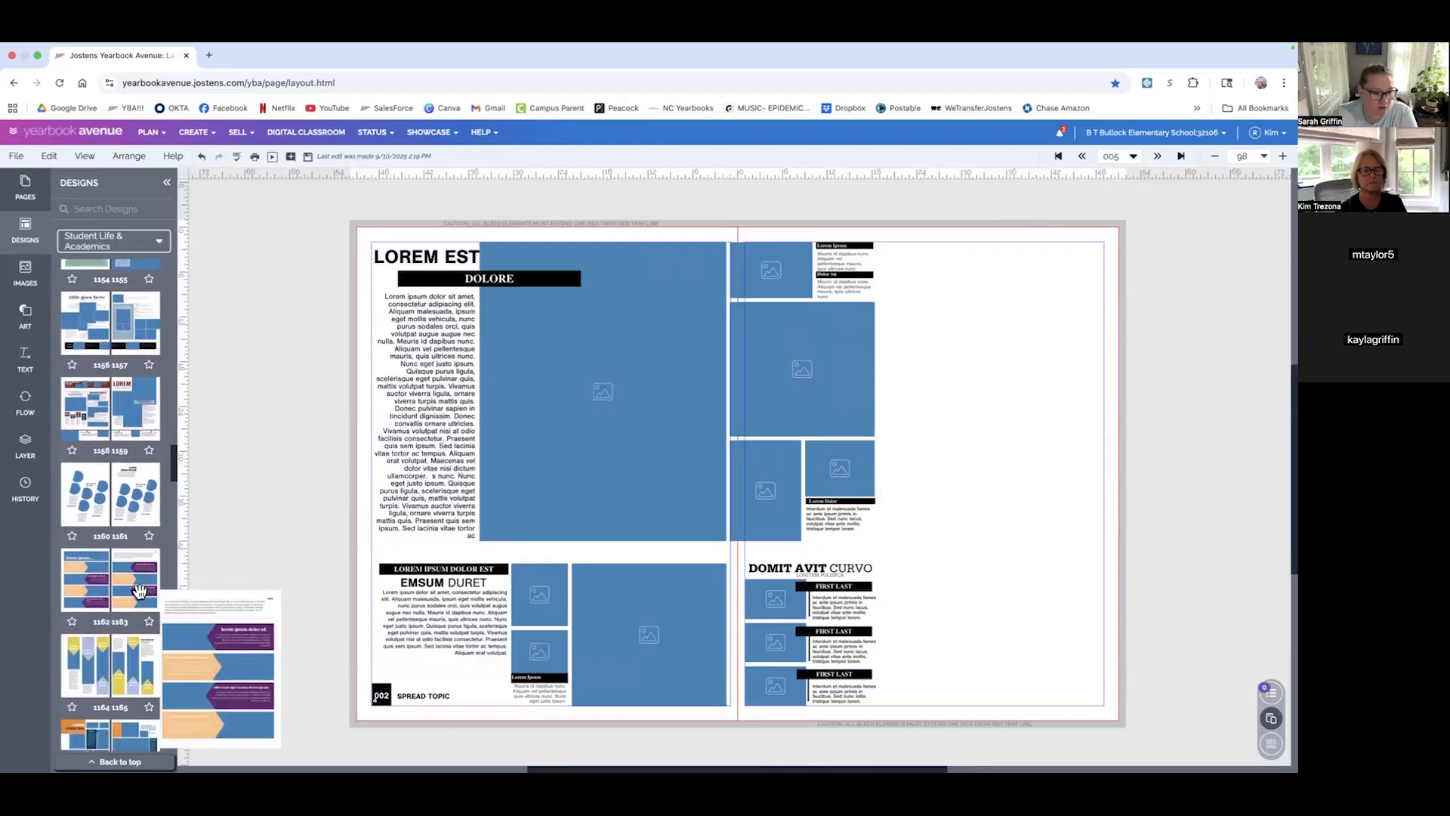
drag(145, 372, 899, 441)
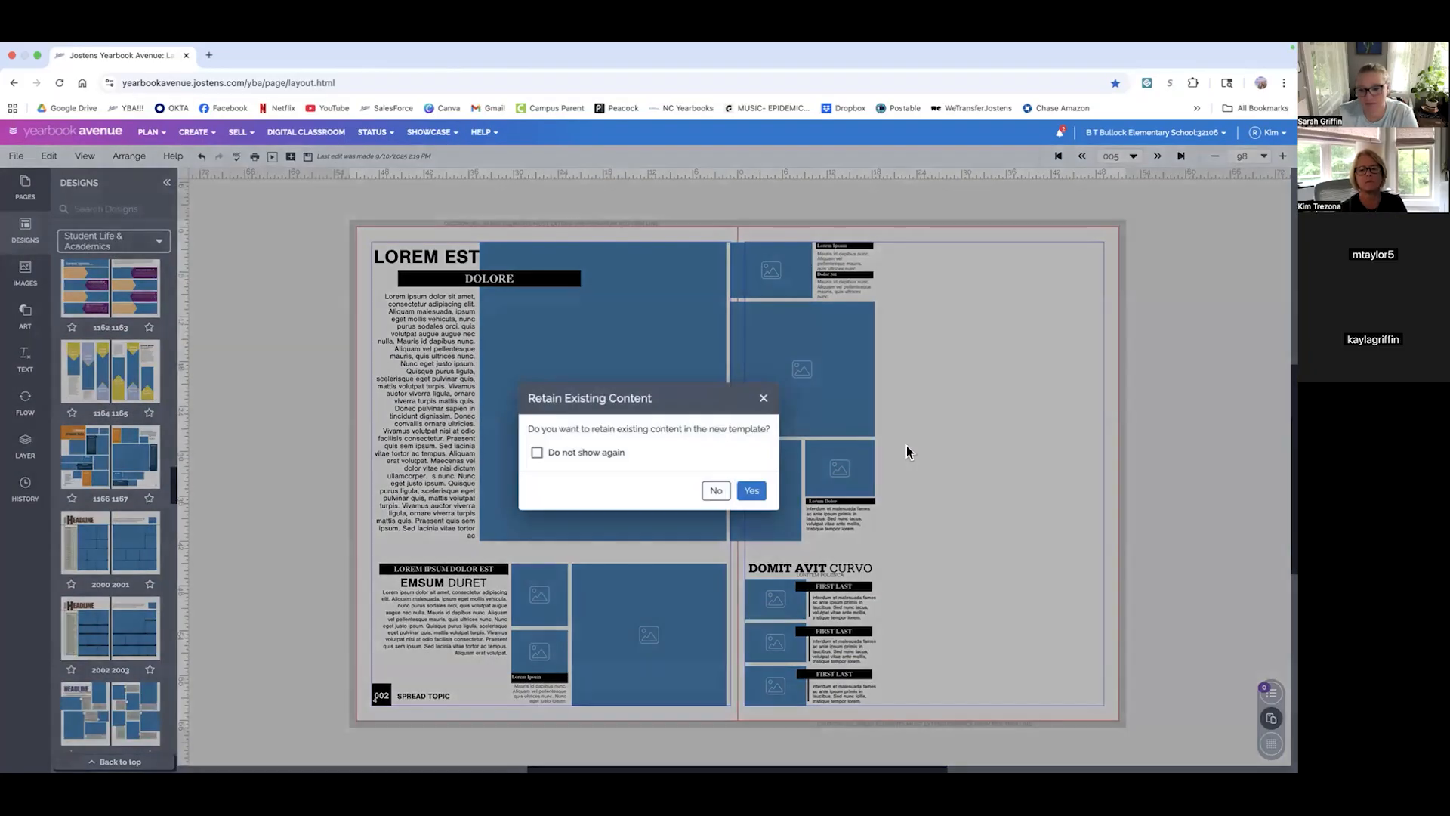
click(751, 491)
- Delete the added elements that overlap the locked modules, and shift the two remaining banner columns into the empty outer area
drag(842, 220, 258, 758)
key(Delete)
drag(888, 736, 1217, 206)
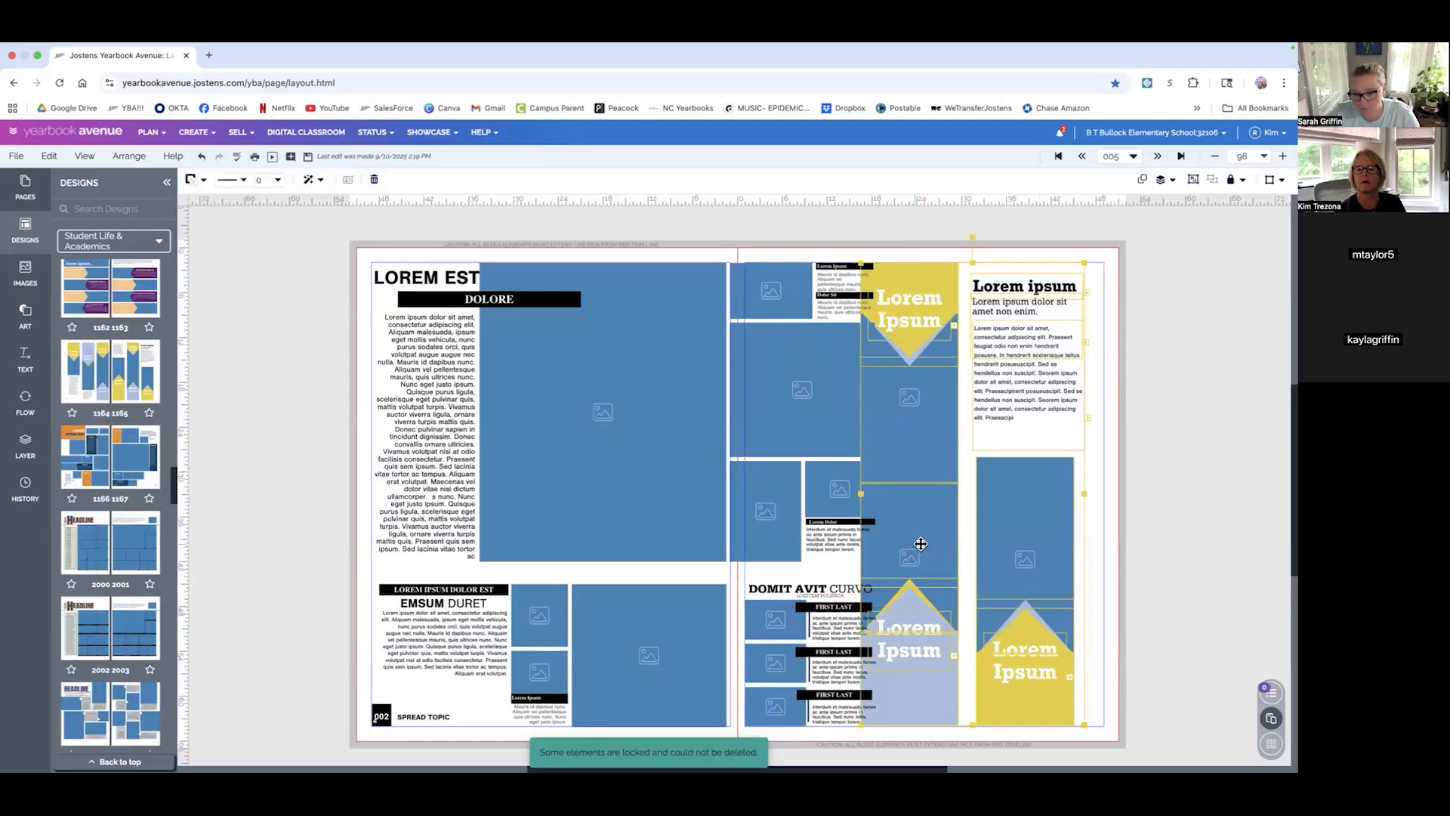
drag(1013, 526, 1045, 525)
scroll(1046, 525, right, 3)
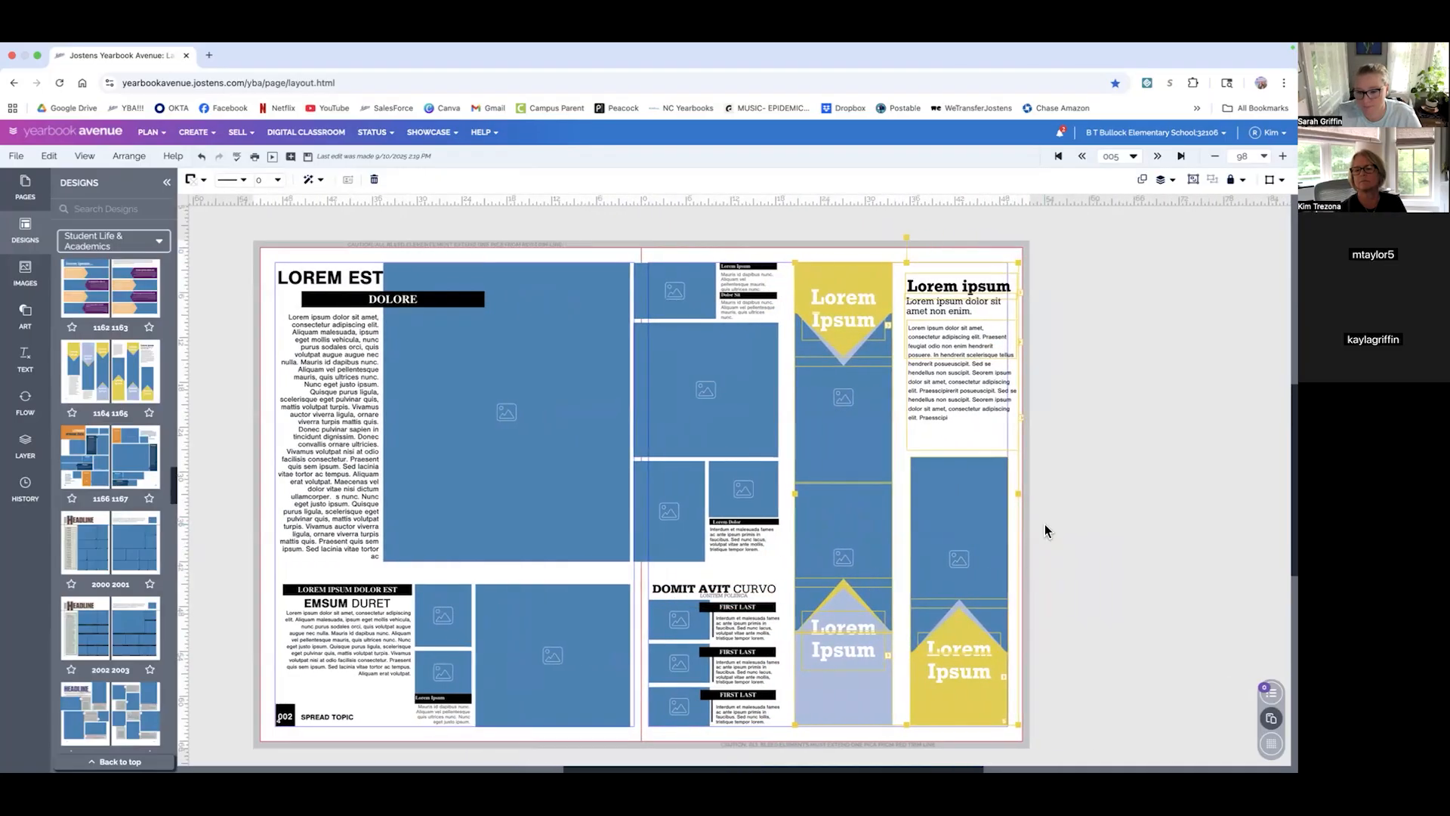
- Nudge the outermost banner column slightly left and narrow its body text box to fit the page margin
drag(1045, 729, 932, 243)
key(Left)
key(Left)
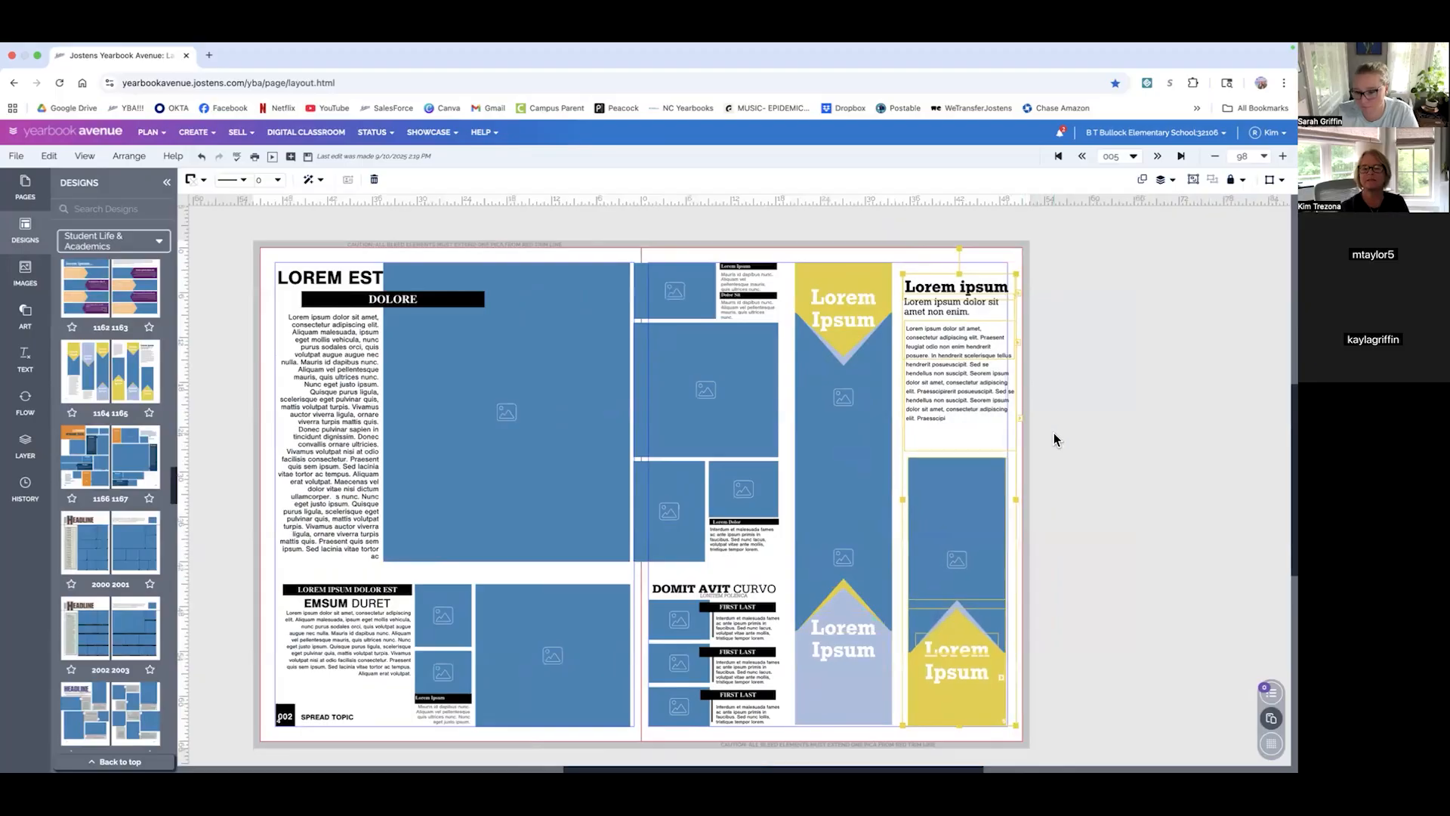
click(1053, 432)
drag(1053, 432, 1004, 407)
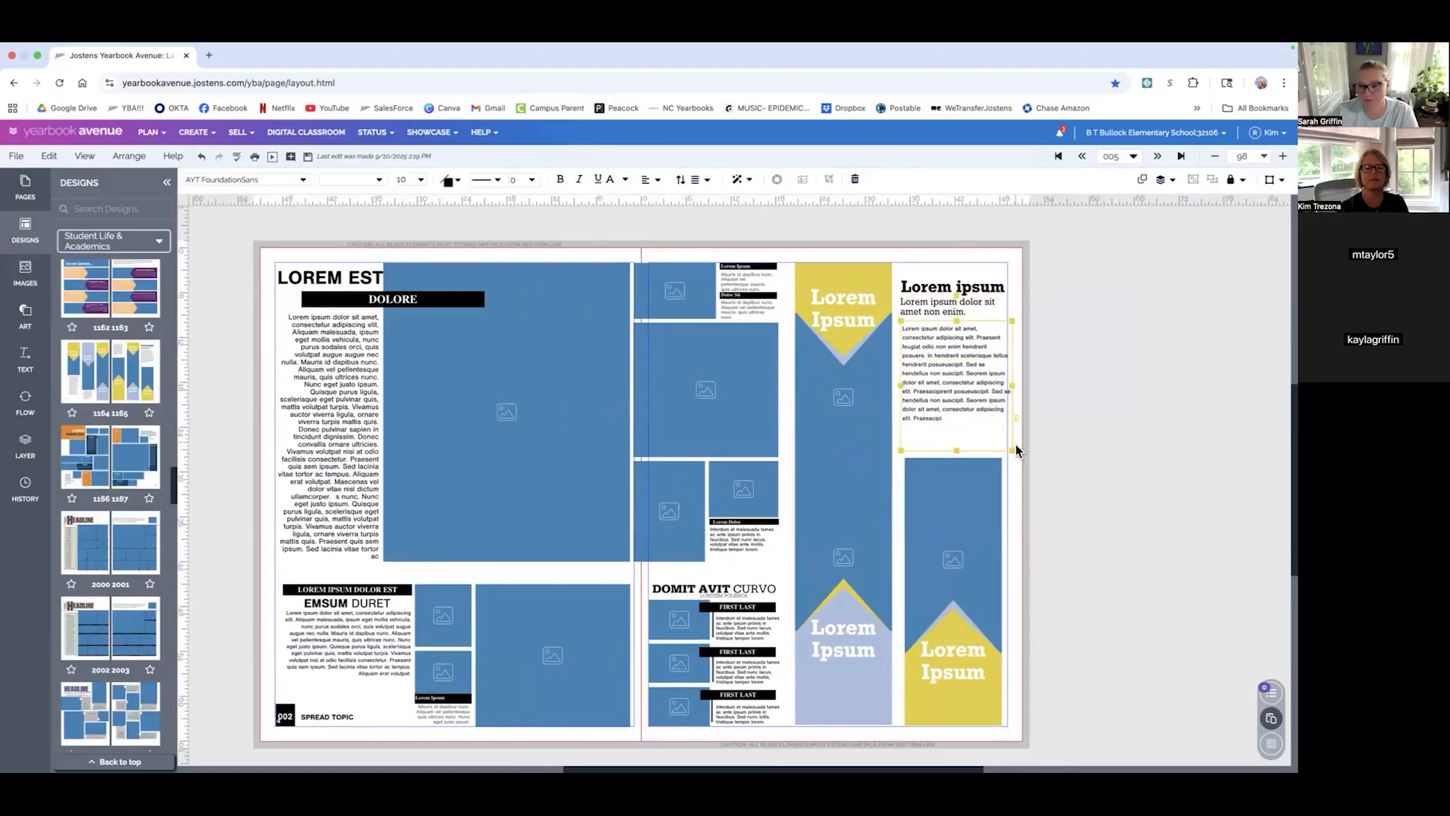
click(1032, 460)
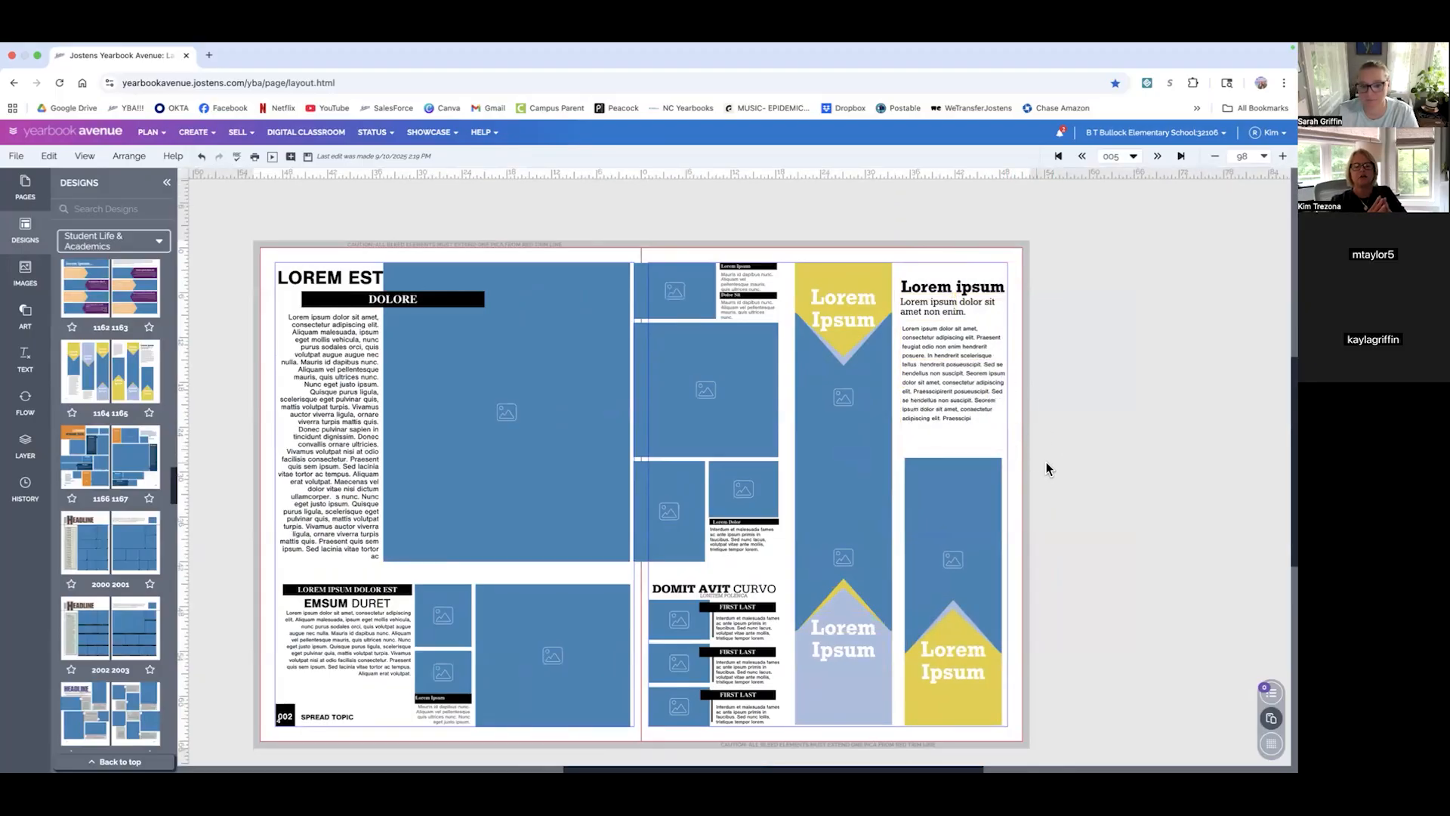
- Change the three white Lorem Ipsum banner headings to AYT Urbano Black and enlarge their text boxes to fit the text
scroll(1077, 450, down, 1)
click(891, 279)
shift+click(984, 621)
shift+click(859, 613)
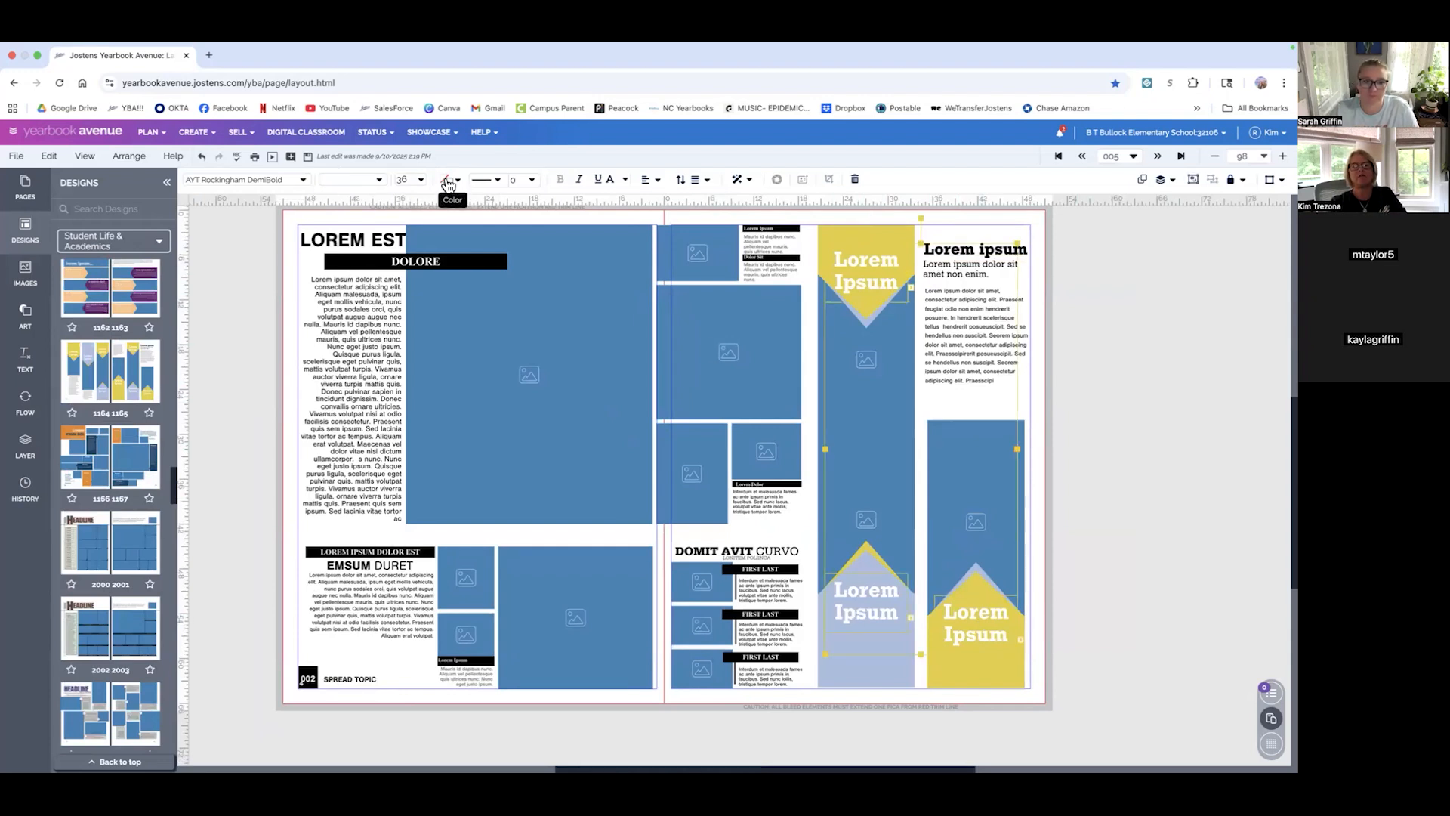
click(291, 181)
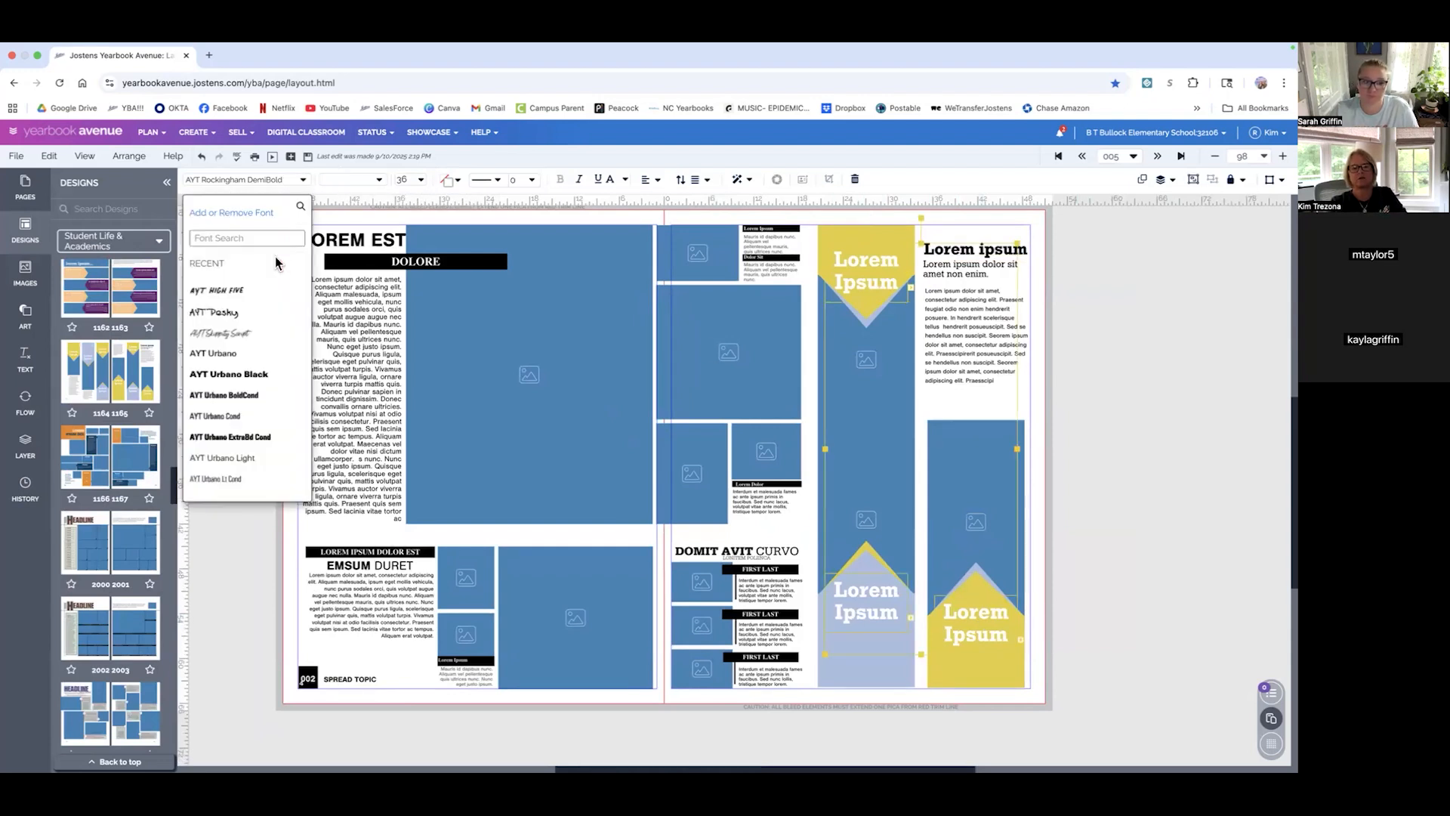
click(237, 376)
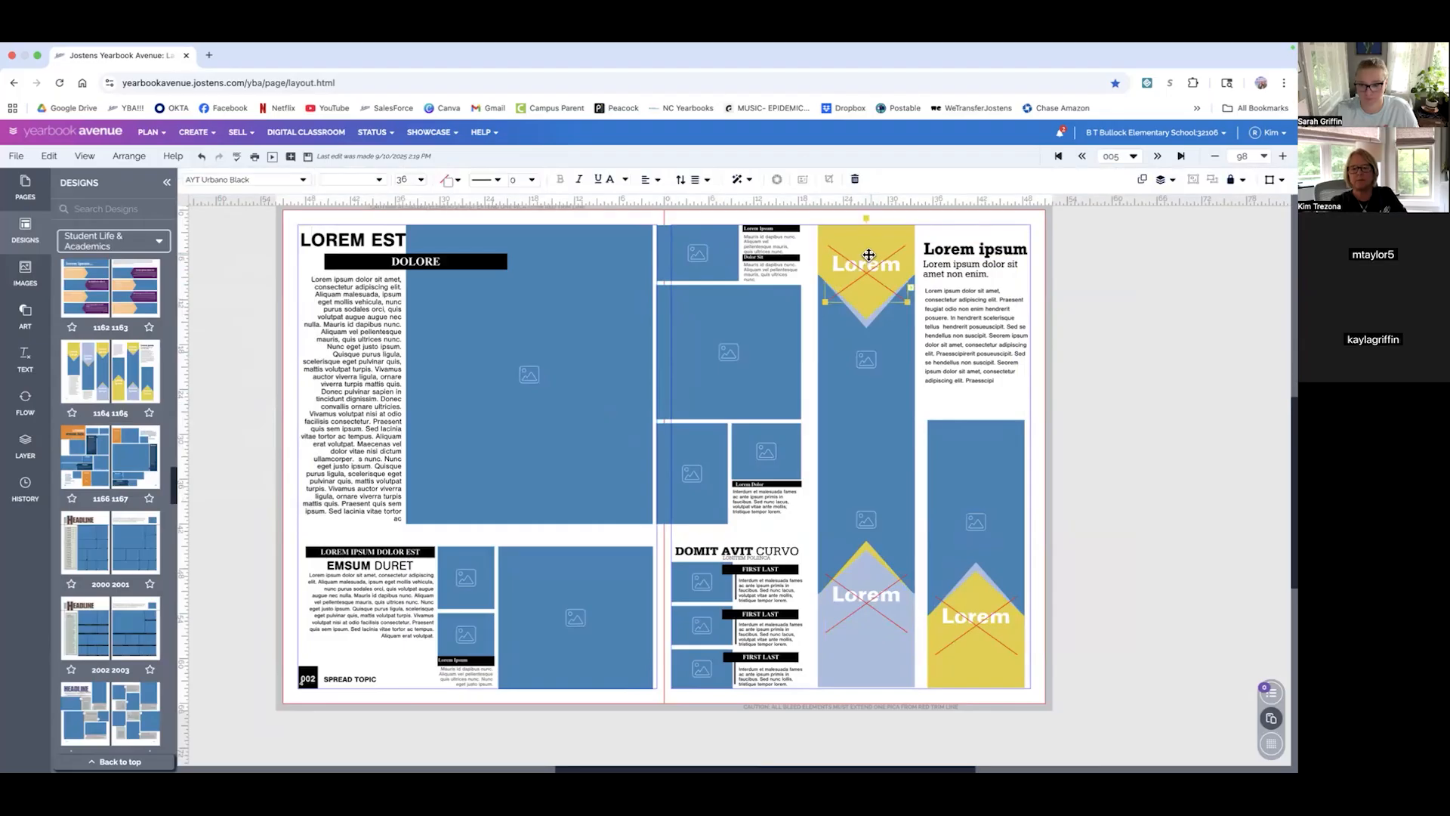
click(863, 607)
click(977, 648)
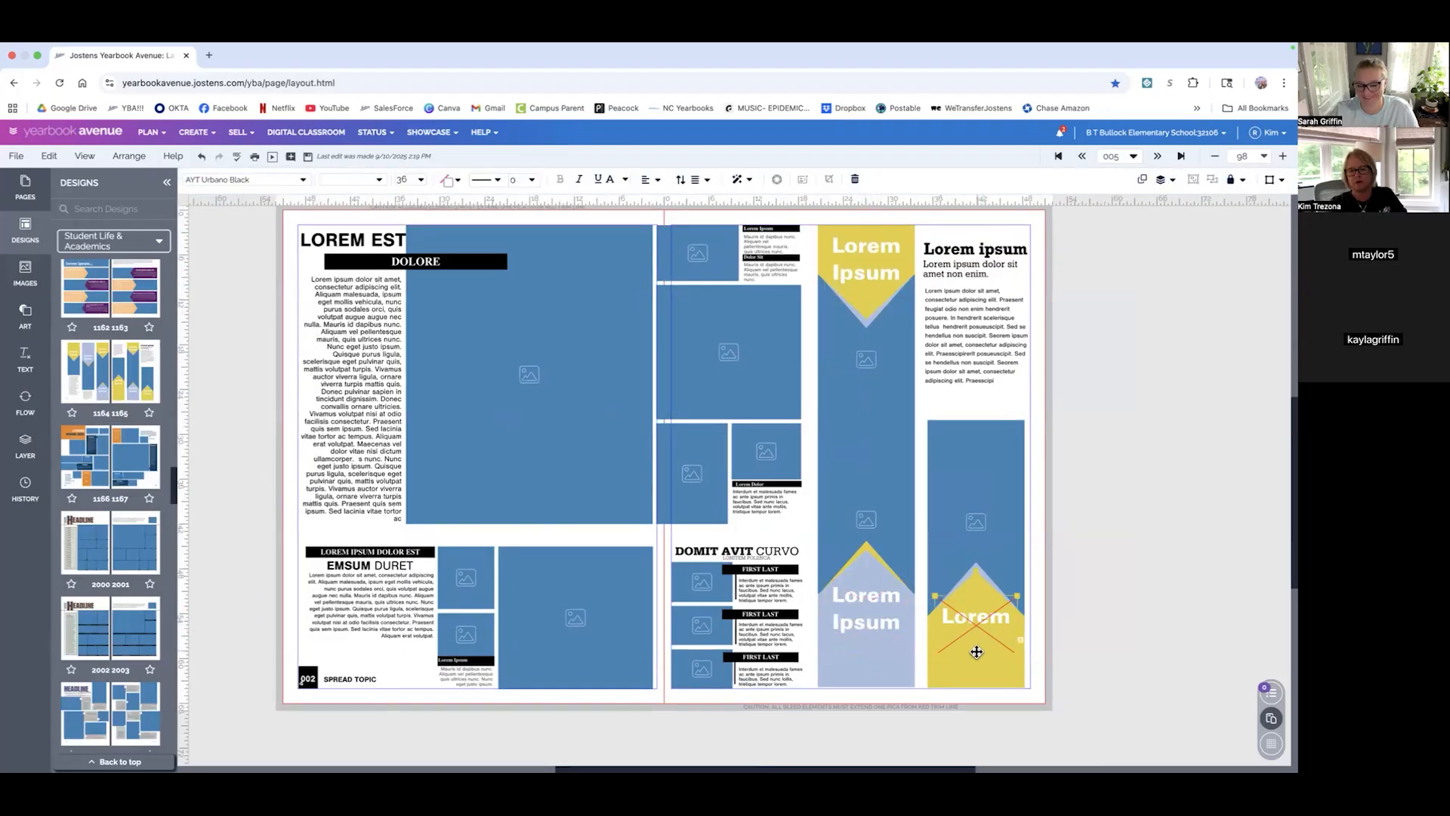
click(1080, 689)
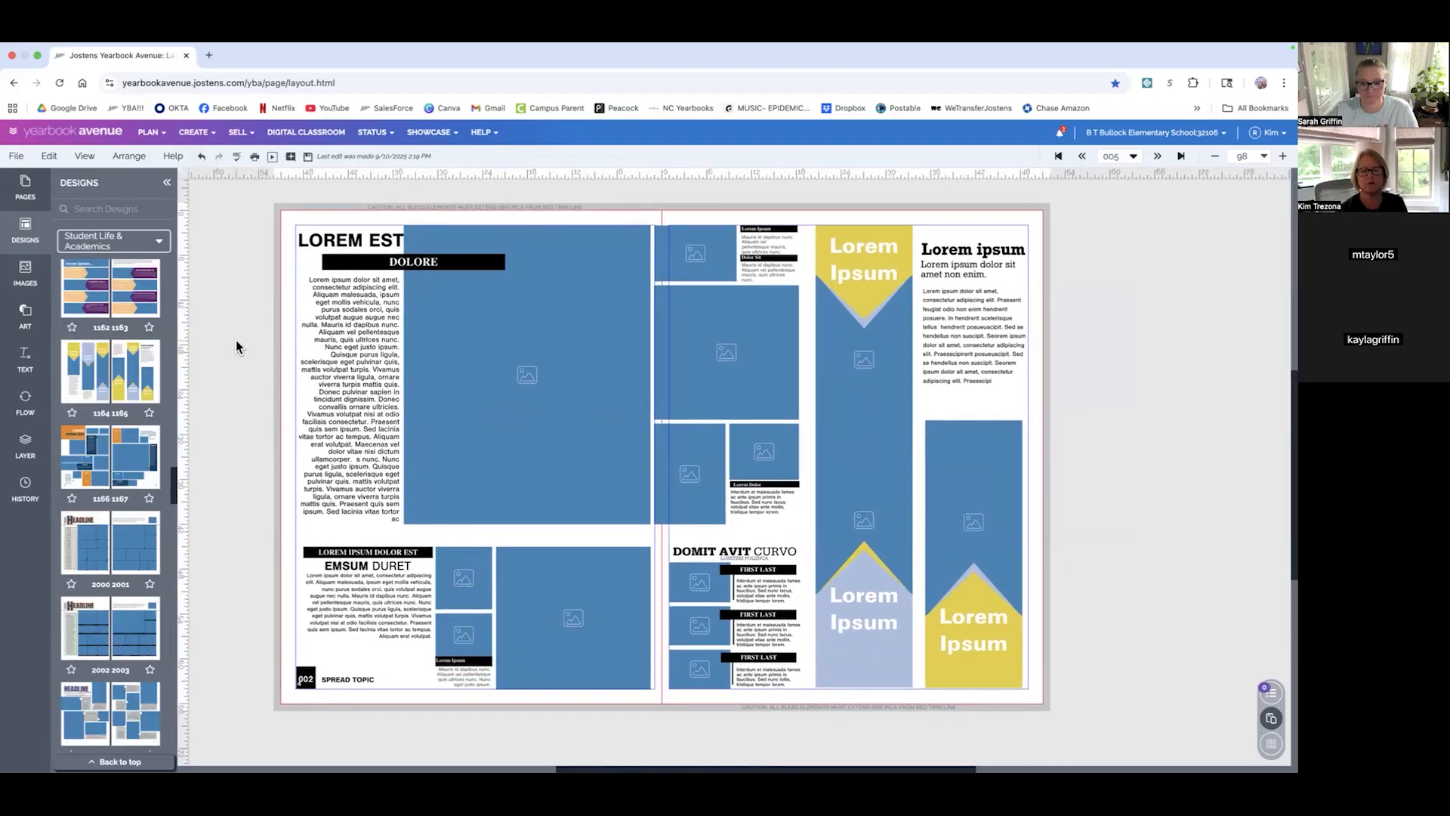
- Move the inner banner column slightly right to tighten the gap to the outer column, and save the spread
drag(853, 207, 899, 667)
click(1065, 636)
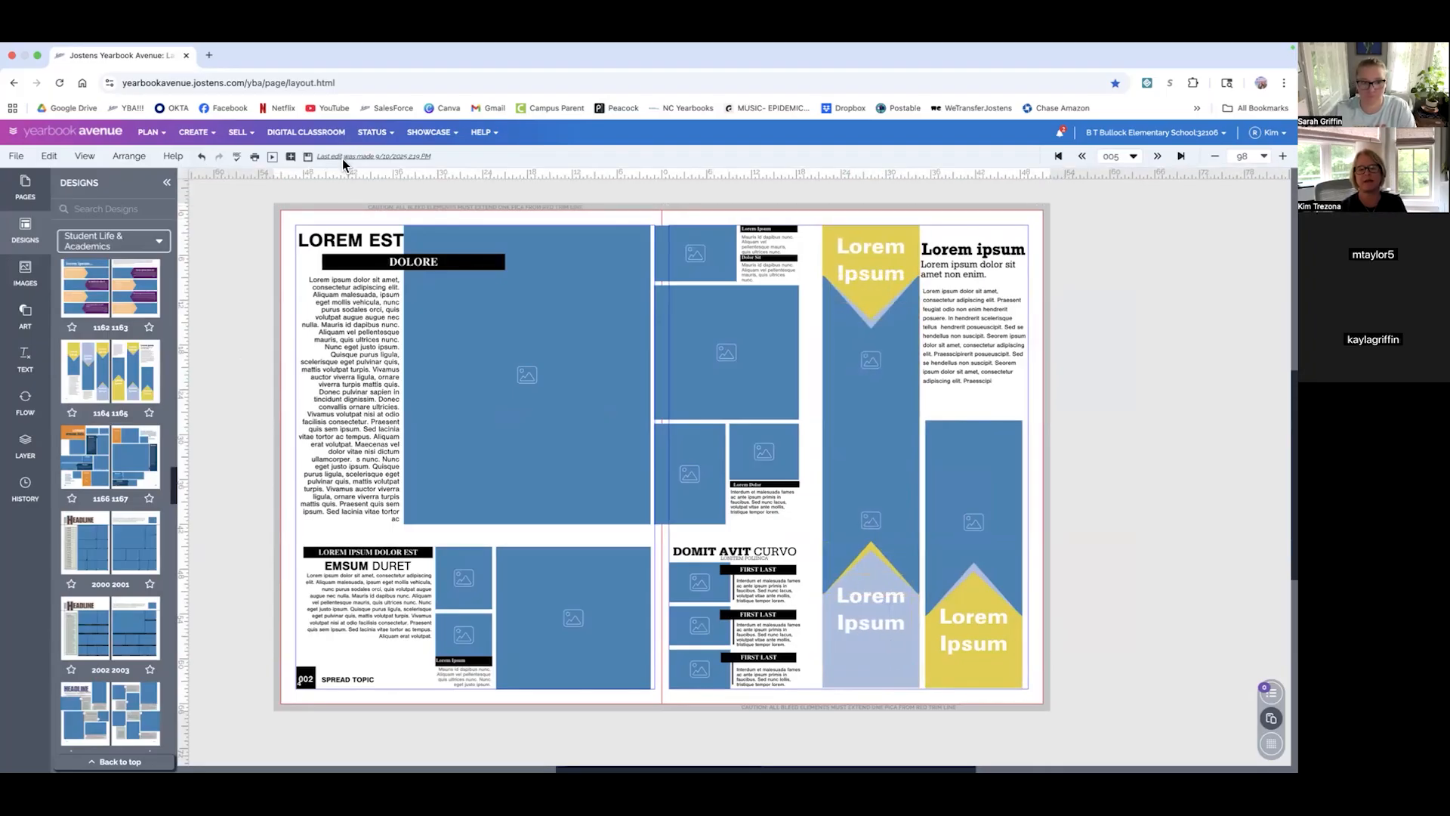
click(307, 160)
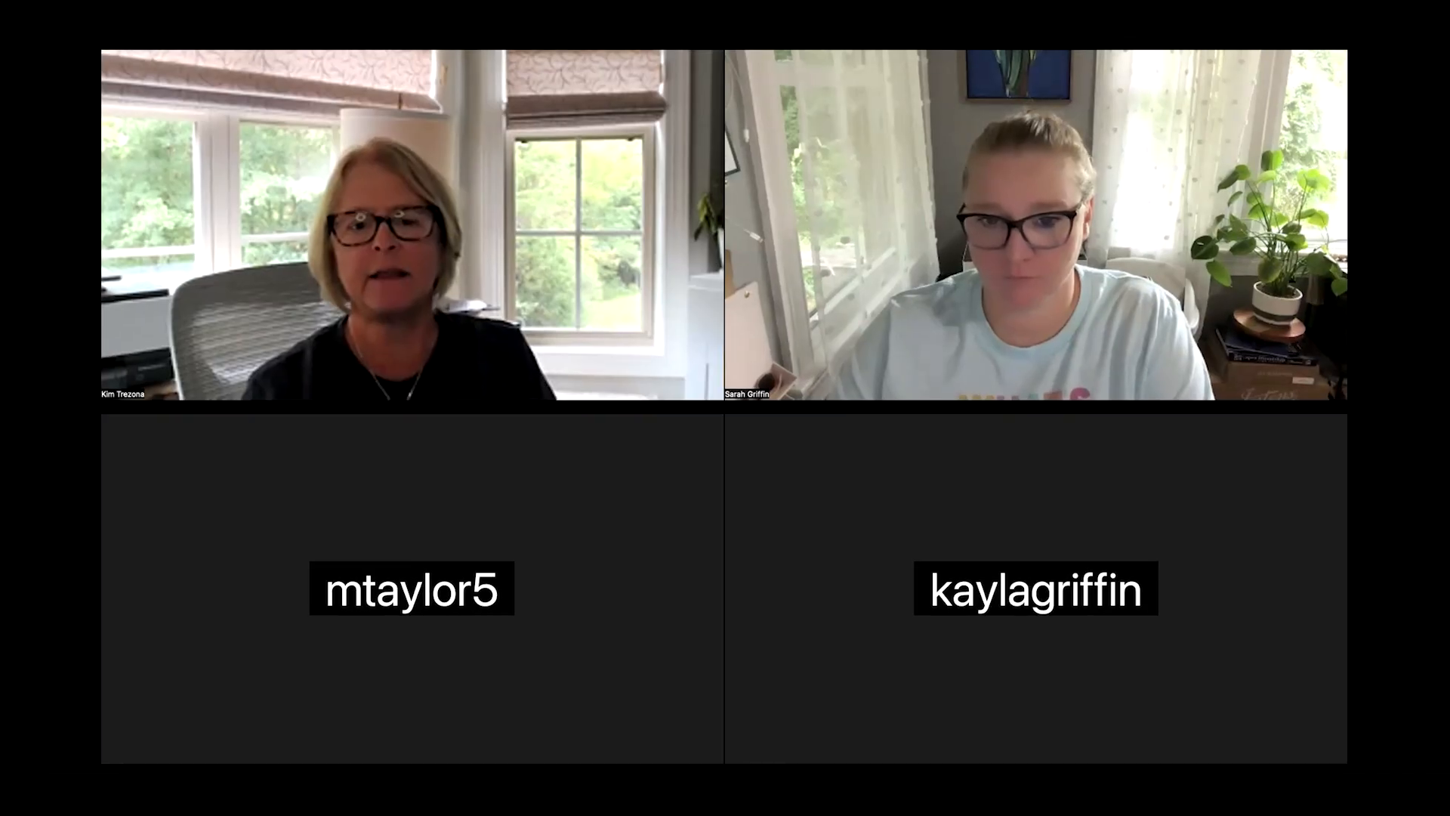
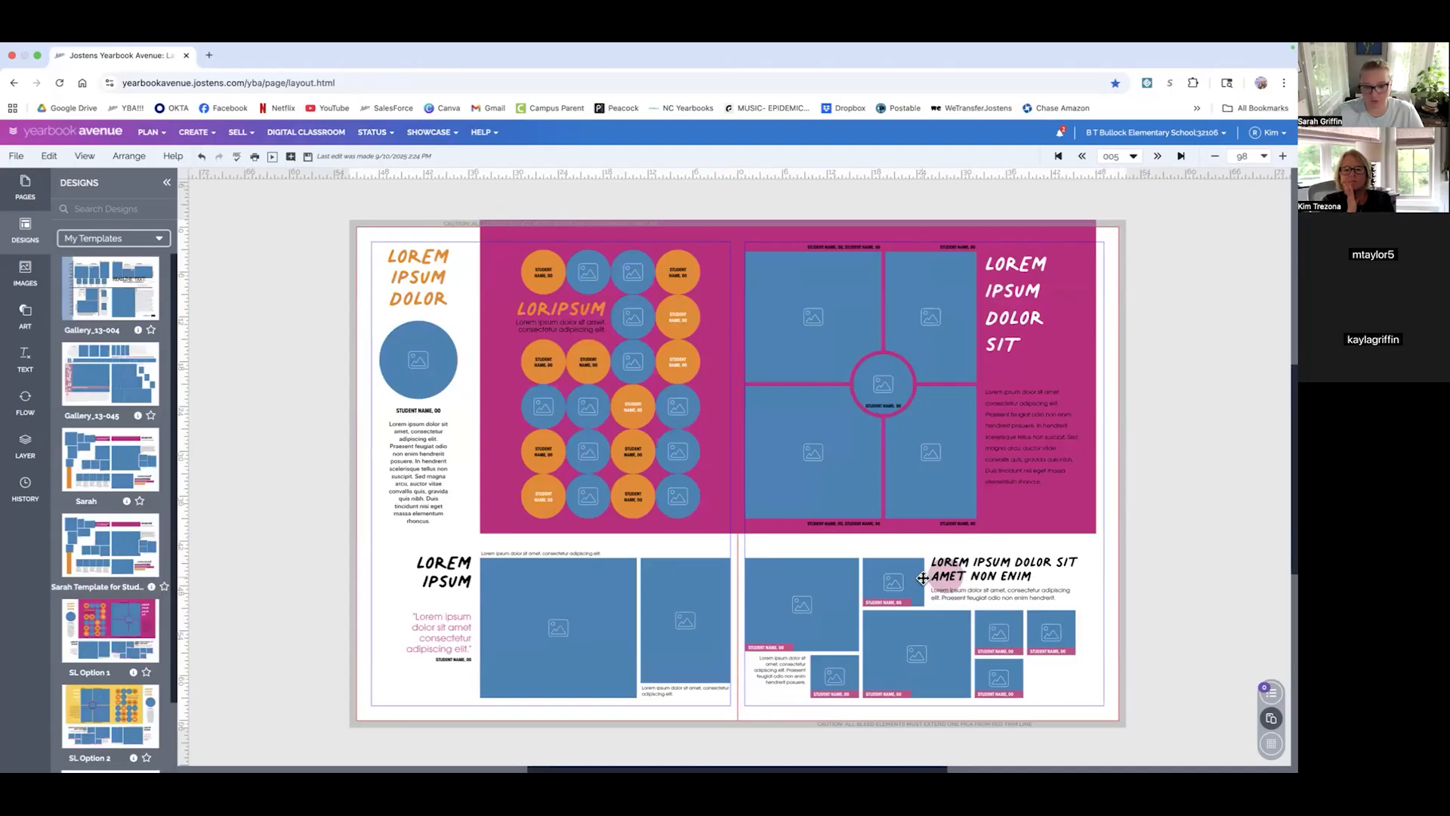
scroll(921, 578, down, 5)
scroll(922, 578, right, 2)
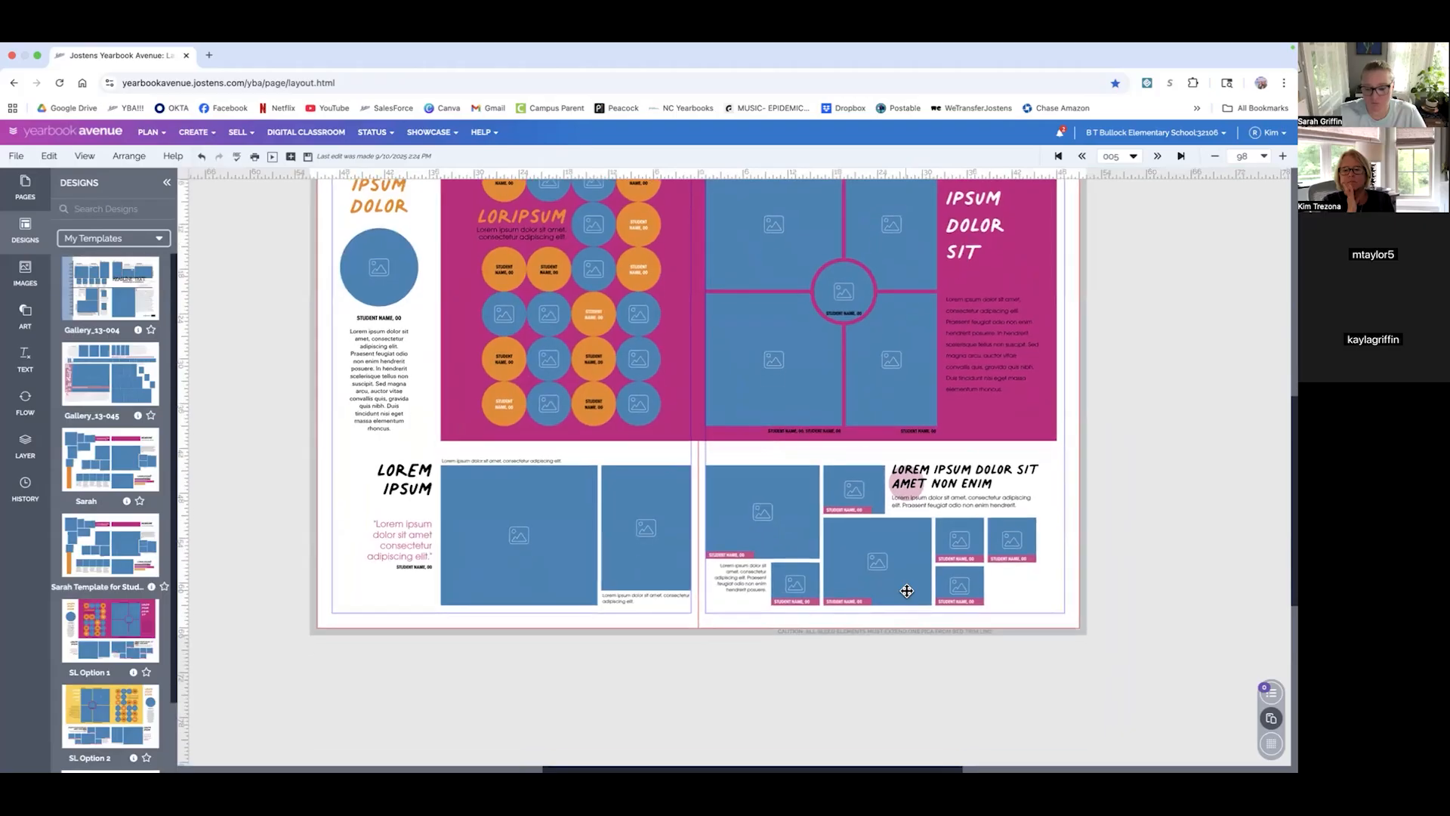
scroll(971, 545, left, 2)
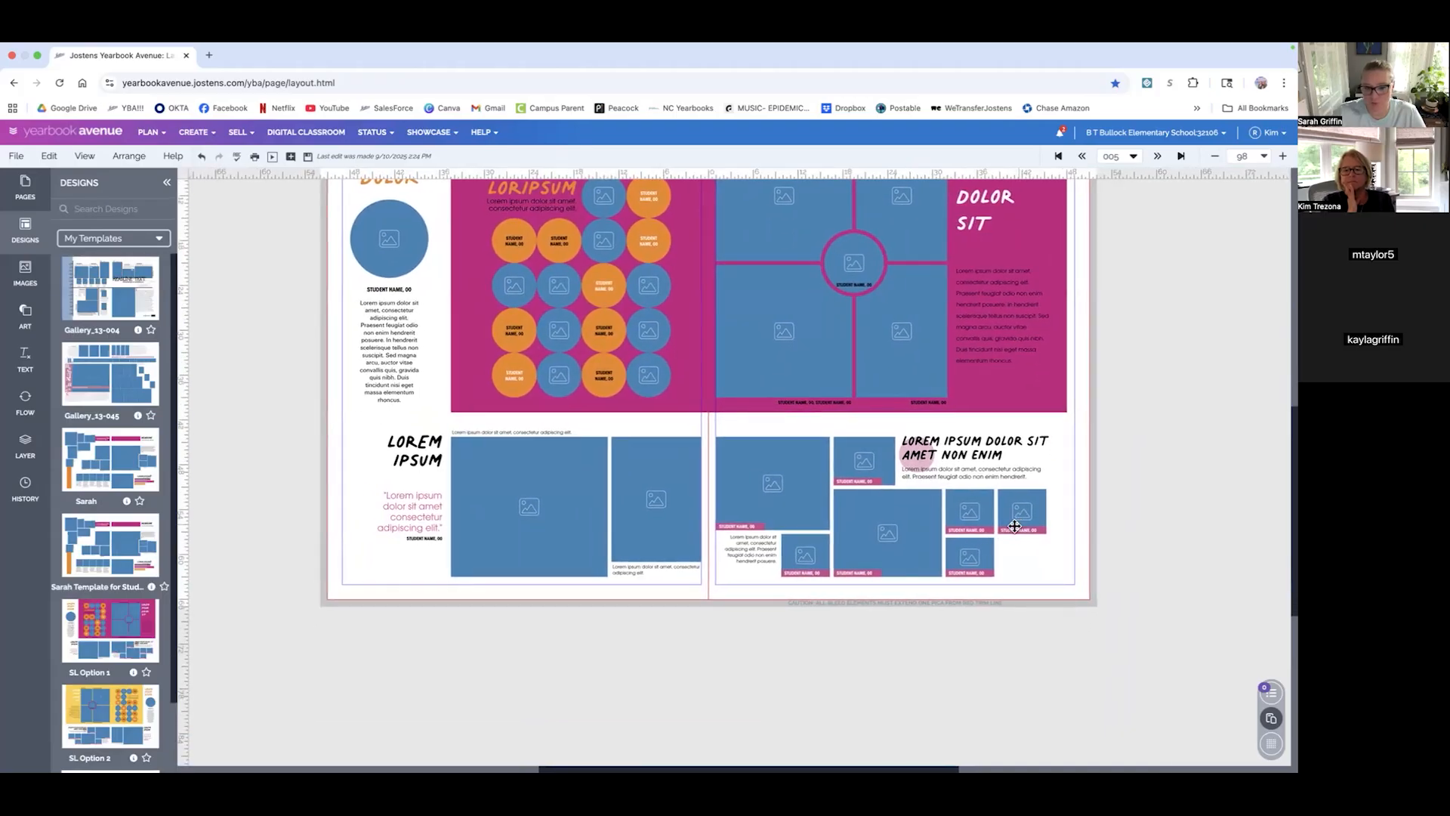
scroll(657, 392, up, 7)
scroll(658, 392, left, 2)
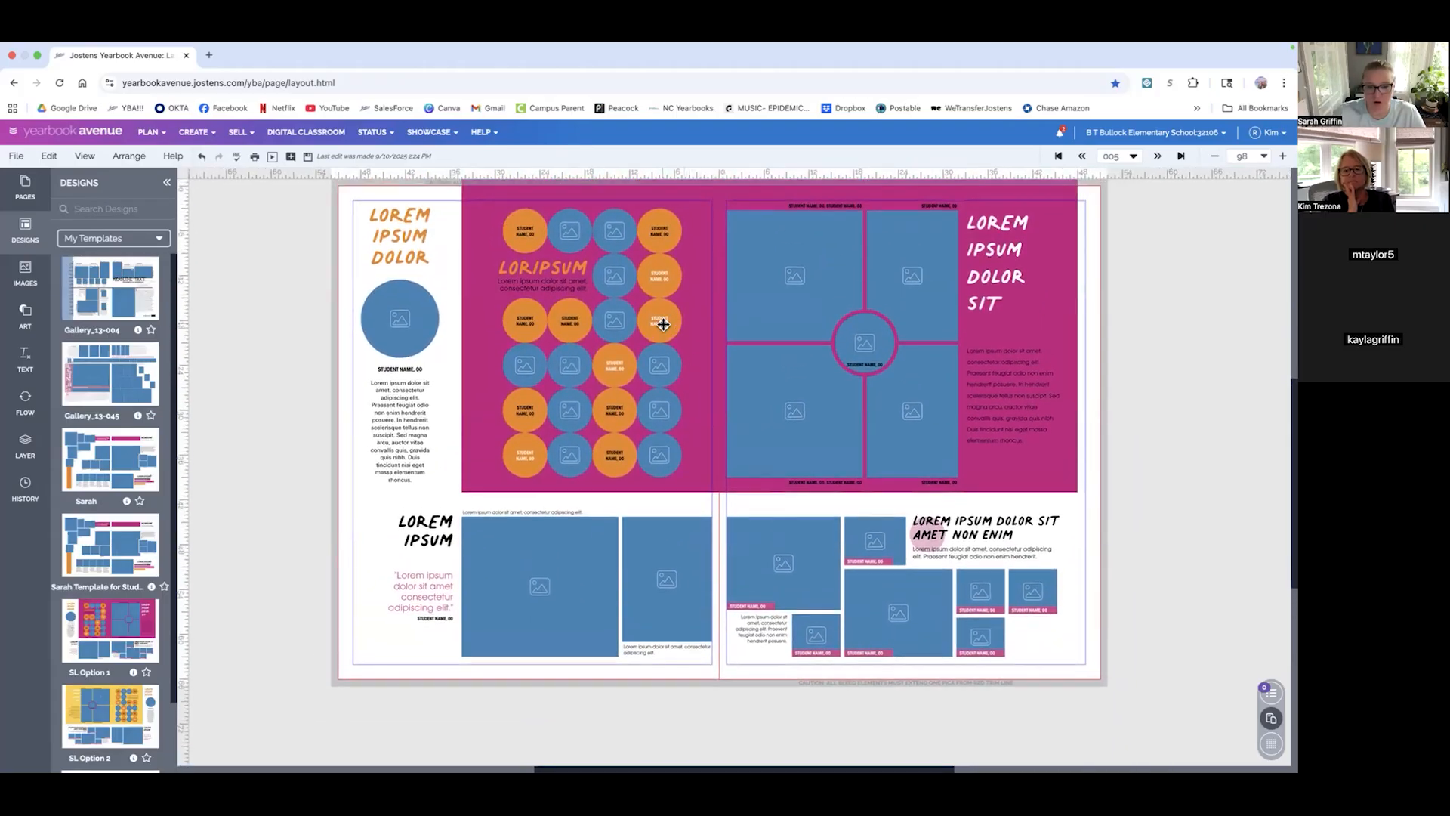
- Delete the magenta background block behind the student circles on the left-hand page and show the layout grid
scroll(661, 327, up, 2)
scroll(663, 337, up, 5)
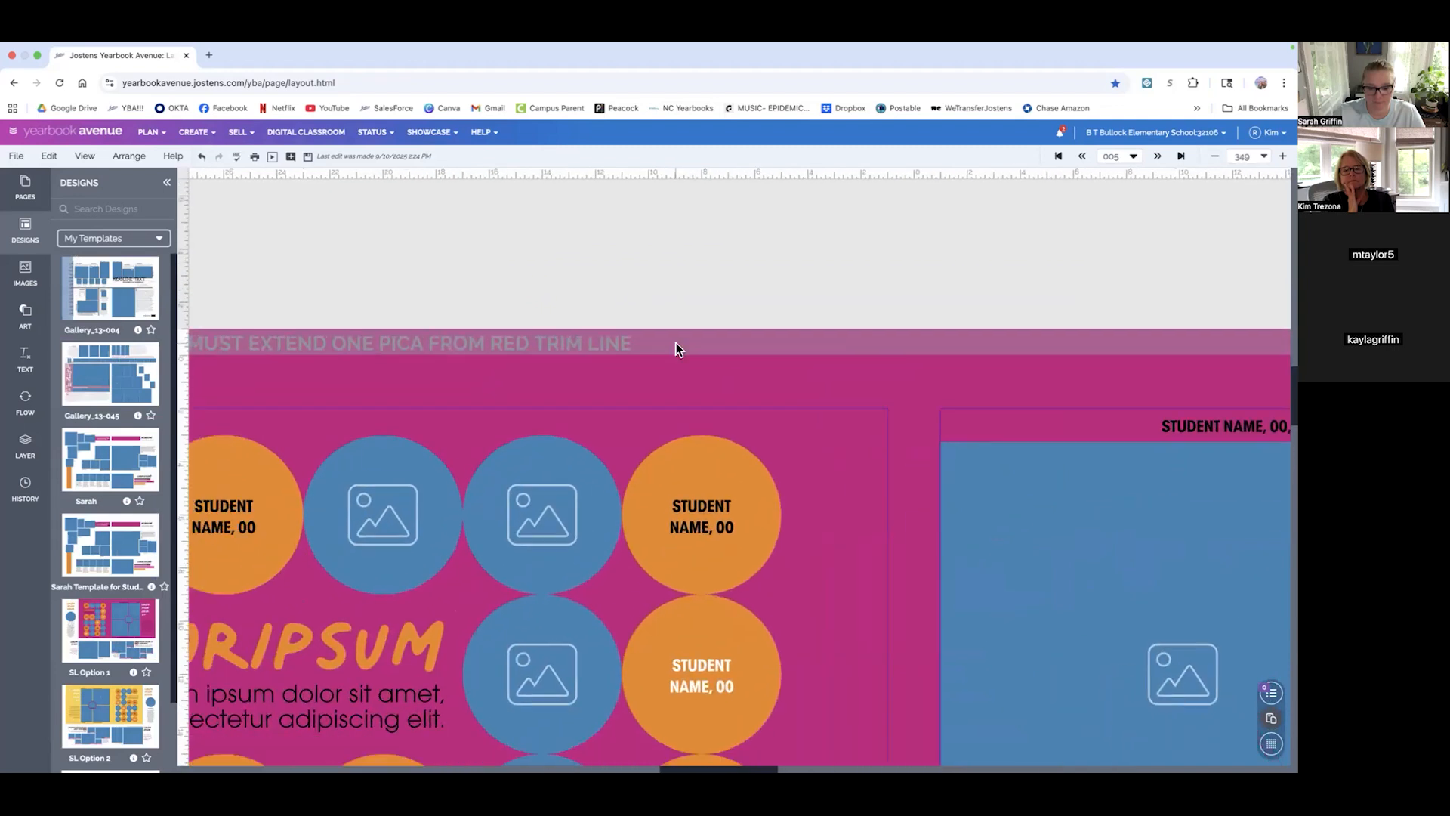
scroll(676, 343, down, 2)
scroll(898, 333, up, 1)
click(914, 328)
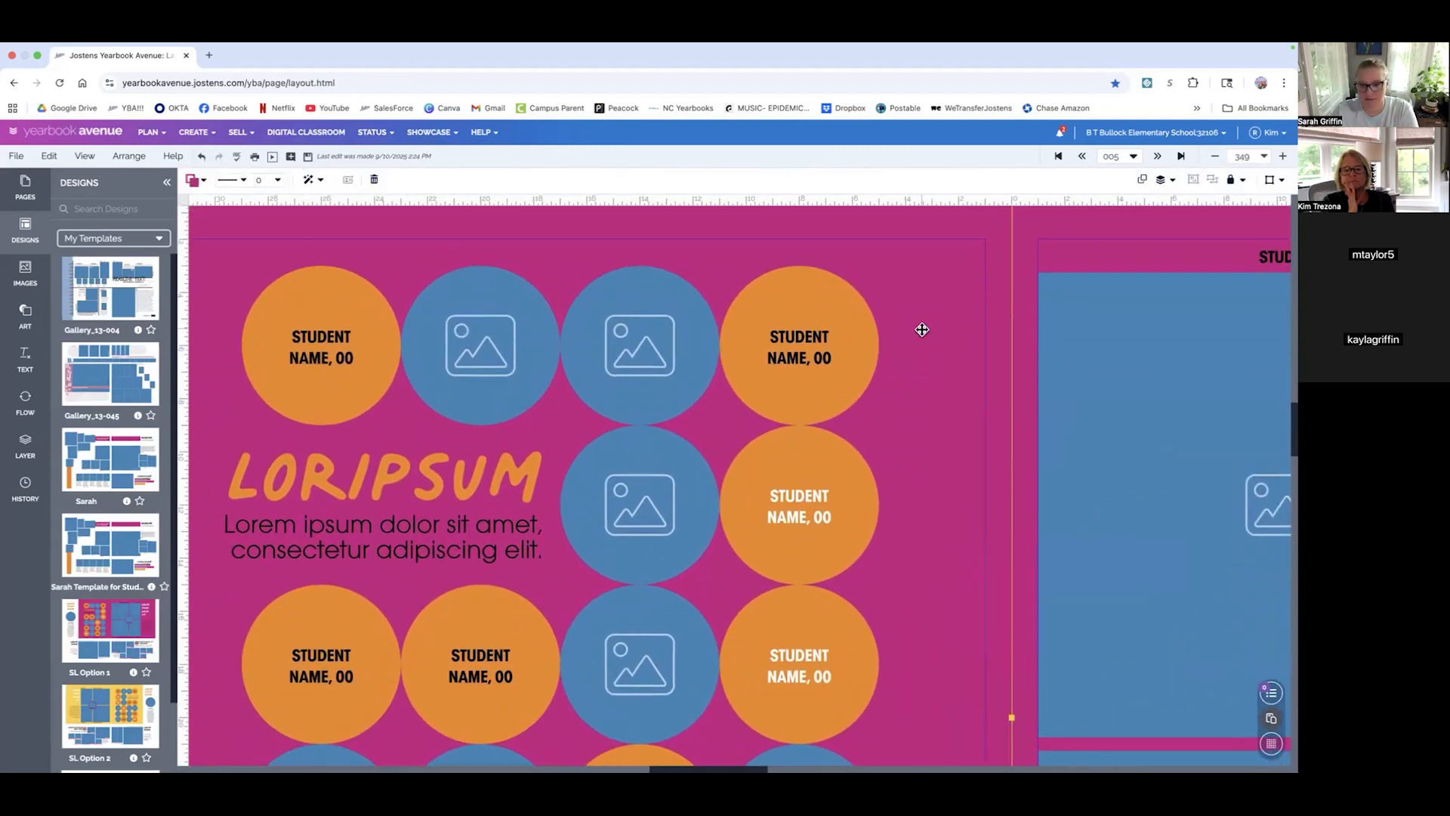
key(Delete)
scroll(937, 317, up, 1)
scroll(936, 317, left, 1)
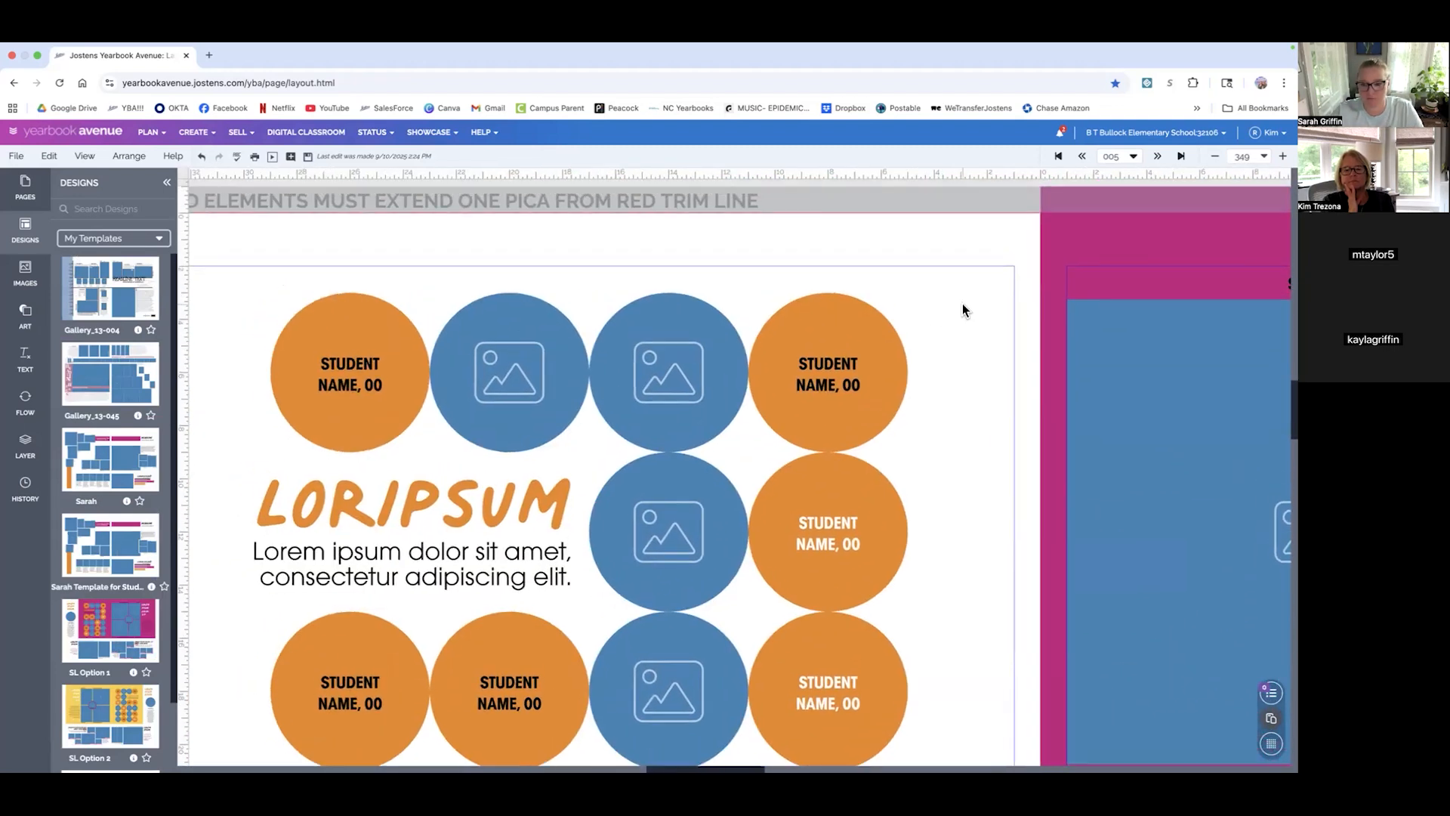
click(1270, 744)
- Select the top row of four circles and keep the Transform settings pinned open close to the row
drag(962, 314, 281, 348)
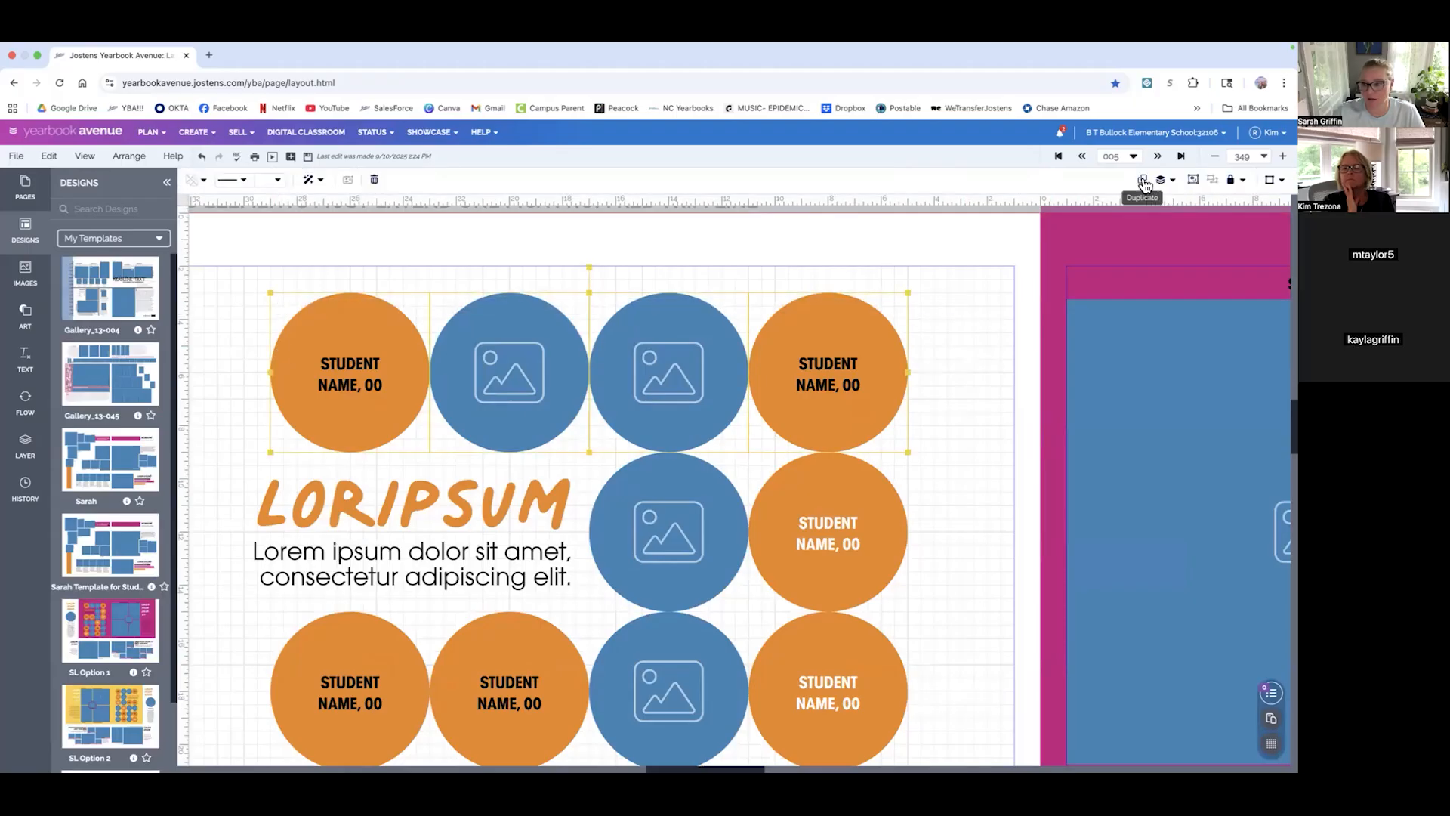
click(1271, 182)
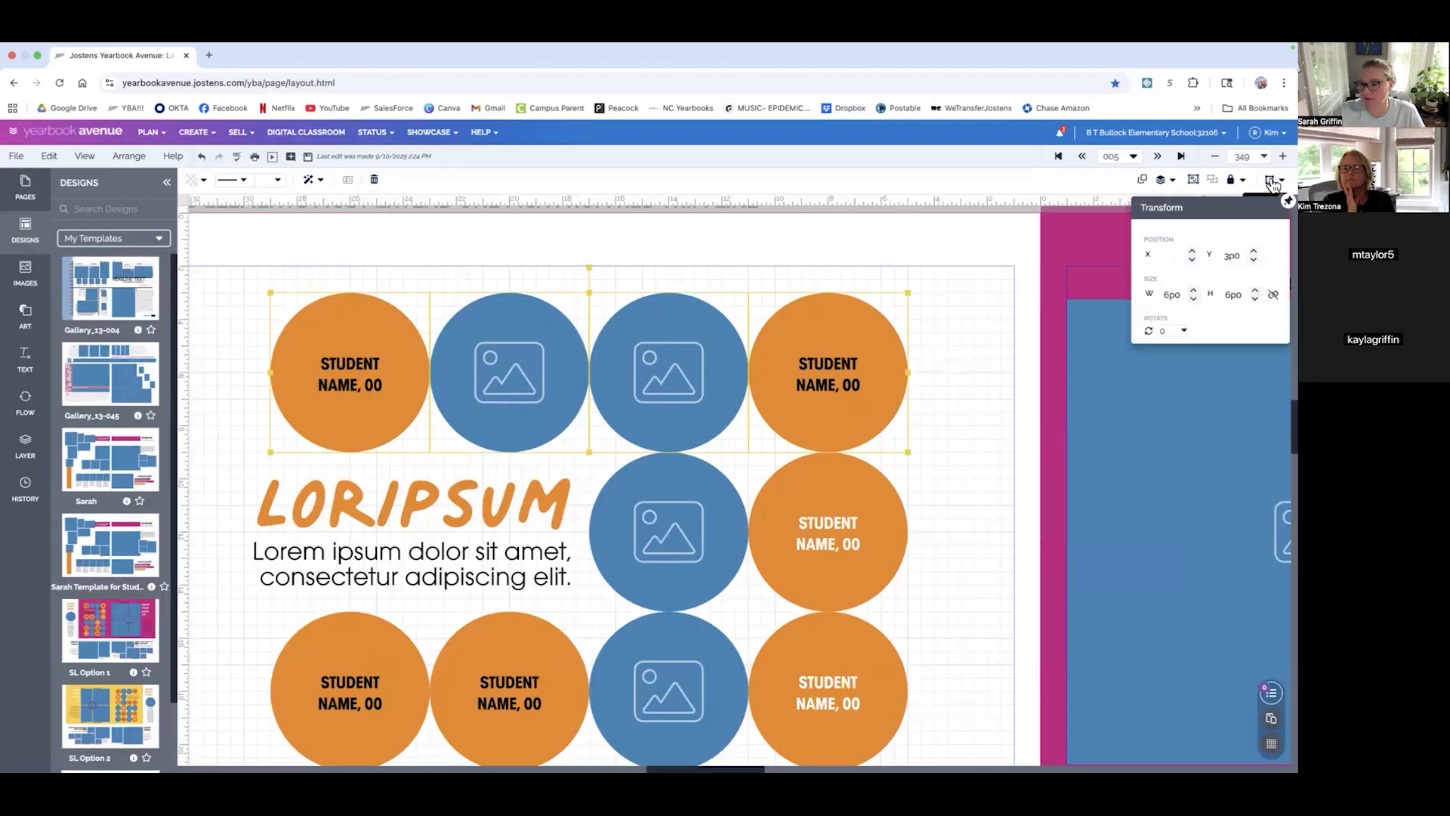
click(1282, 206)
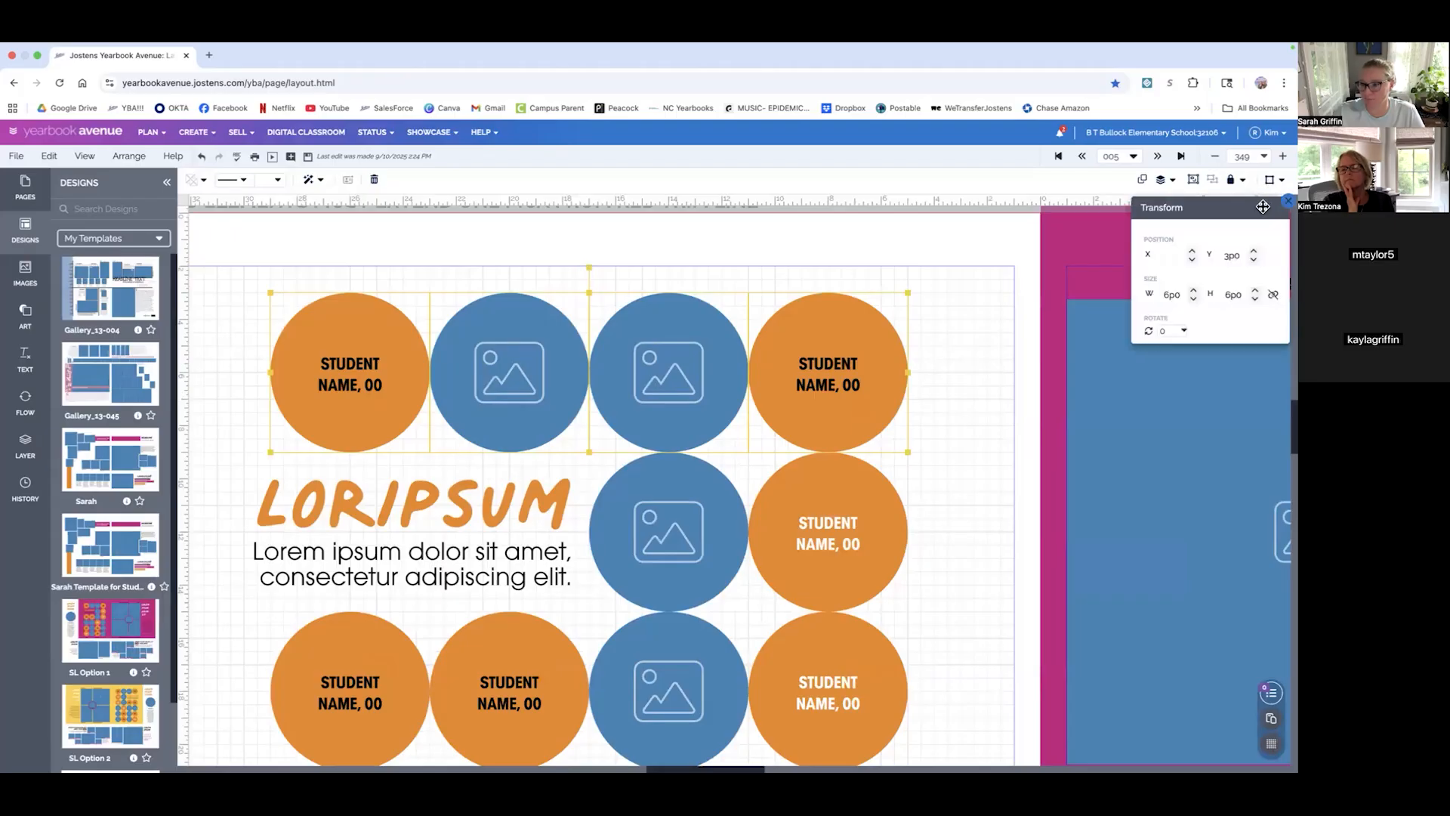
drag(1232, 212, 1039, 219)
- Try rotating the top row of four circles by 30 degrees, and undo the rotation
click(991, 340)
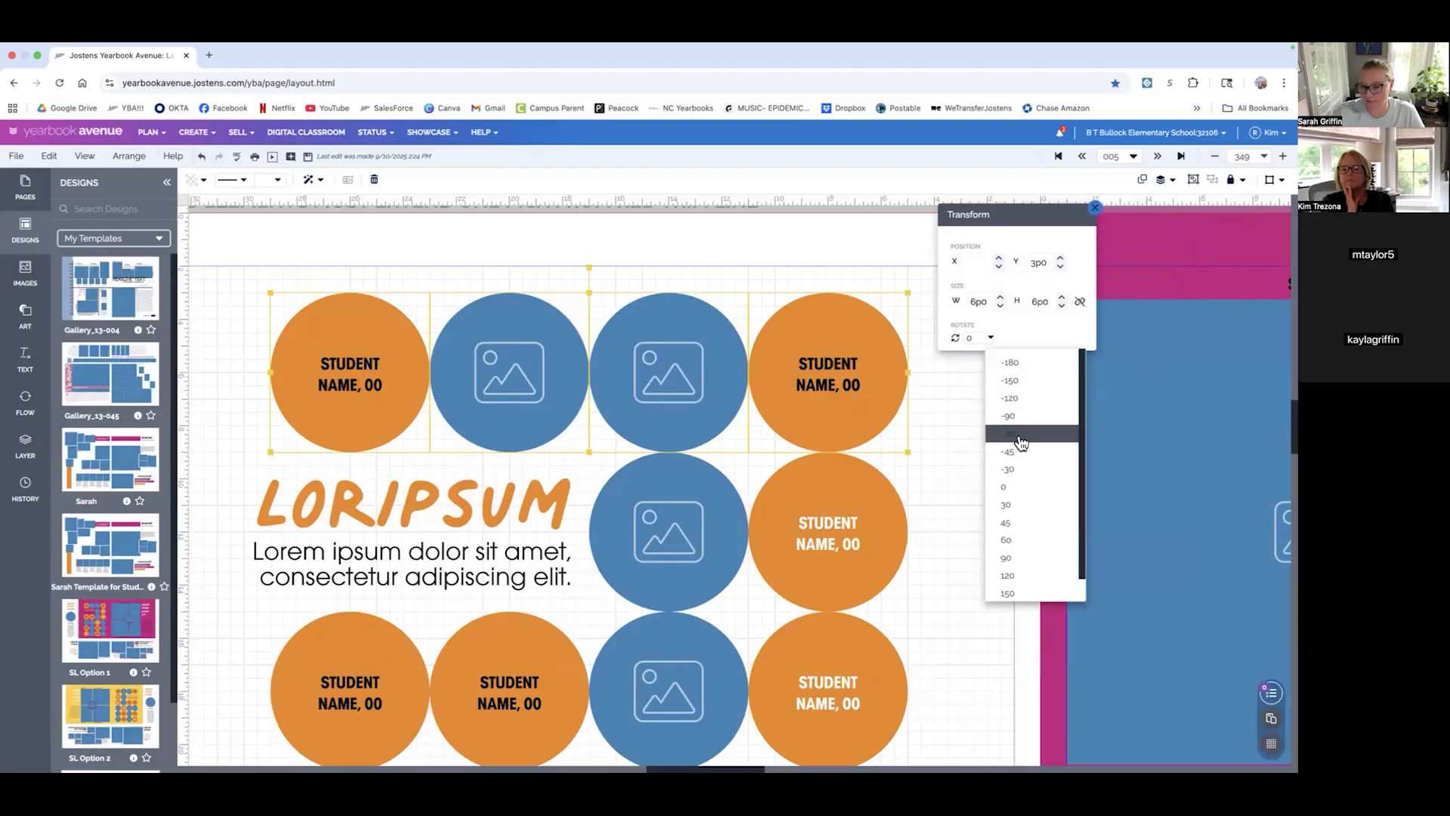
click(1020, 506)
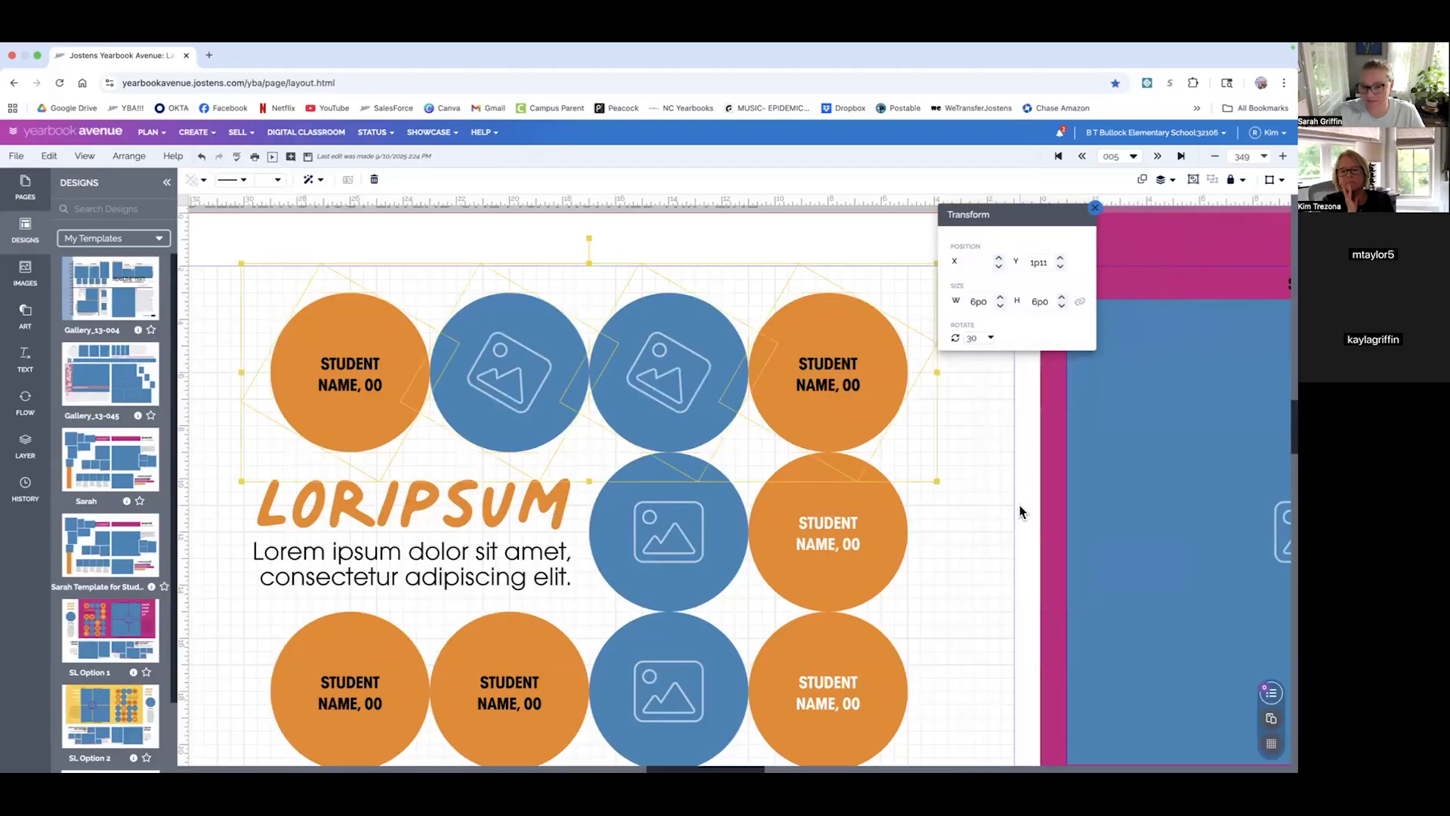
key(super+z)
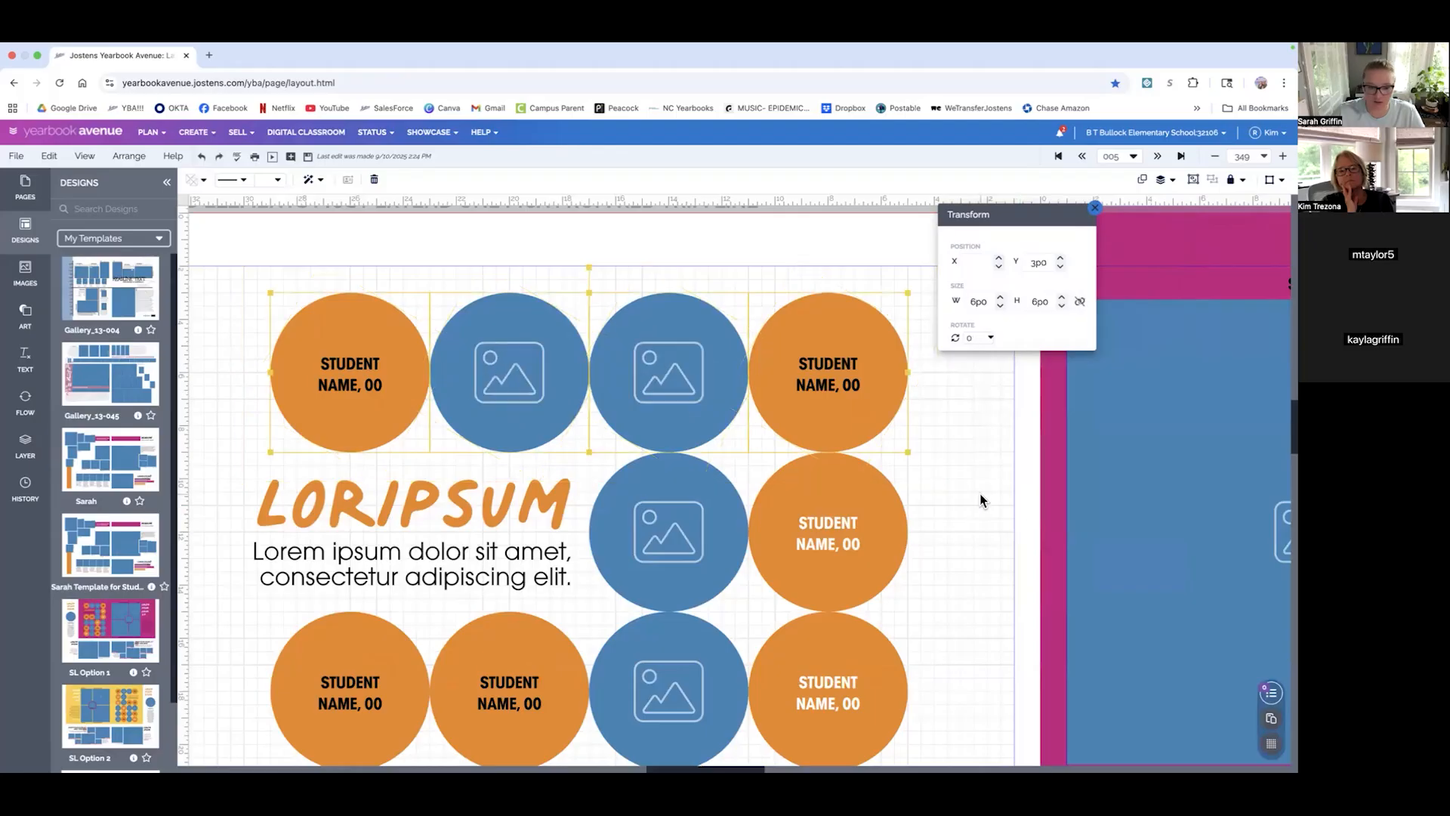
- Change the shape of the four top-row circles to Rectangle and set their rotation to 30 degrees
right_click(472, 346)
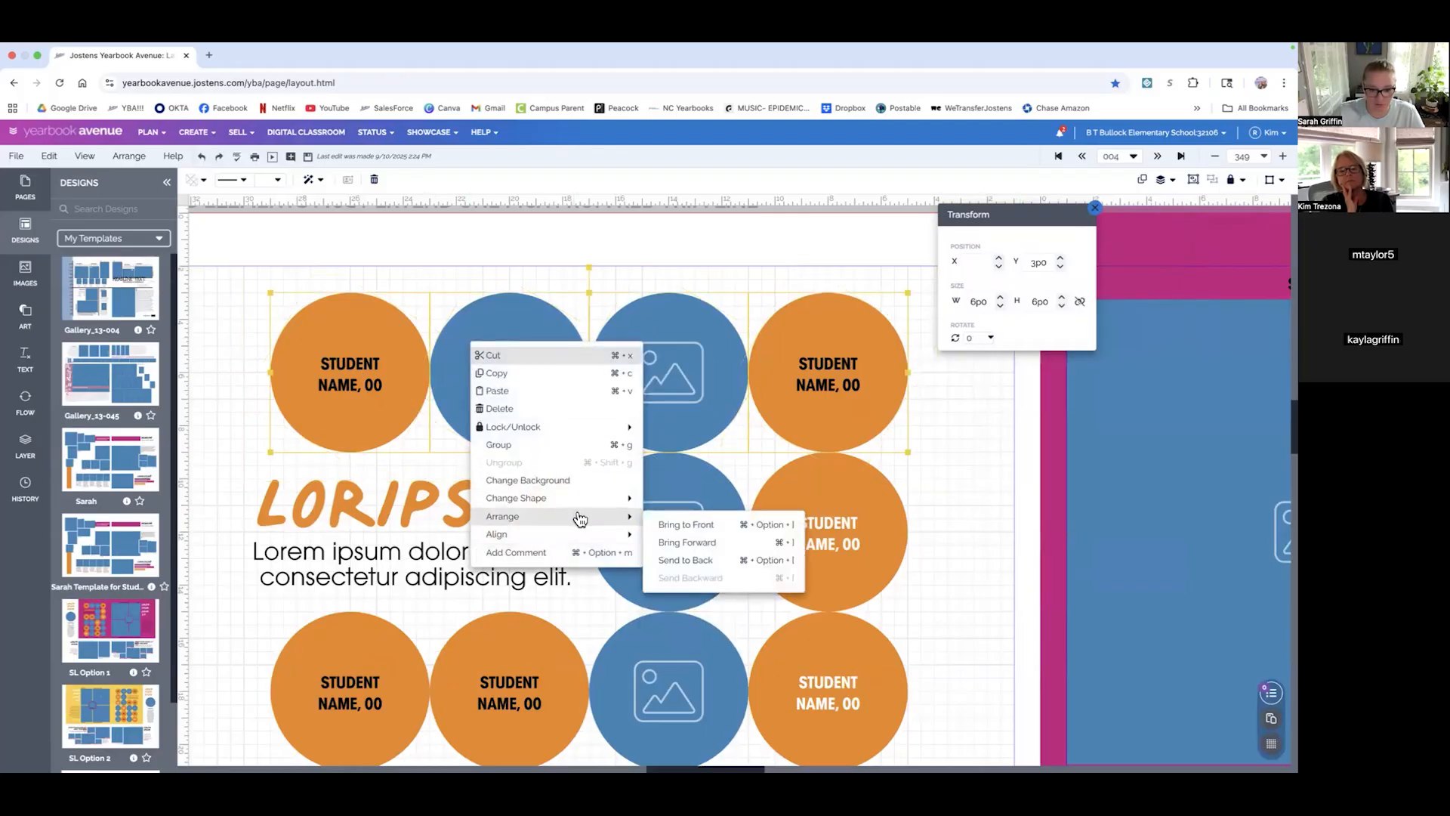
mouse_move(593, 508)
click(677, 505)
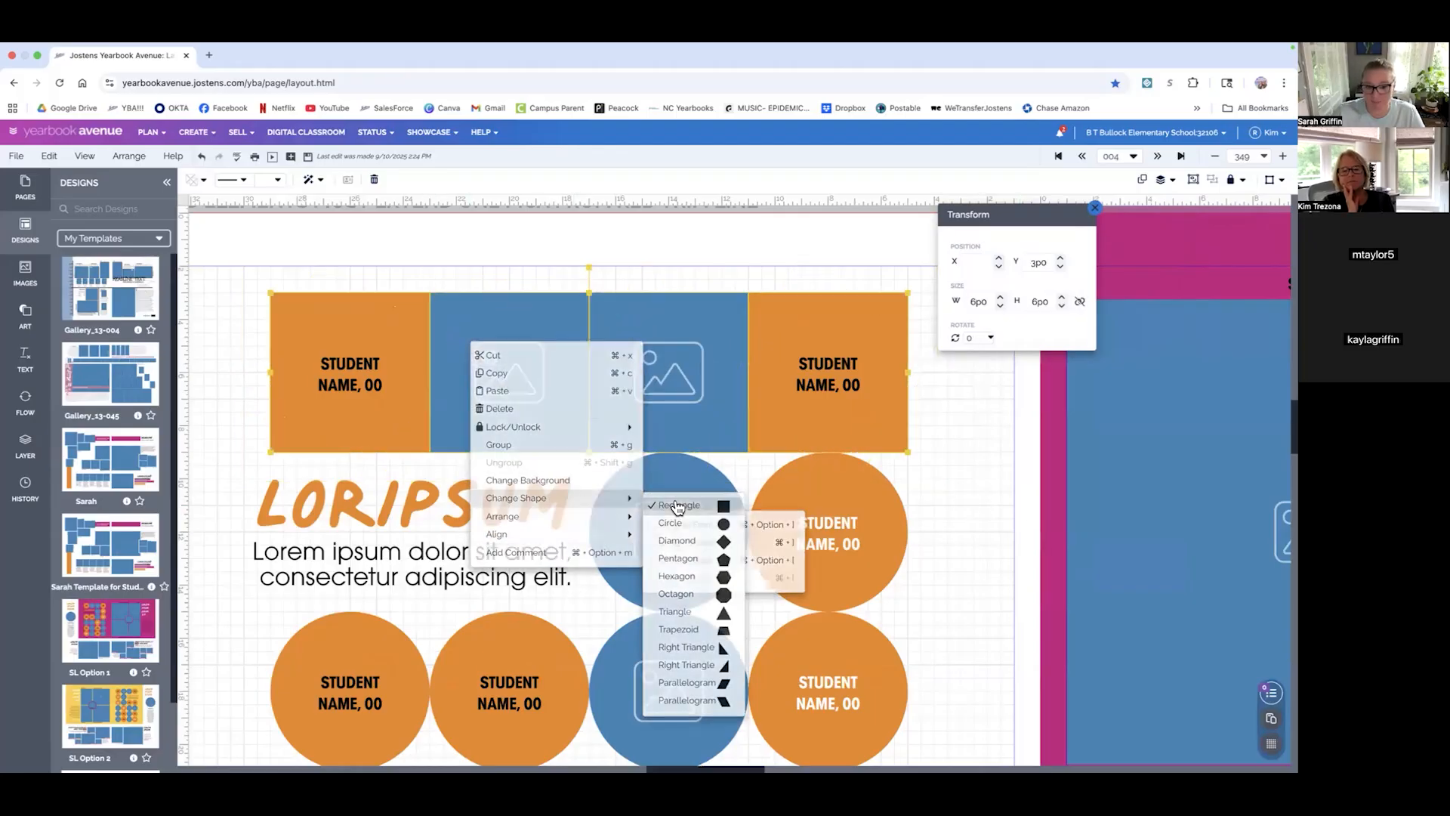
click(990, 337)
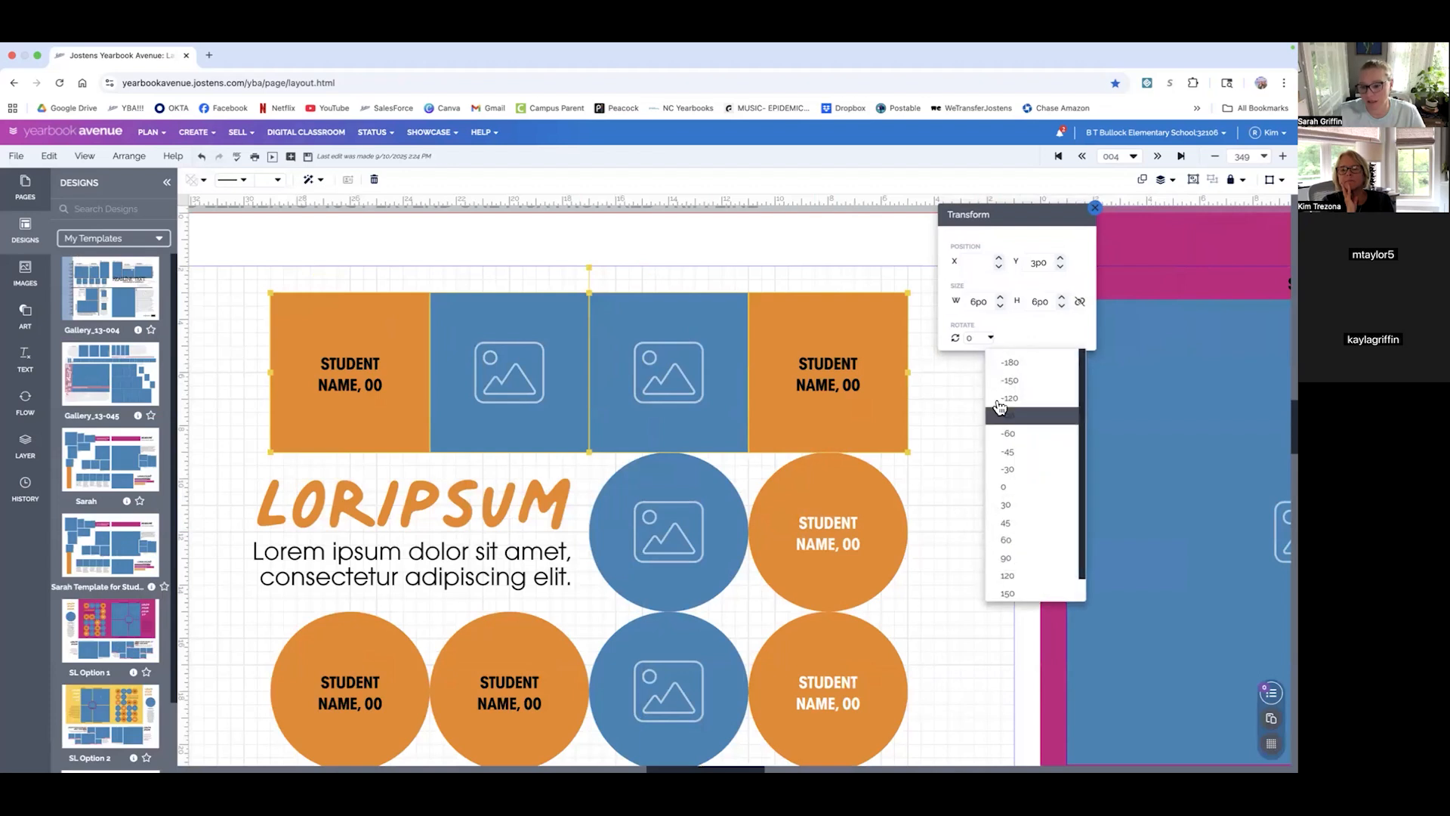
click(1020, 523)
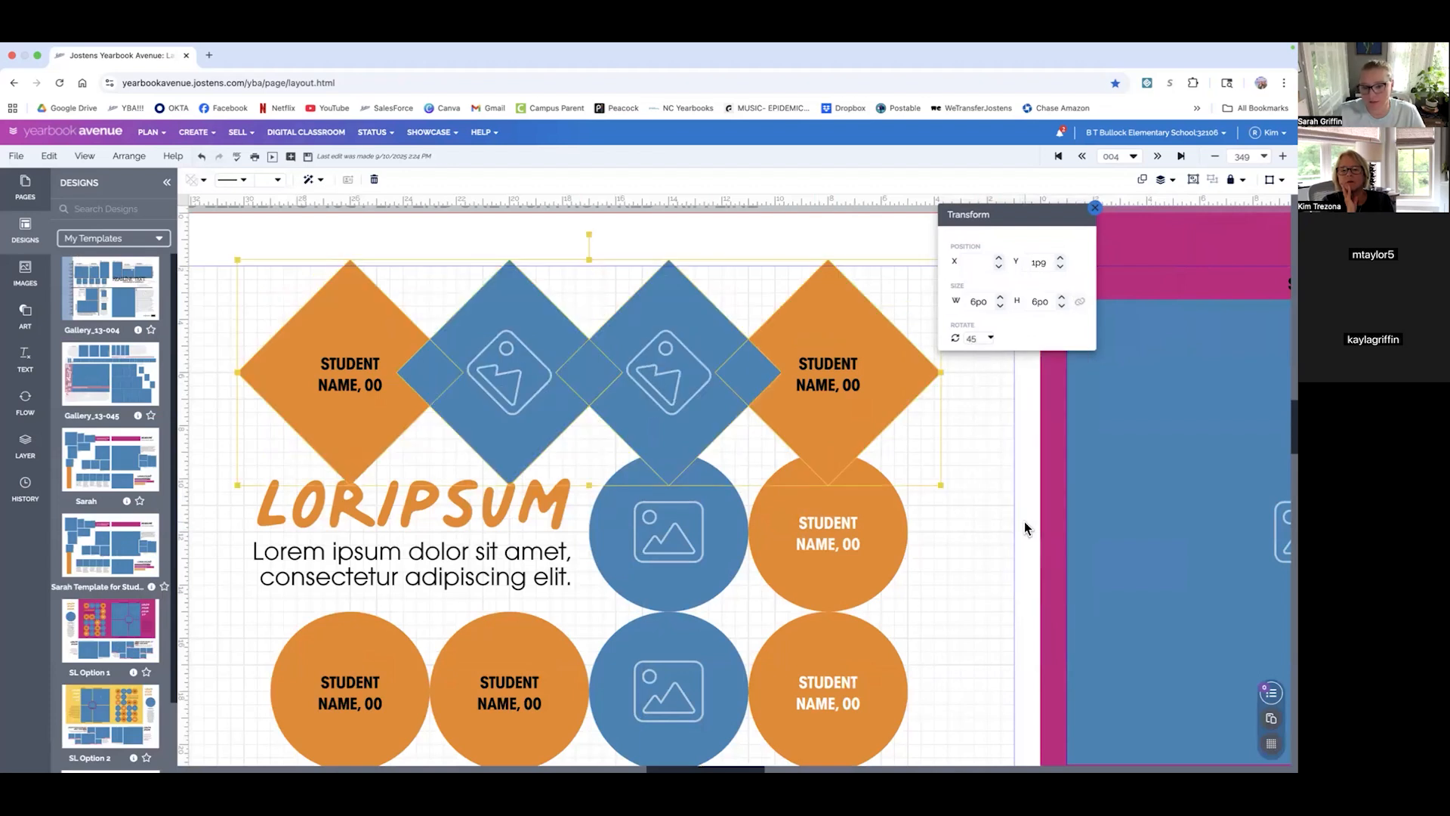
click(990, 338)
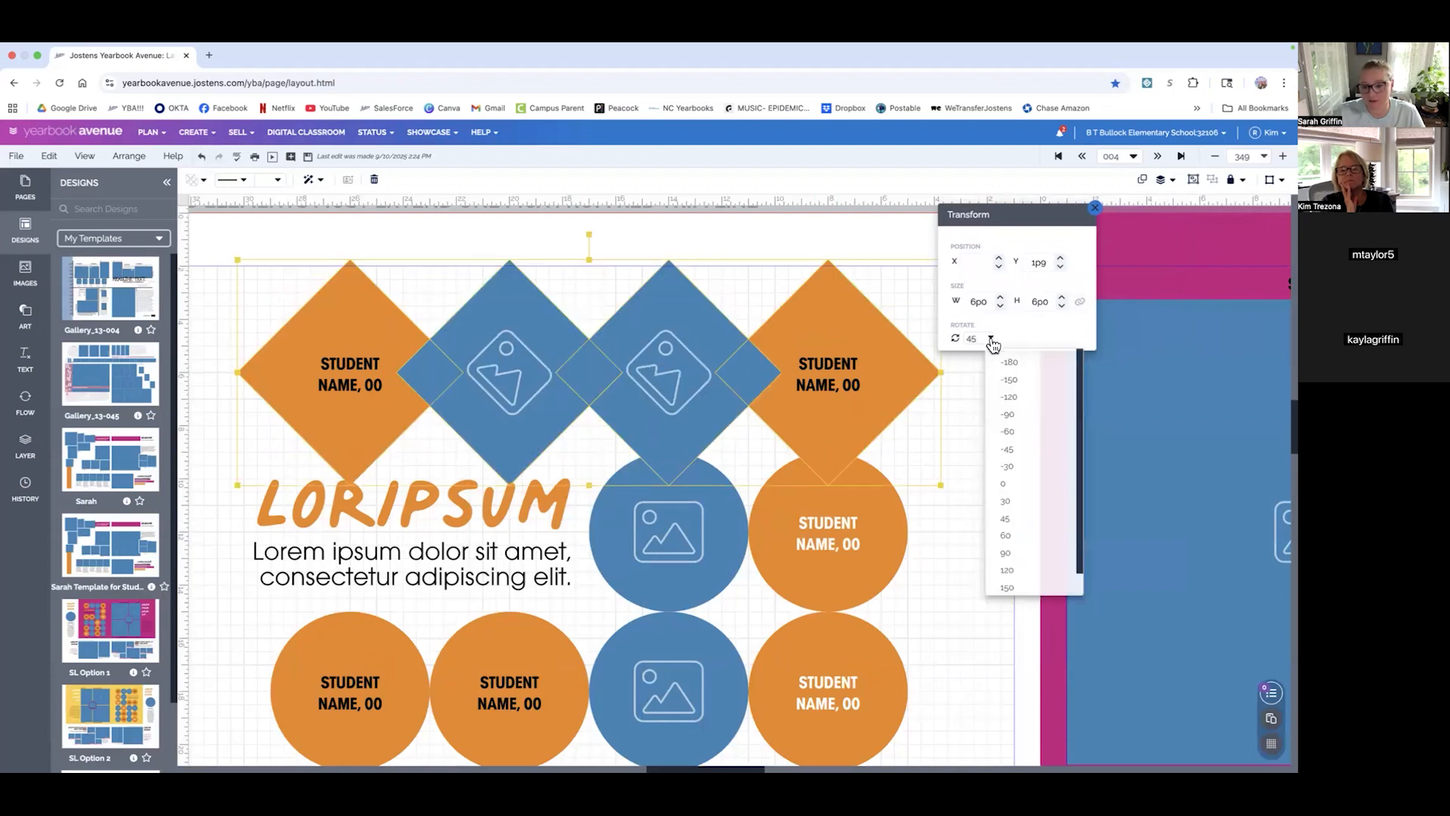
click(1008, 505)
- Rotate the third square slightly by hand, and turn the student name label in the fourth square to about 28 degrees
click(690, 258)
click(692, 347)
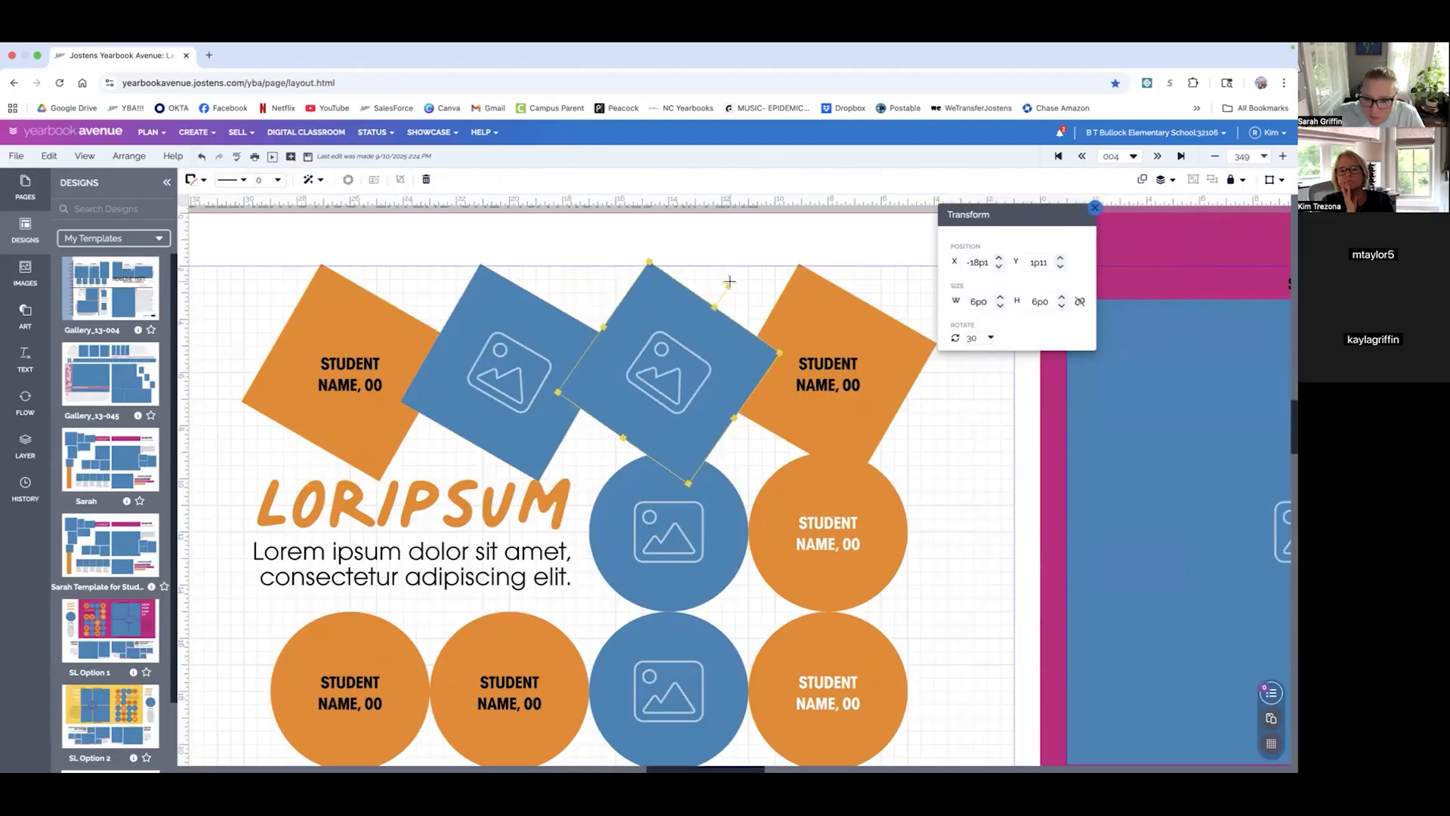
click(823, 281)
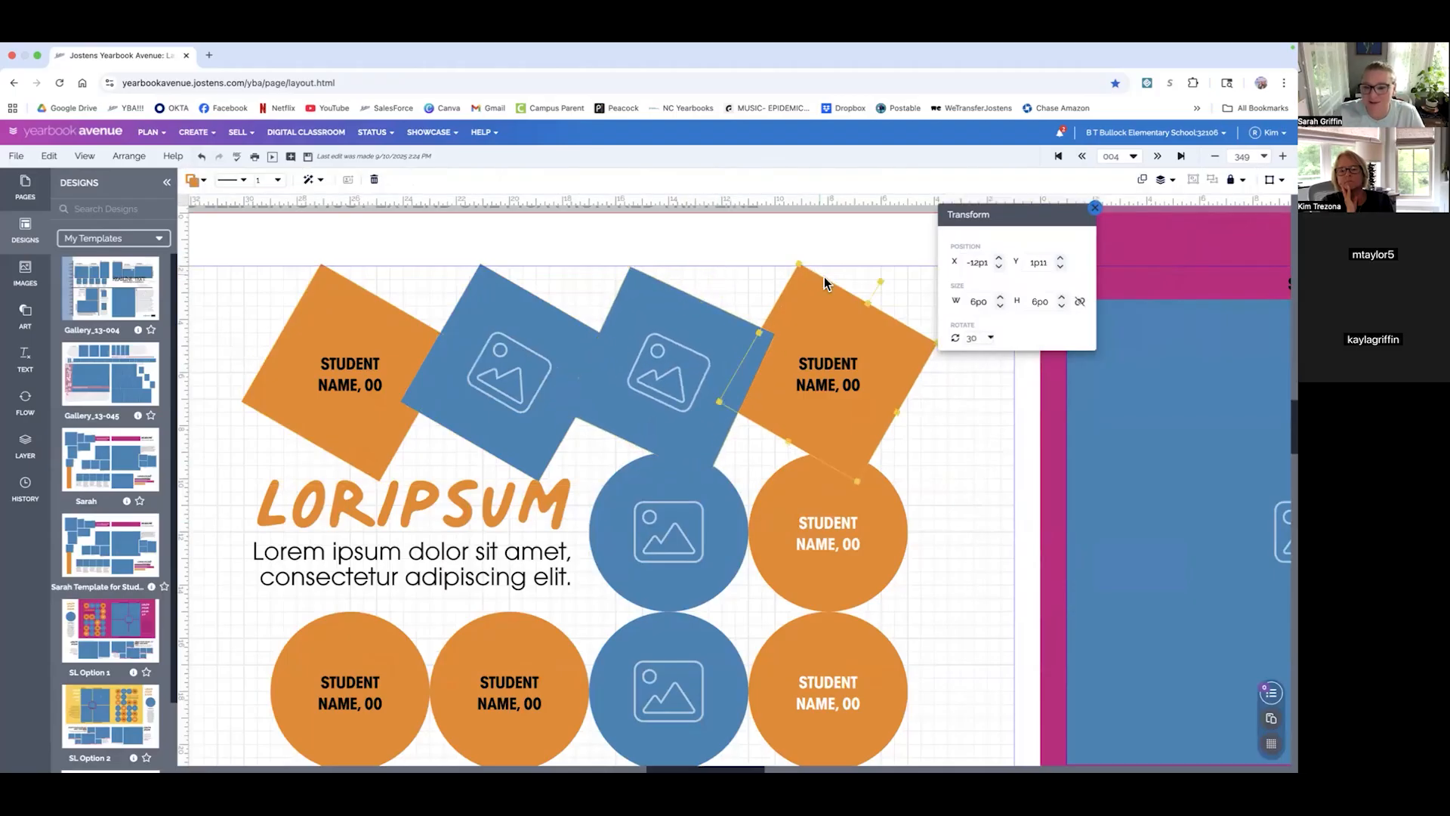
click(826, 356)
drag(822, 320, 856, 320)
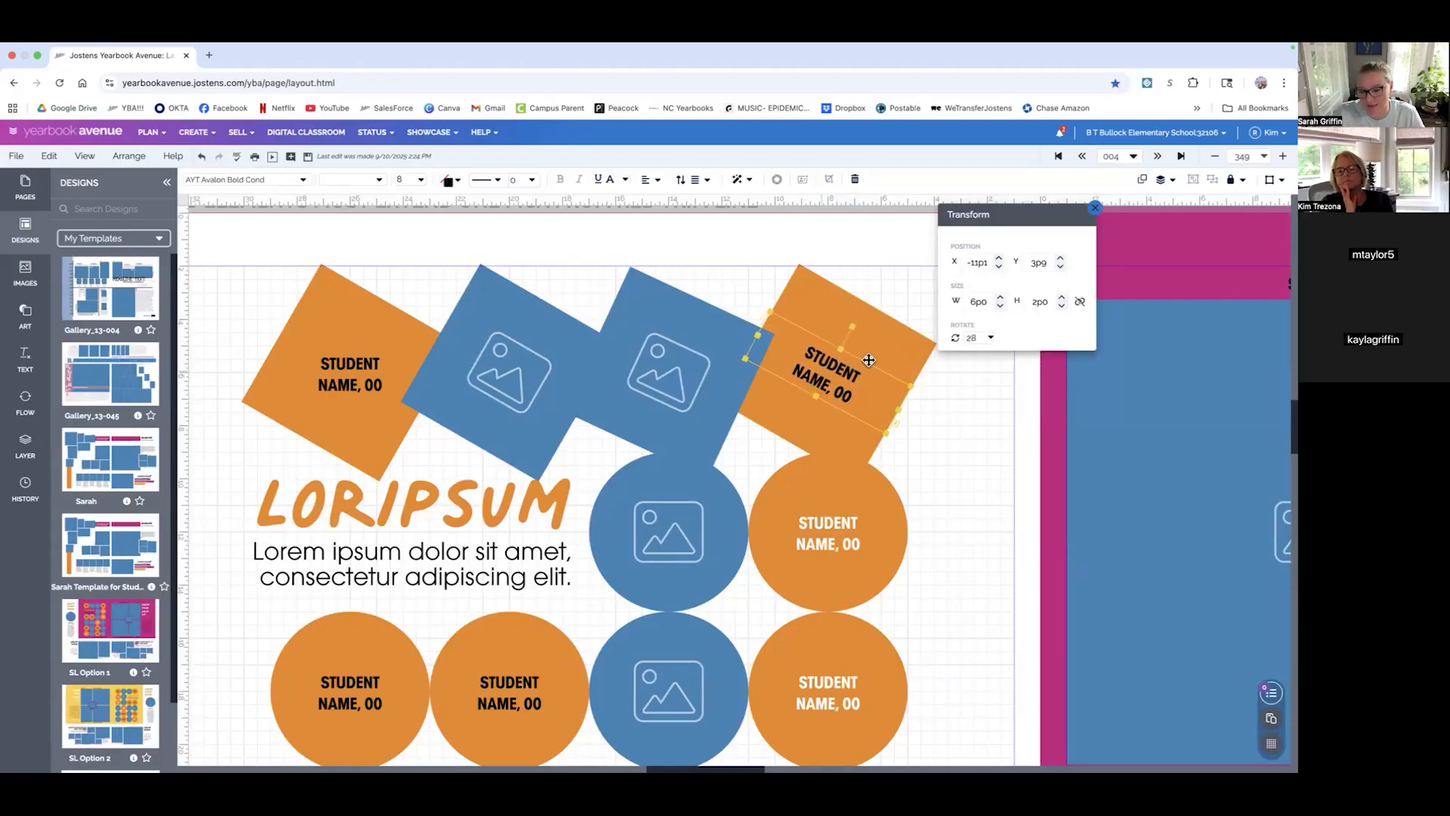
- Set the fourth square's student name label to a rotation of 30 degrees, matching the square behind it
click(867, 332)
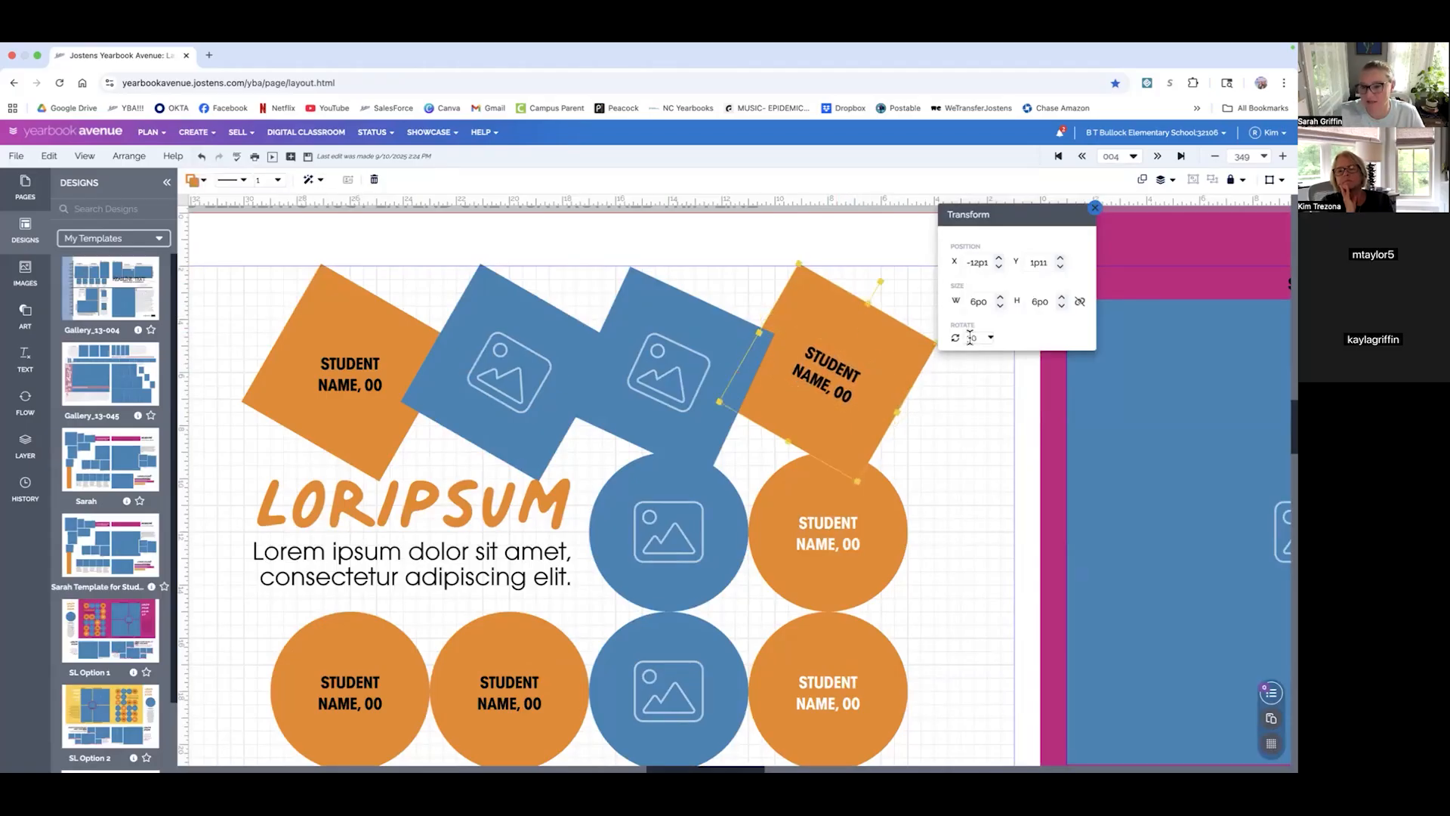
click(876, 368)
double_click(974, 338)
text(30)
key(Tab)
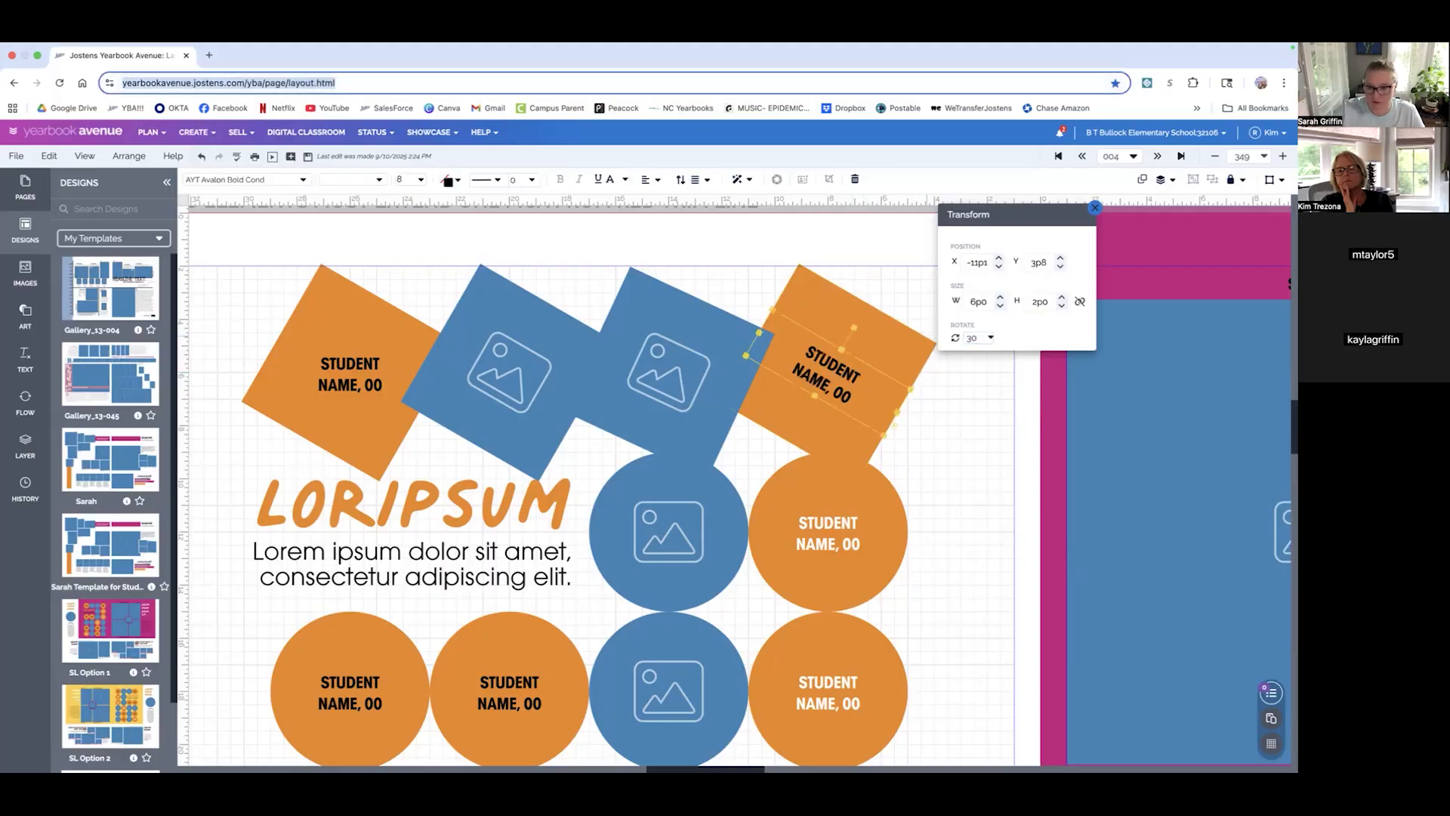
click(960, 433)
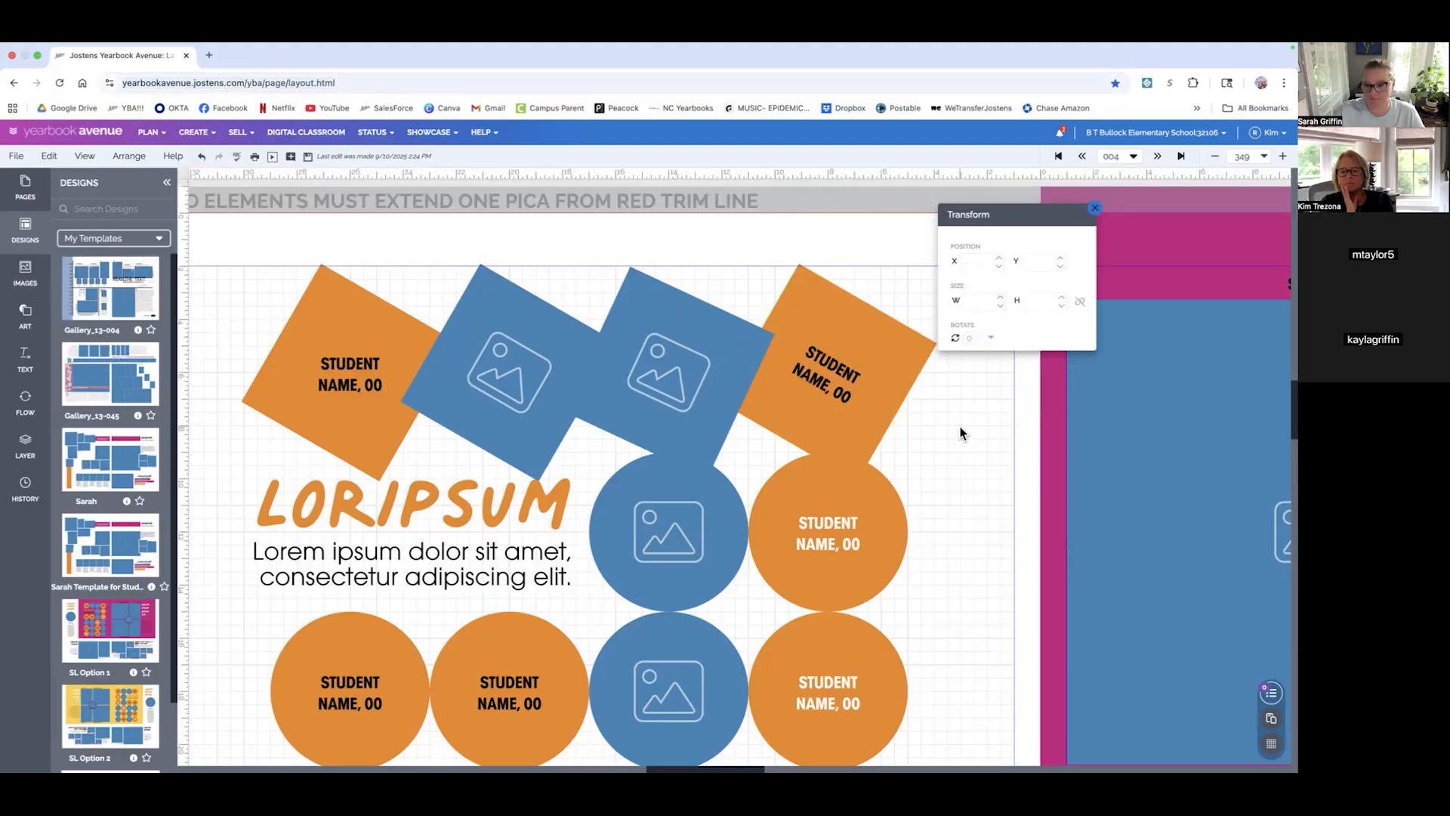
- Move the first orange square of the top row left, away from its label and the neighbouring blue square
drag(863, 265, 278, 274)
click(297, 231)
scroll(369, 268, down, 1)
scroll(530, 267, down, 3)
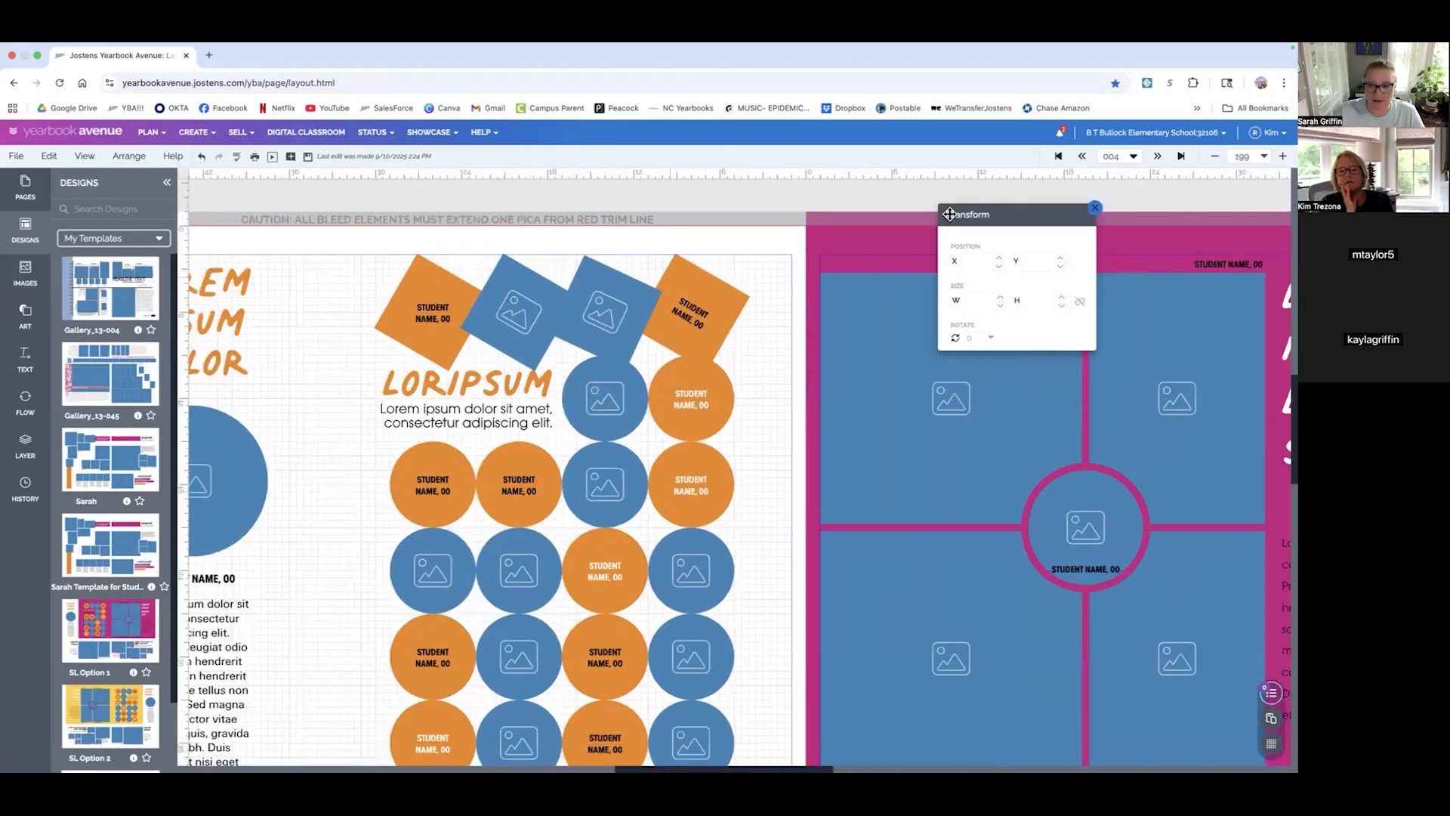
drag(389, 290, 321, 294)
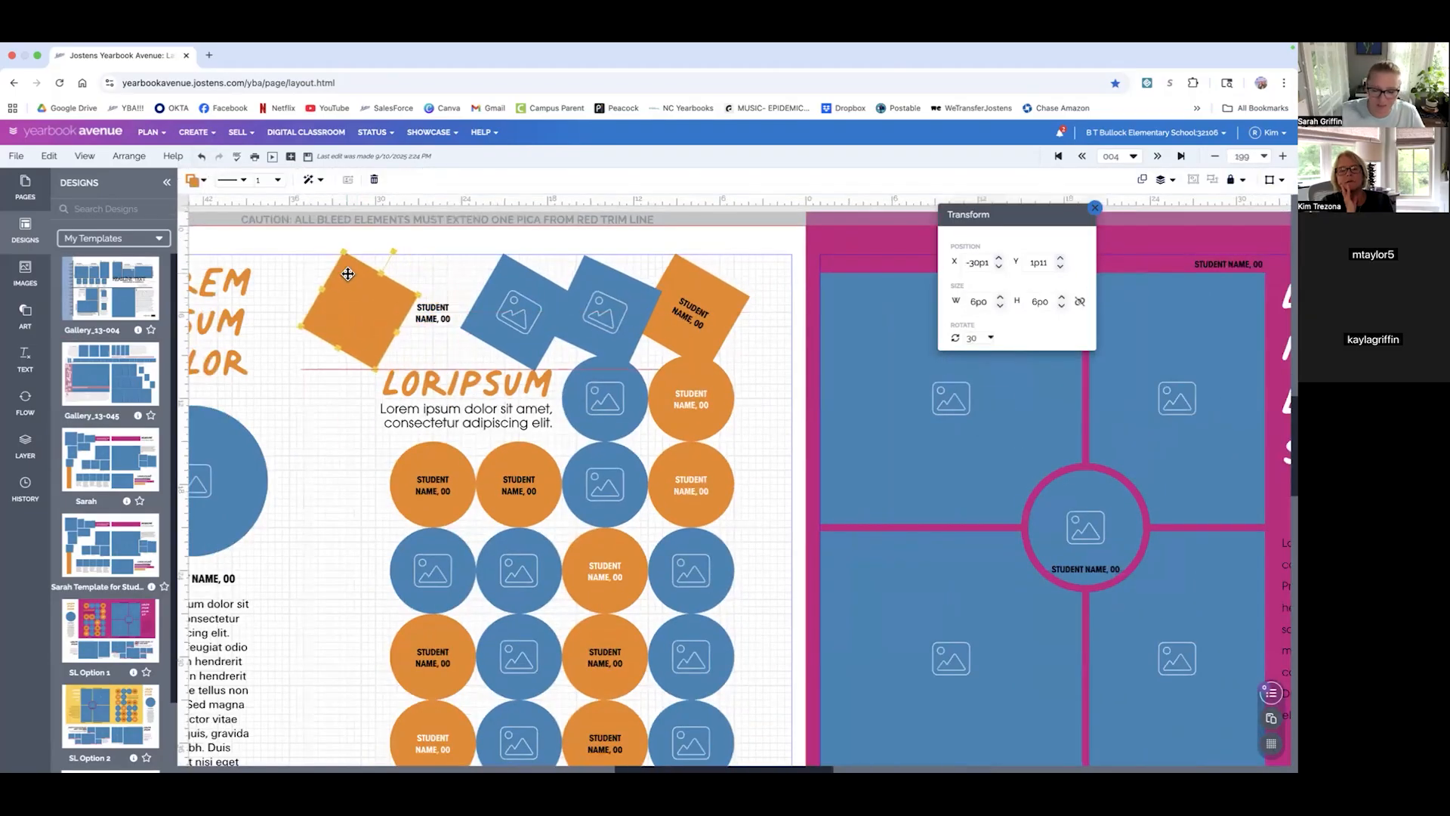
- Select all four rotated squares together and distribute them evenly in the horizontal direction
shift+click(498, 280)
shift+click(617, 279)
shift+click(693, 283)
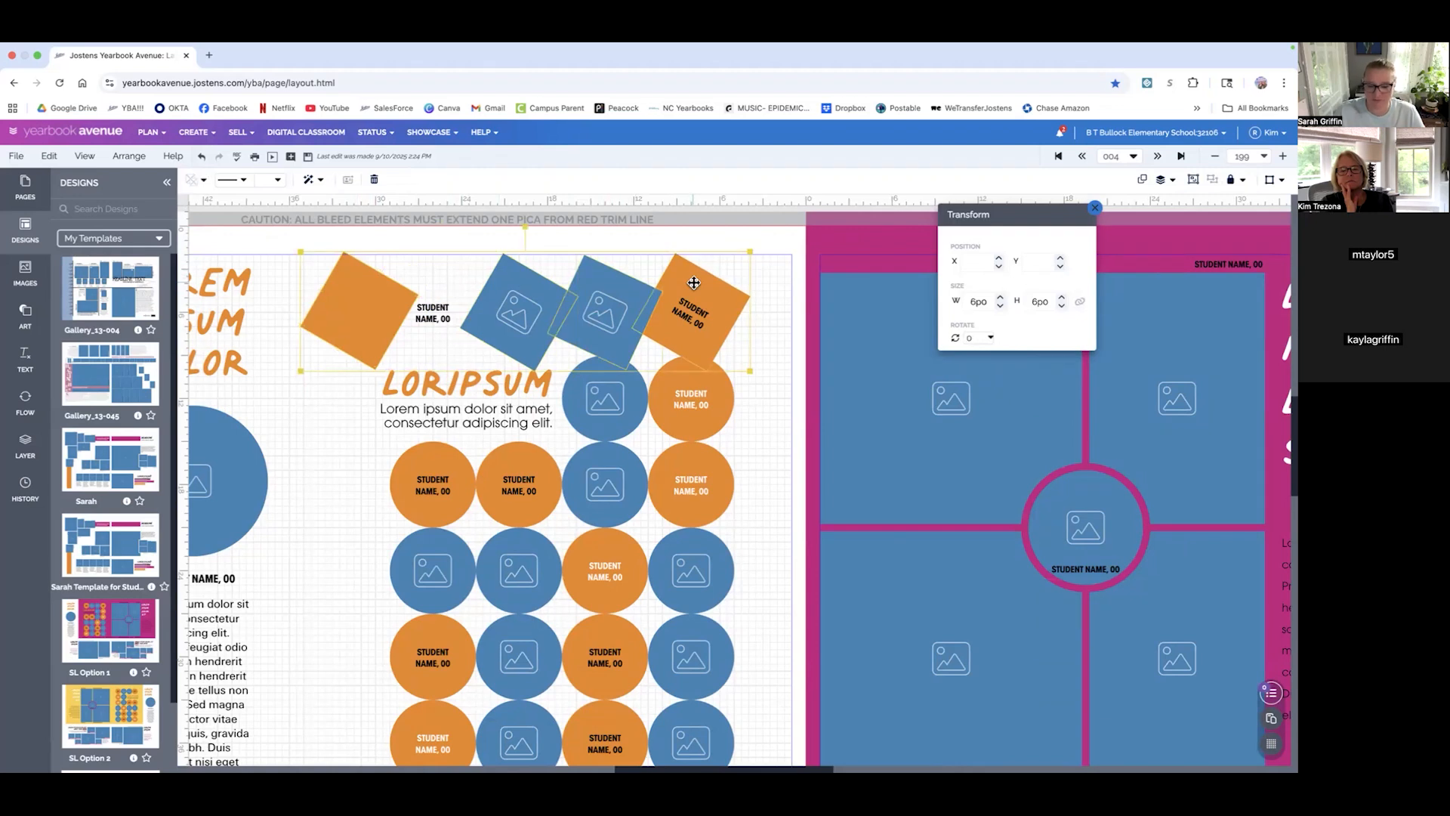
click(1095, 210)
click(1166, 183)
drag(1282, 206, 954, 215)
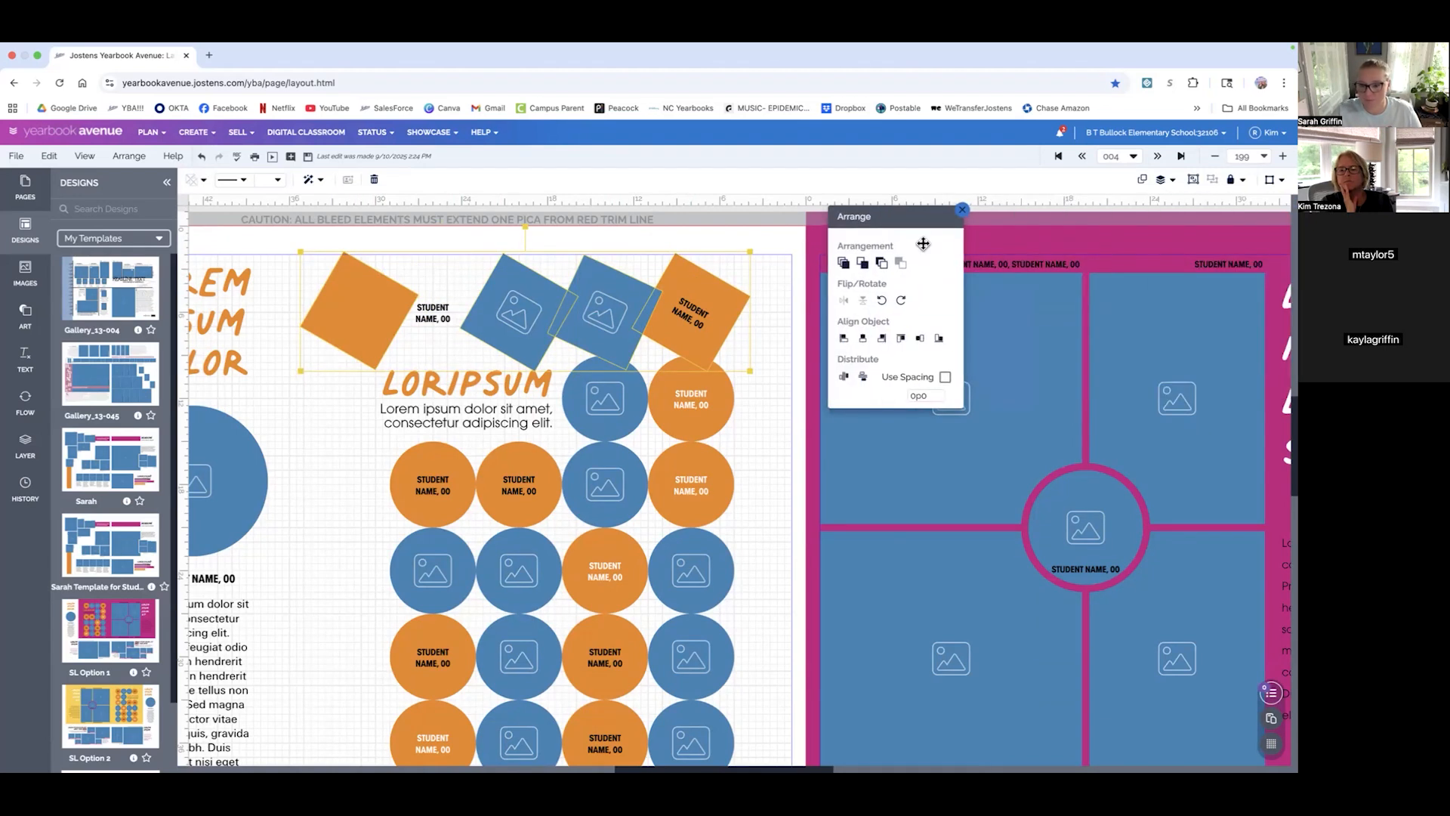
click(844, 377)
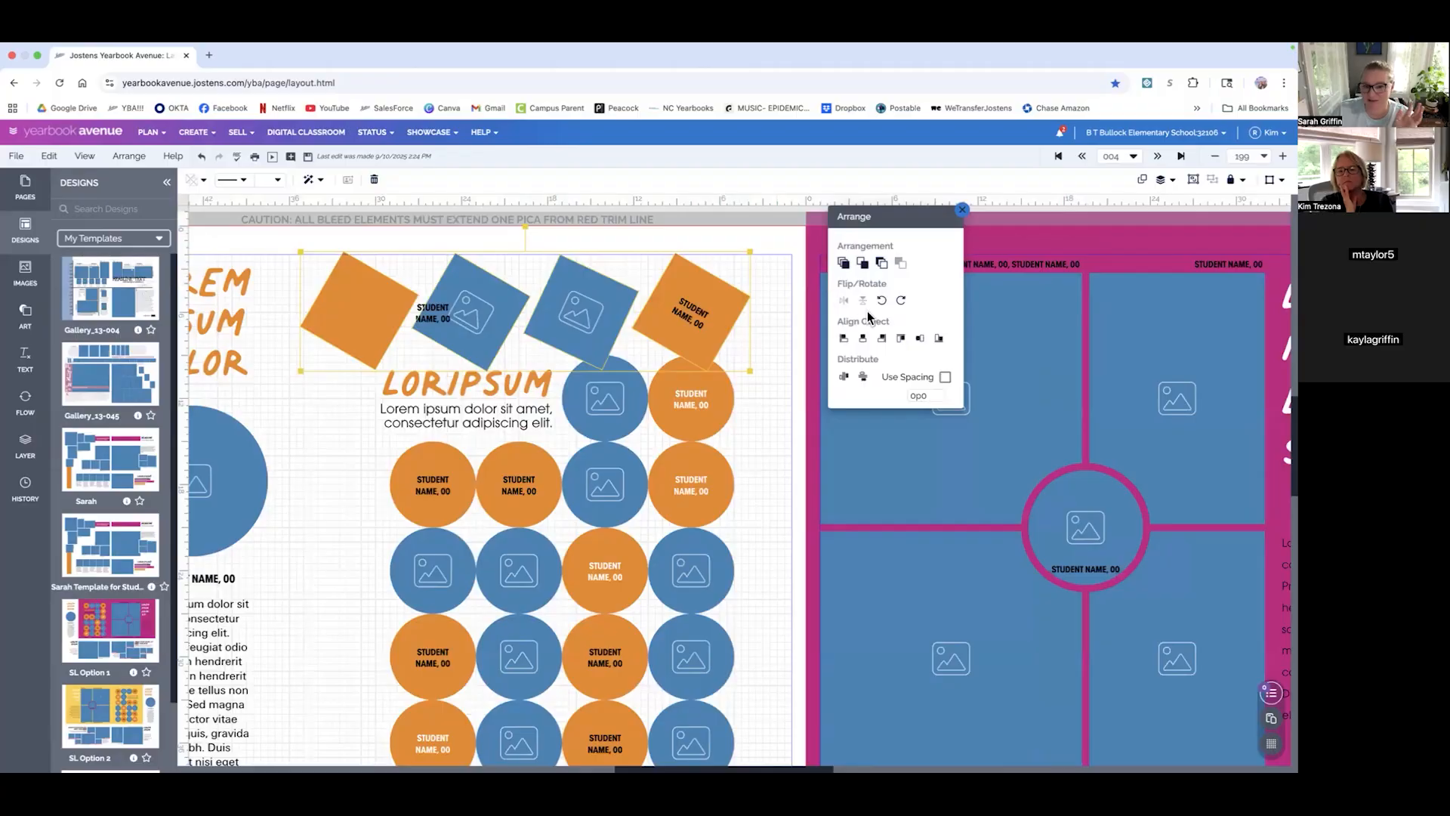
- Distribute the four squares horizontally with a fixed spacing of 1p0, and shift the row left inside the page margin
click(946, 377)
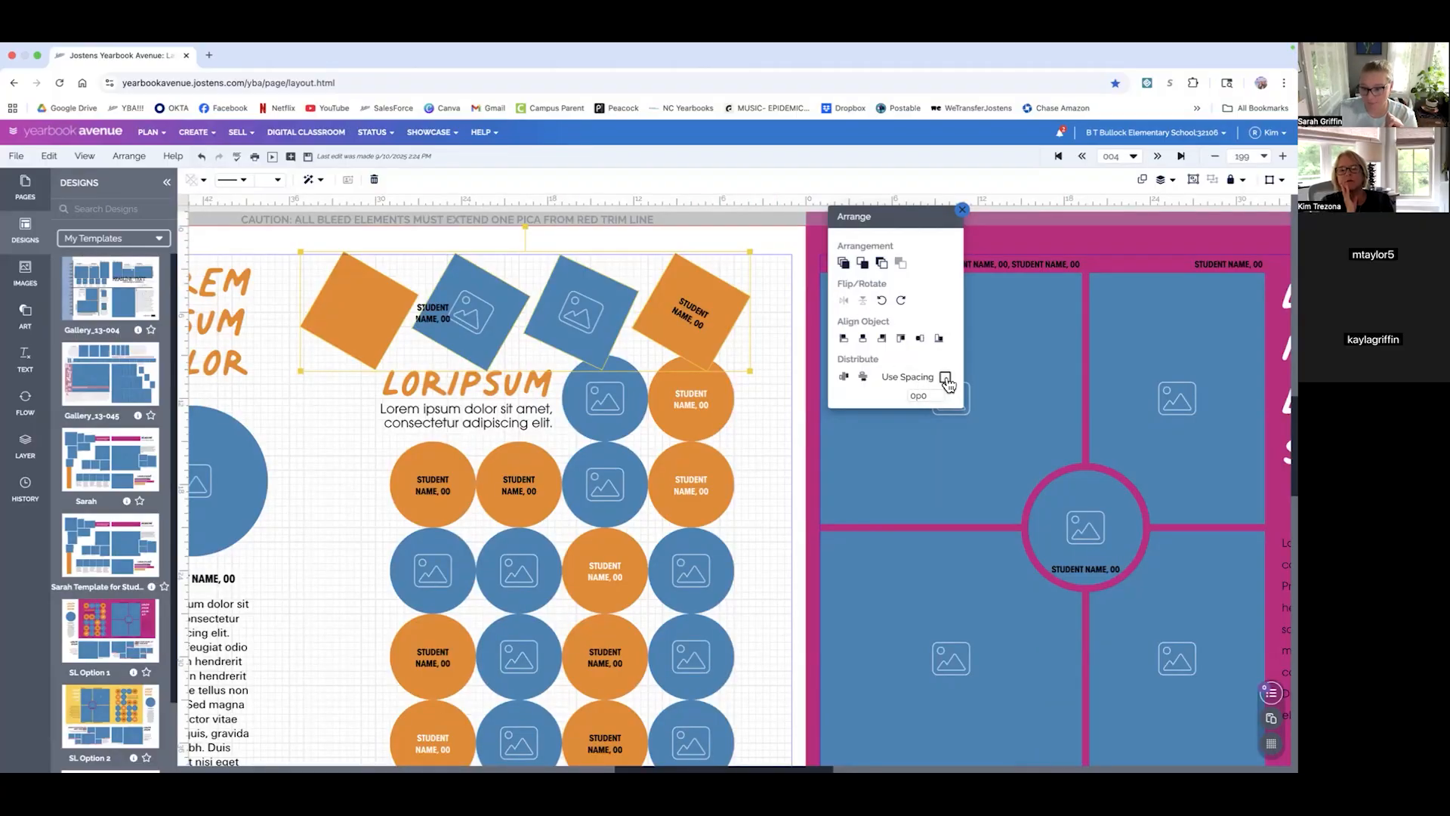
drag(910, 394, 1038, 398)
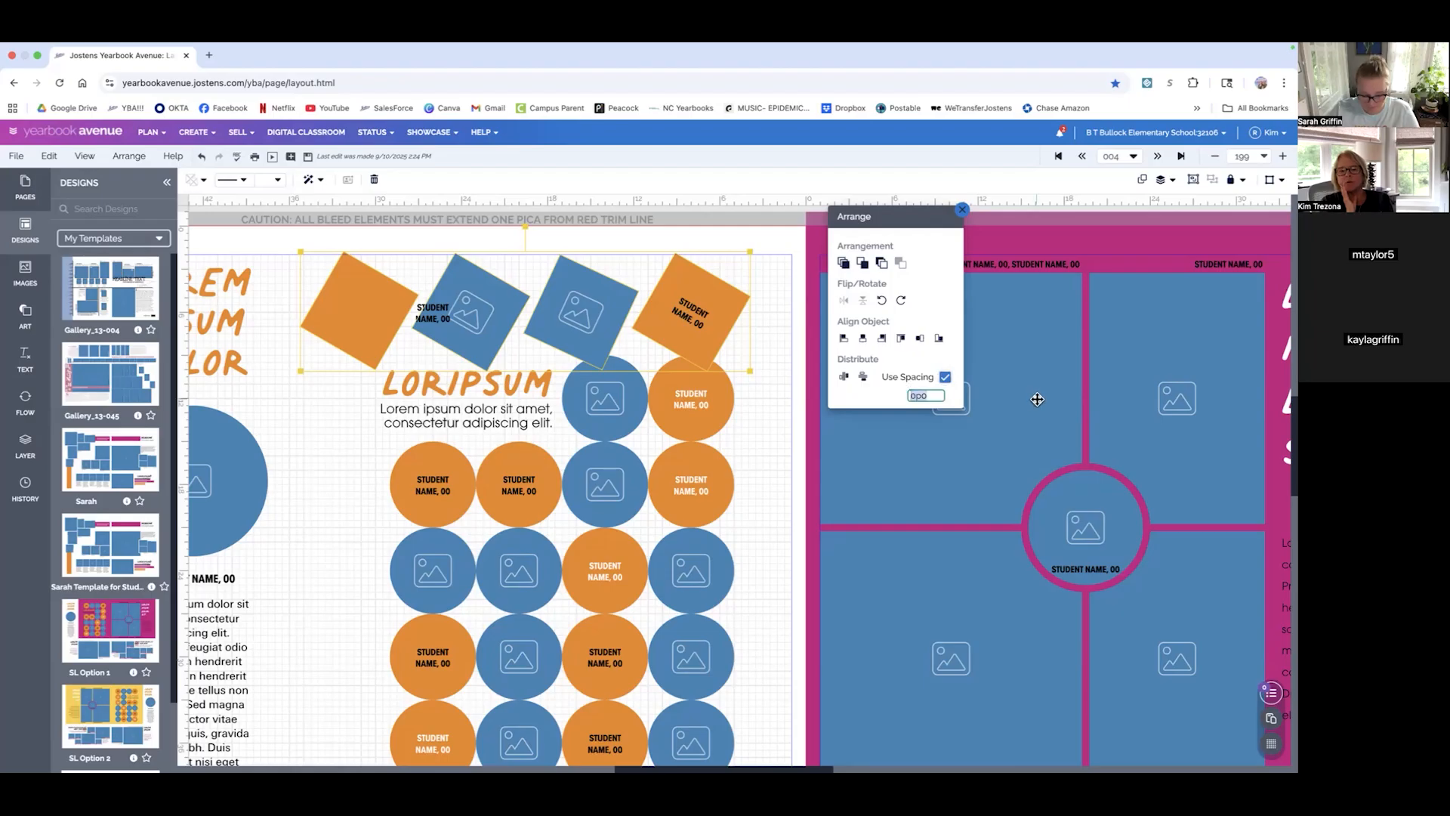
scroll(1037, 398, left, 1)
text(1)
key(Tab)
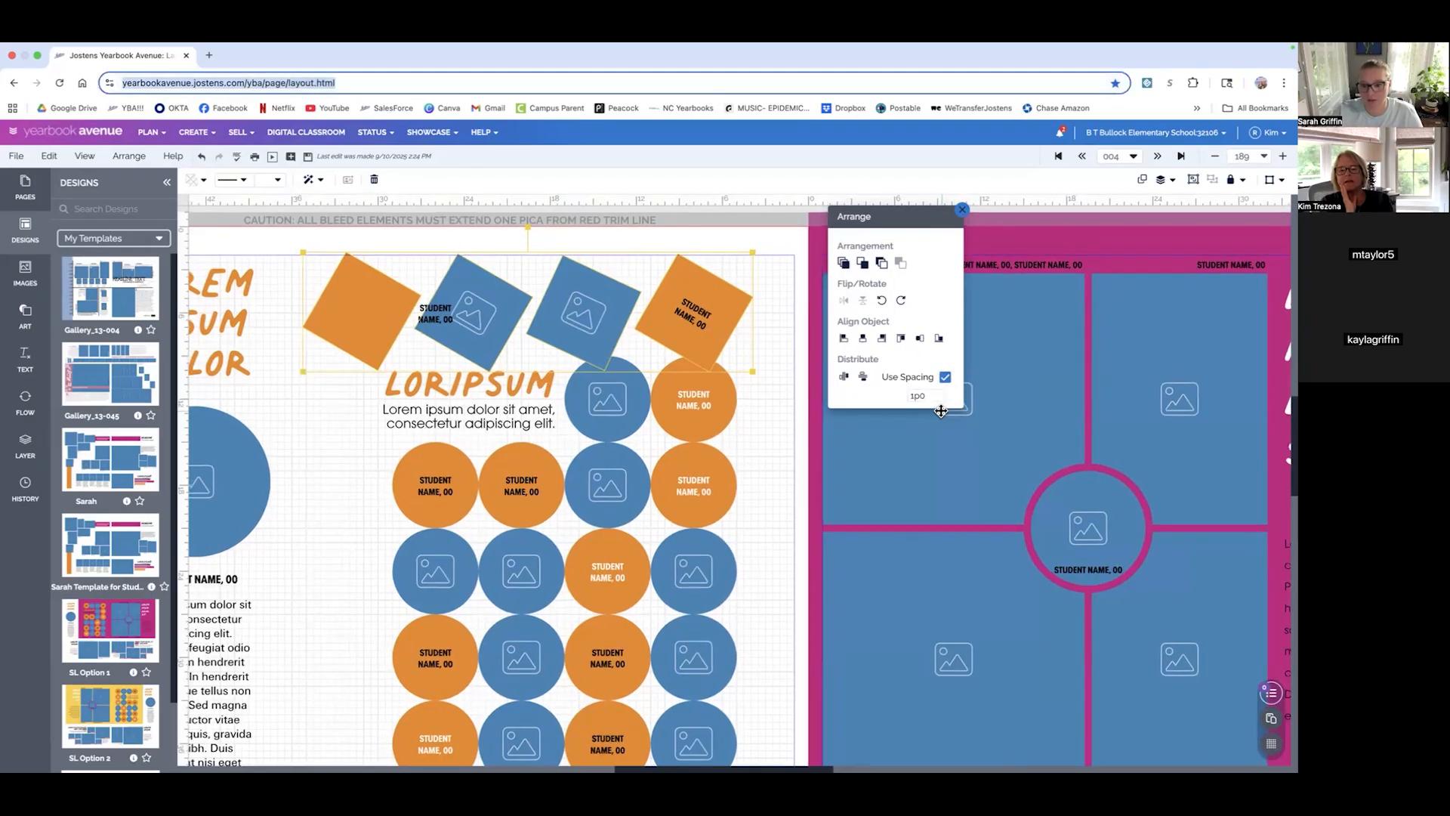
click(845, 377)
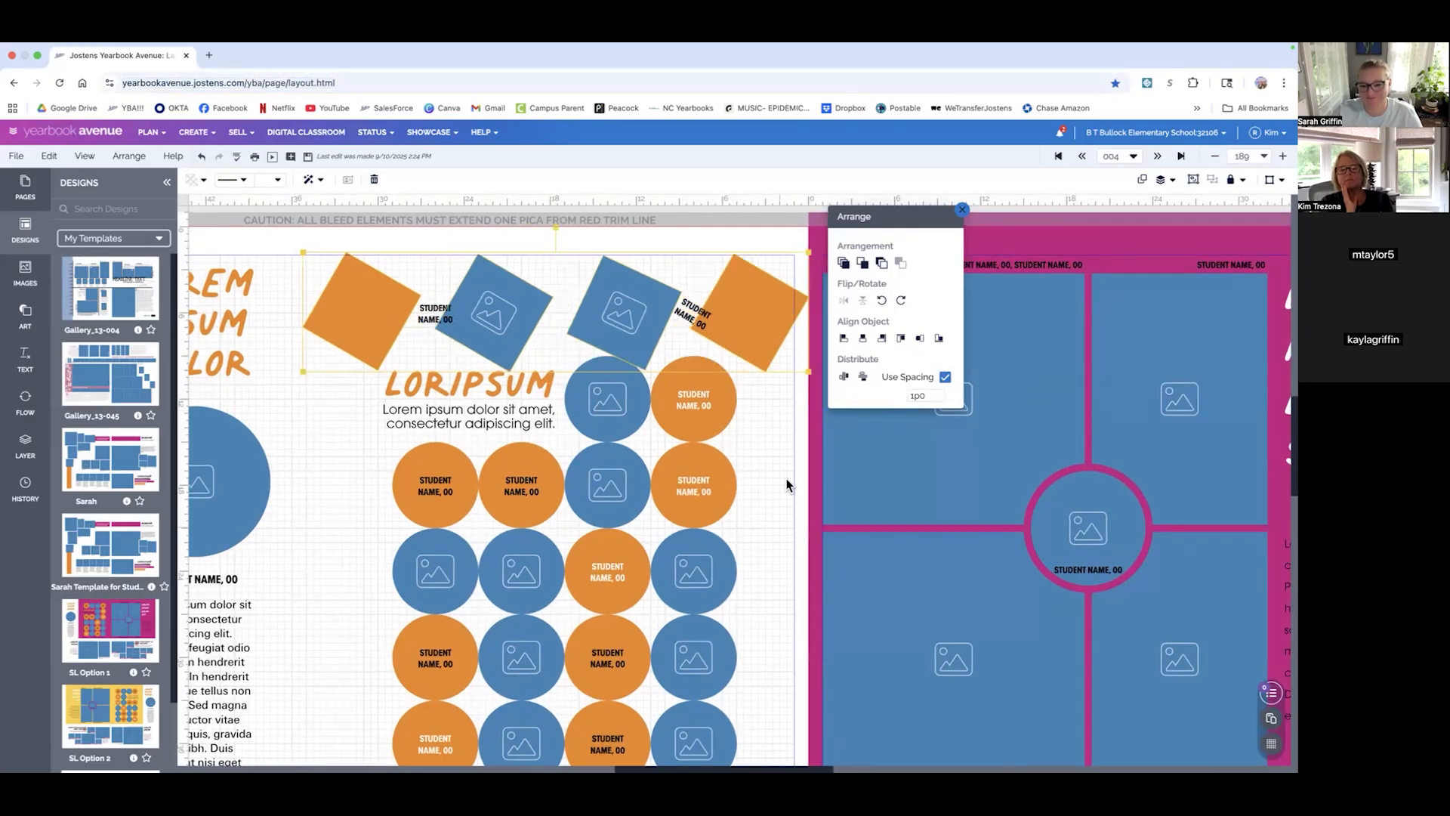
drag(762, 332, 738, 336)
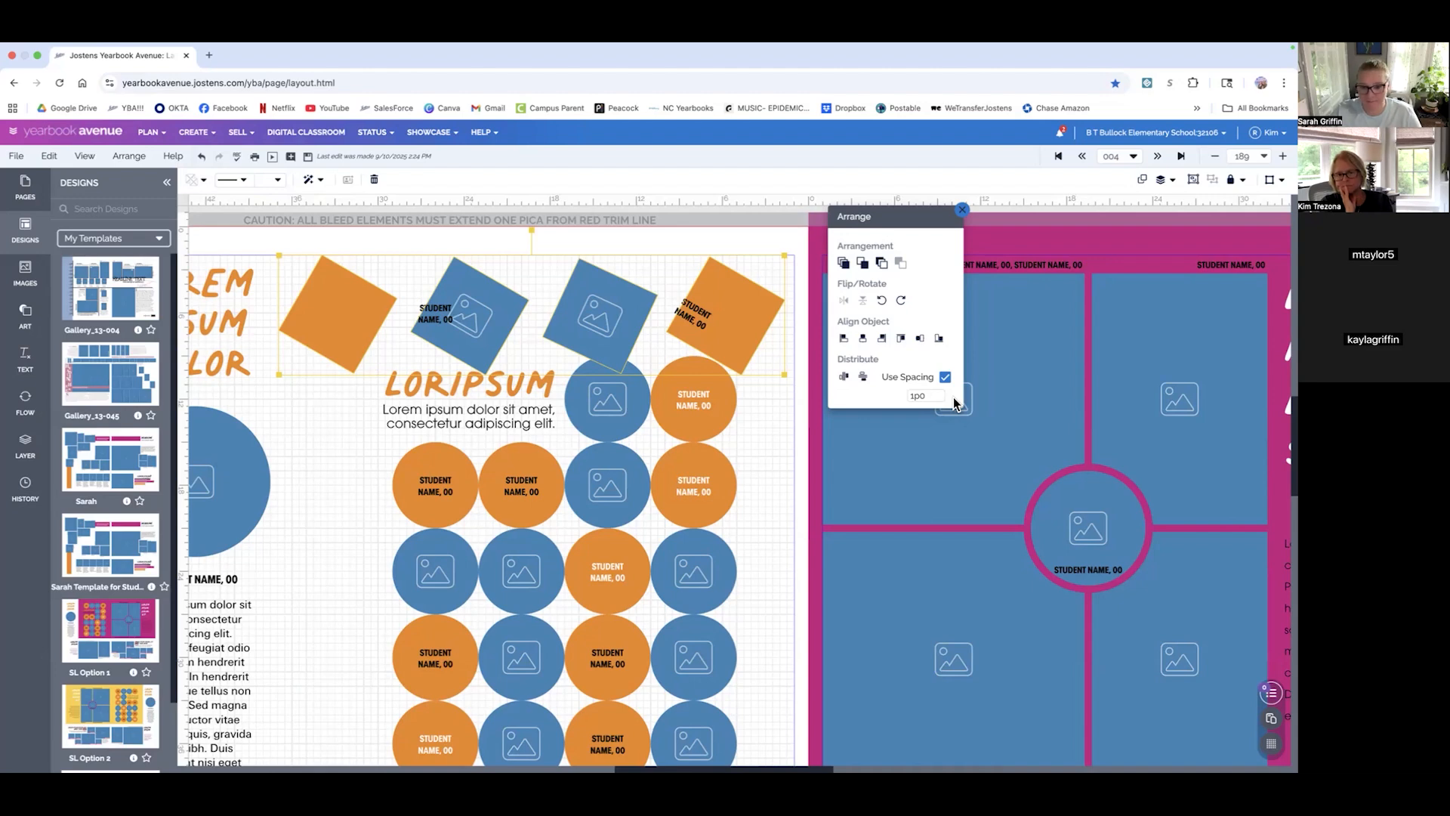
scroll(805, 455, up, 5)
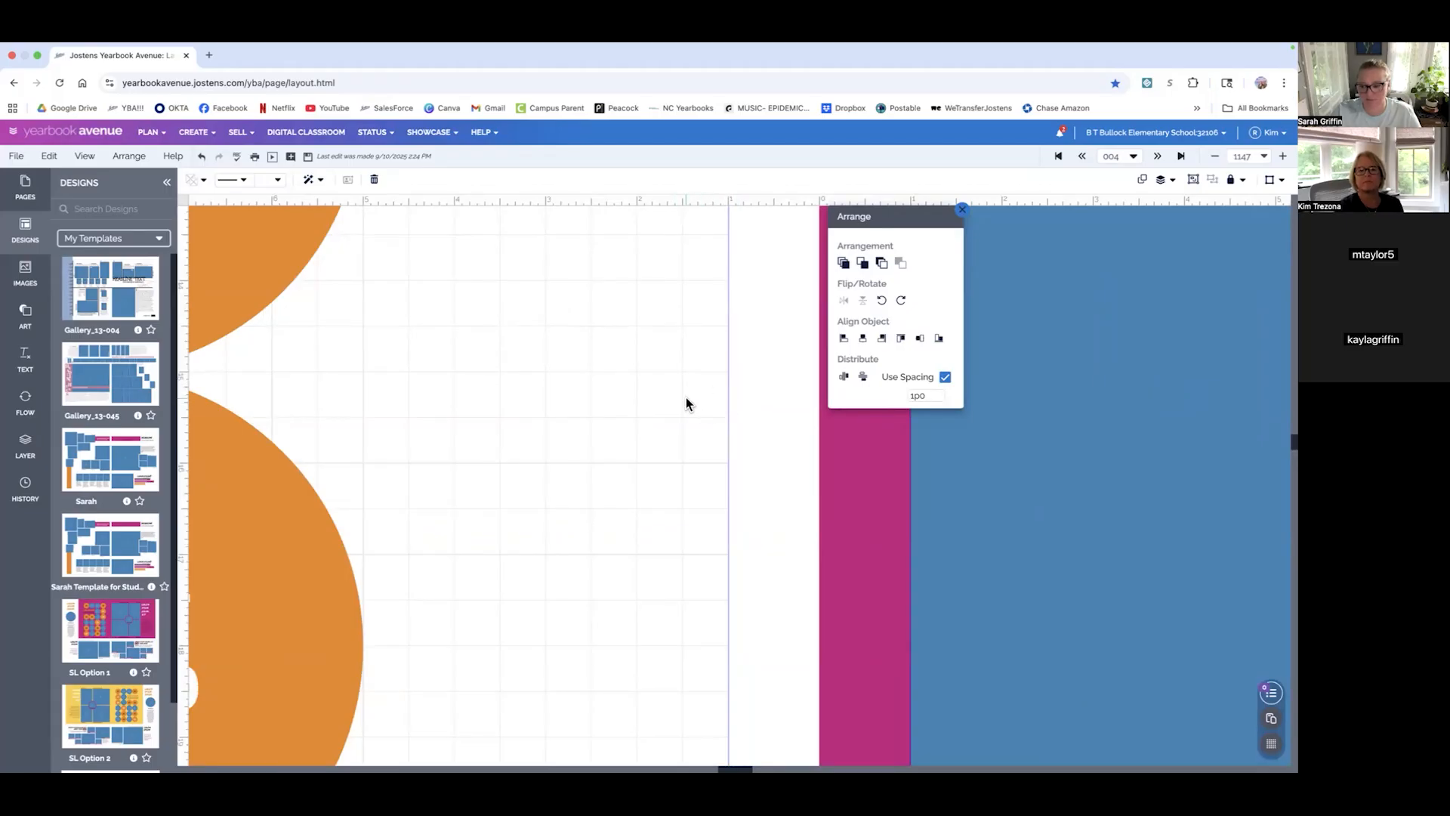
scroll(685, 399, down, 5)
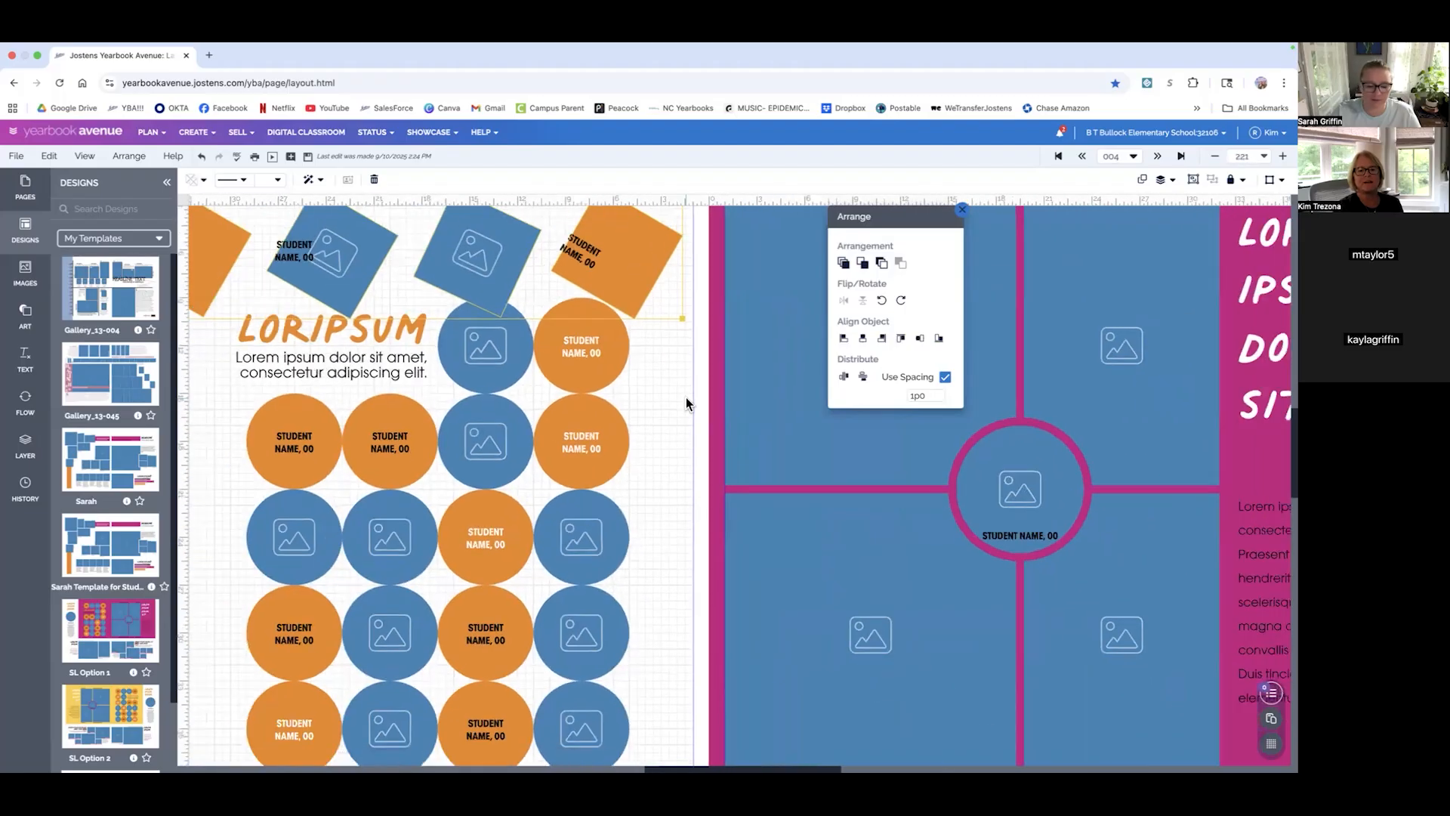
scroll(687, 399, down, 4)
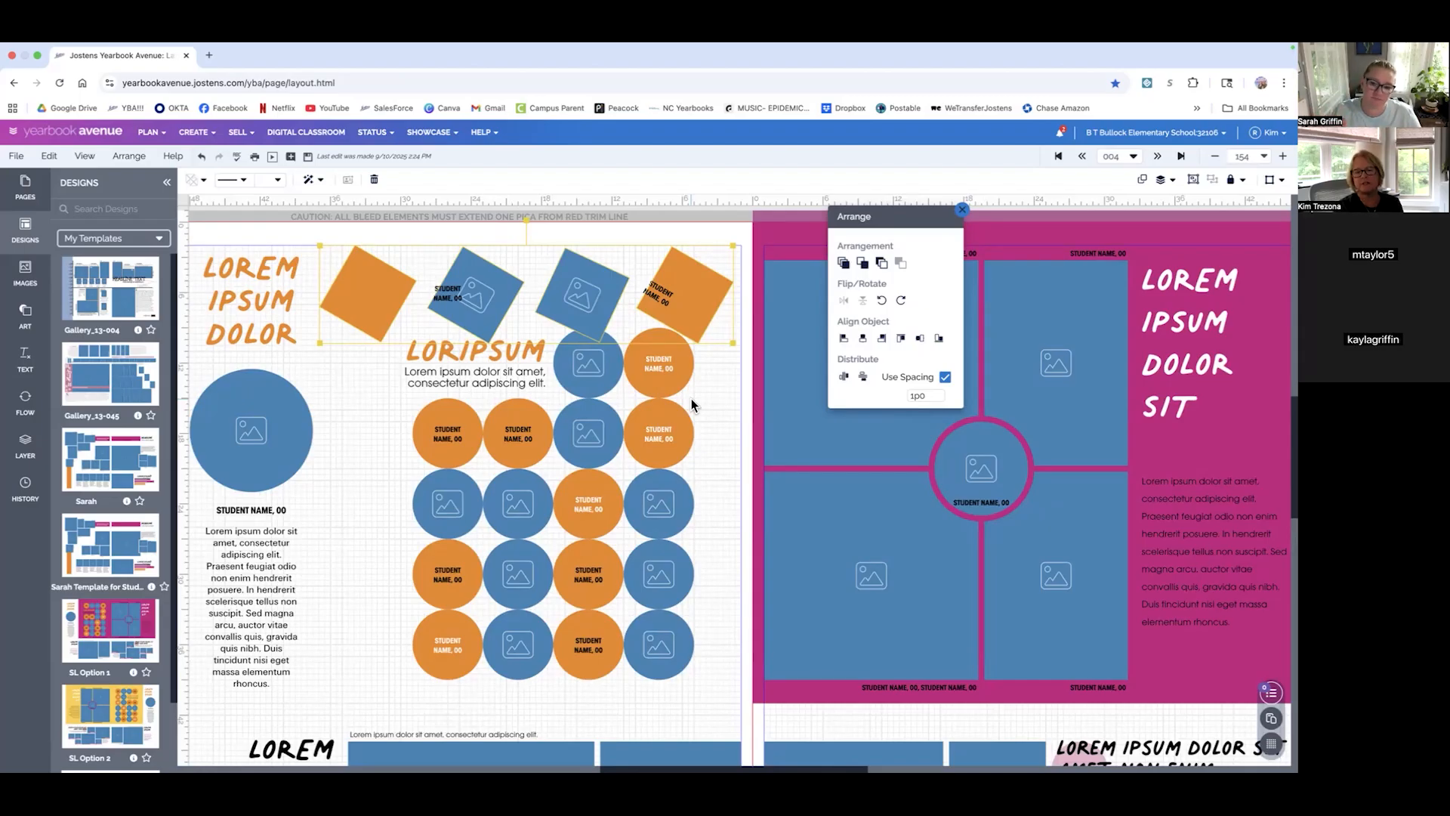
scroll(723, 393, down, 1)
scroll(731, 395, left, 1)
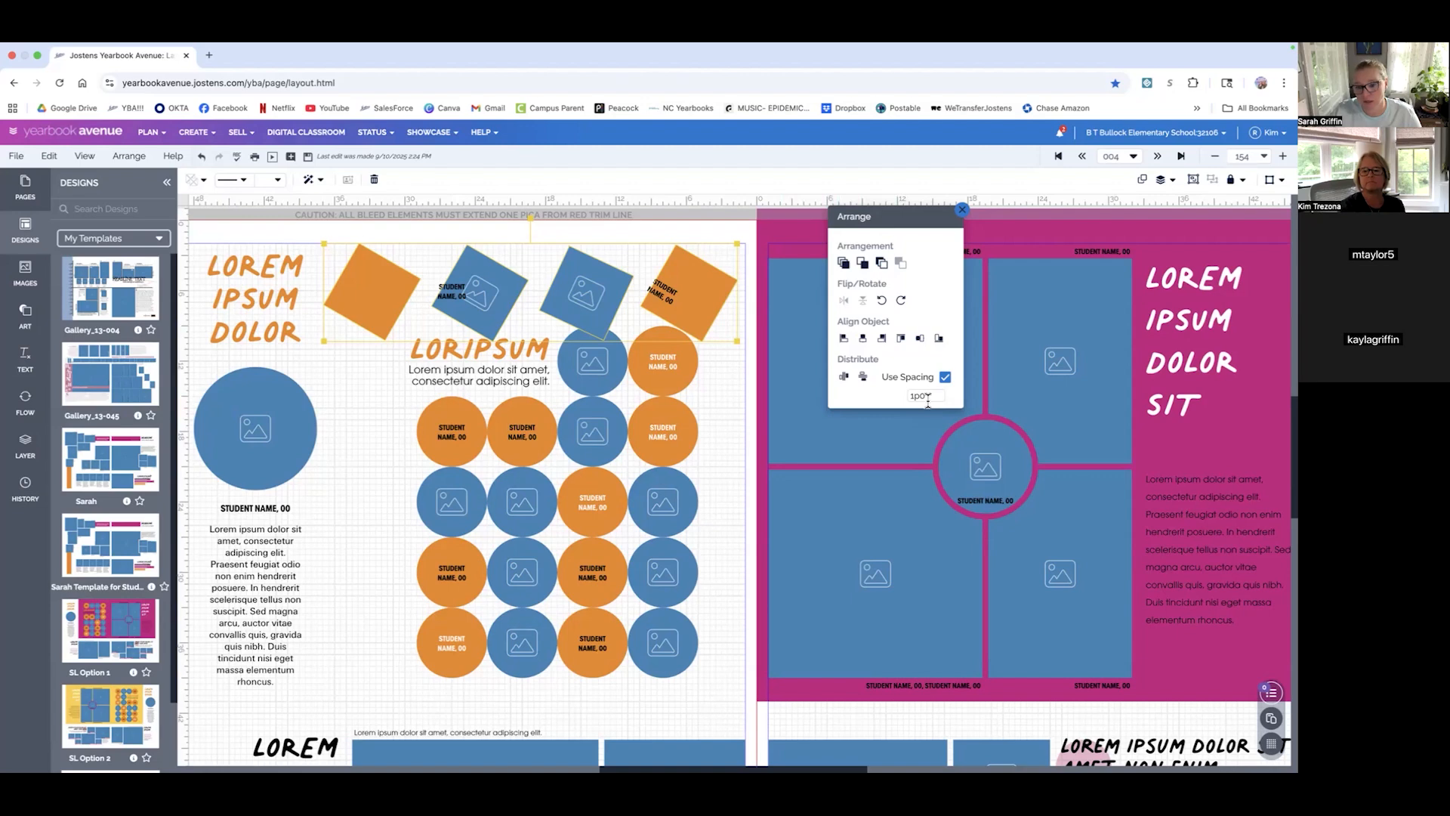
scroll(653, 284, up, 1)
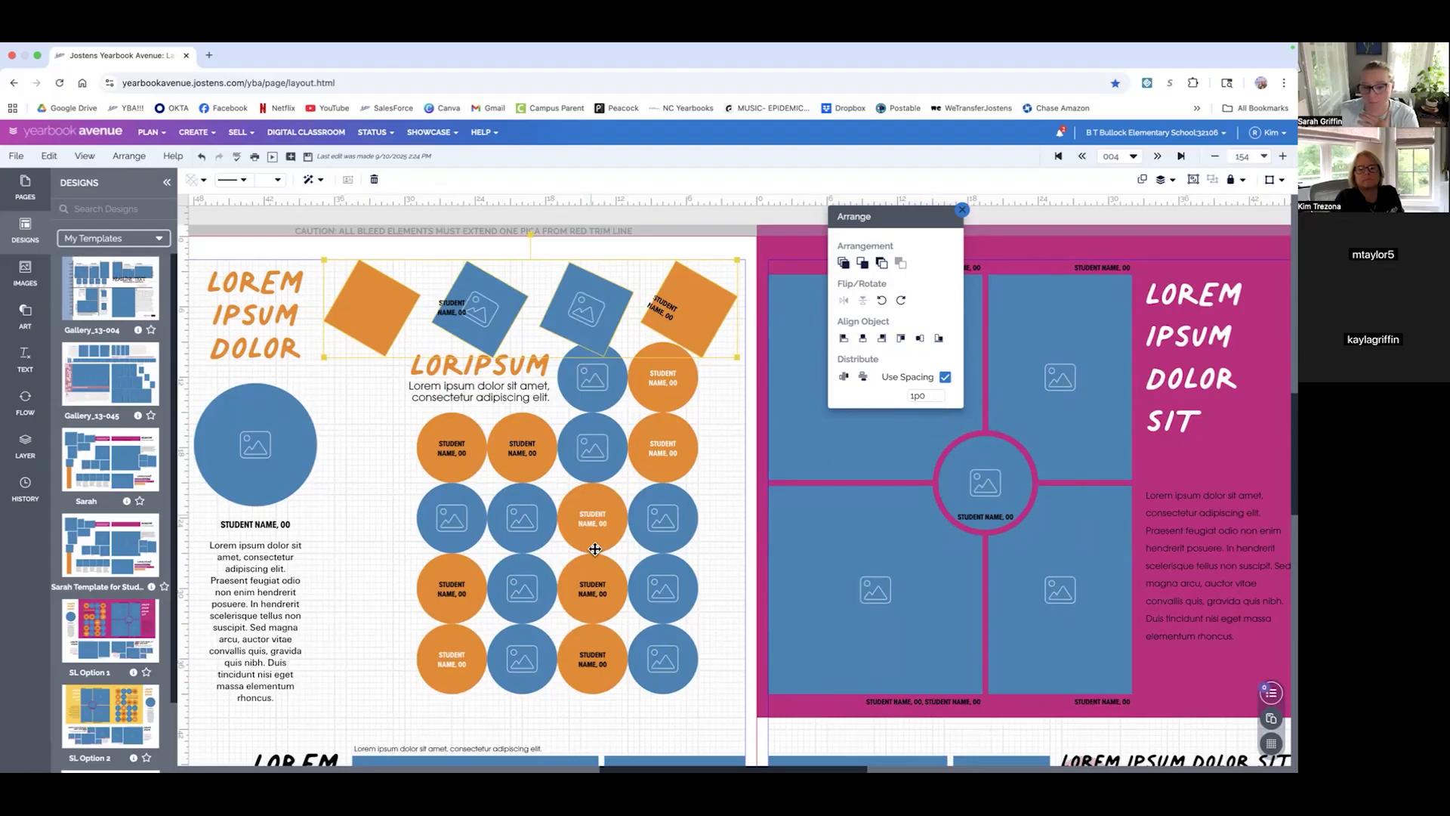
- Select the bottom row of four circles in the grid and distribute them horizontally with a fixed spacing of 1p0
click(557, 640)
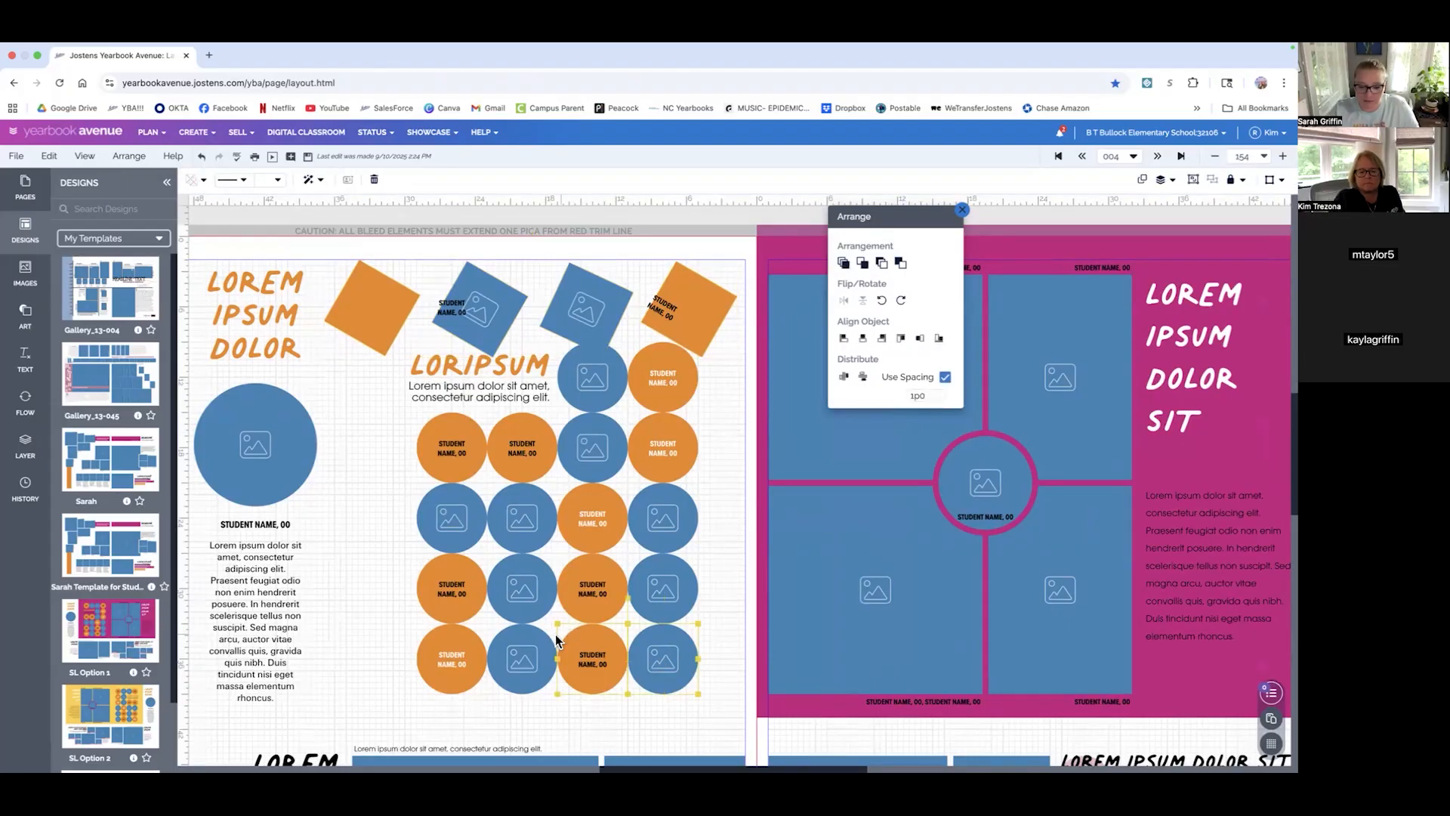
shift+click(468, 638)
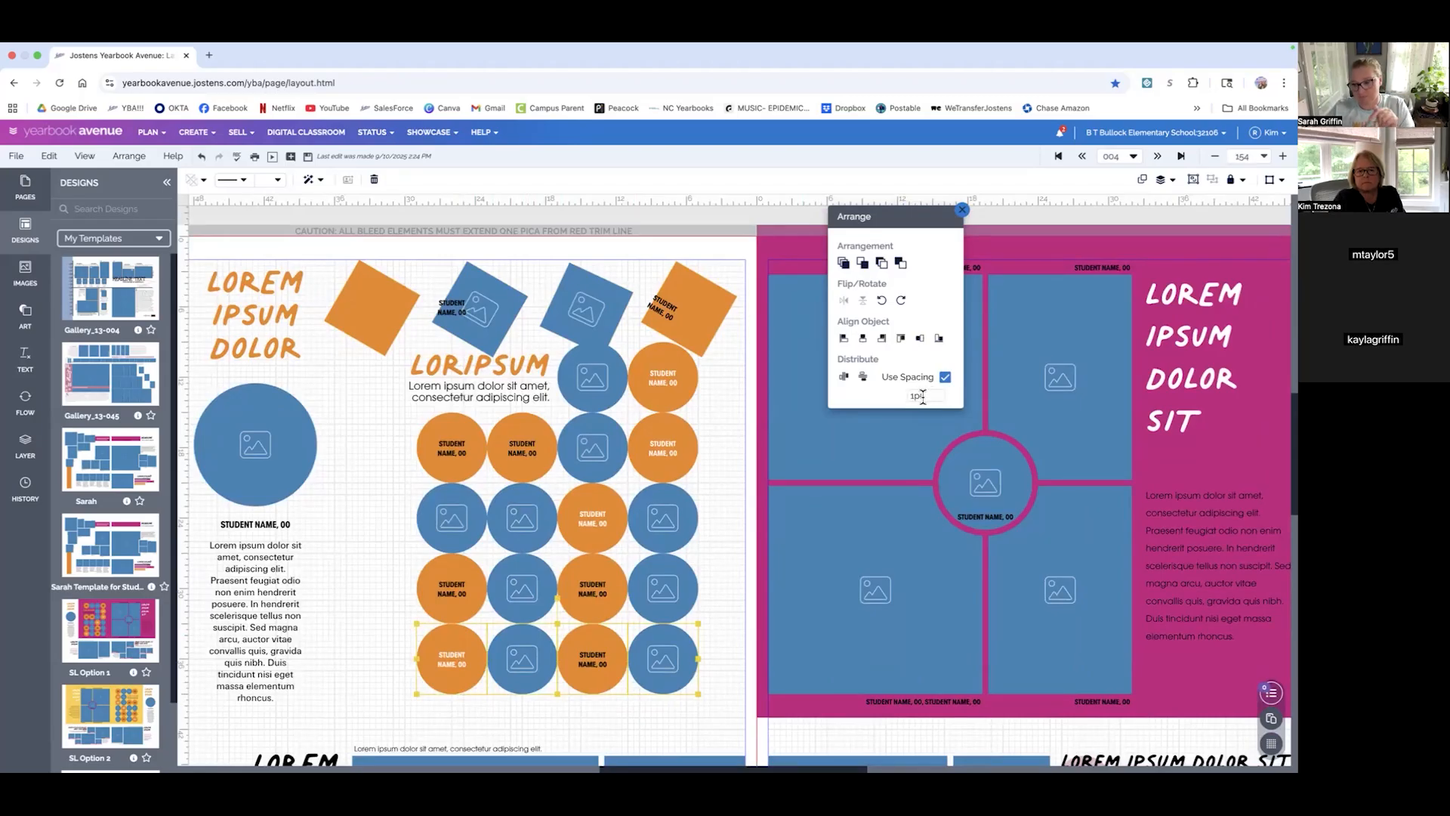
click(843, 377)
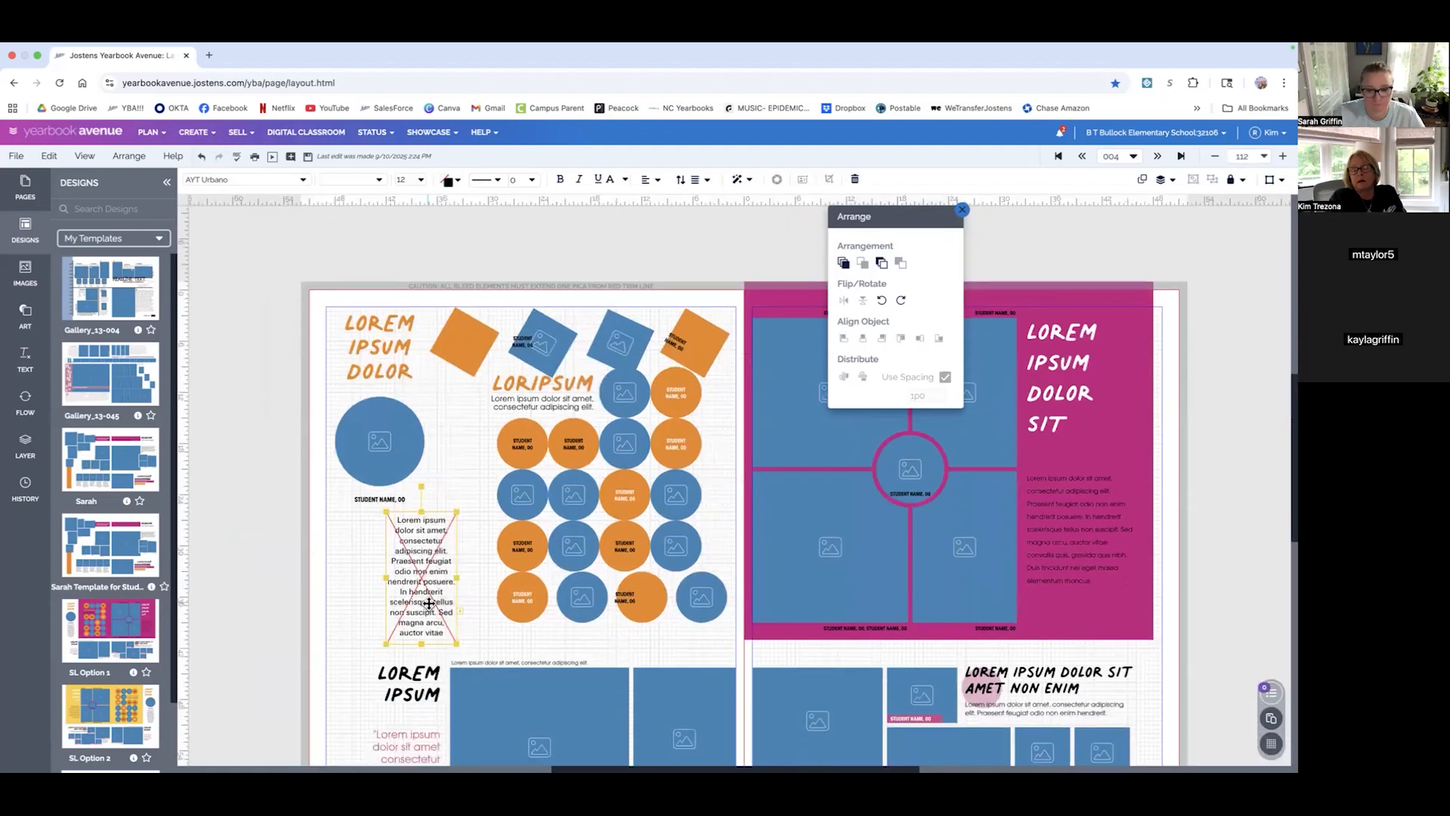
scroll(427, 602, down, 2)
scroll(429, 602, down, 1)
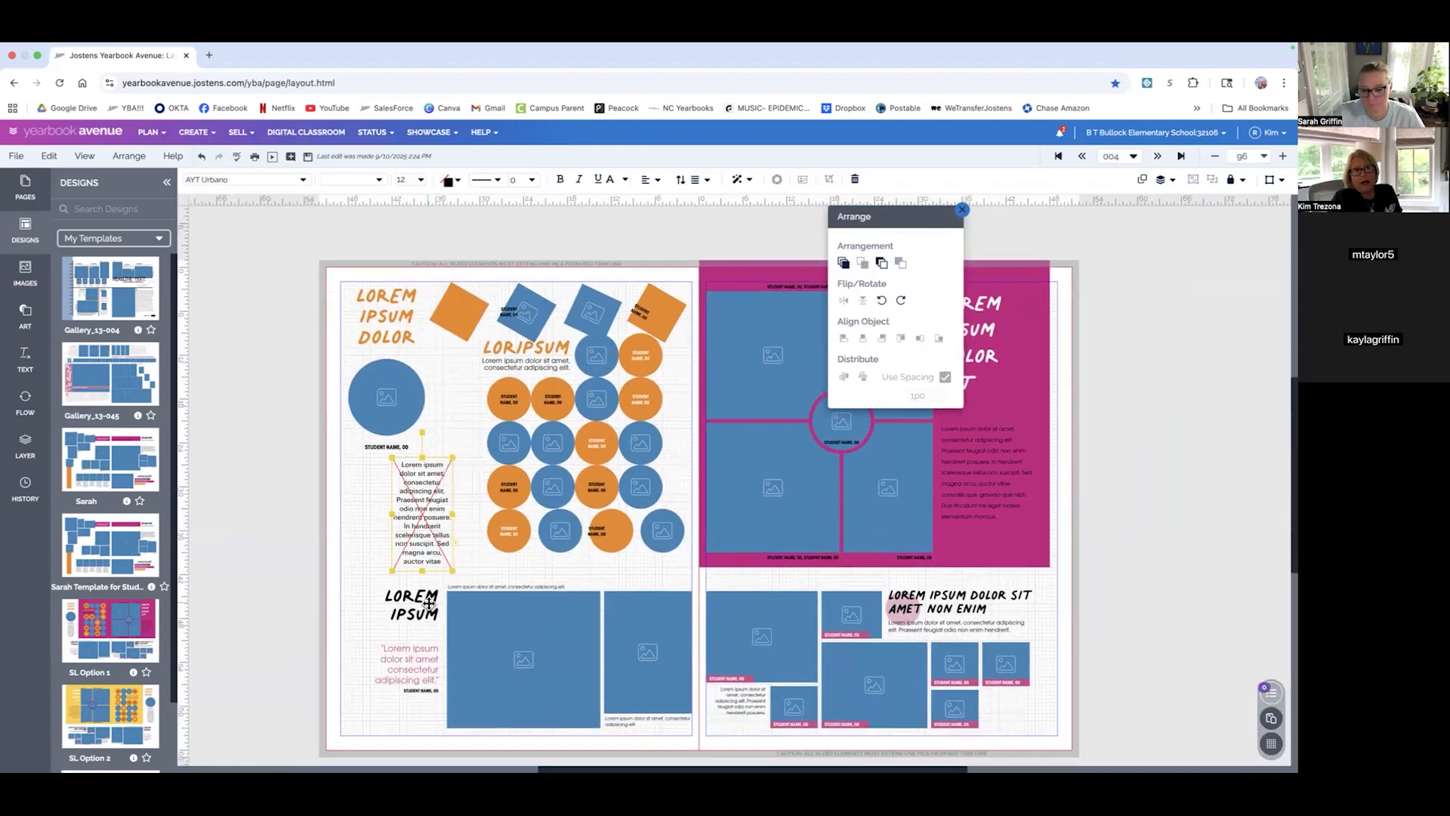
scroll(428, 602, down, 2)
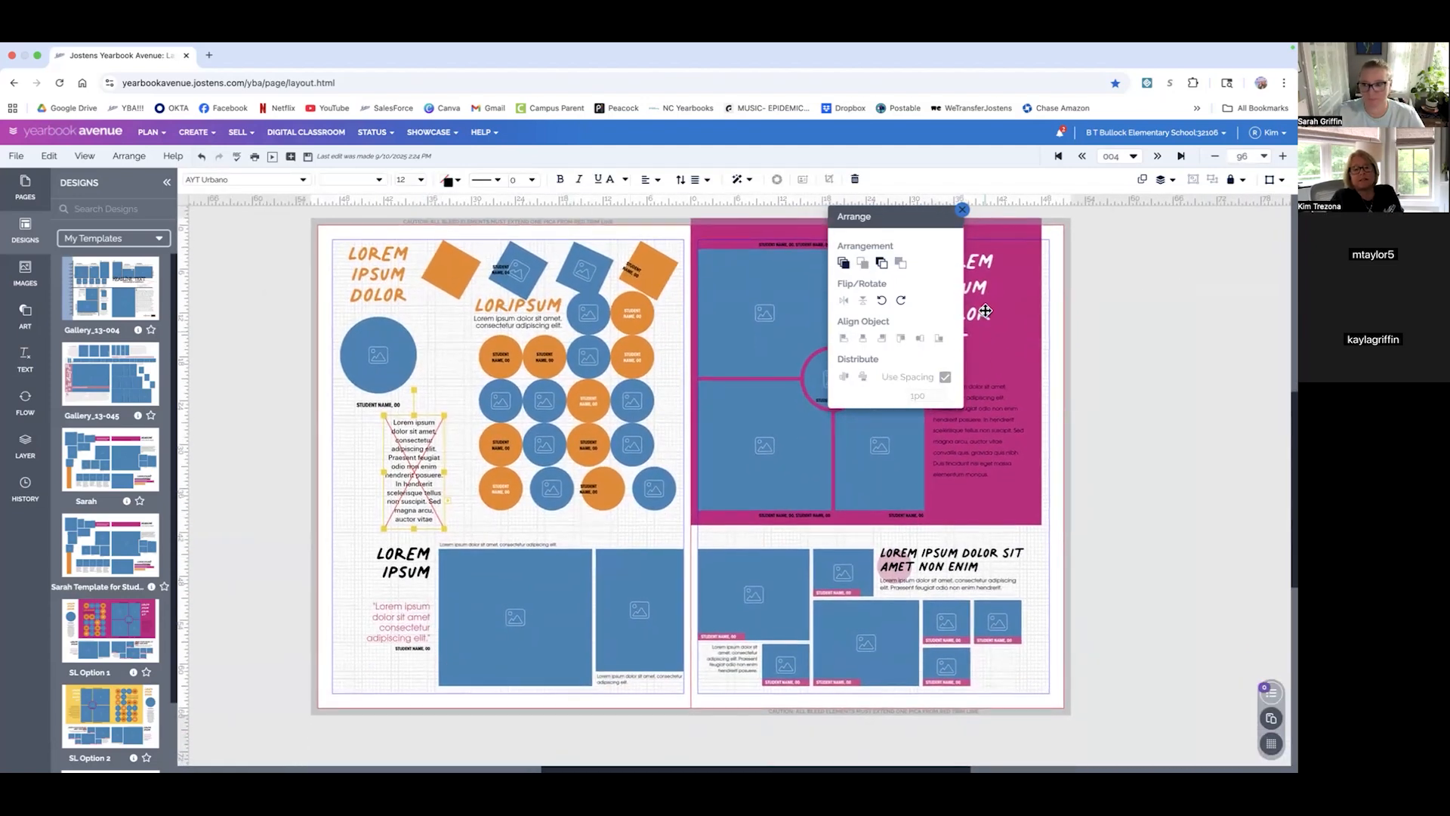
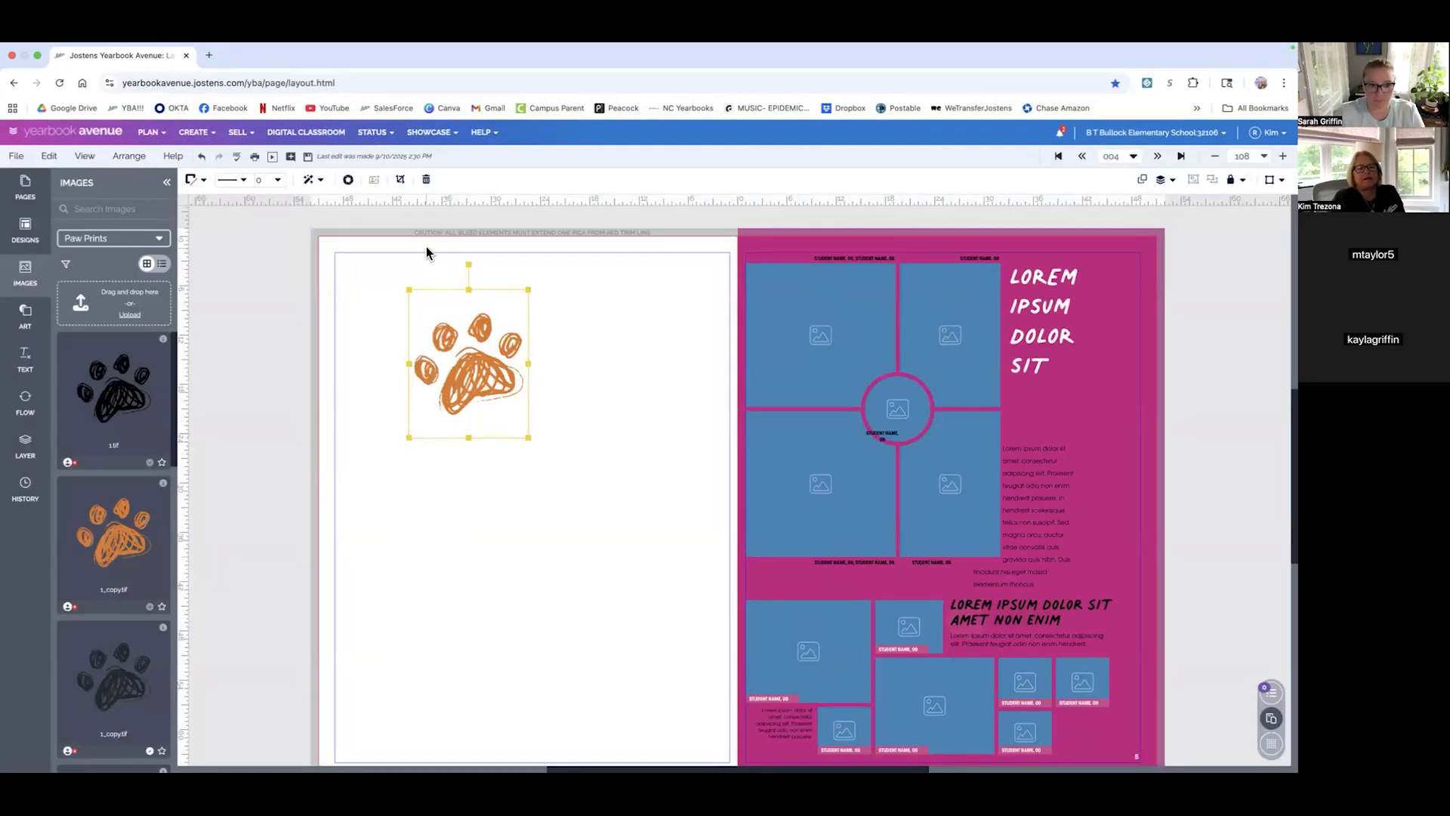
- Turn the orange paw print black in Snap Edit with the B & W filter and minimum Brightness, and save the copy
click(348, 182)
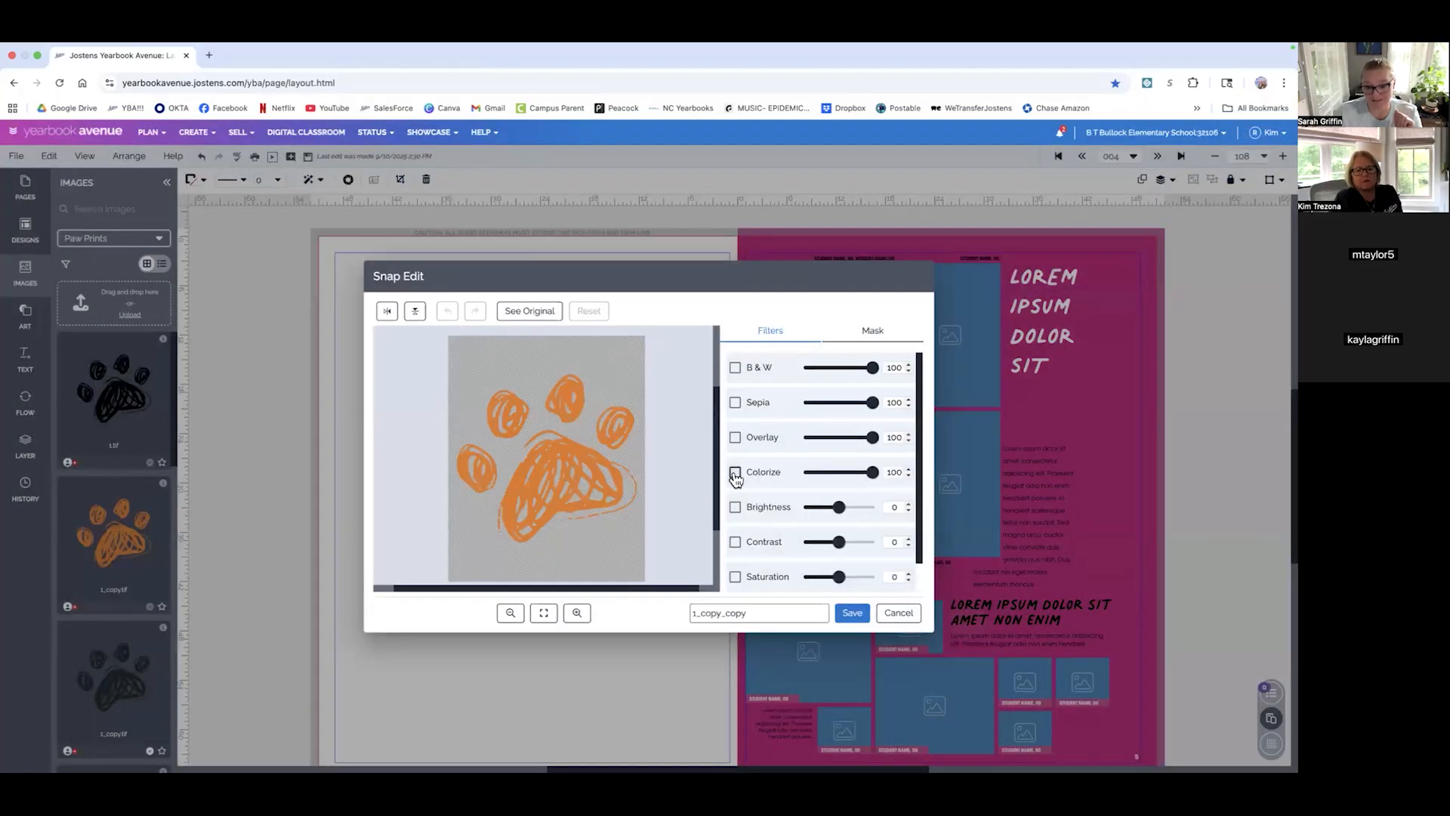
click(735, 368)
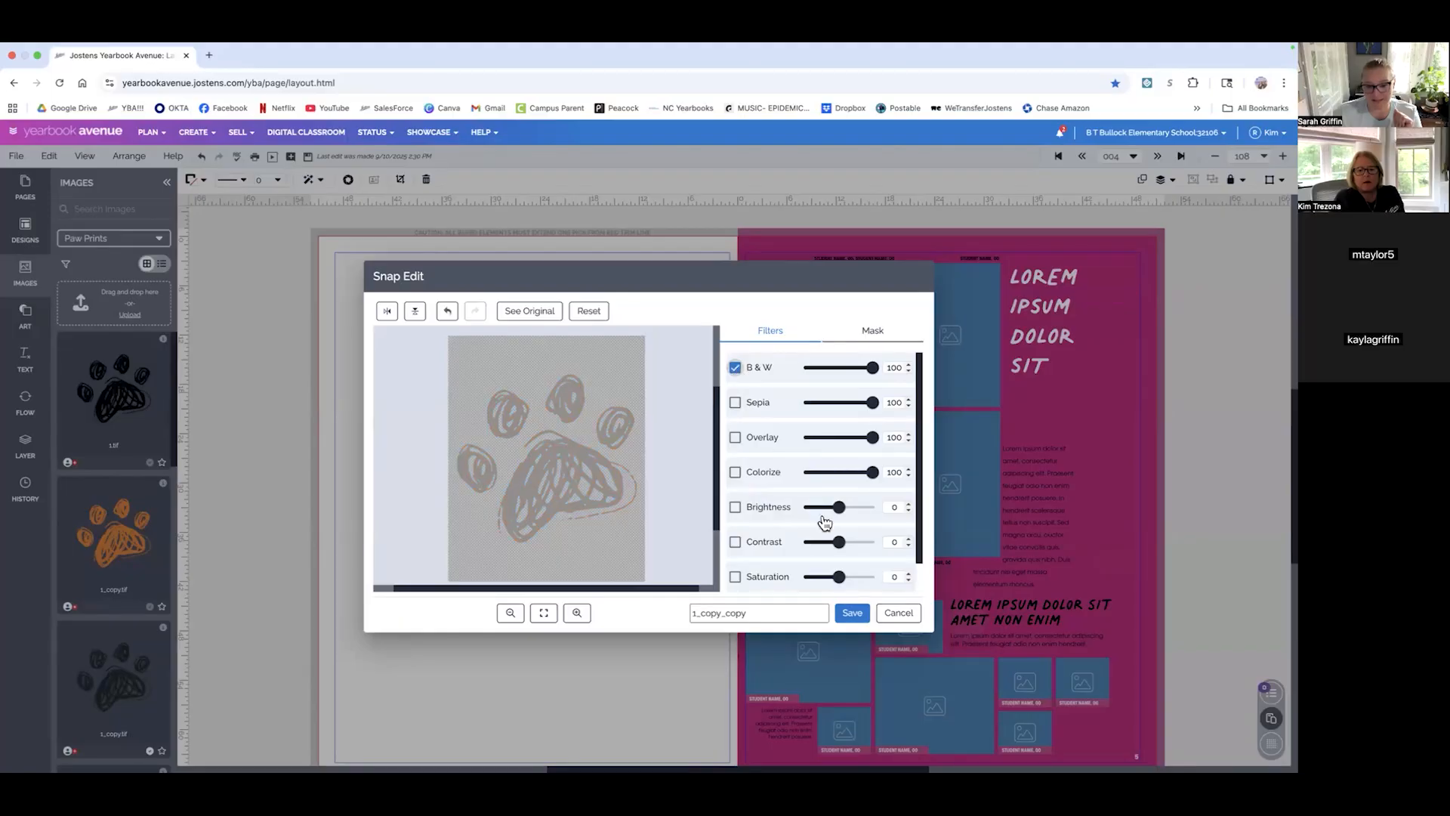
drag(840, 509, 727, 511)
click(858, 616)
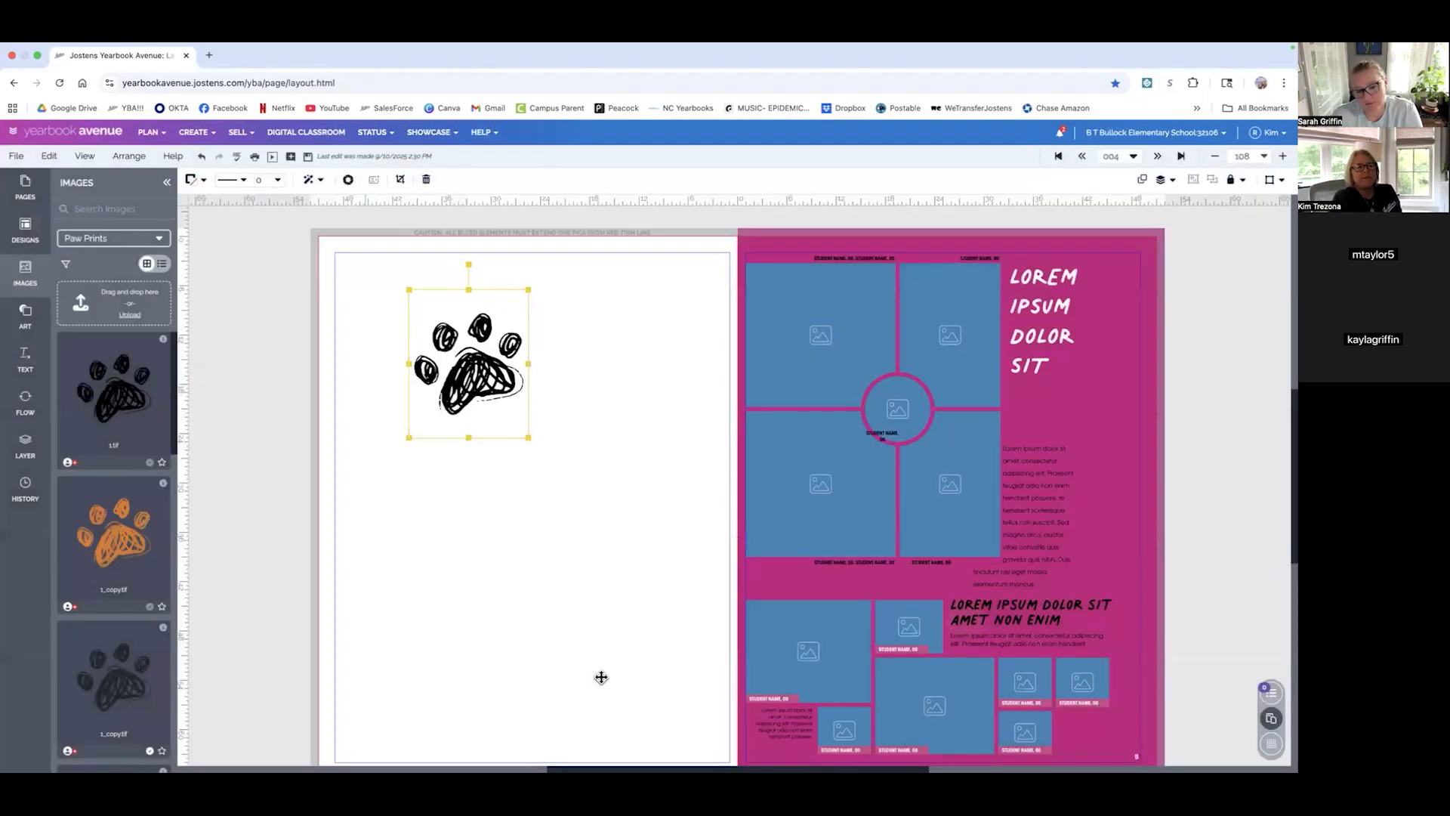
- Try a magenta Overlay filter on the black paw print in Snap Edit
click(347, 179)
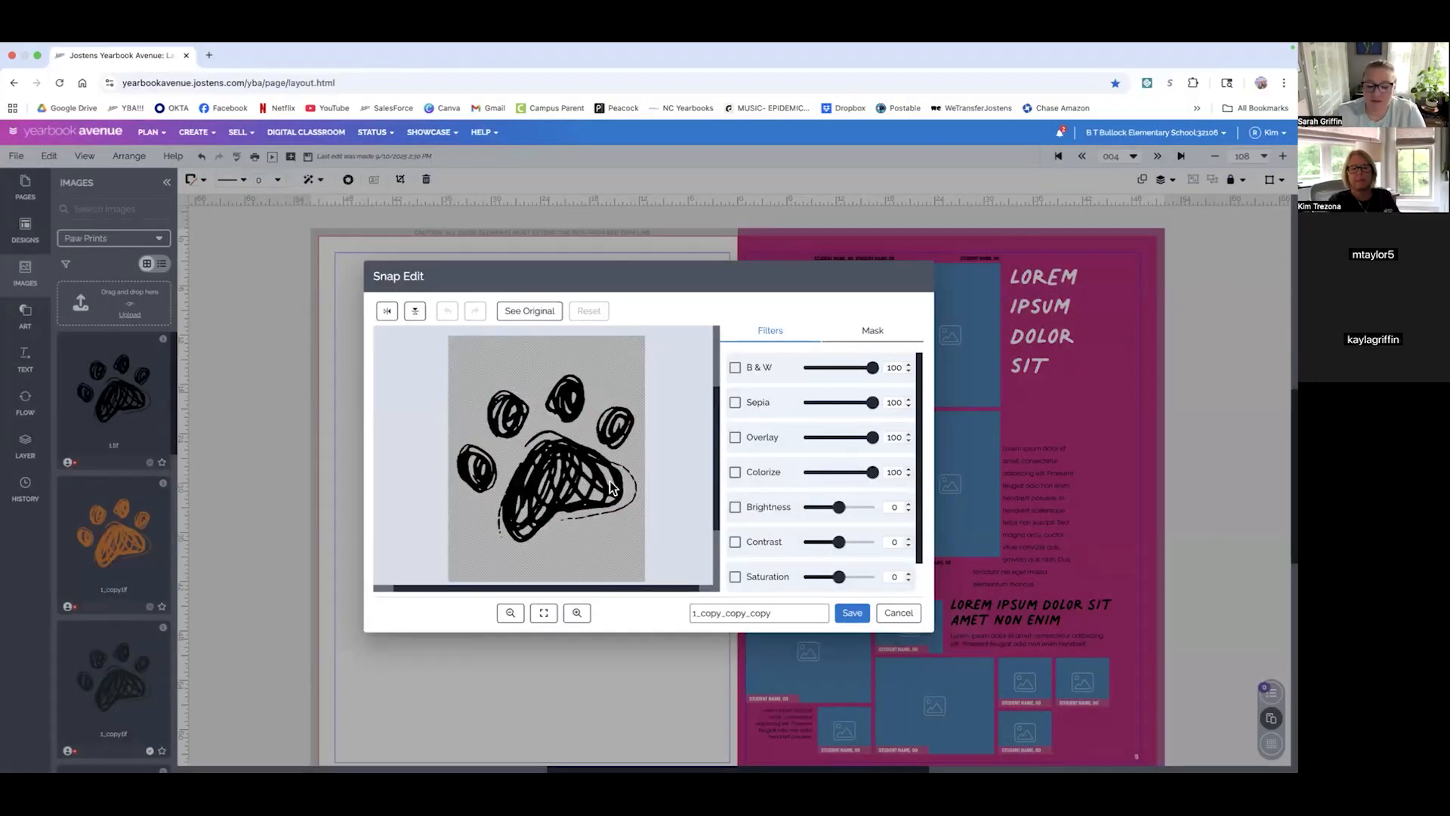
click(735, 438)
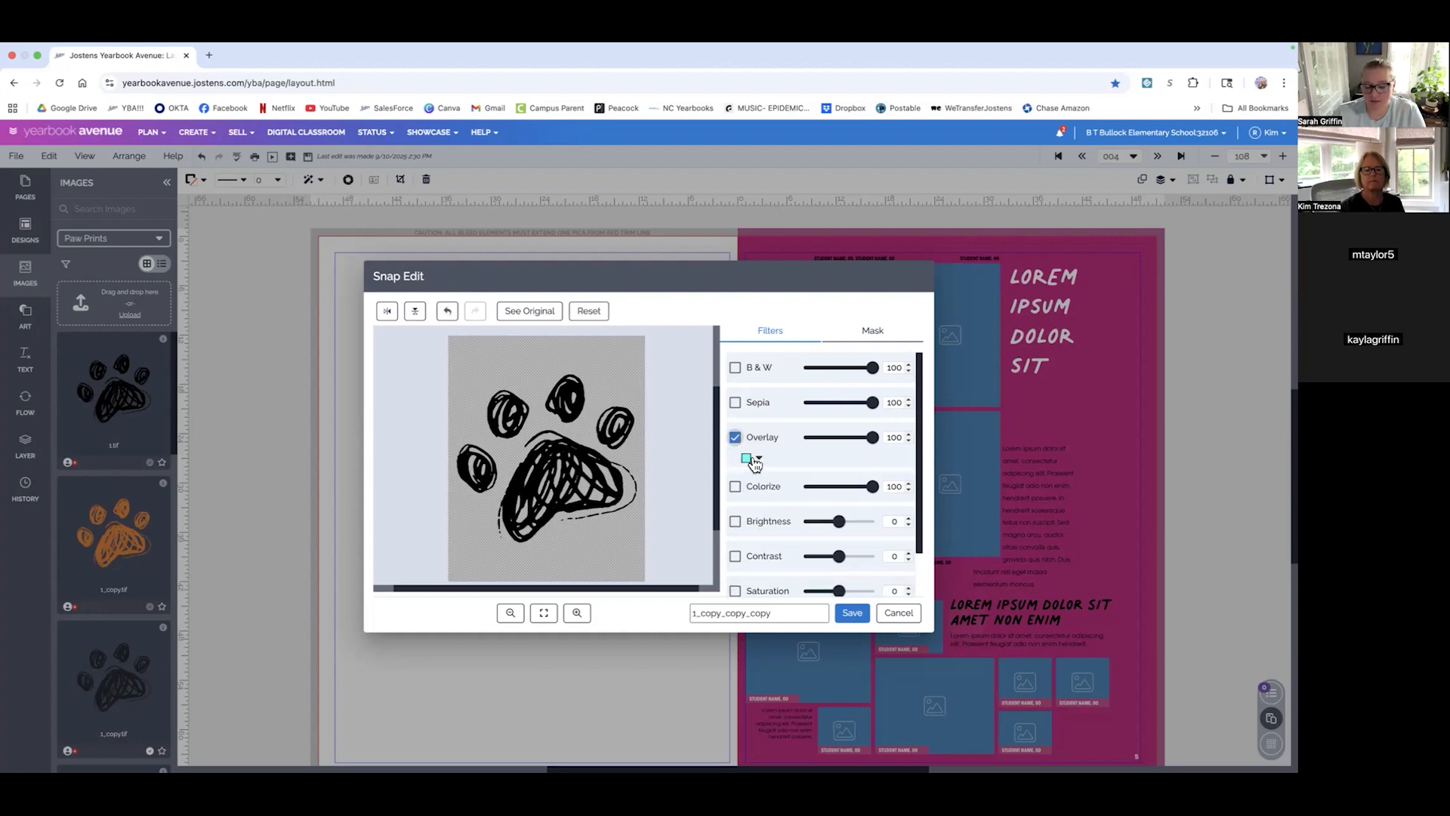
click(747, 458)
click(639, 492)
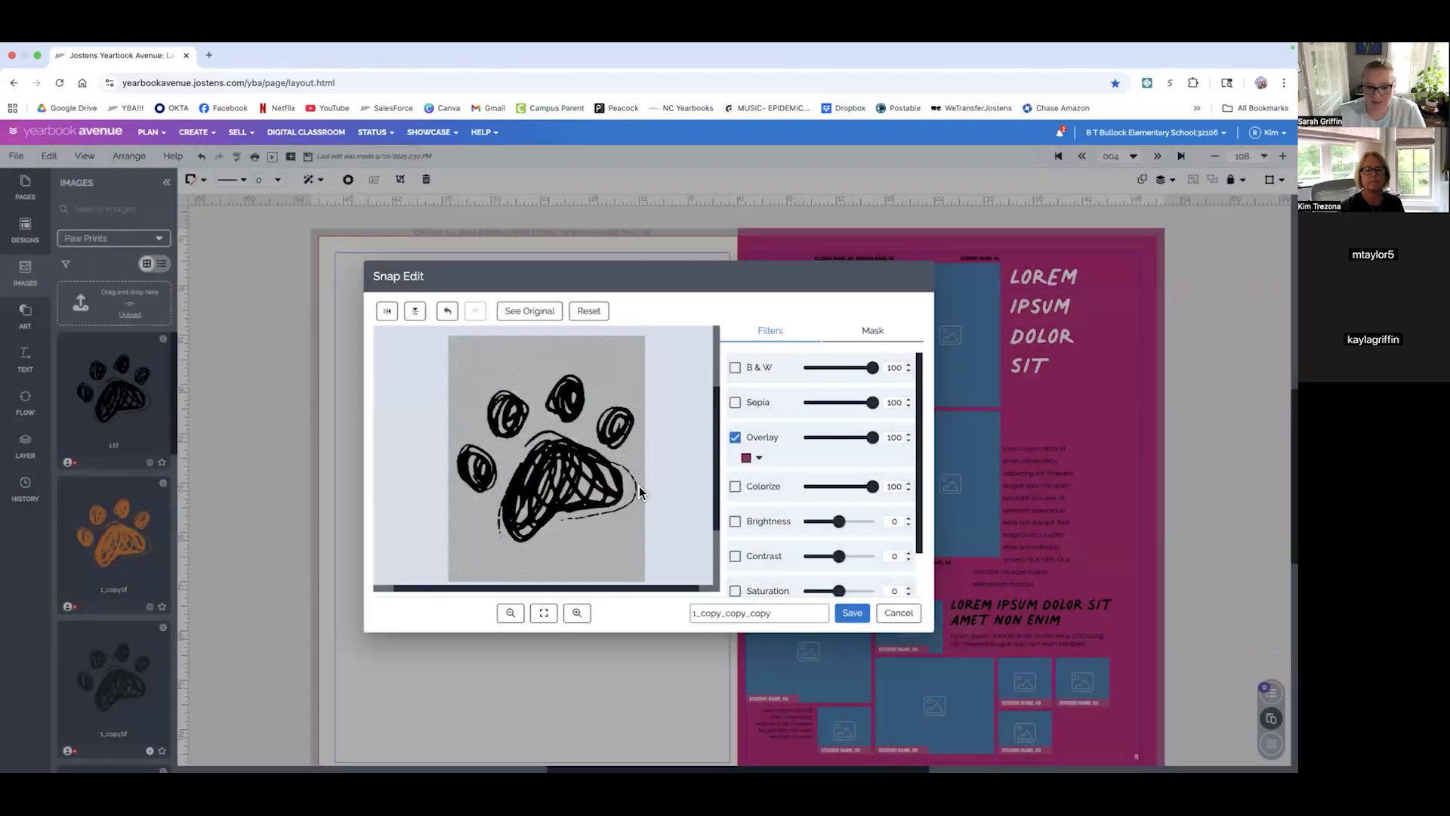
click(736, 438)
- Turn the black paw print white with the B & W filter and Brightness at 100, and save the copy
click(736, 368)
drag(831, 500, 954, 508)
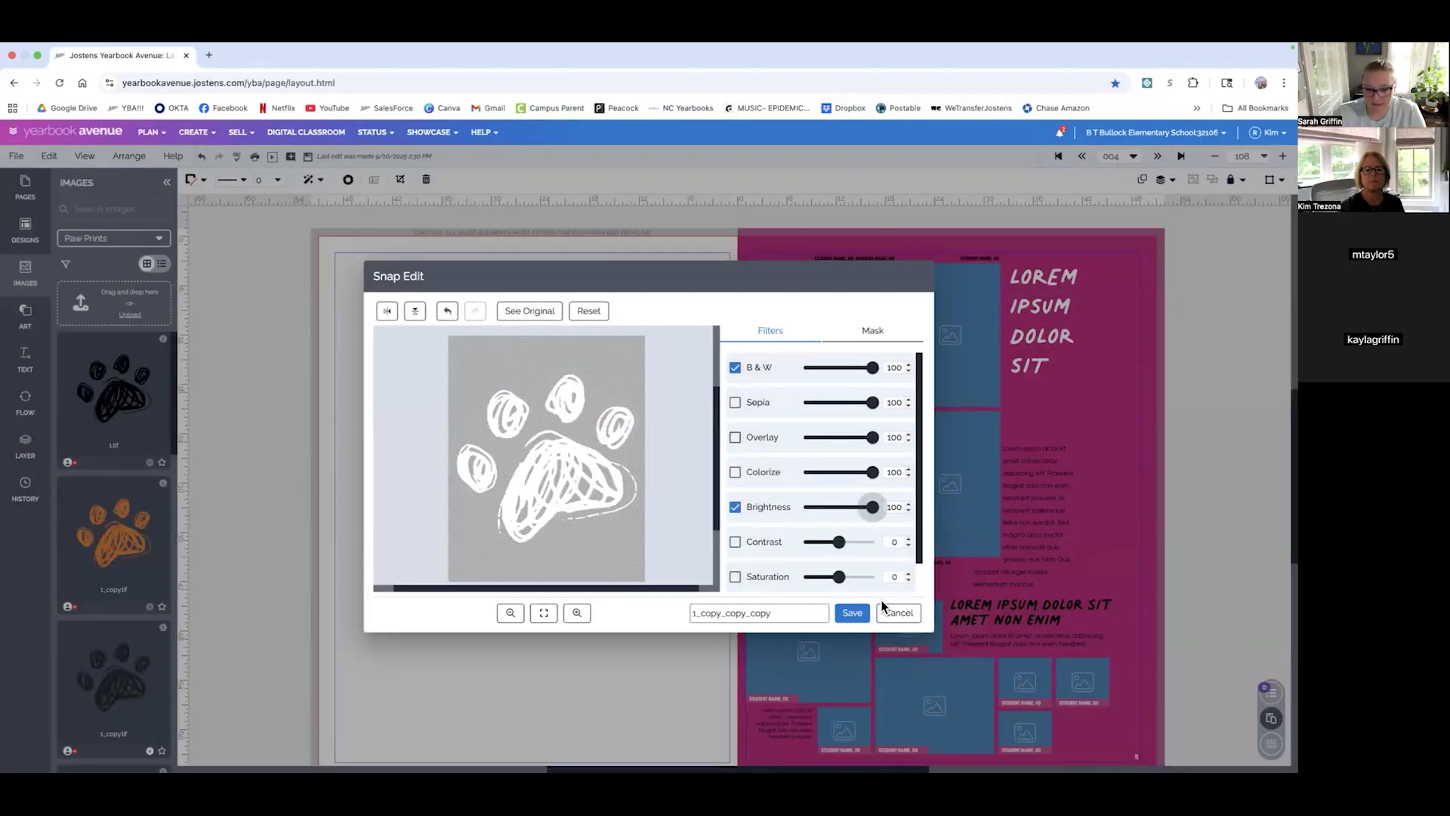
click(854, 613)
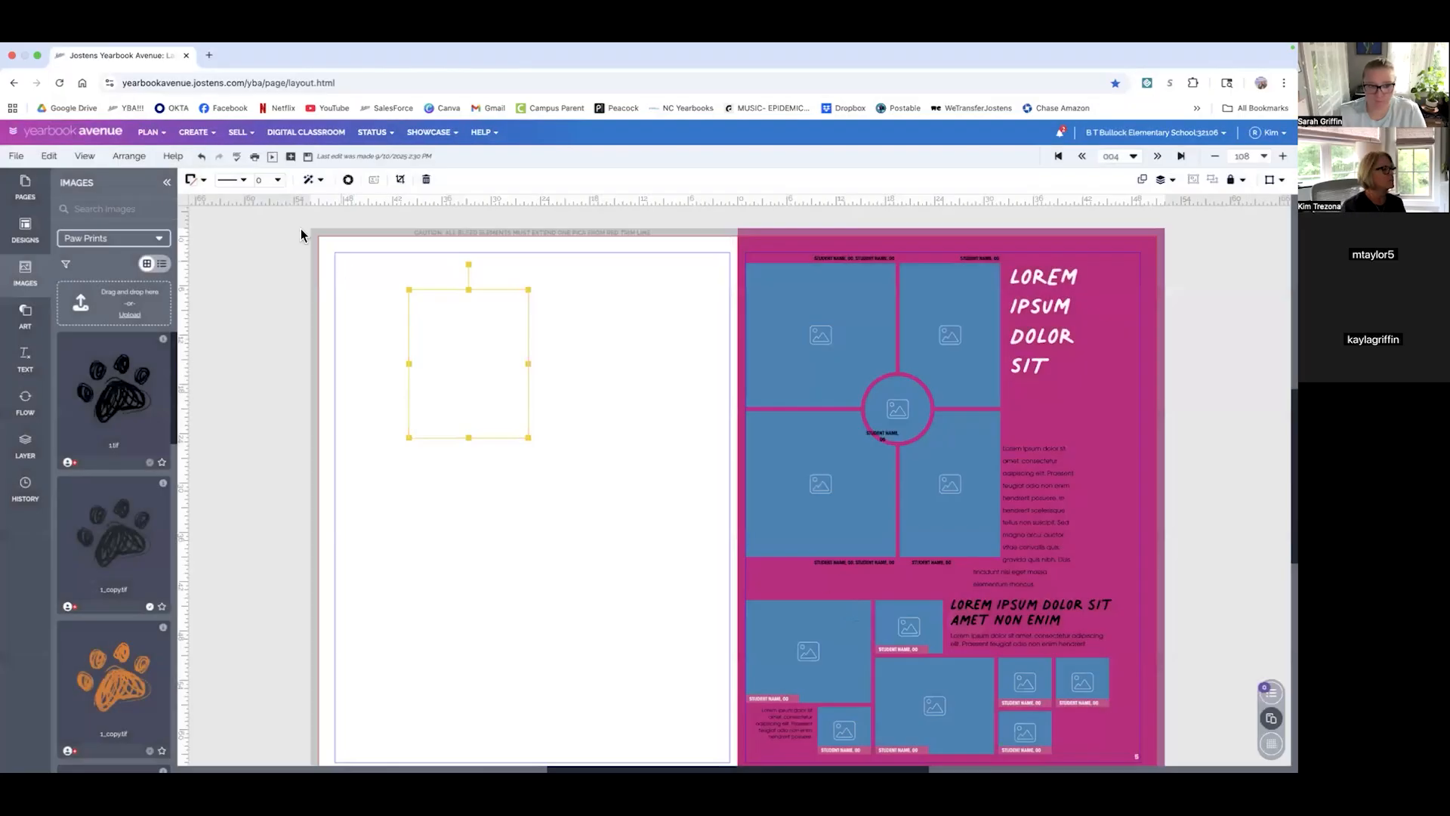
- Try a magenta Colorize filter on the white paw print in Snap Edit
click(348, 179)
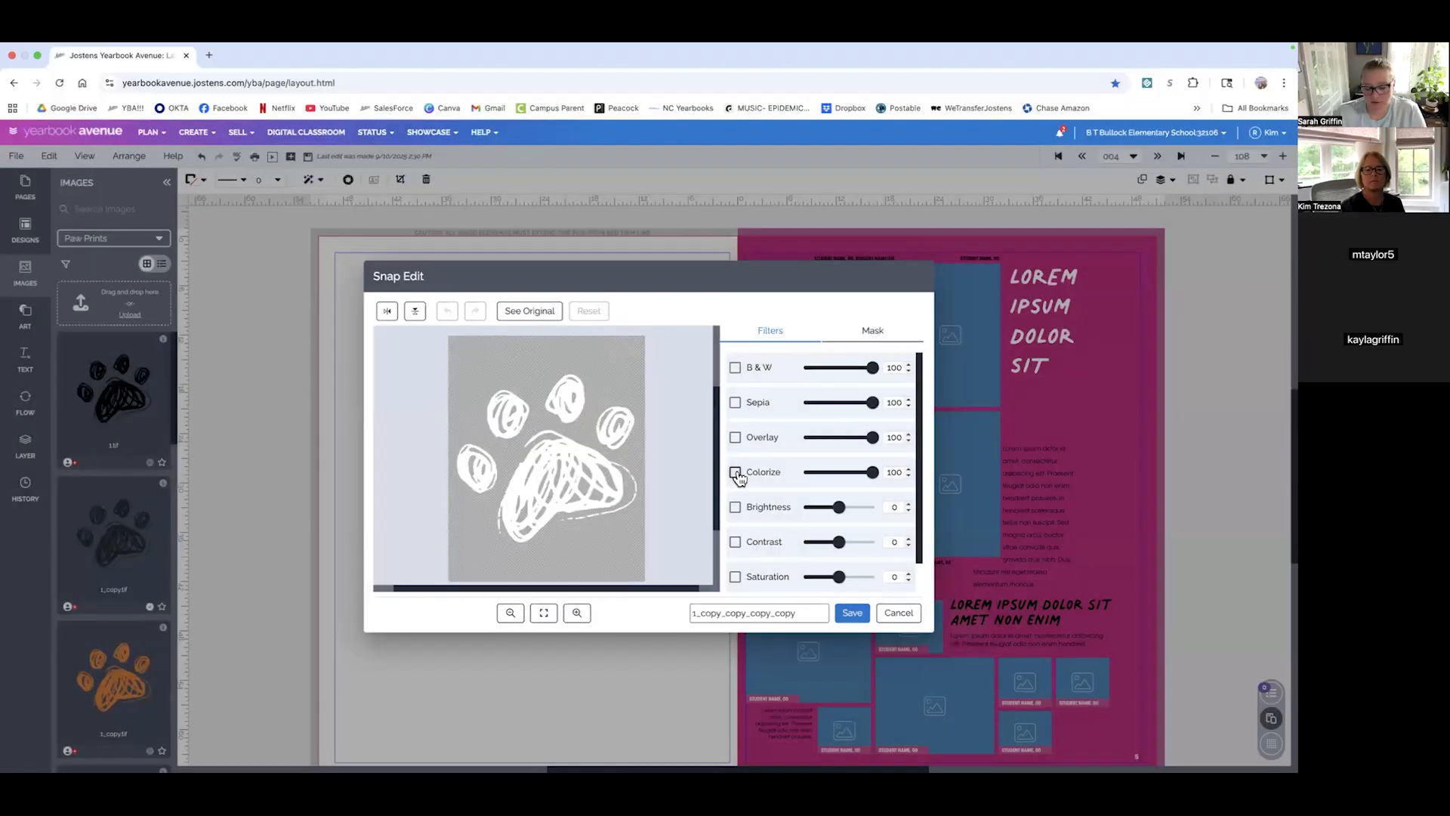
click(736, 473)
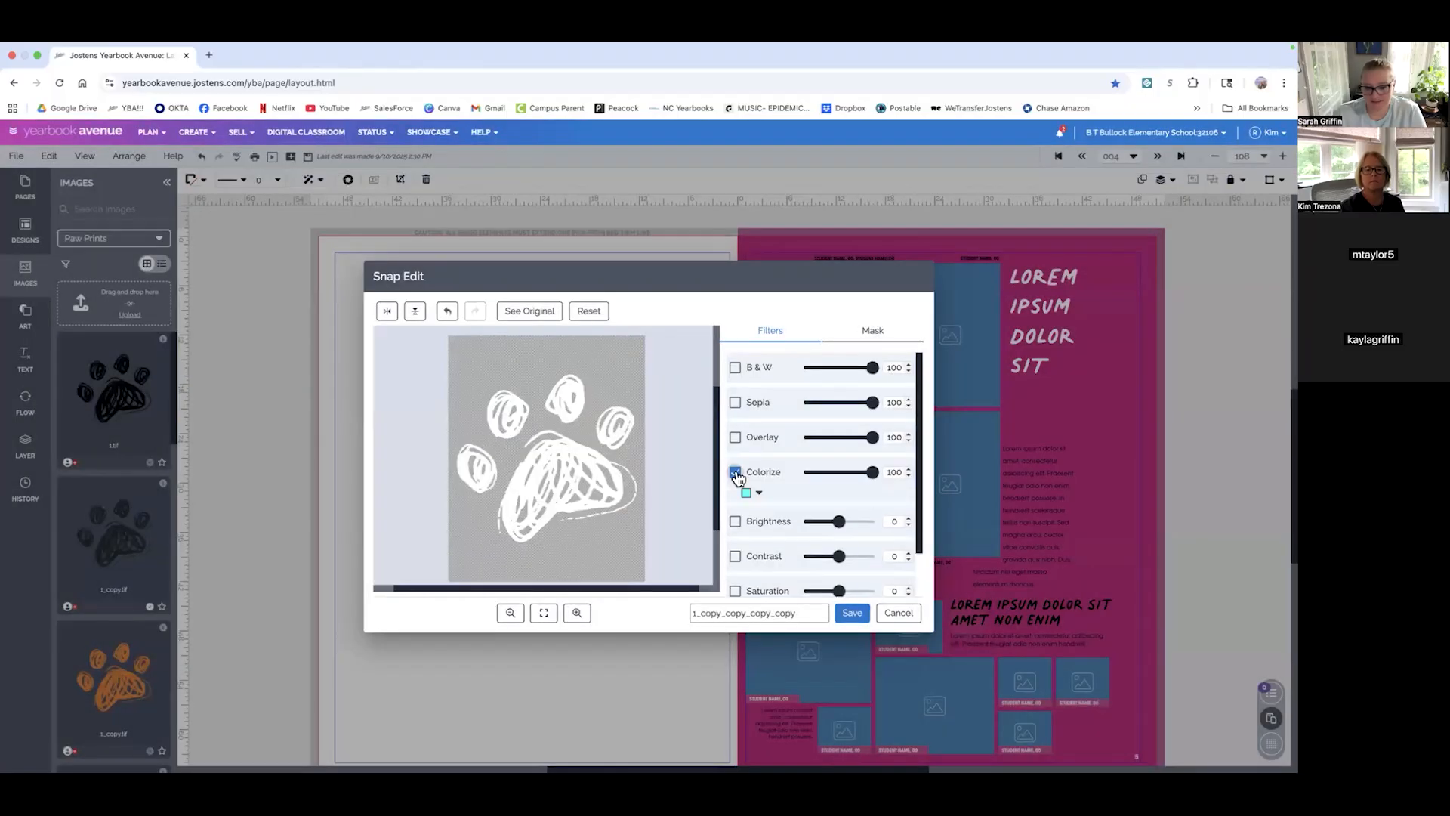
click(748, 495)
click(667, 489)
click(735, 472)
- Try a magenta Overlay filter on the white paw print, remove it and close Snap Edit
click(736, 438)
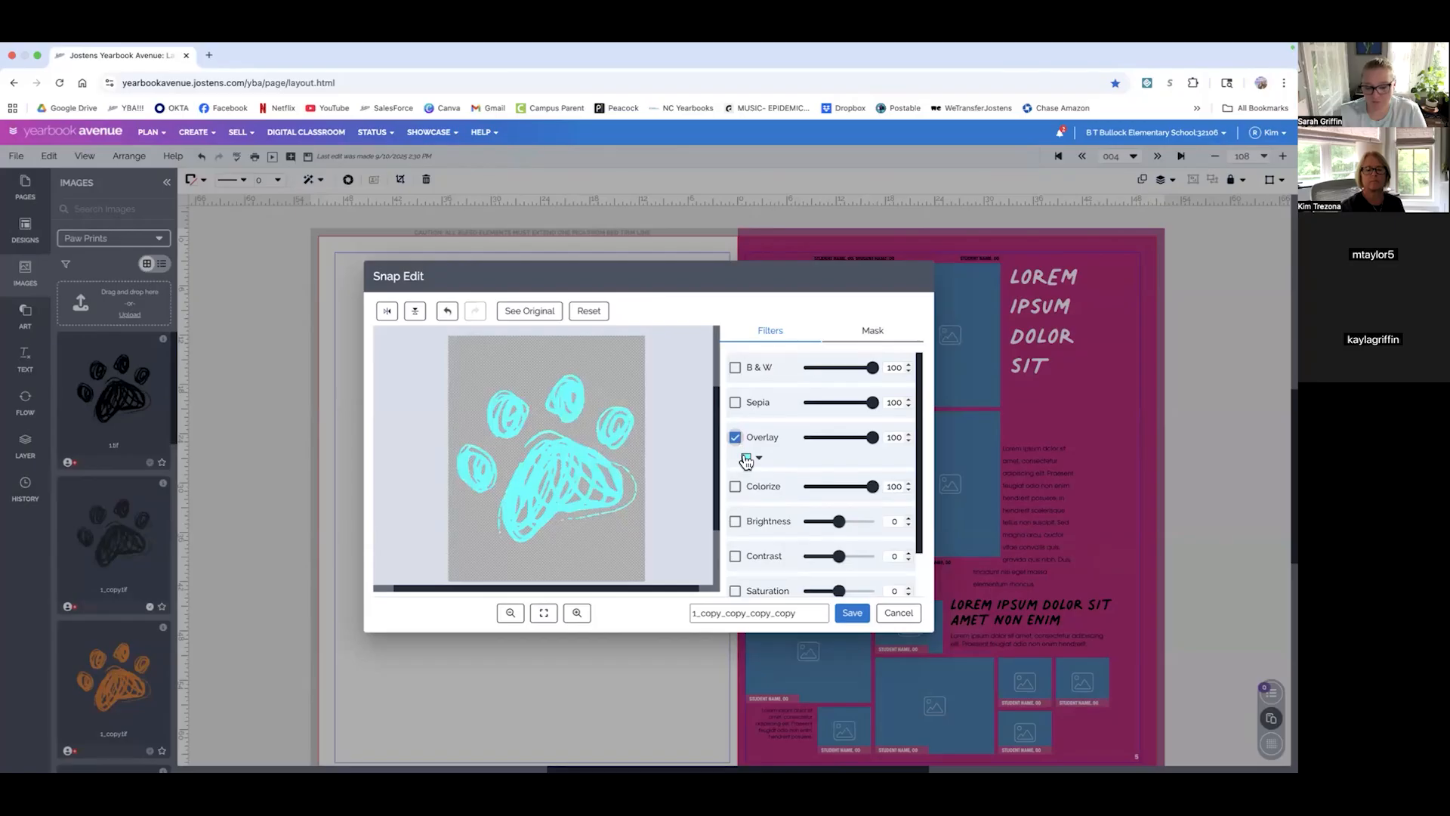
click(746, 458)
click(667, 489)
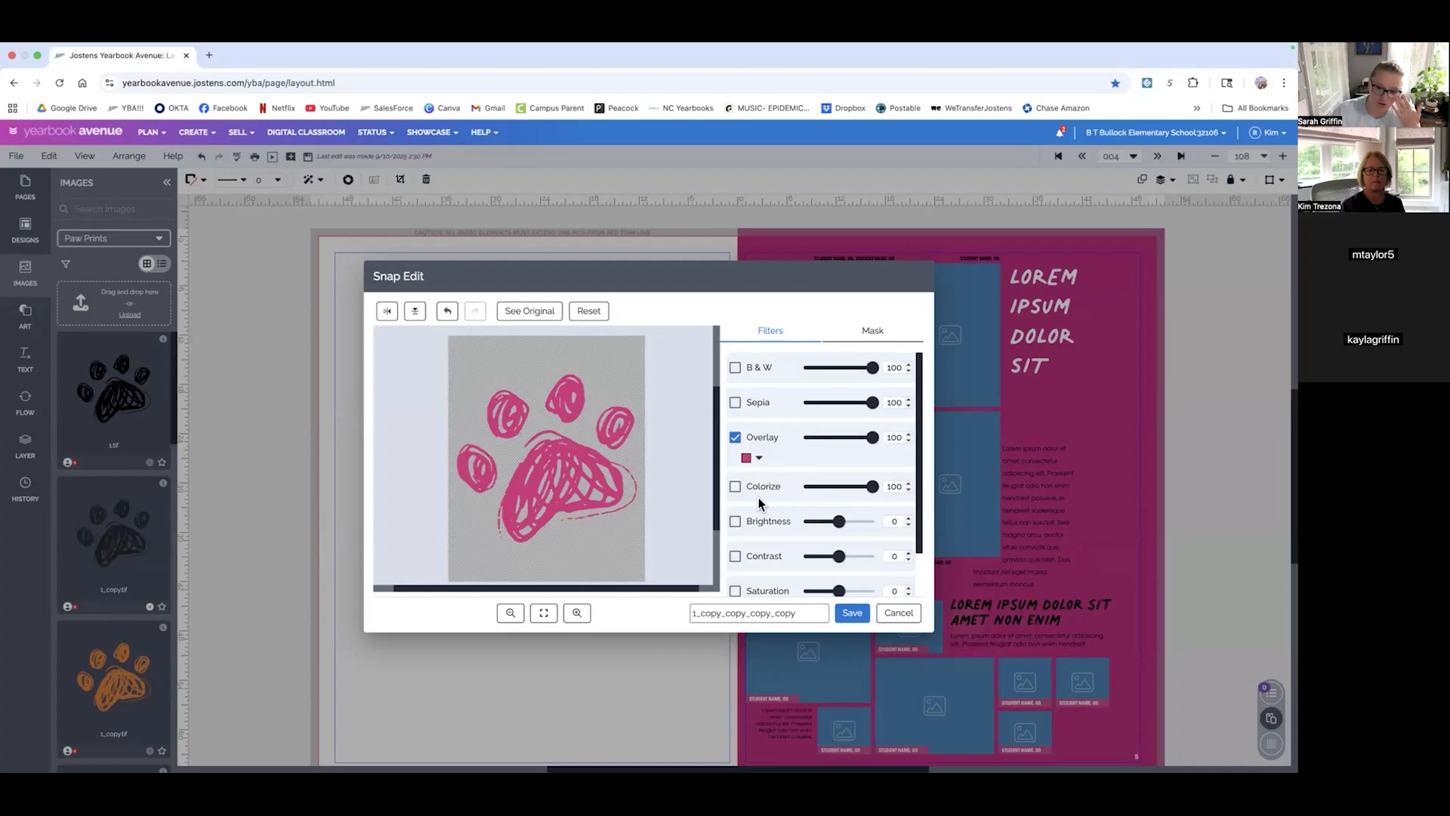
click(735, 436)
click(851, 613)
click(898, 619)
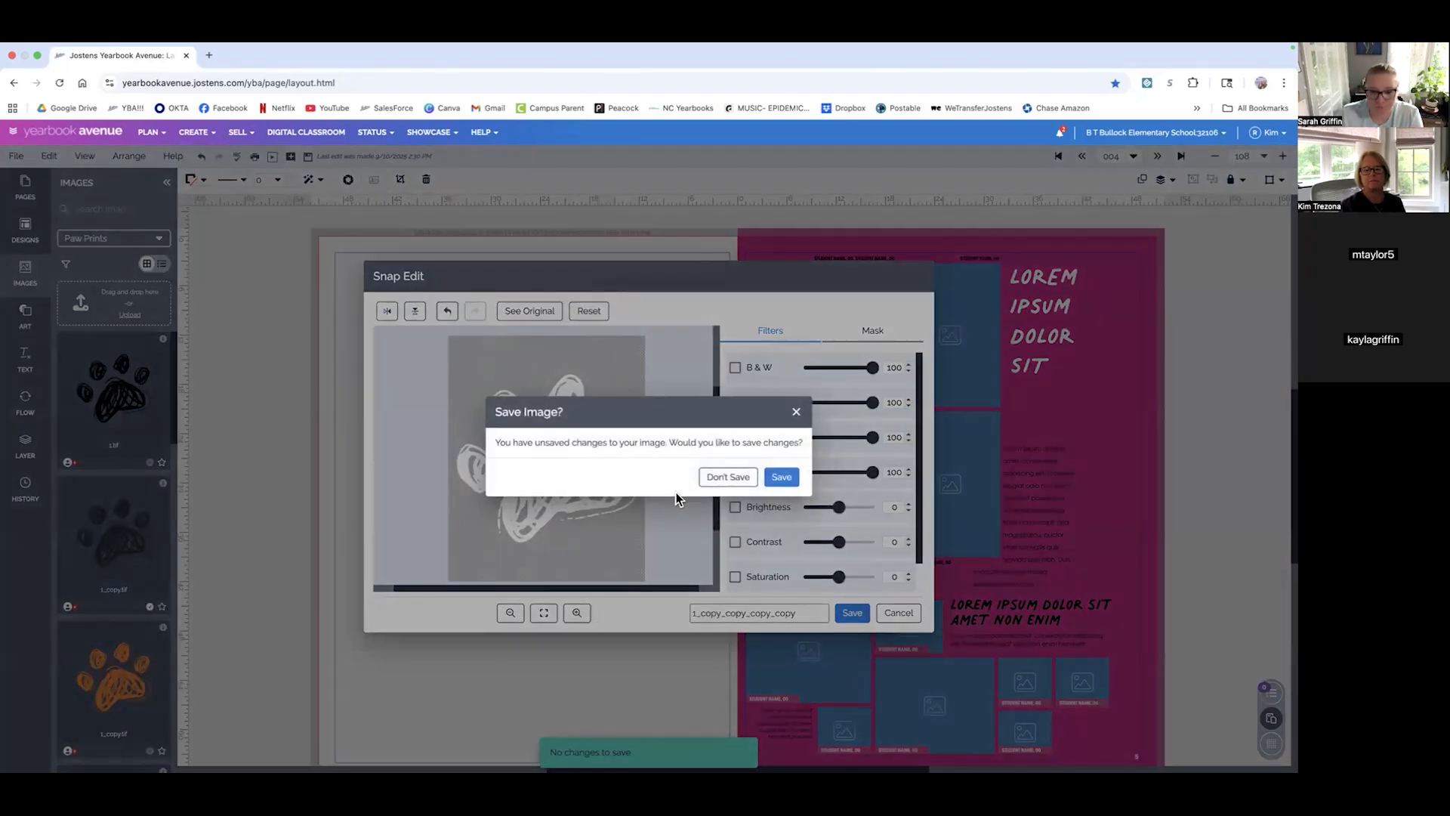
click(777, 476)
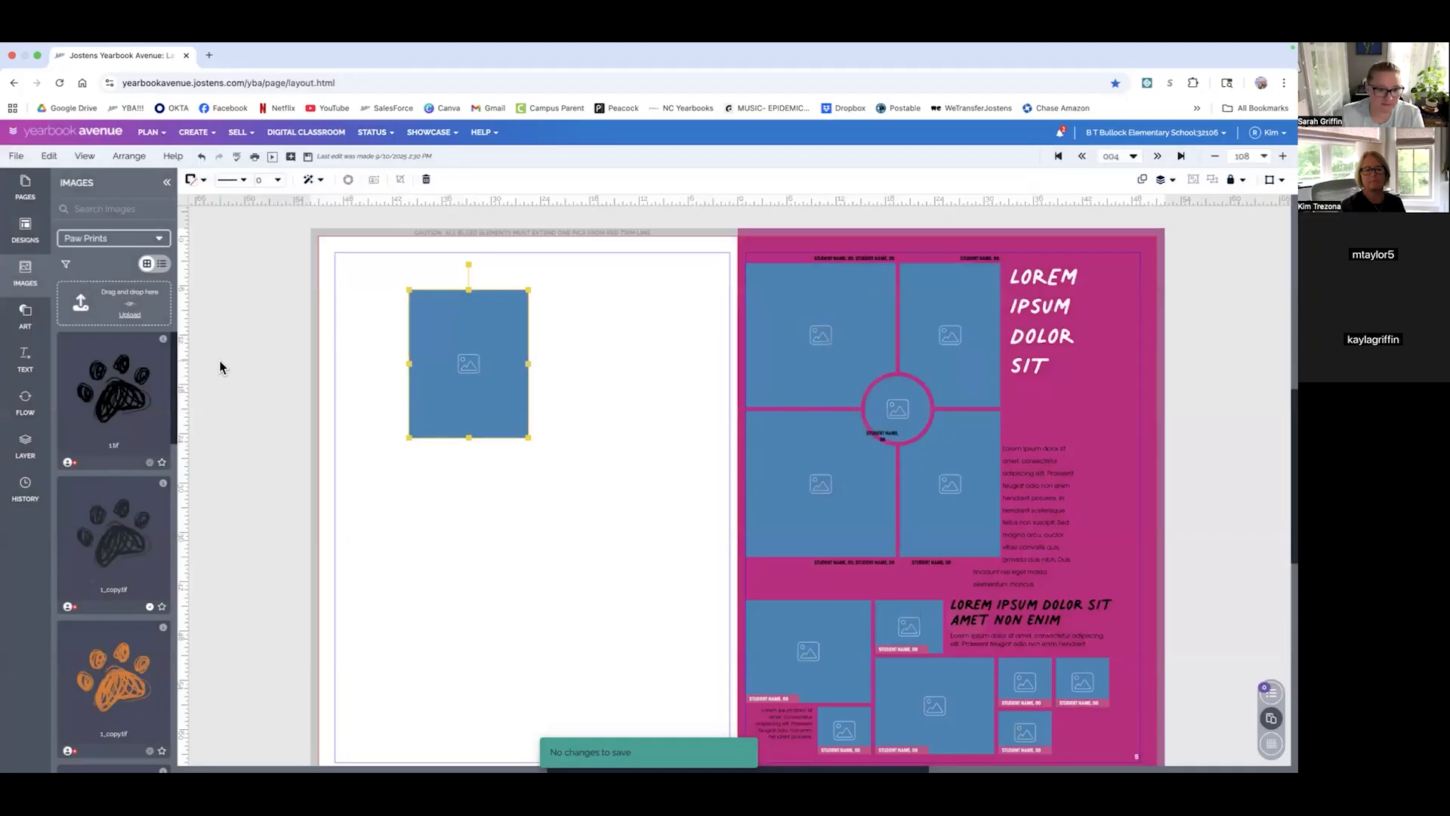
- Browse the image library's folders, including Social Media, portraits and Fall Sports, and open the test folder
click(98, 238)
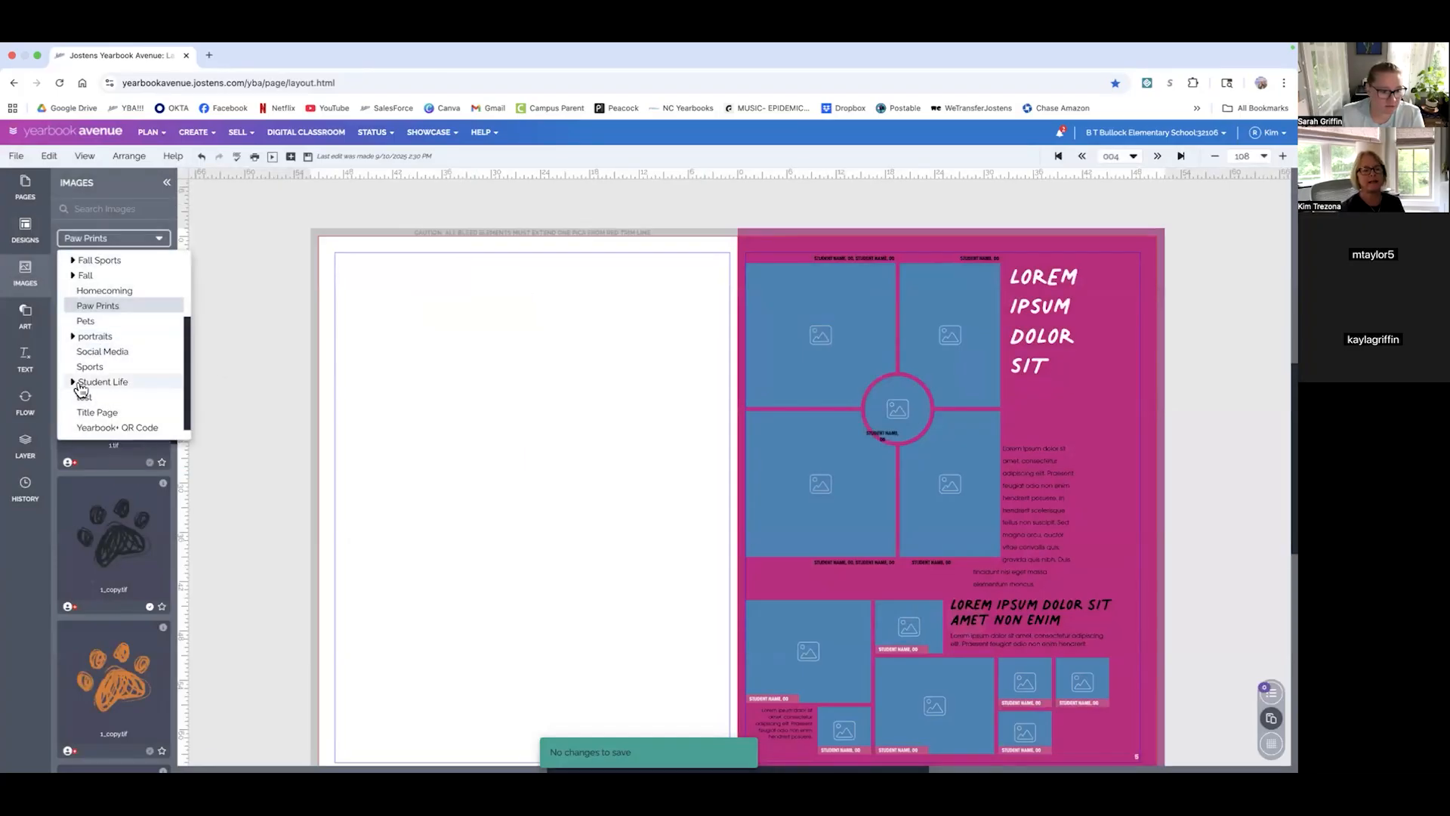
click(83, 355)
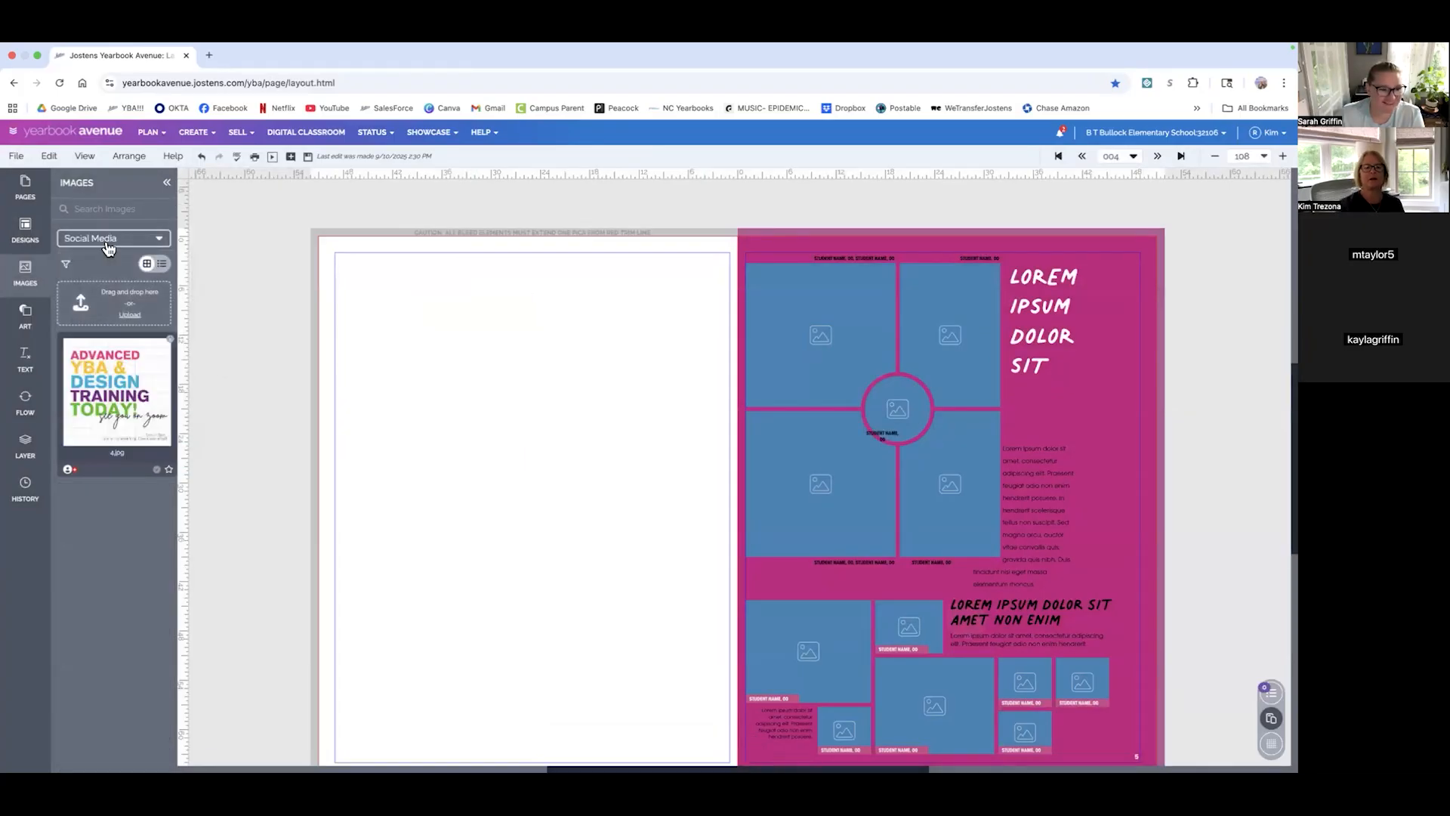
click(106, 239)
click(73, 382)
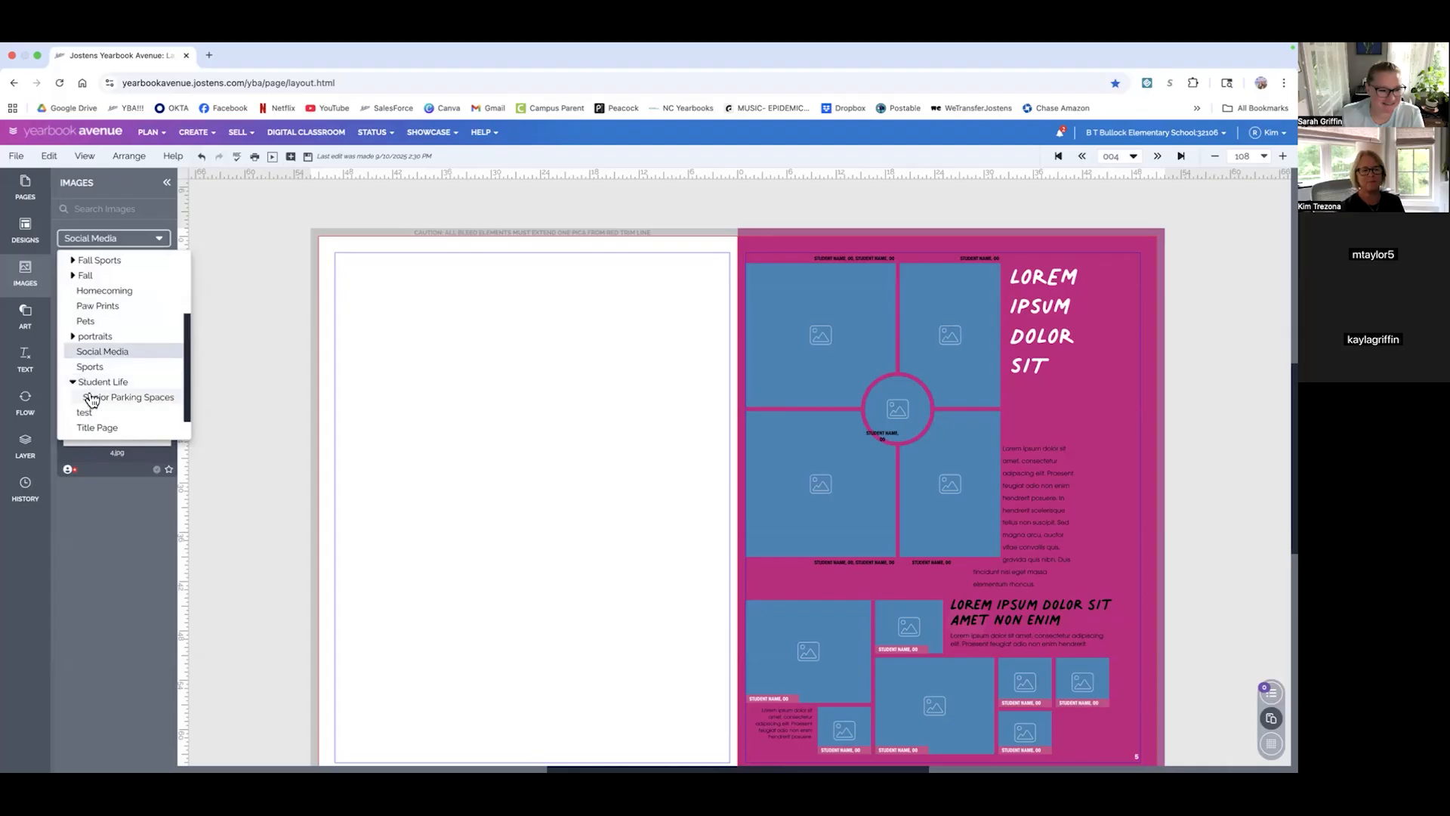
click(72, 337)
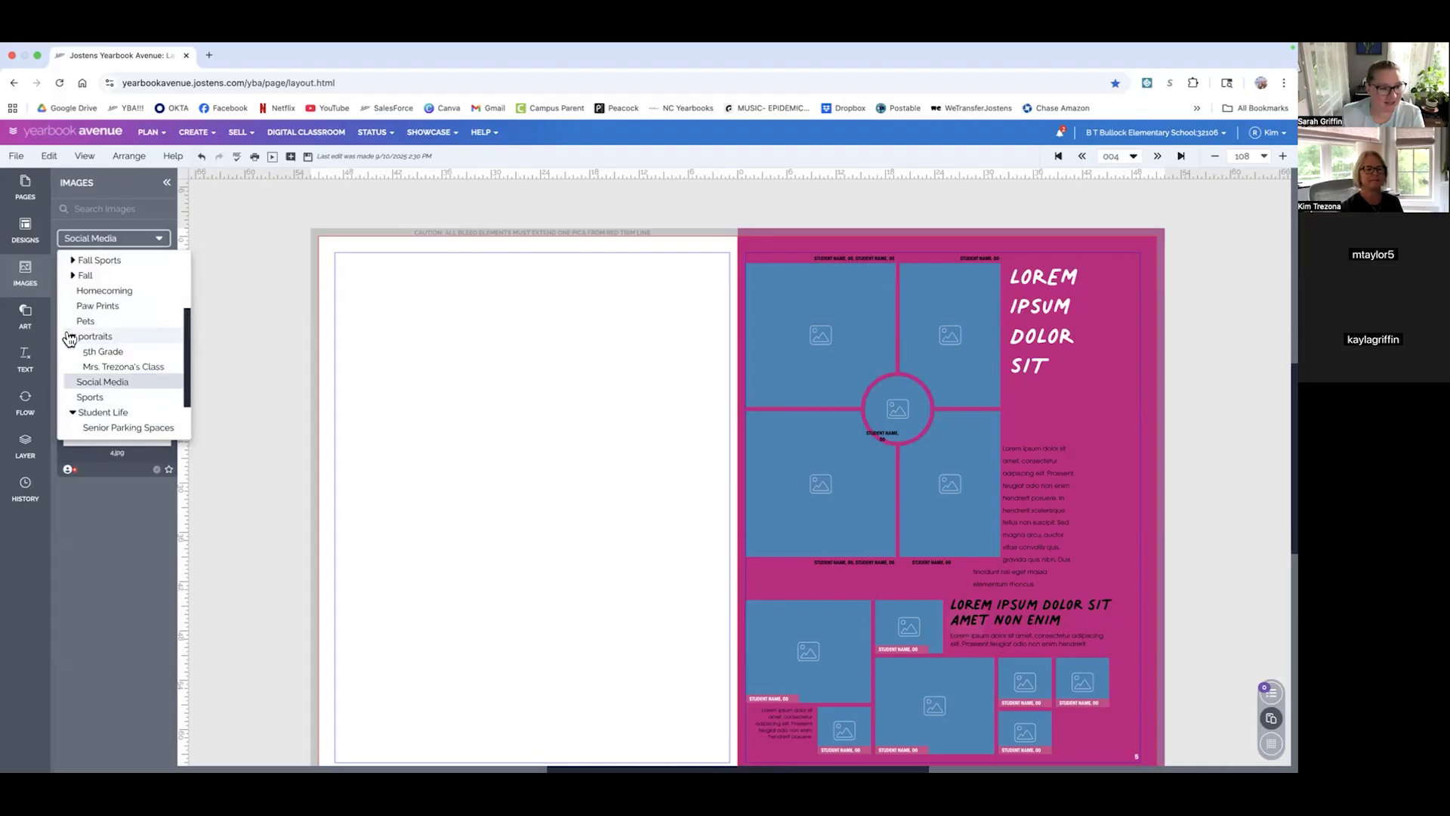
click(94, 367)
click(99, 236)
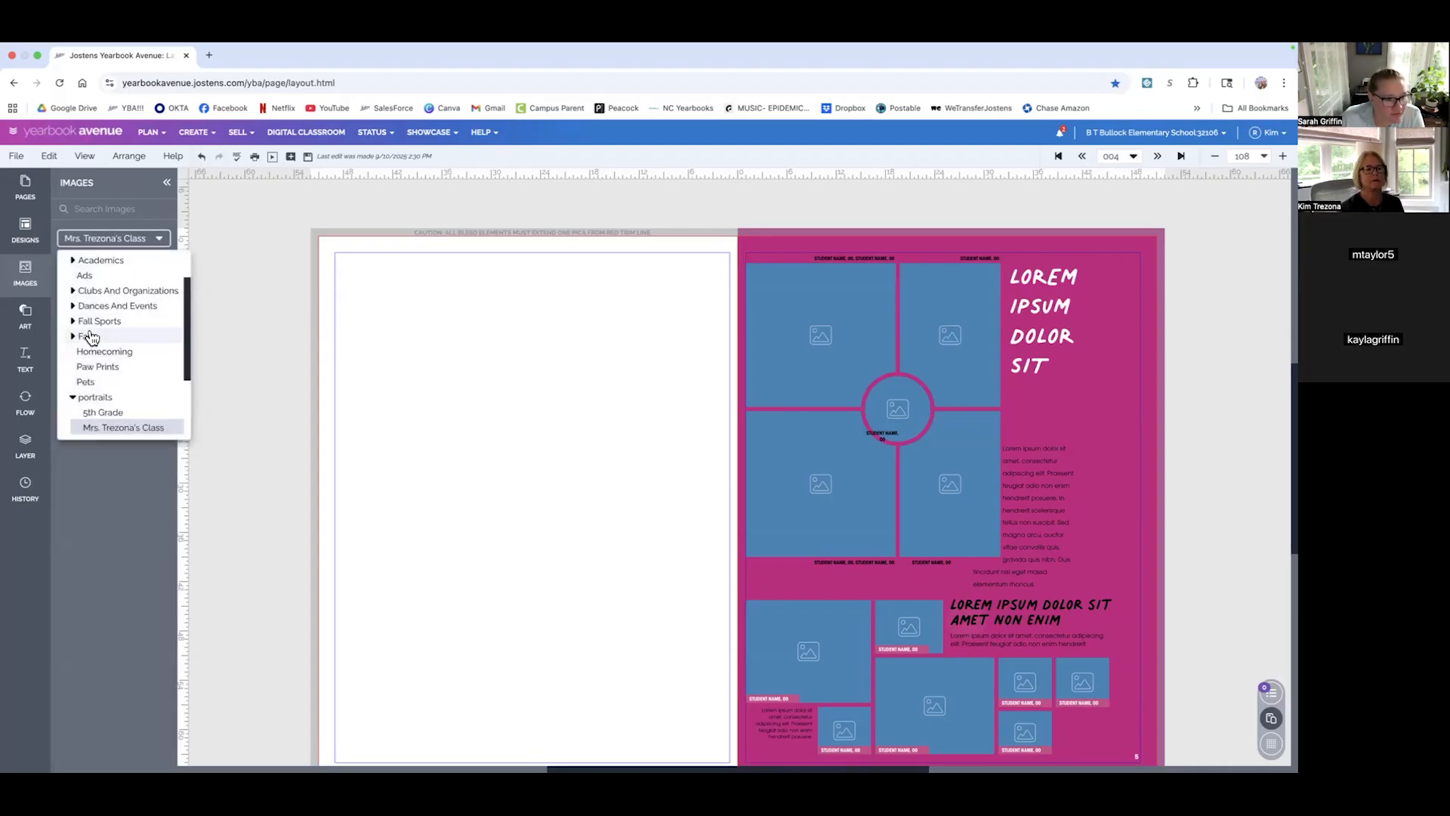
click(73, 321)
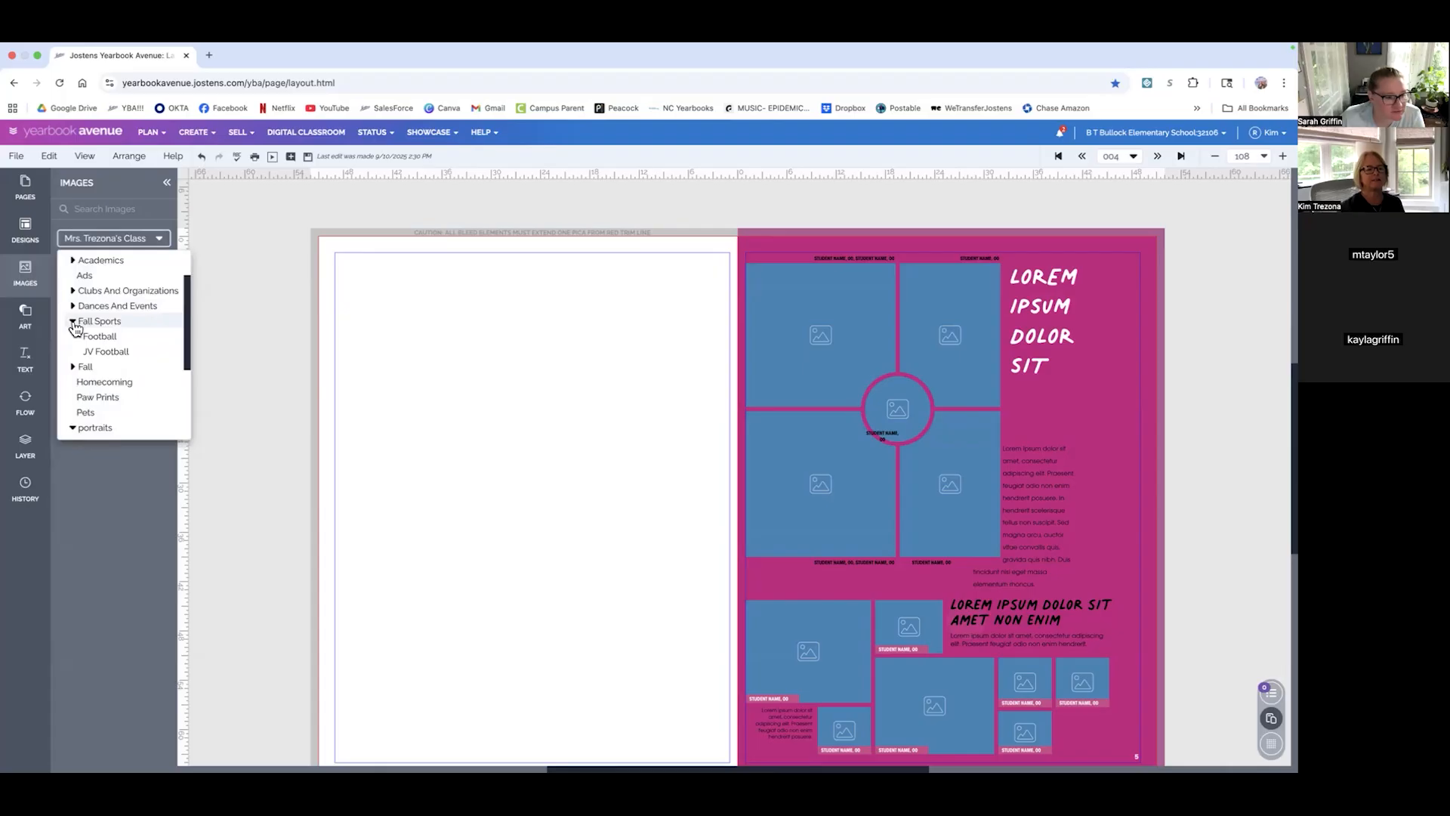
scroll(83, 381, down, 5)
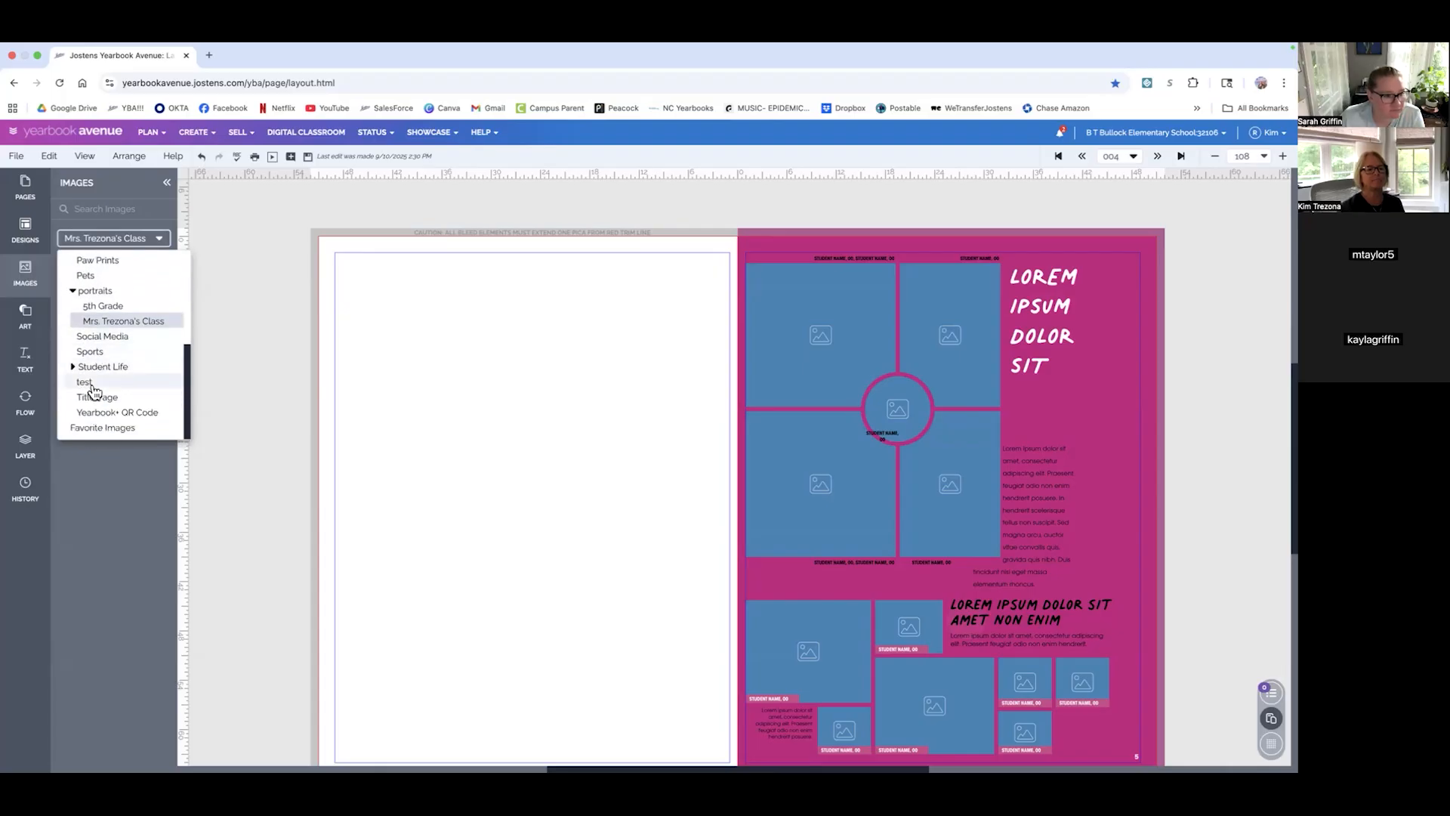
click(85, 382)
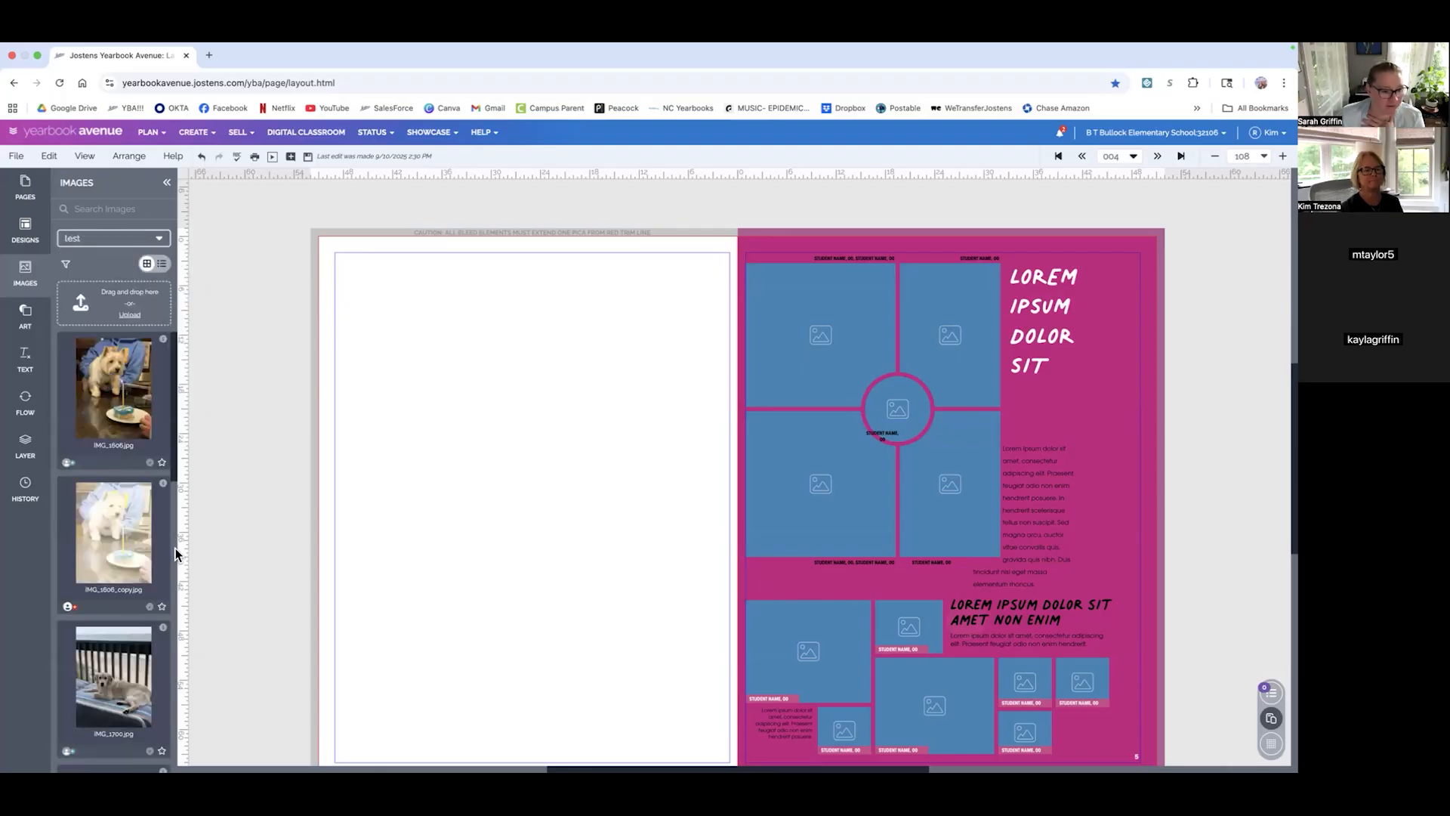
- Place the dog photo IMG_1606.jpg on the blank left page and save the spread
drag(113, 400, 686, 687)
click(626, 715)
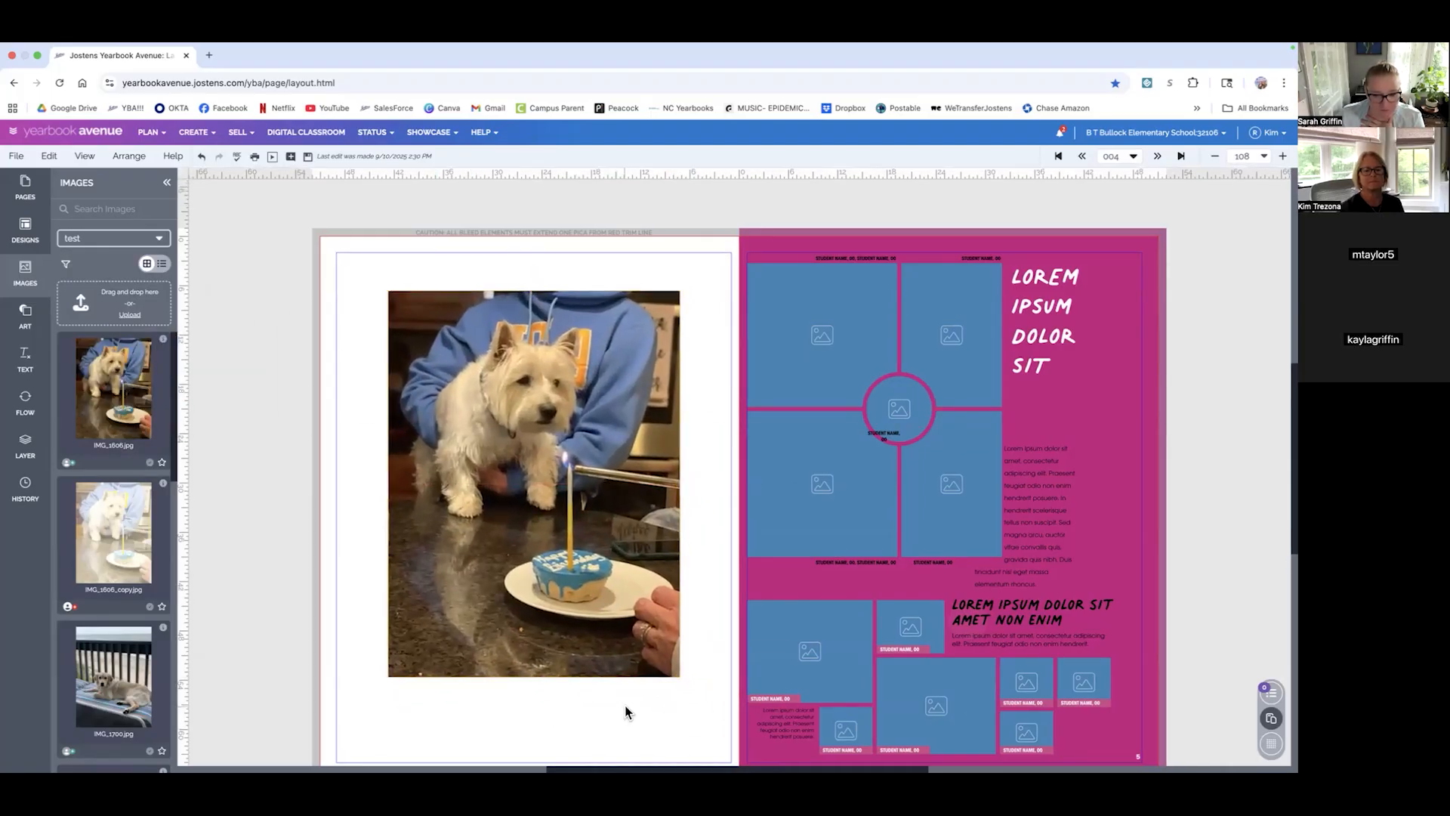
click(307, 156)
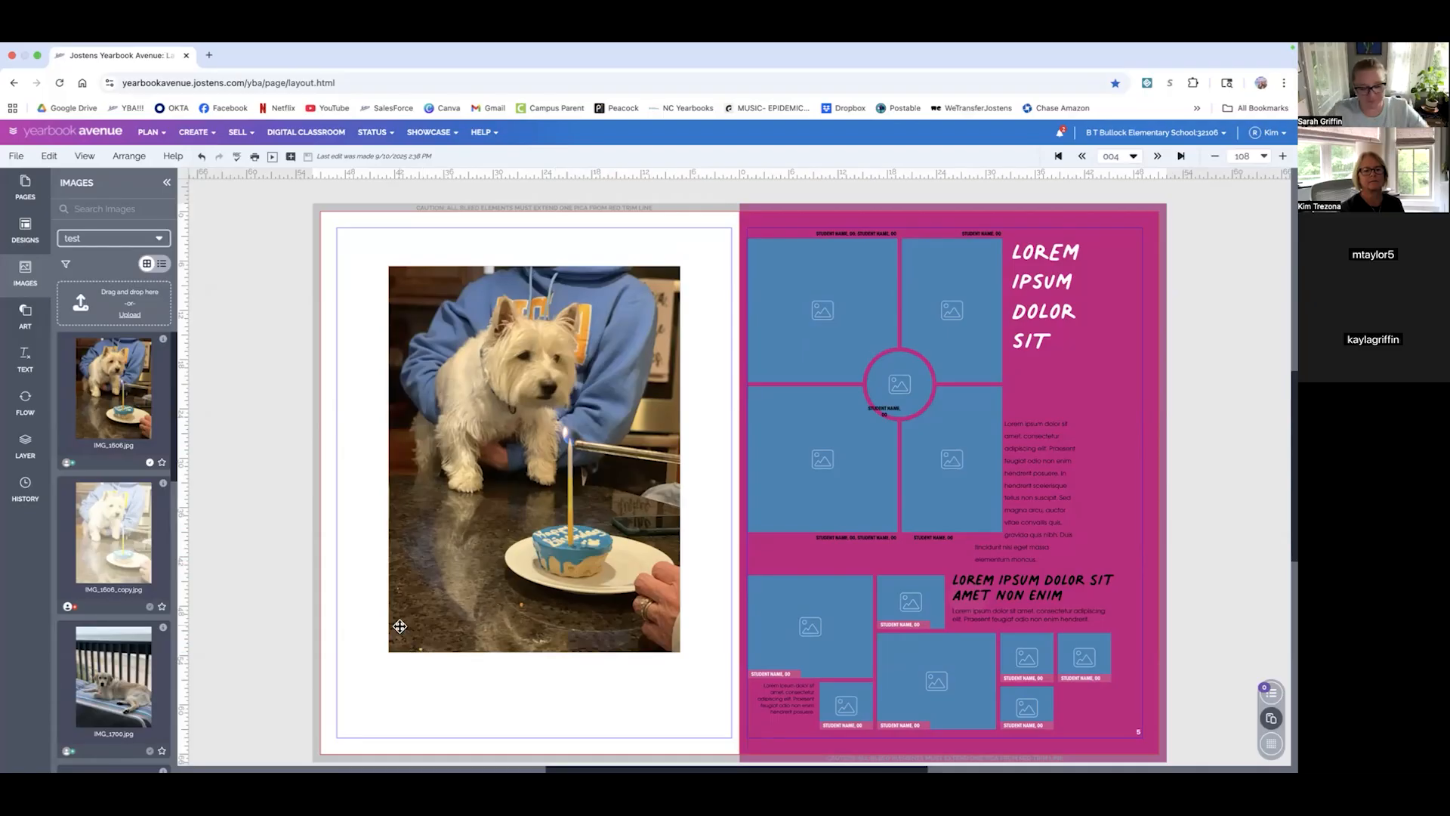
- Open the placed dog photo in Snap Edit, enable Levels and brighten it by lowering the white point
click(459, 453)
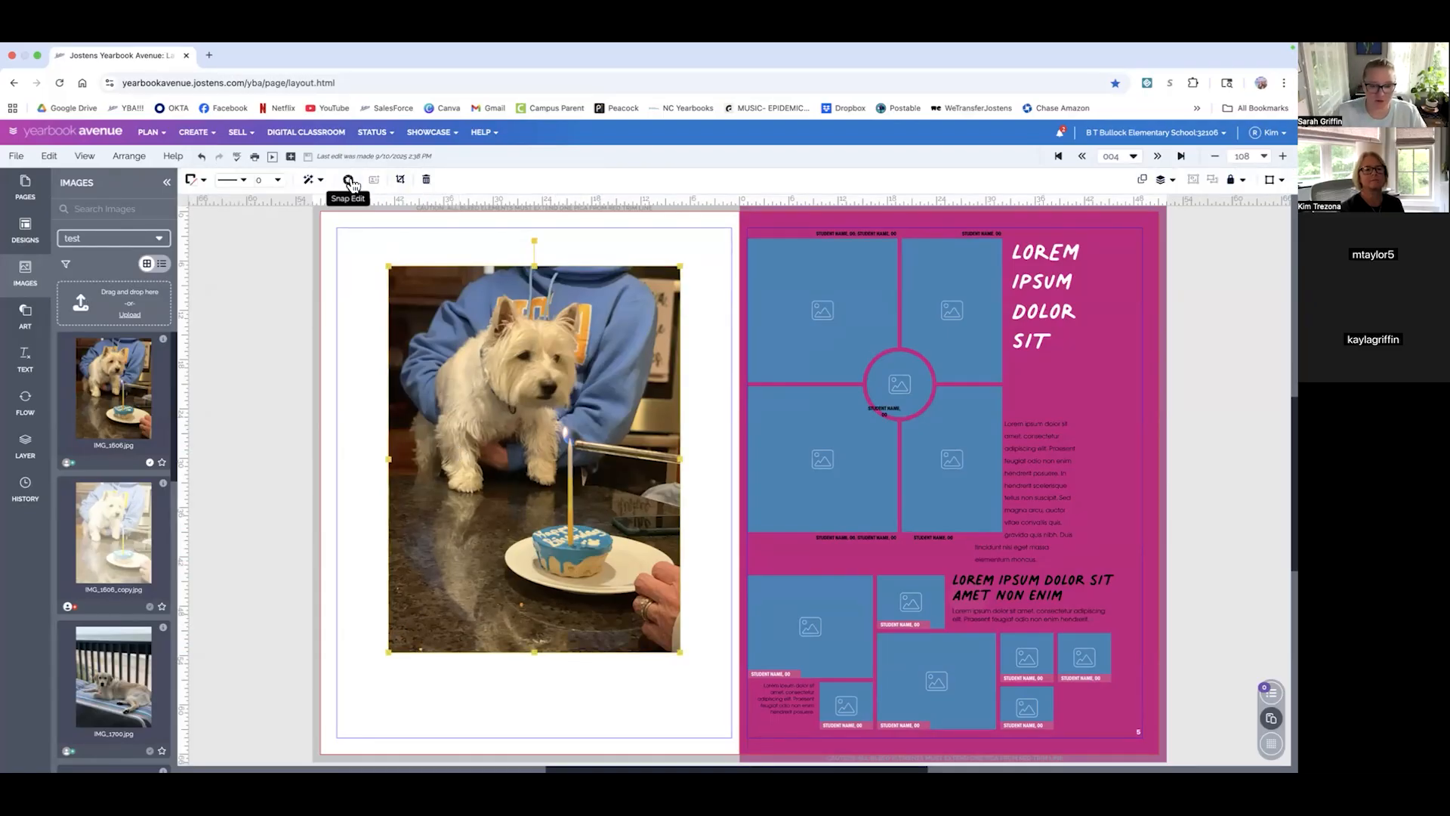
click(373, 181)
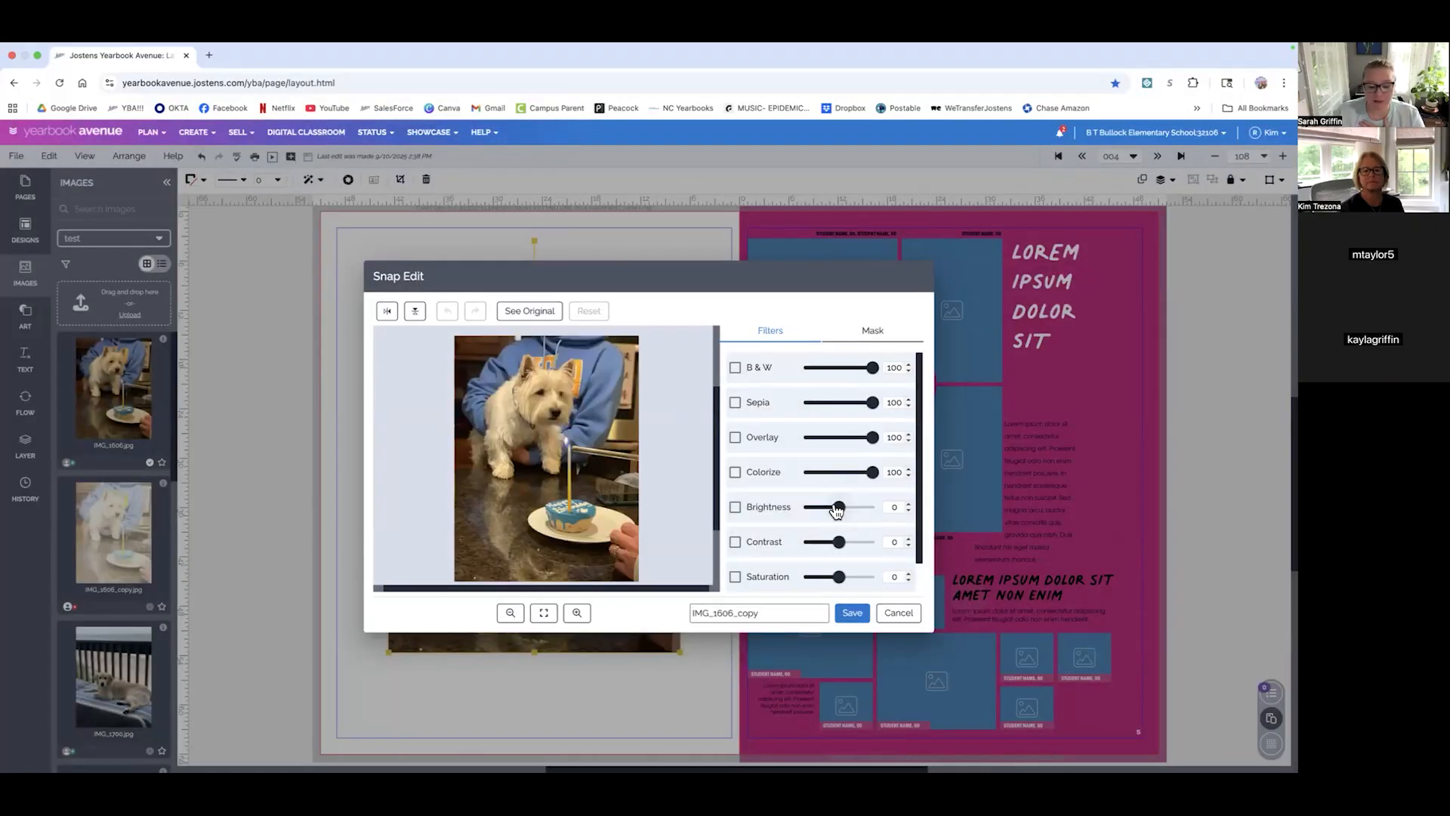
scroll(836, 512, down, 1)
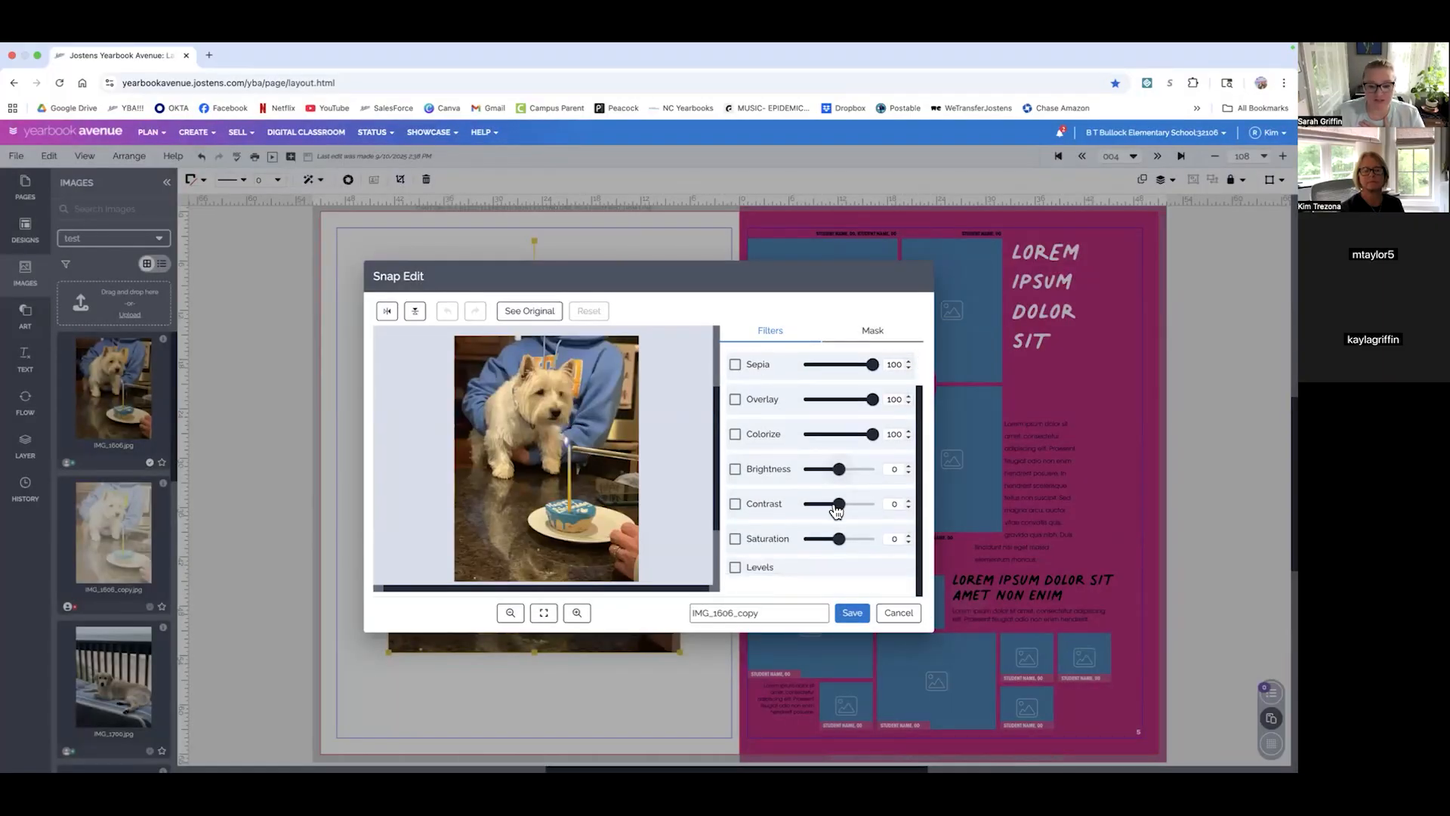
click(735, 567)
scroll(825, 527, down, 3)
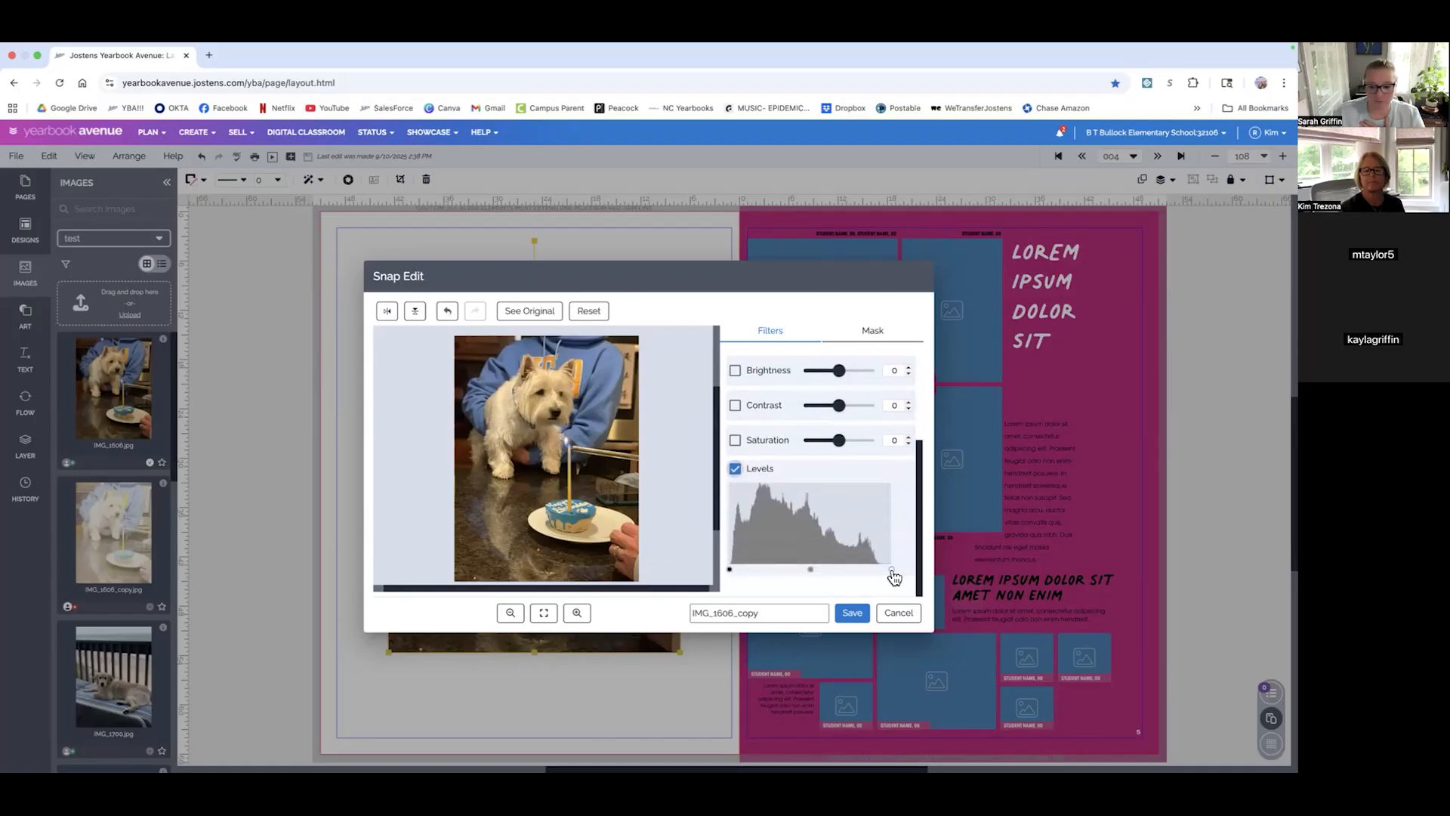
drag(891, 571, 866, 570)
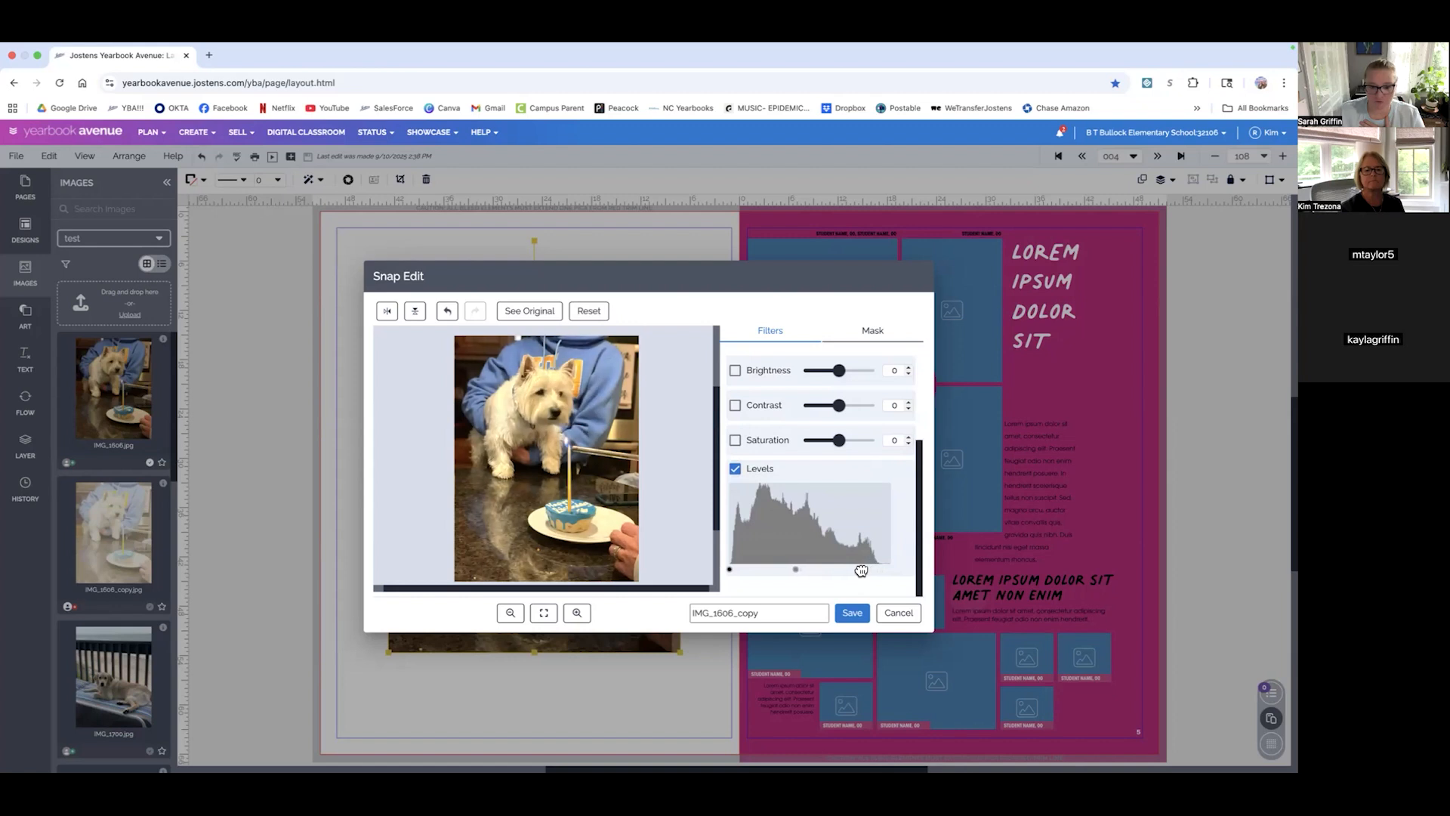
drag(733, 572, 795, 568)
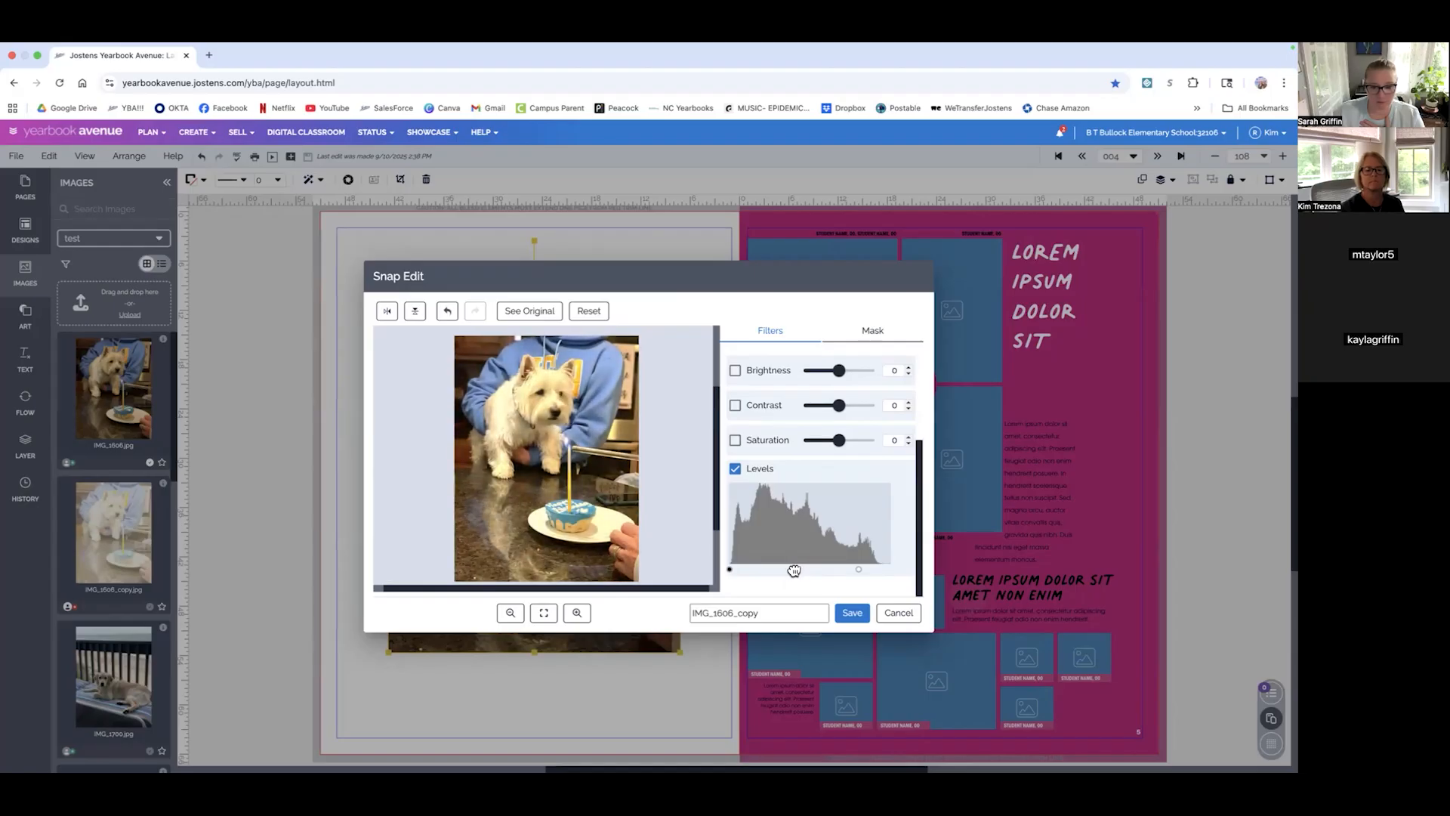
drag(856, 571, 852, 571)
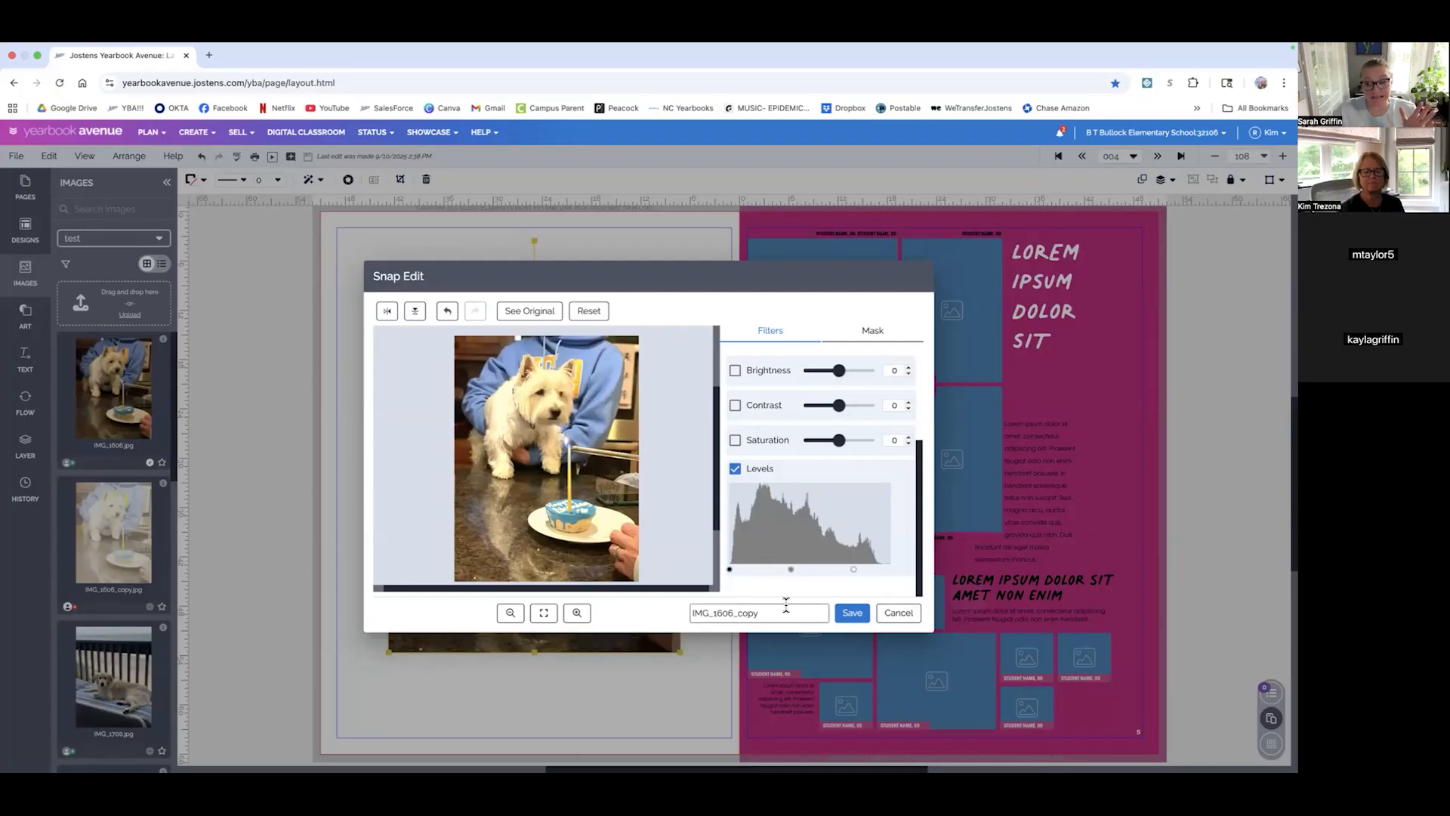
- Try extreme black and white points in Levels on the dog photo, restore them and set a moderate tonal correction
drag(730, 570, 751, 570)
drag(856, 571, 806, 568)
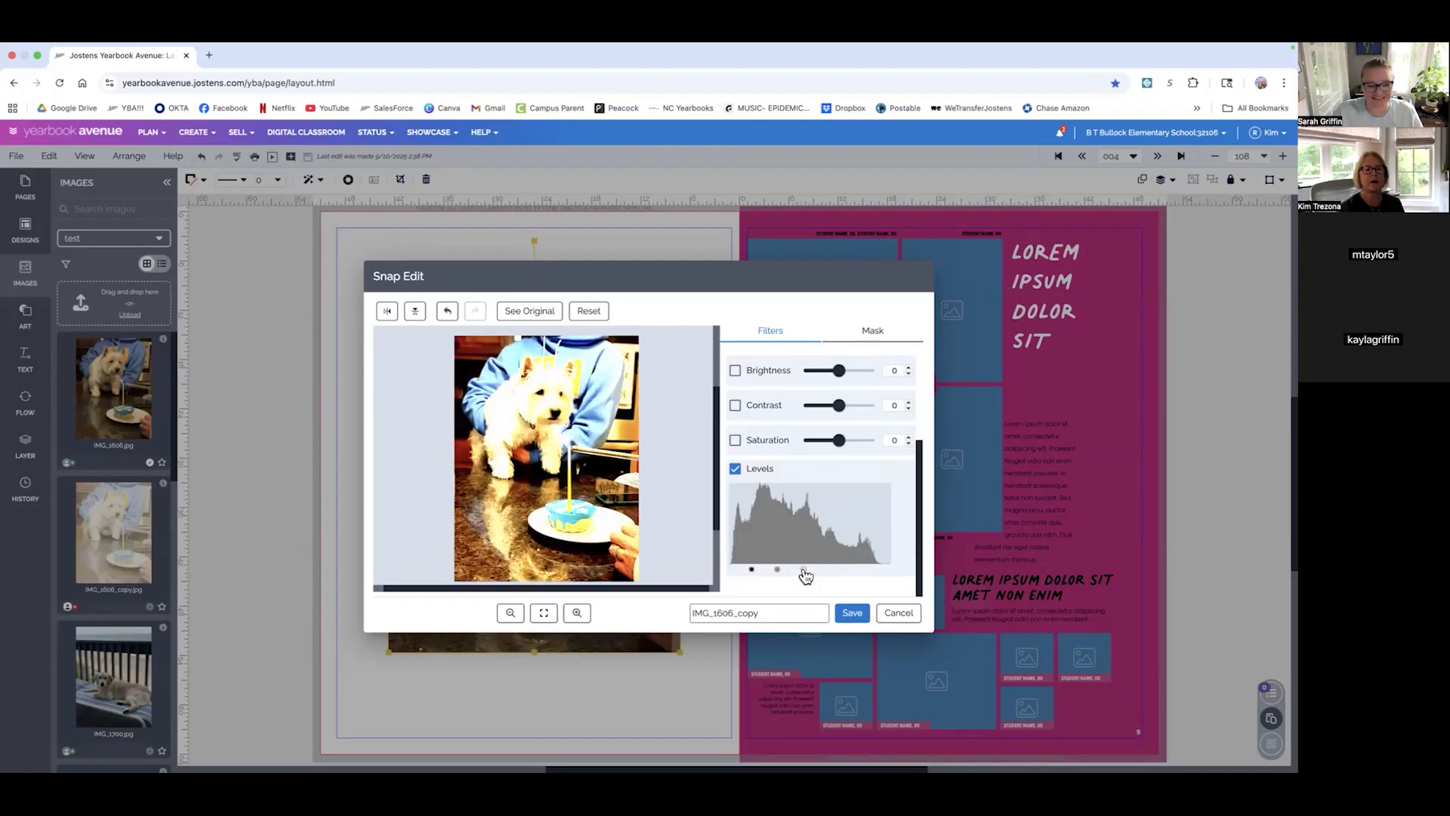
drag(805, 572, 925, 571)
drag(751, 571, 702, 573)
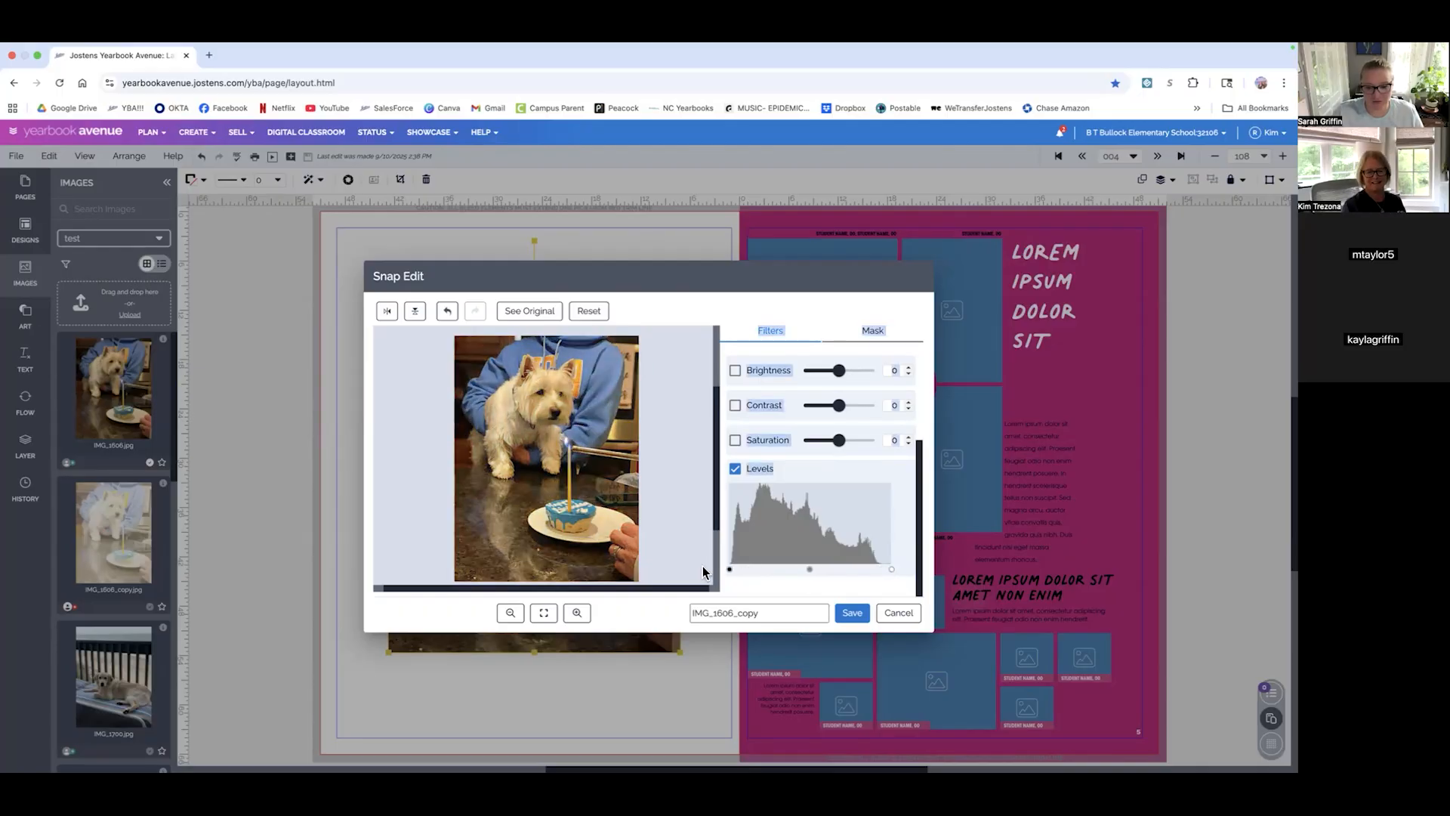
drag(891, 572, 859, 568)
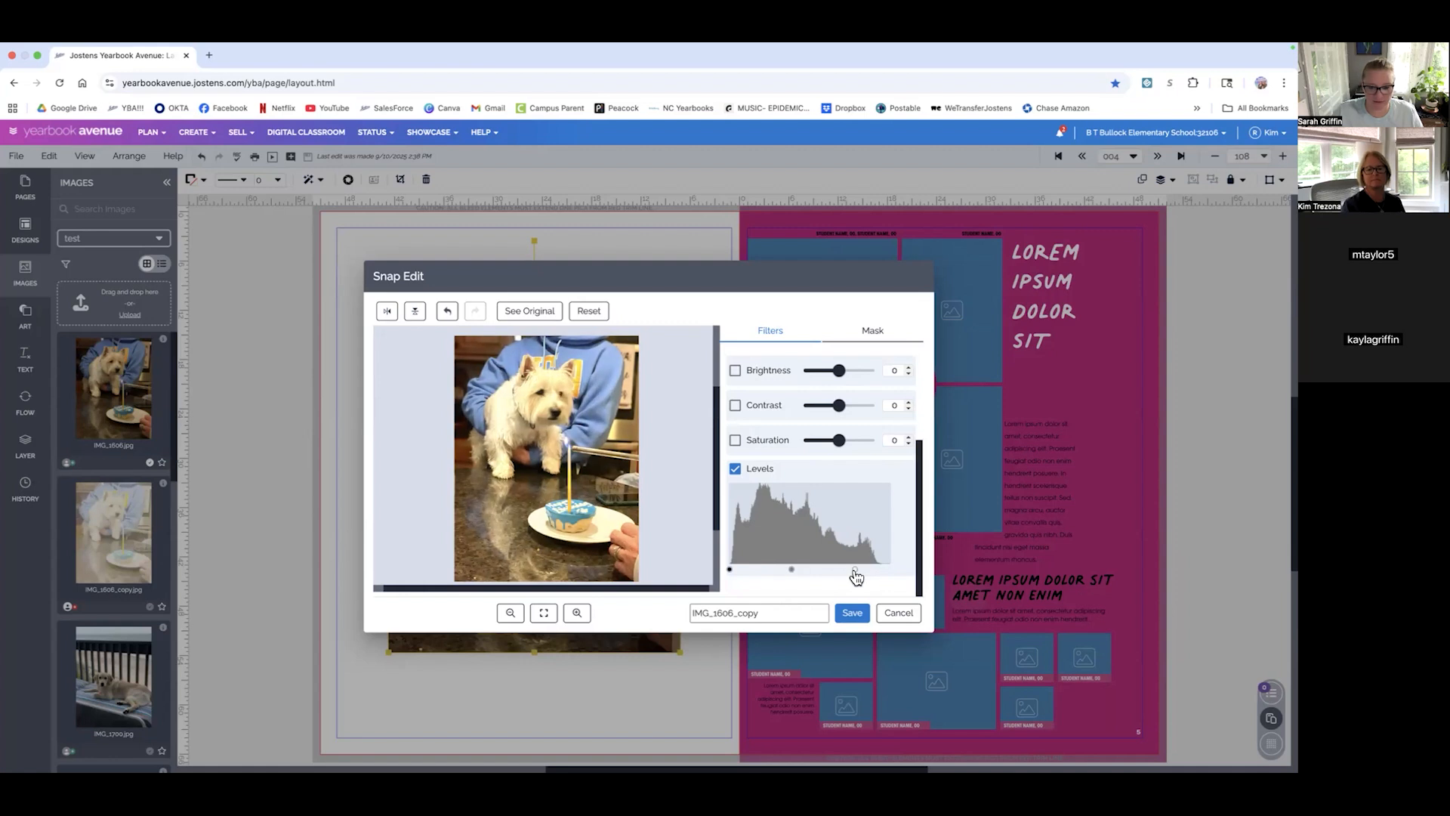
drag(730, 570, 735, 570)
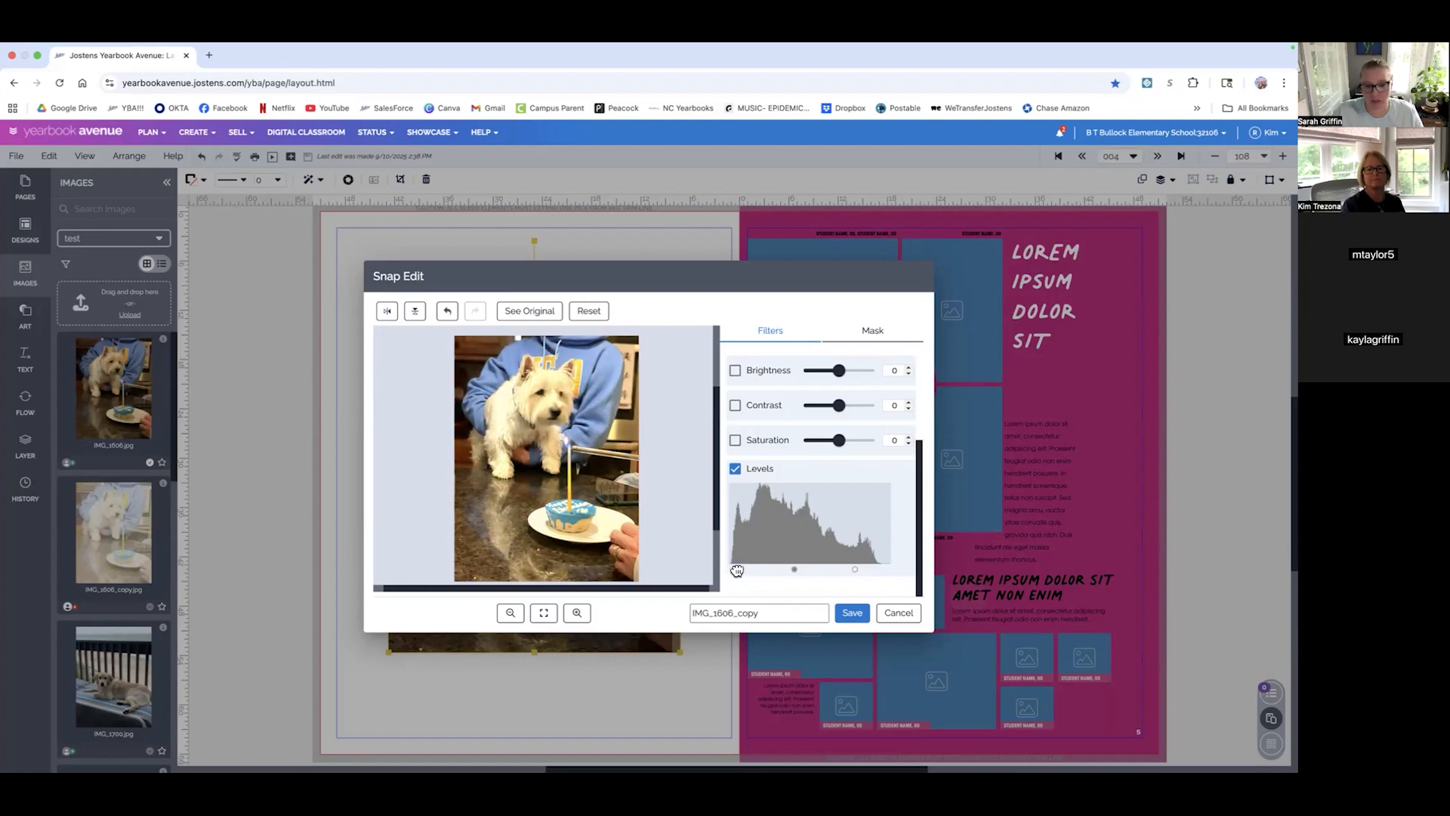
- Try the Contrast filter on the dog photo at -76 and 55, and bring it back to 1
scroll(767, 503, up, 2)
click(735, 462)
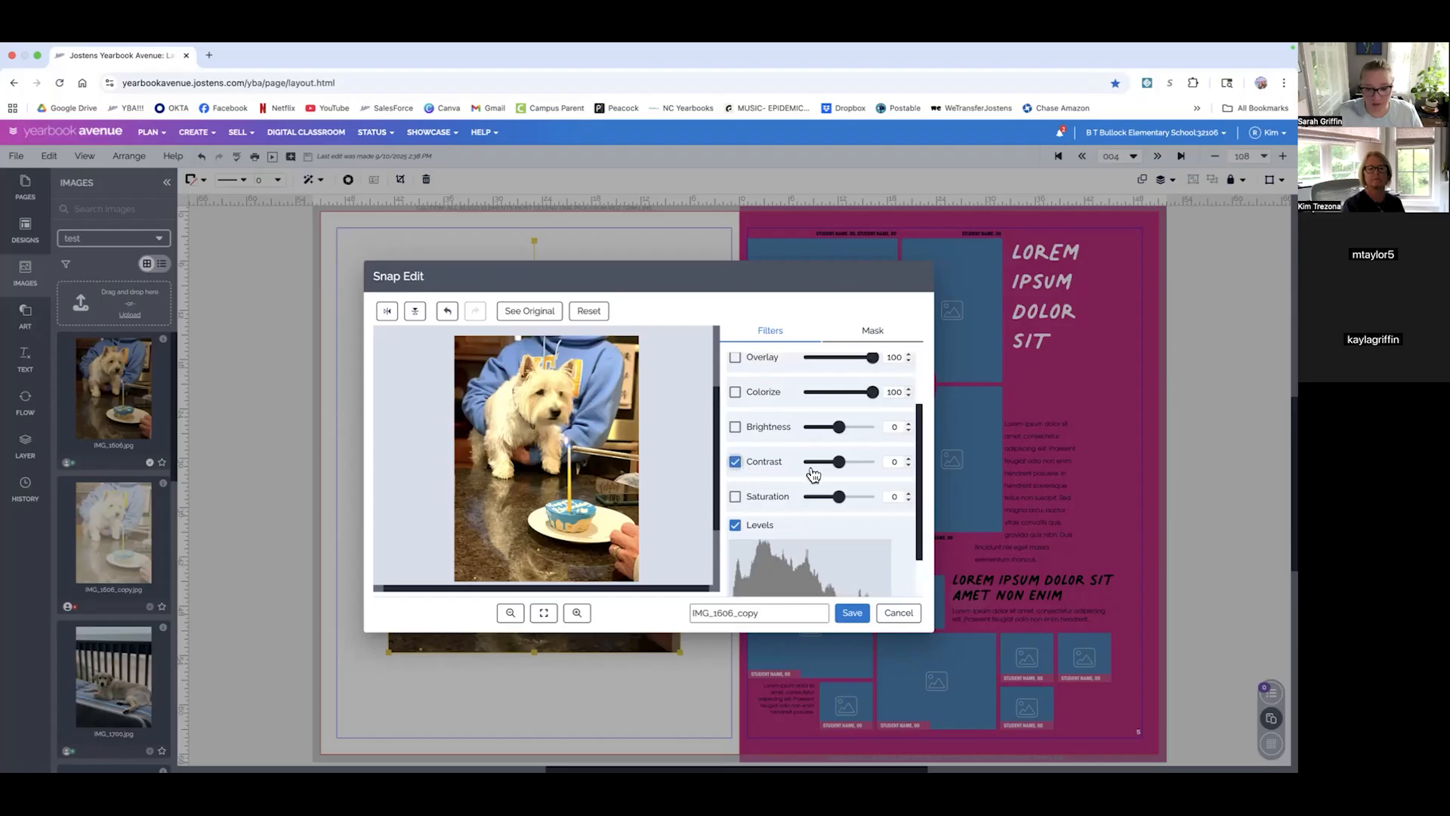
mouse_move(839, 466)
mouse_down()
mouse_move(867, 463)
mouse_move(816, 470)
mouse_up()
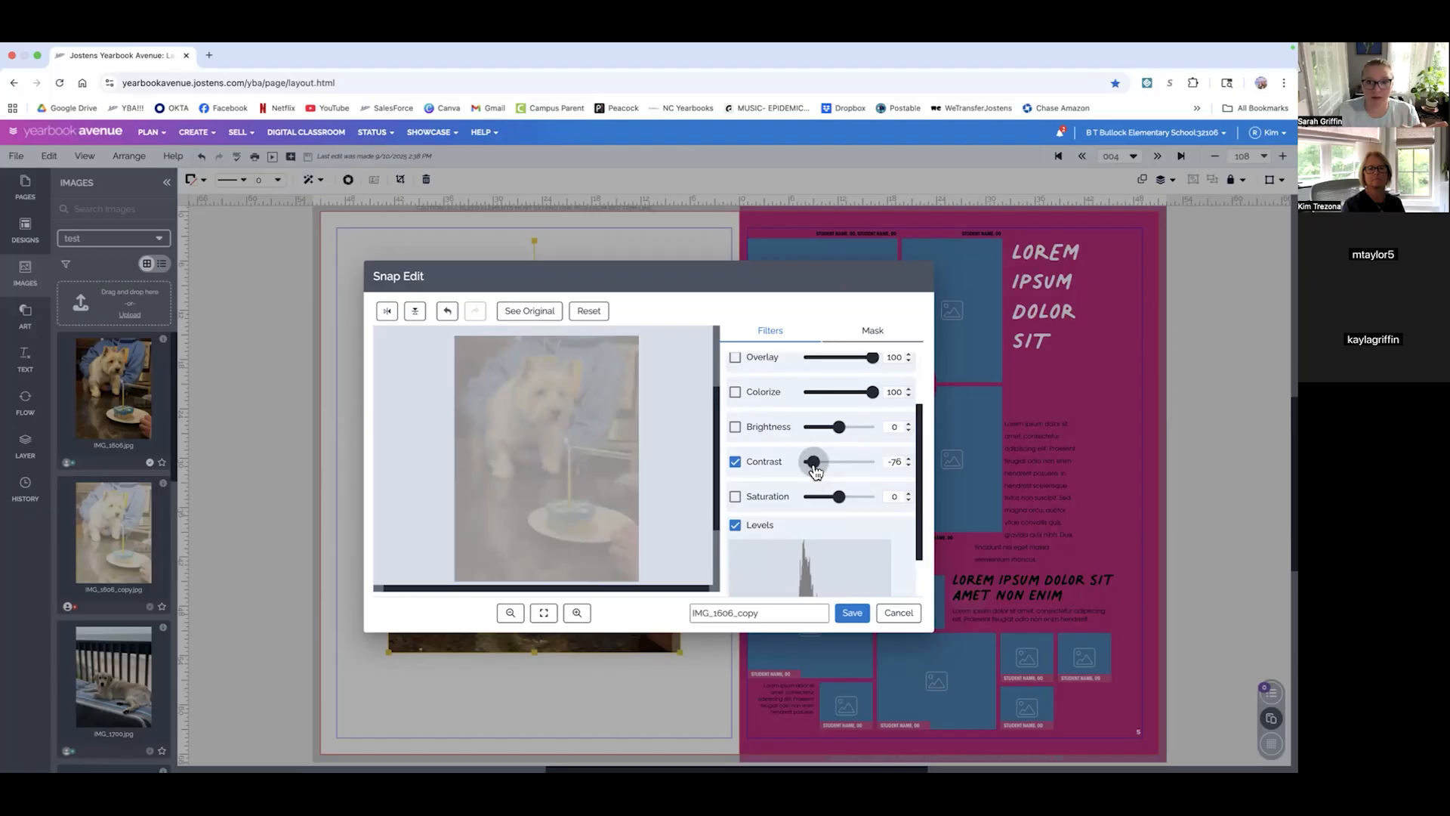
drag(815, 471, 860, 472)
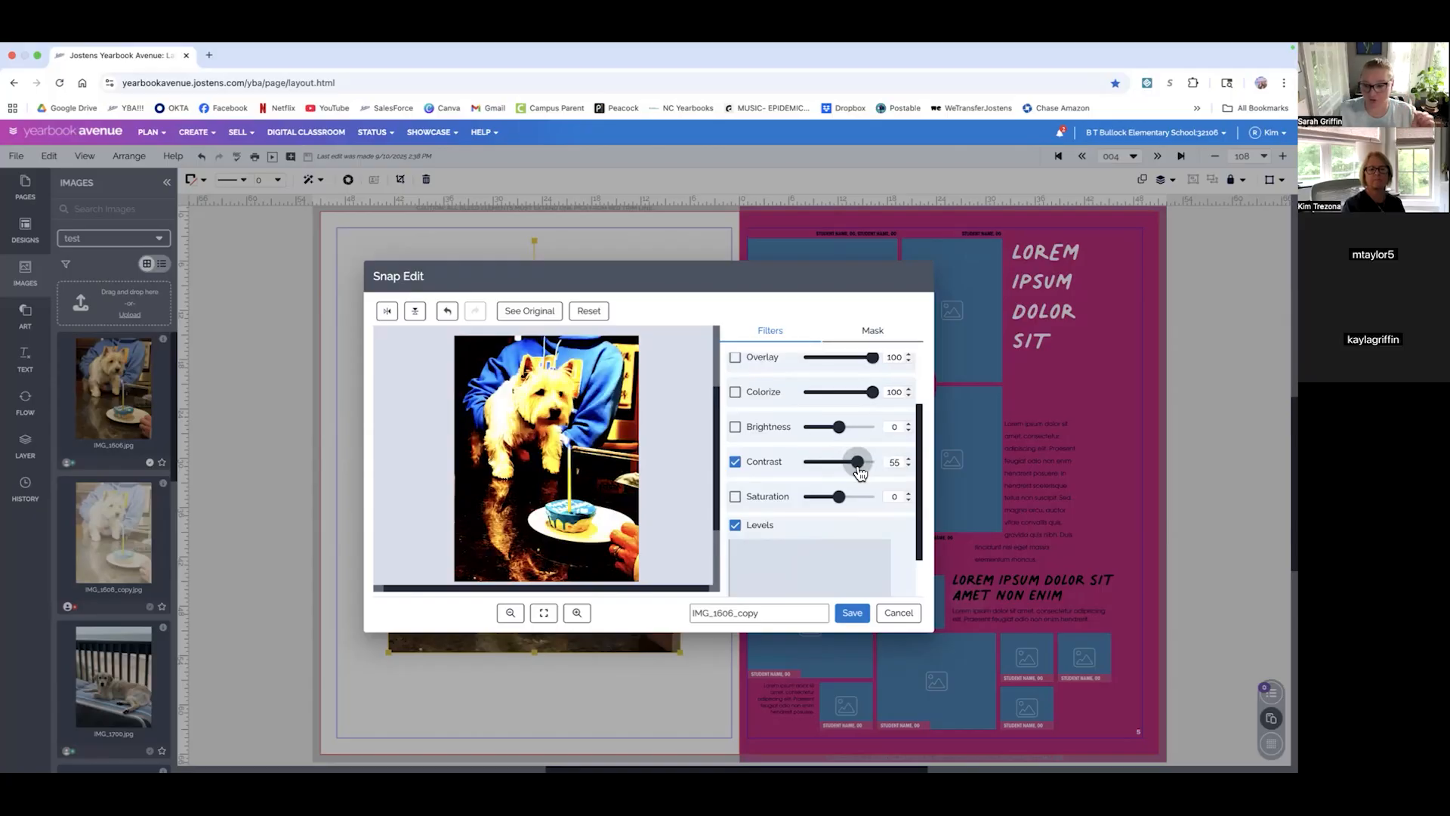
mouse_move(859, 472)
mouse_down()
mouse_move(816, 472)
mouse_move(840, 468)
mouse_up()
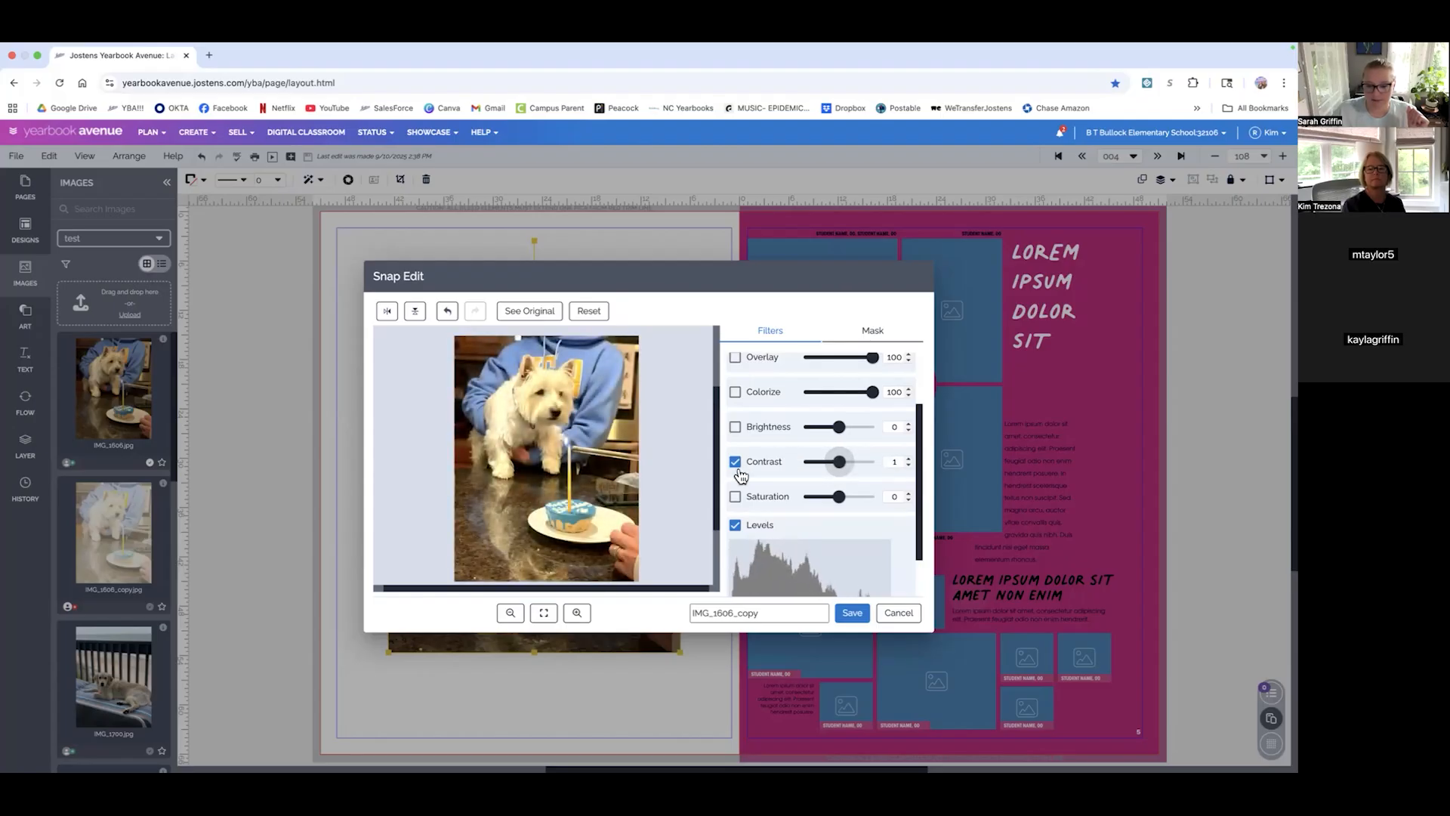
- Try the Brightness filter at 29 on the dog photo, return it to 0 and disable it
click(735, 427)
drag(838, 427, 851, 433)
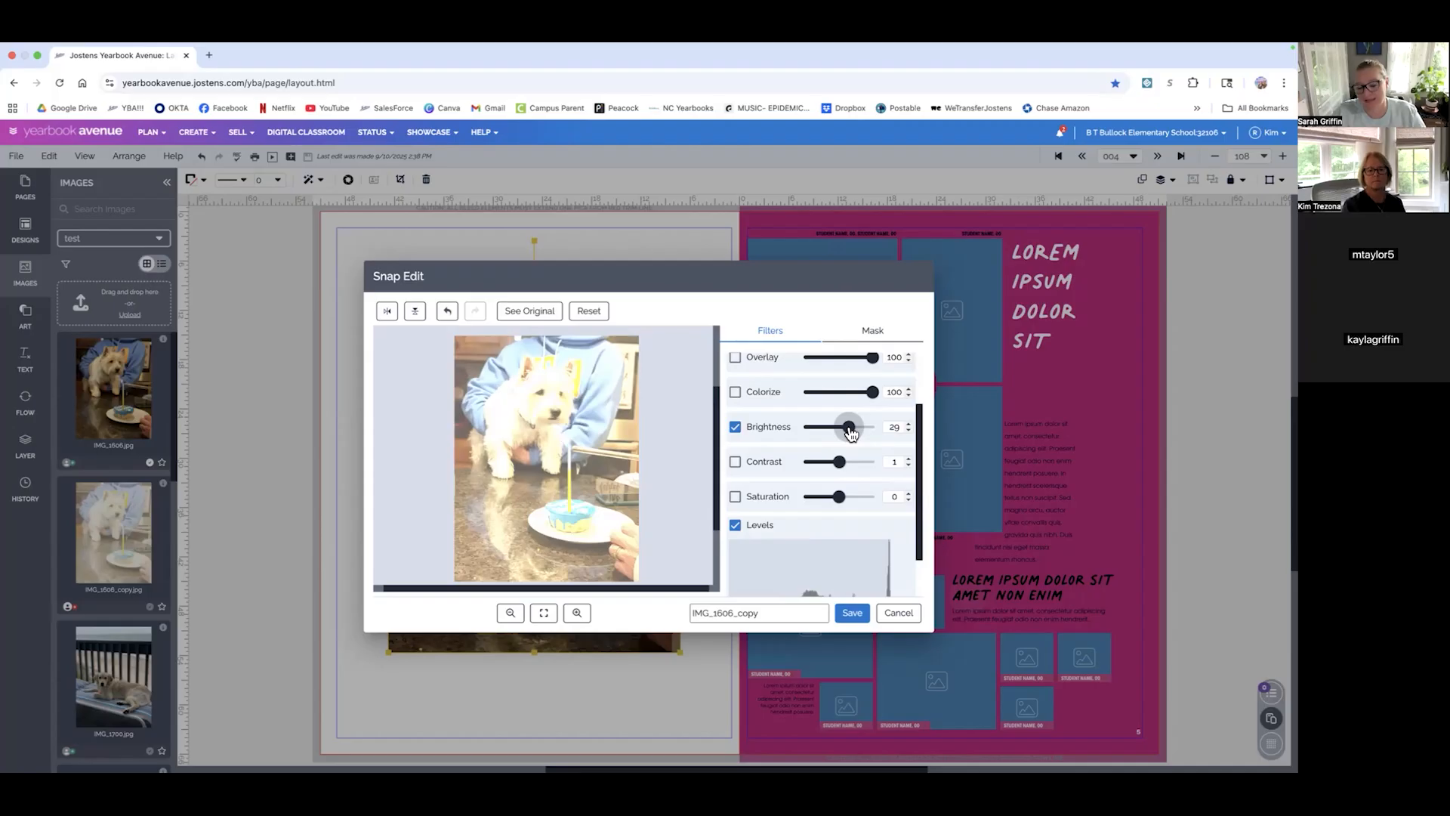
mouse_move(851, 432)
mouse_down()
mouse_move(821, 437)
mouse_move(840, 432)
mouse_up()
click(737, 427)
- Try the Sepia filter at 100 on the dog photo, remove it and close Snap Edit without saving the changes
scroll(747, 428, up, 1)
scroll(747, 429, up, 1)
click(736, 403)
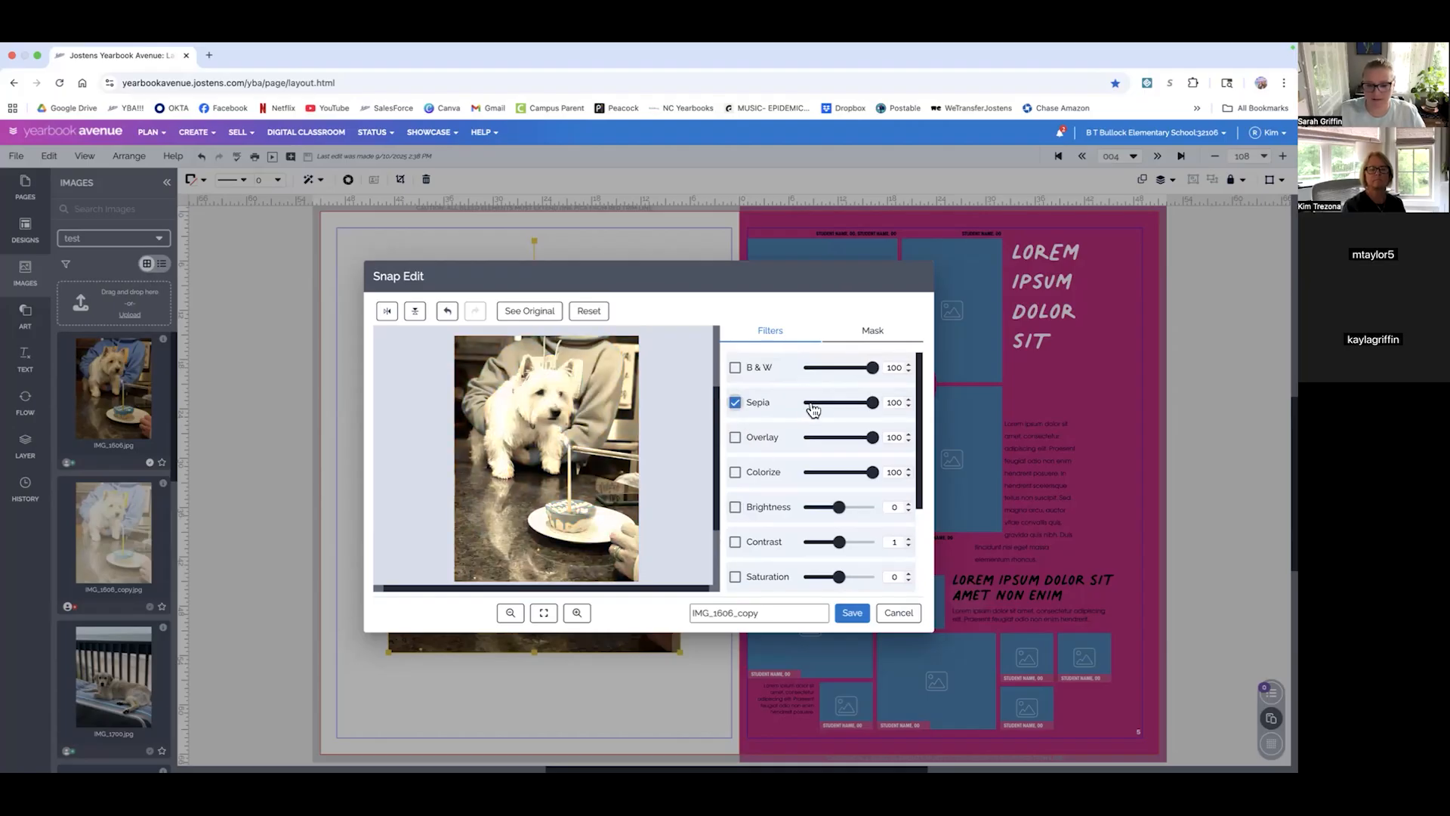
click(751, 401)
scroll(800, 438, down, 3)
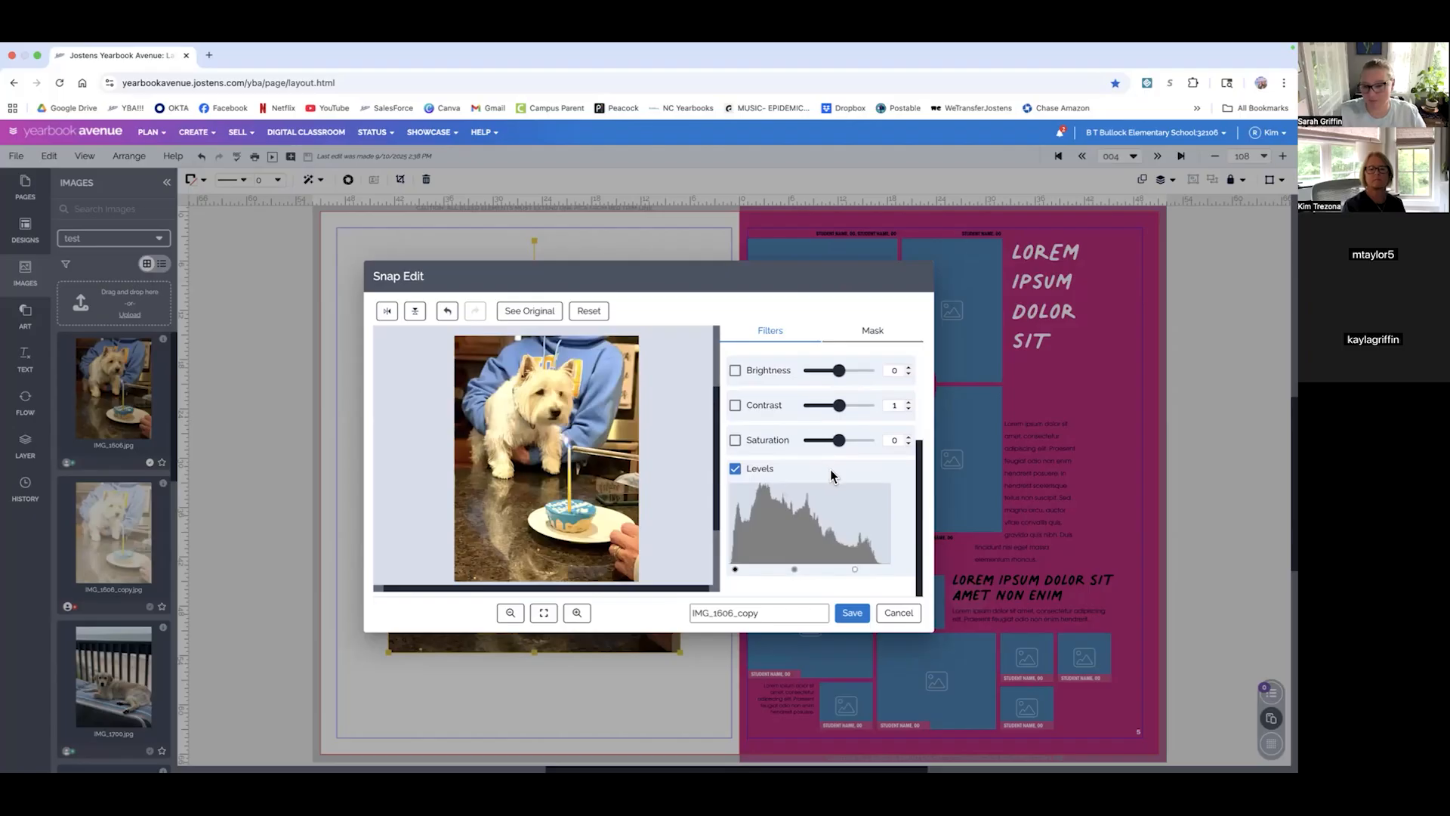
click(912, 619)
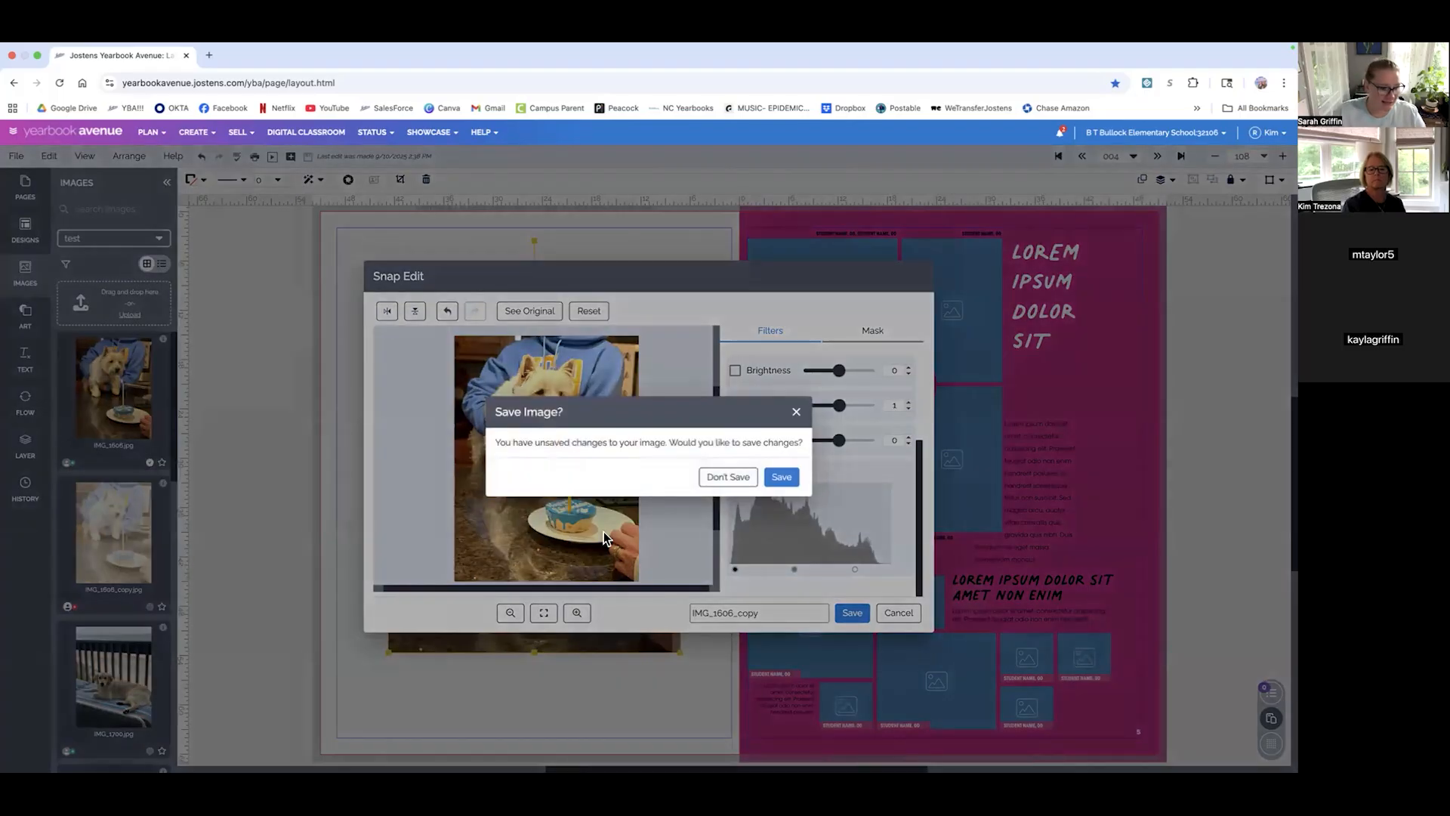
click(728, 478)
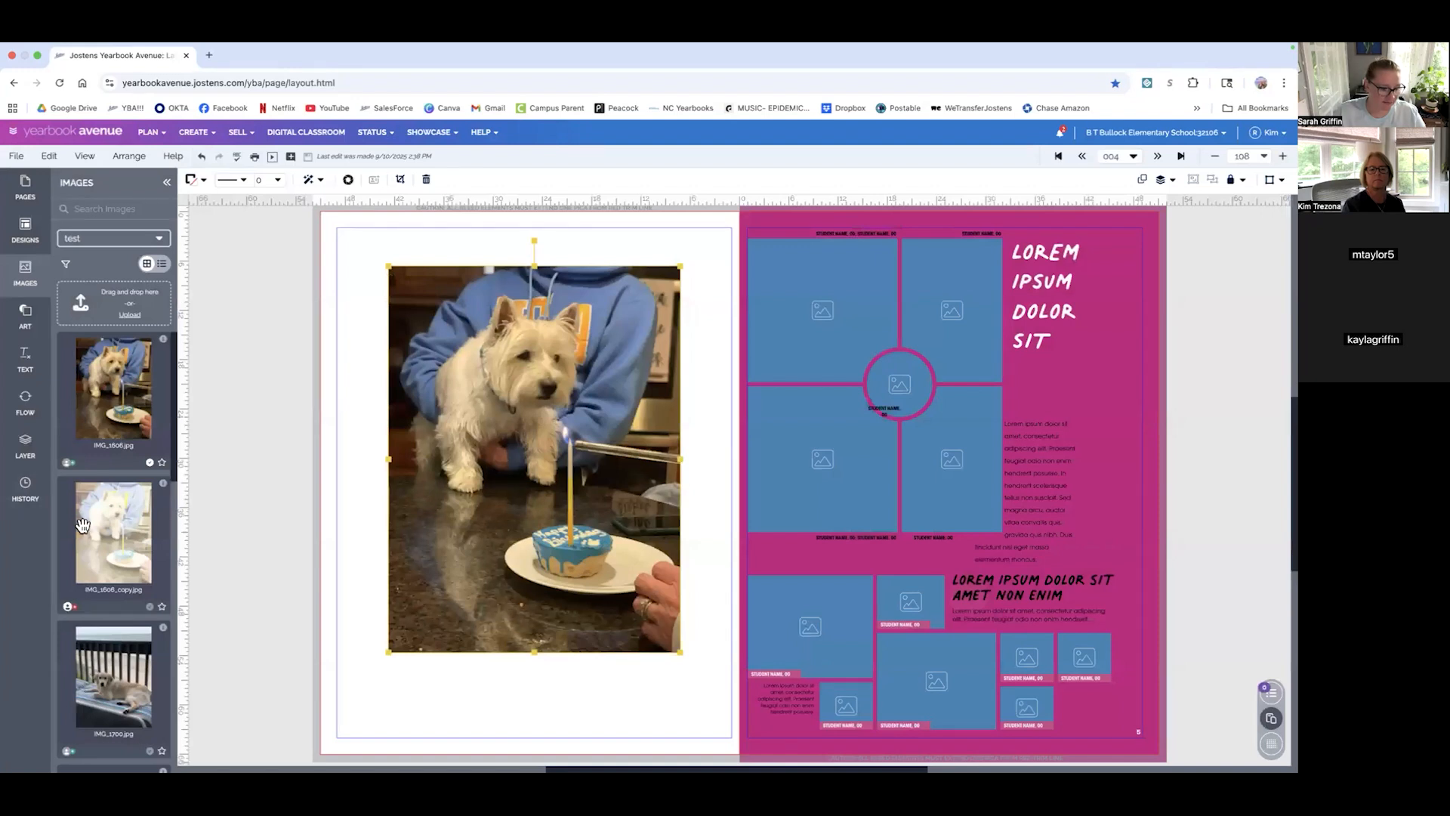
- Swap the left page's dog photo for a classroom photo from the test folder, shorten its frame and delete it
scroll(127, 544, down, 5)
scroll(127, 544, down, 10)
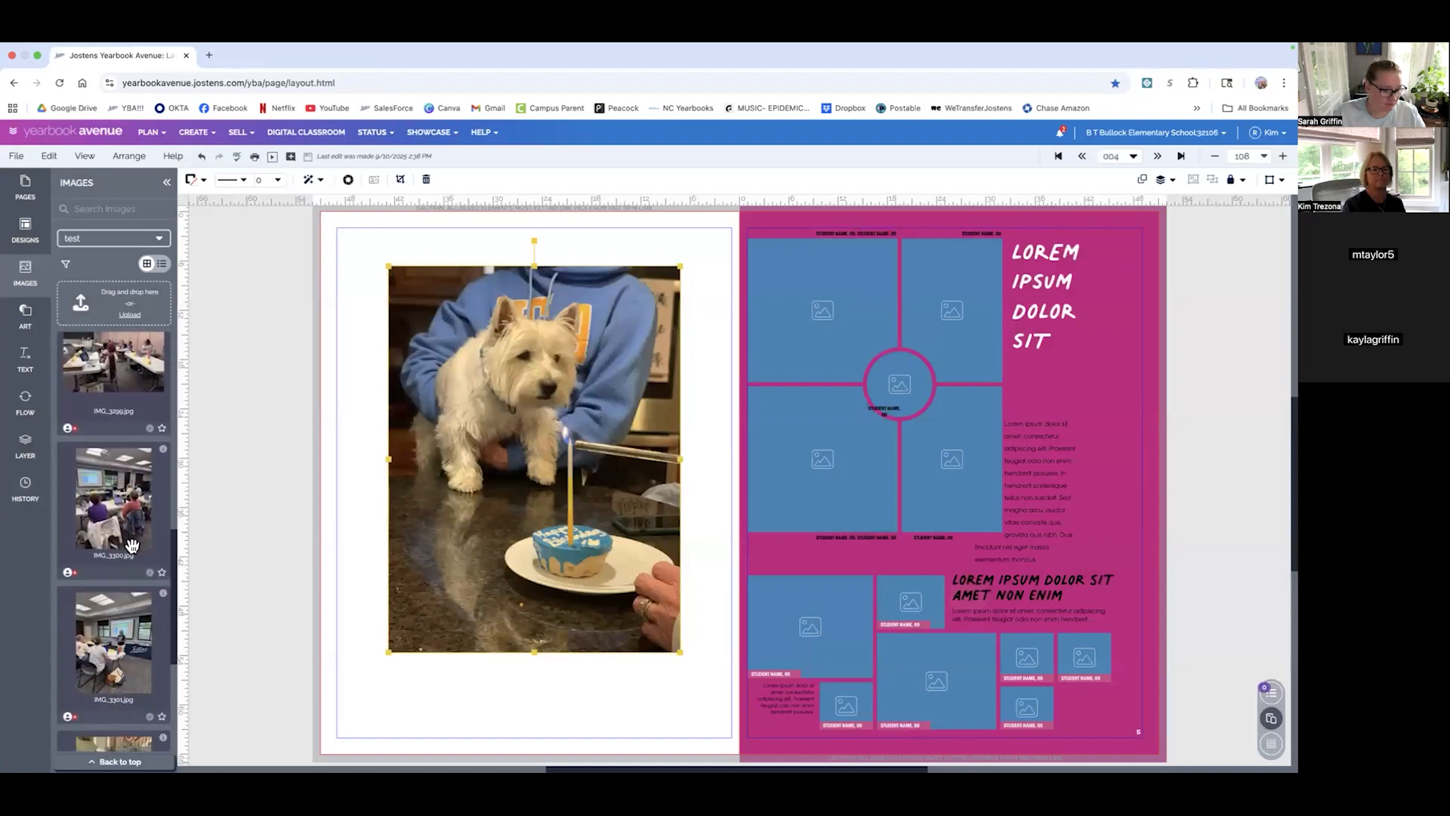
scroll(128, 566, up, 6)
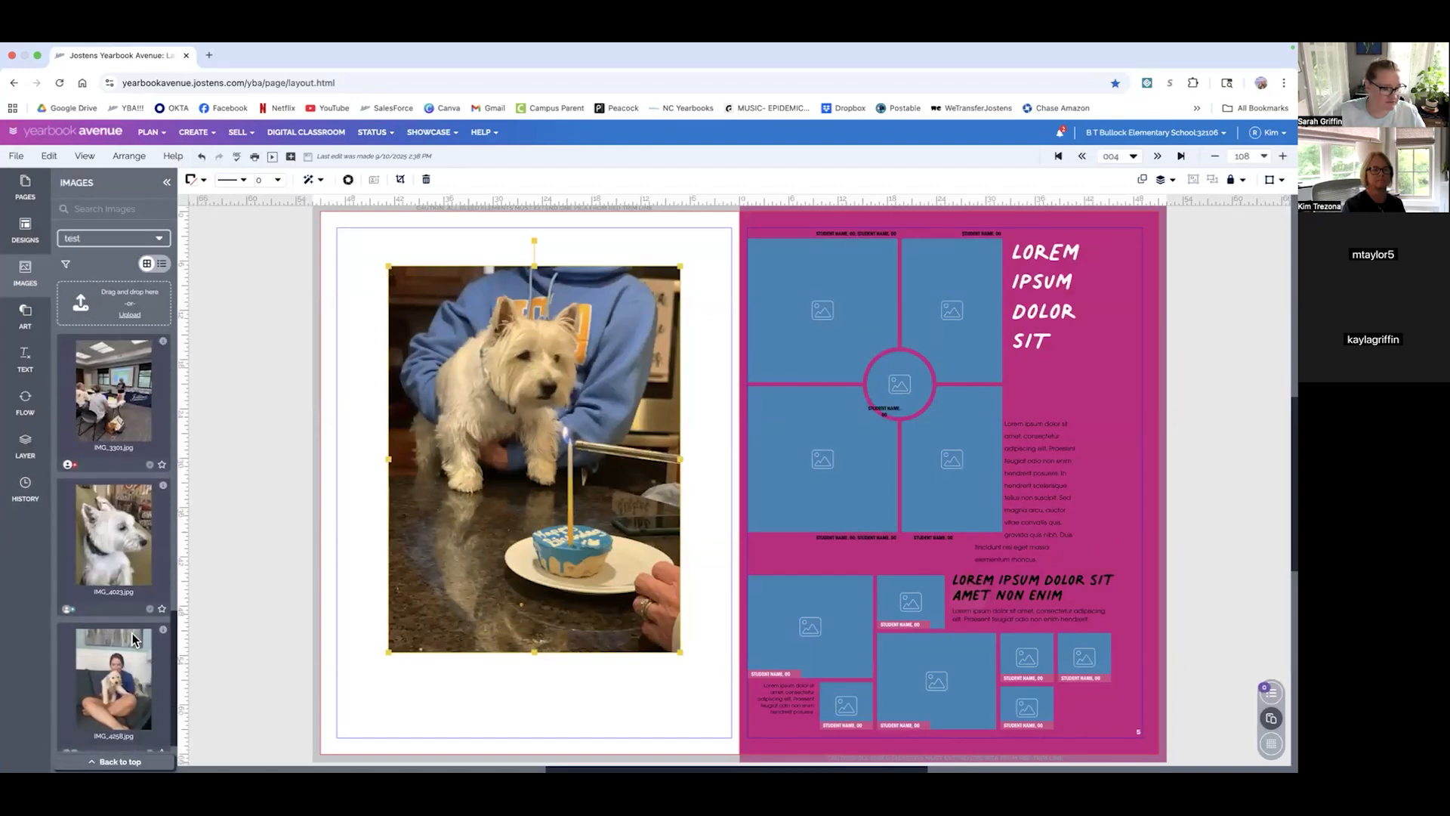
drag(117, 527, 496, 571)
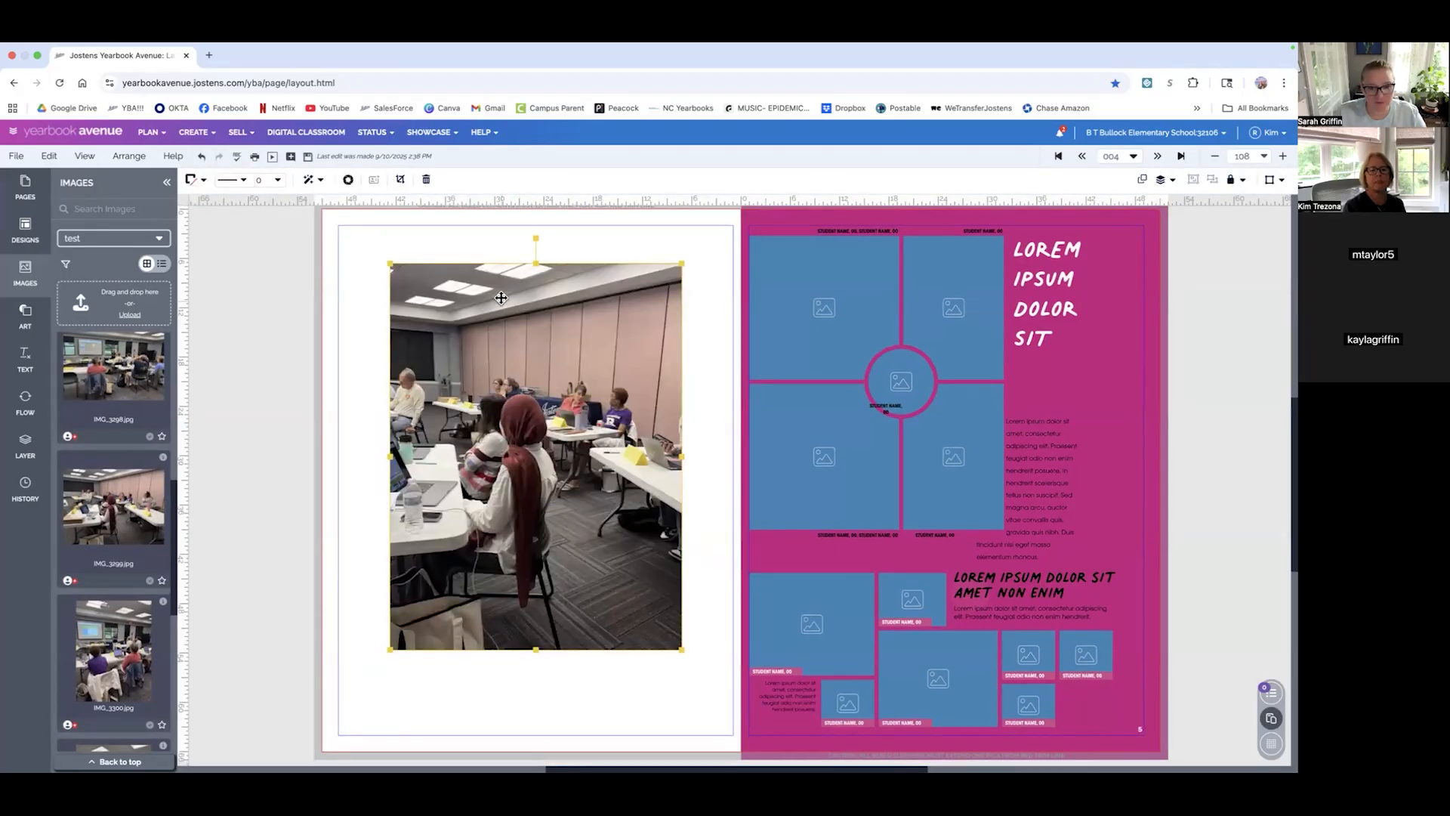
drag(540, 265, 541, 410)
drag(553, 498, 548, 357)
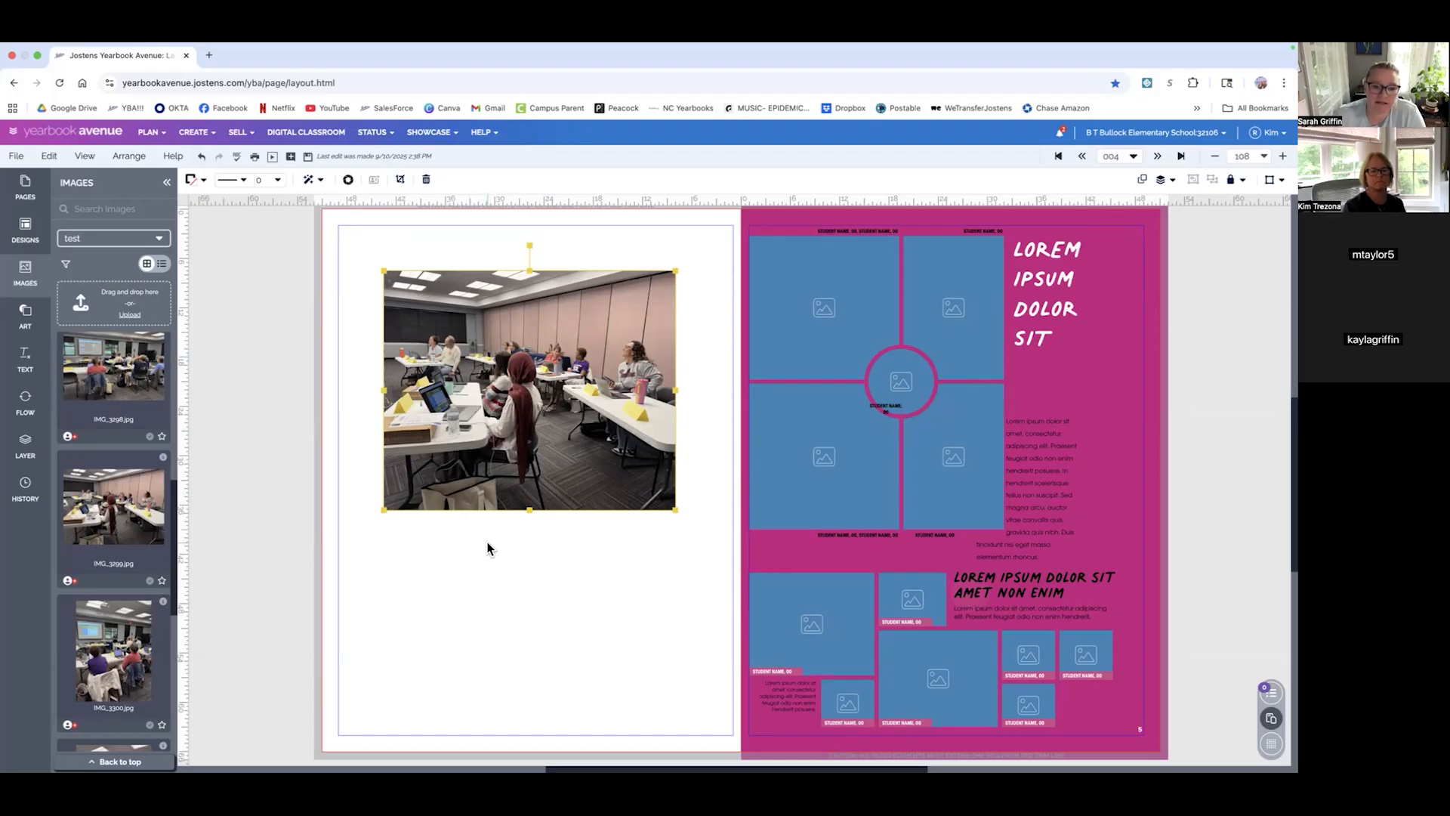
key(Delete)
- Place IMG_4258.jpg, the woman holding a puppy, on the blank left page, enlarge it and center it within the margins
scroll(104, 525, down, 3)
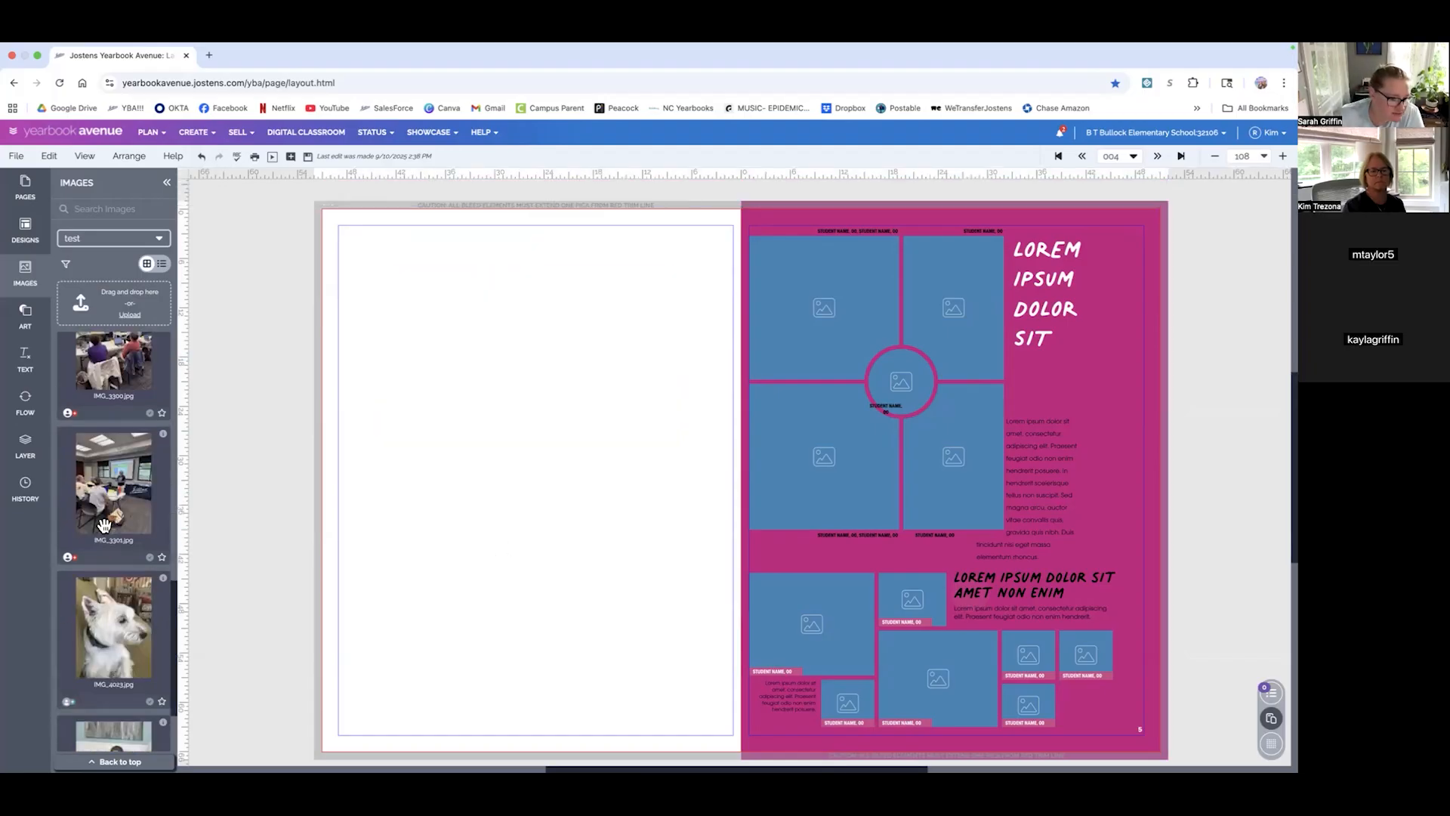
scroll(106, 532, down, 2)
drag(108, 541, 454, 455)
key(Delete)
drag(113, 662, 461, 320)
drag(499, 370, 696, 669)
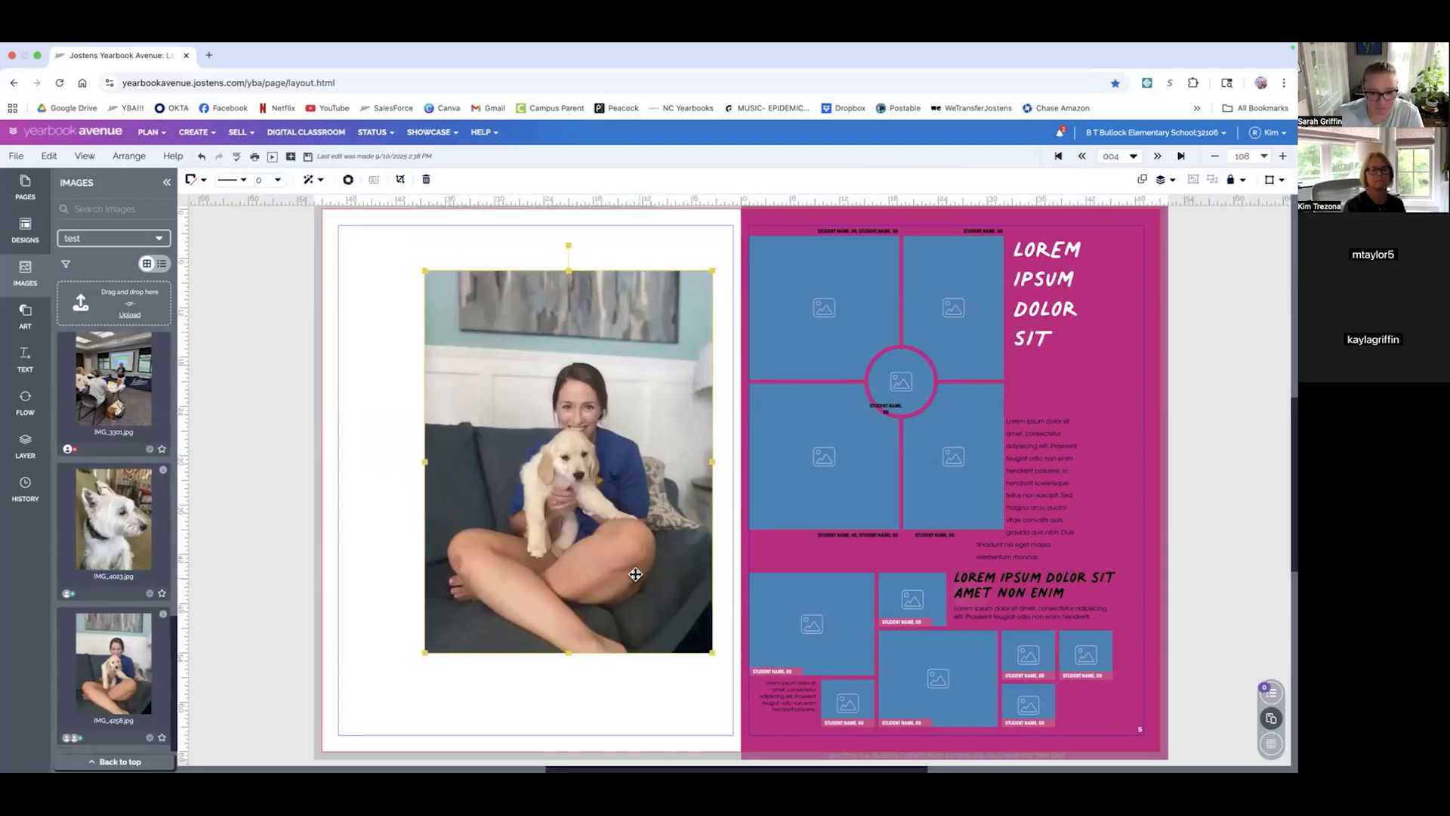
drag(635, 573, 598, 549)
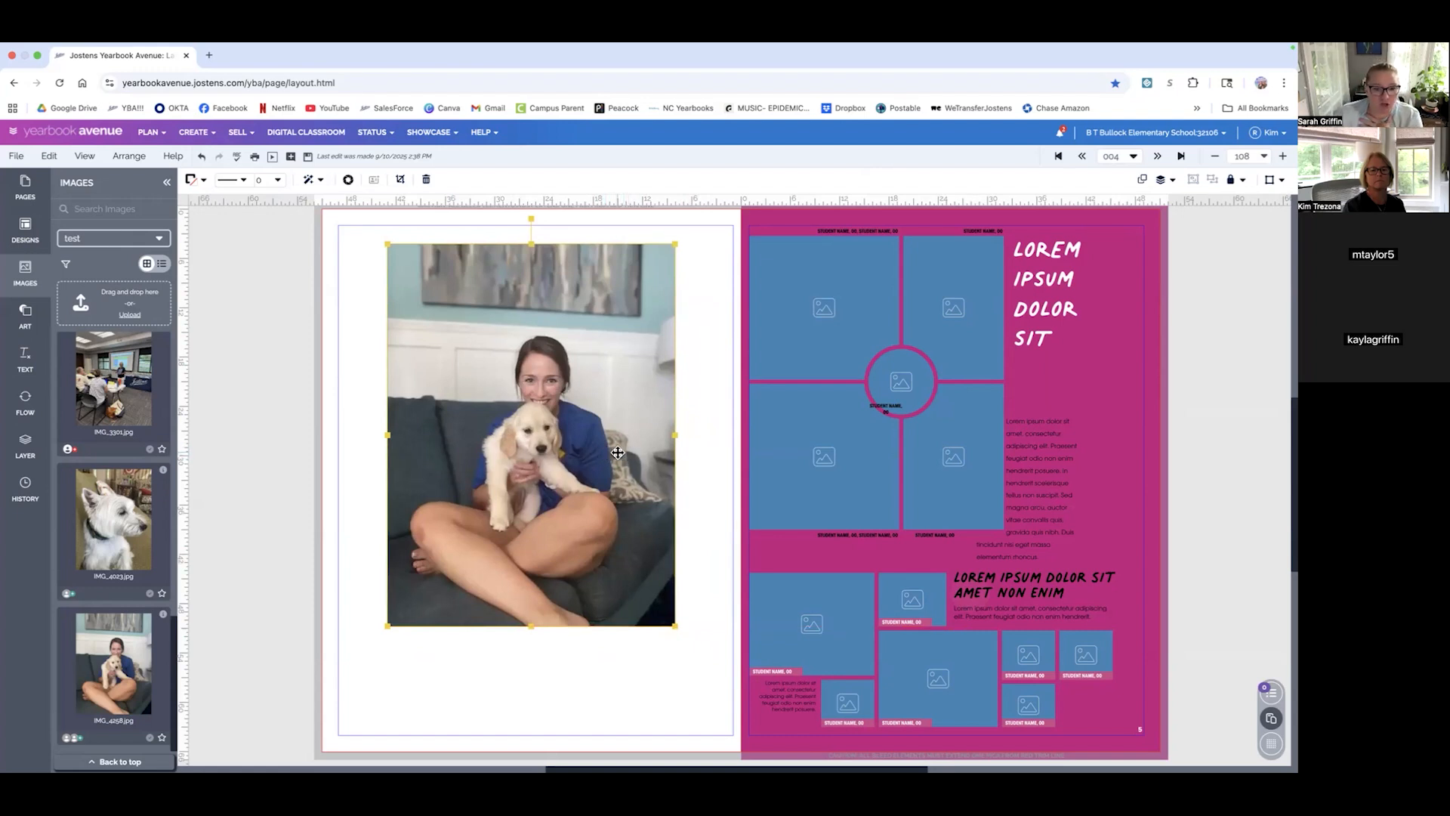
- Try an enlarged IMG_4023.jpg on the left page with the puppy photo set aside, delete it and move the puppy photo back
drag(536, 429, 816, 433)
drag(101, 500, 429, 394)
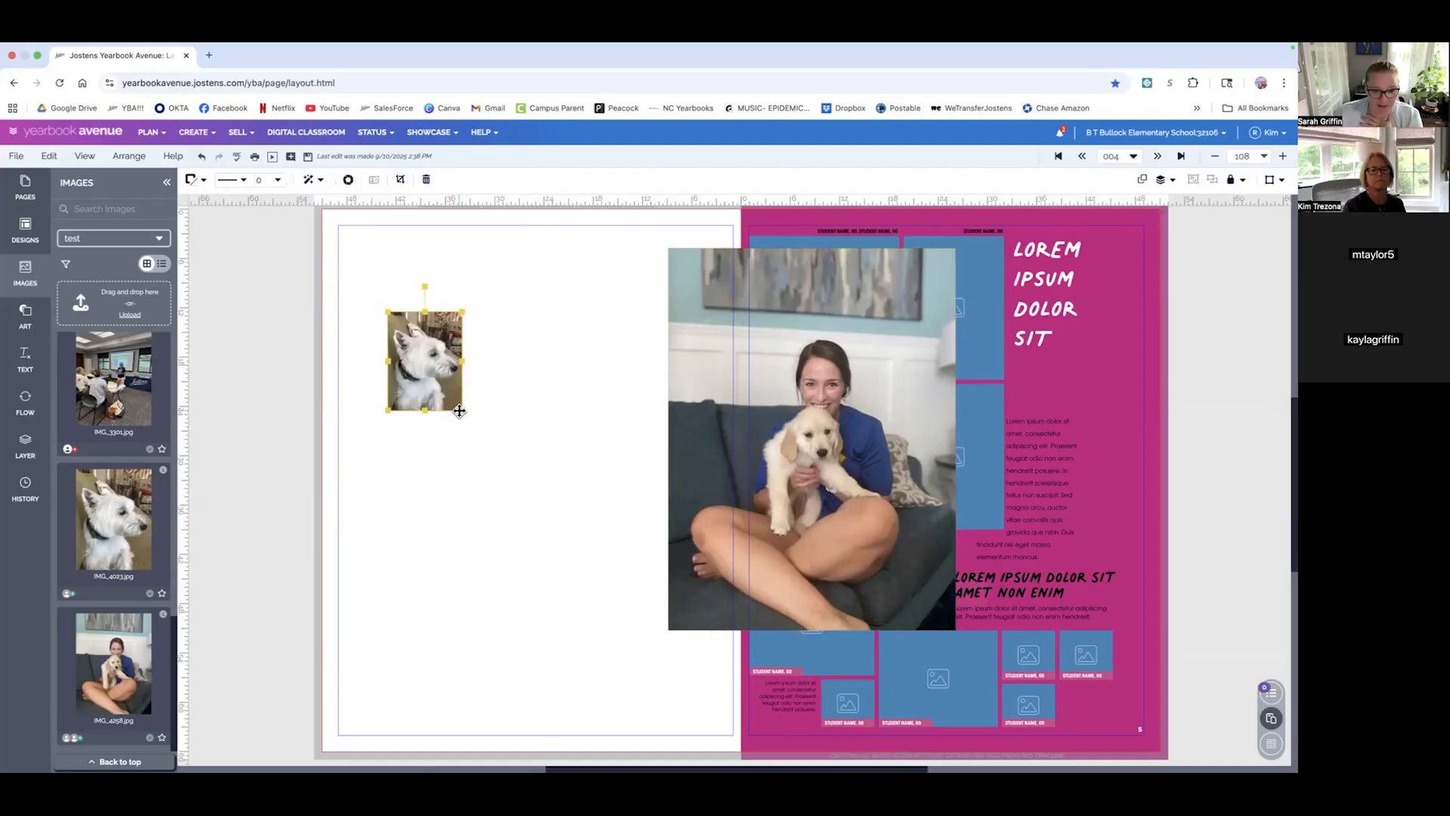
drag(624, 607, 744, 713)
drag(672, 672, 608, 600)
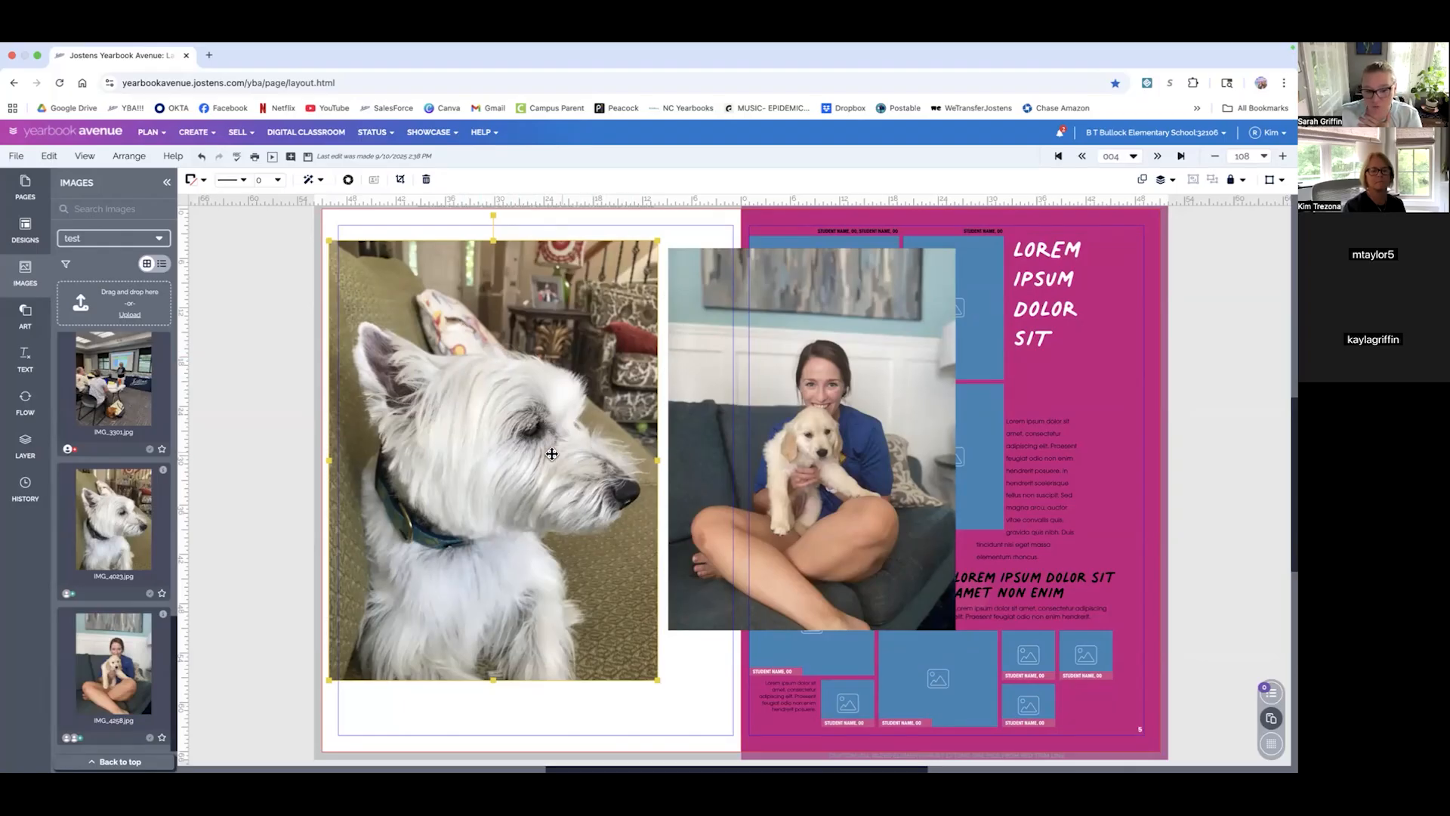
key(BackSpace)
drag(875, 412, 585, 405)
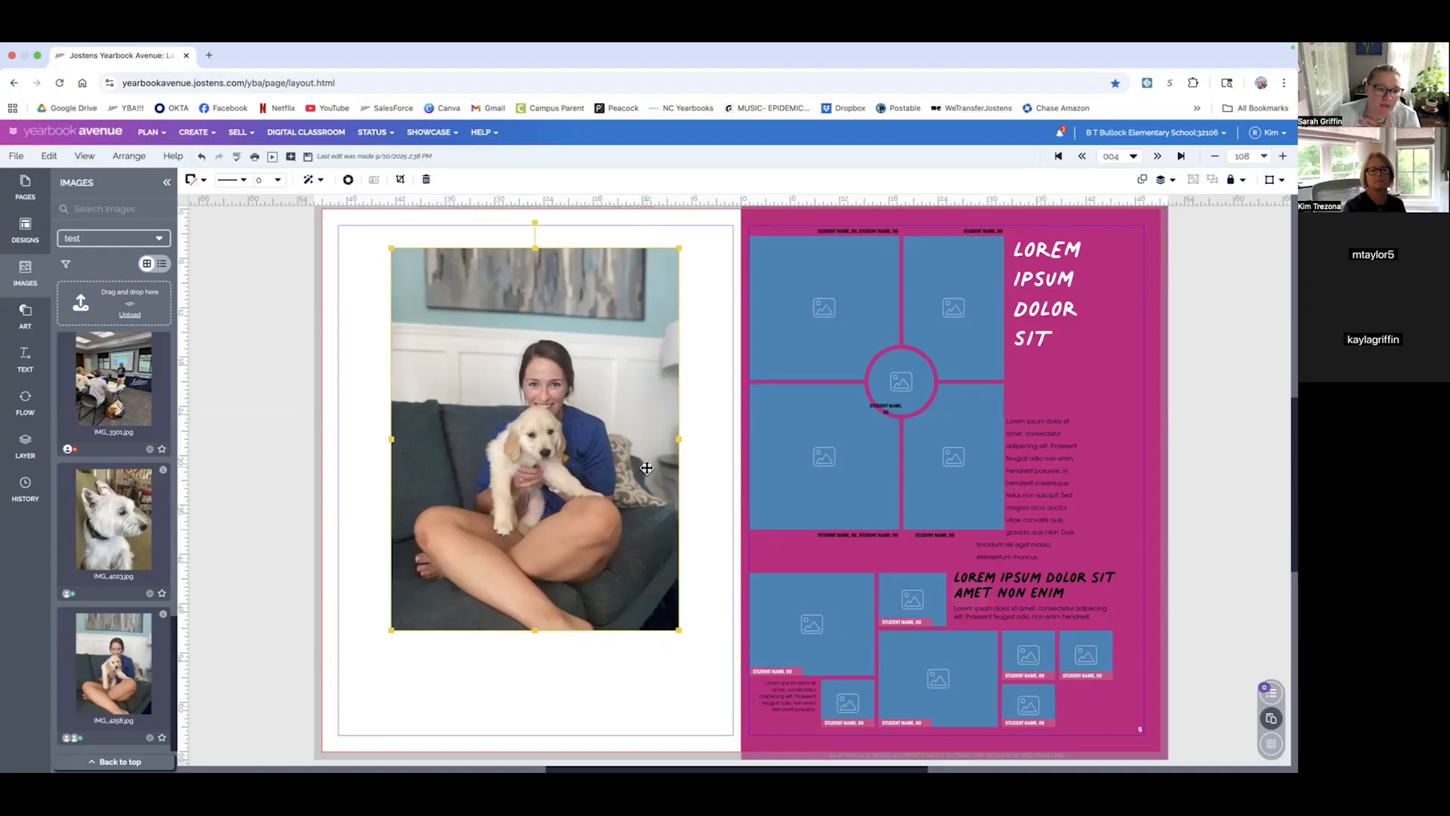
- Open the puppy photo's mask settings in Snap Edit and set the Eraser to brush size 82
click(348, 180)
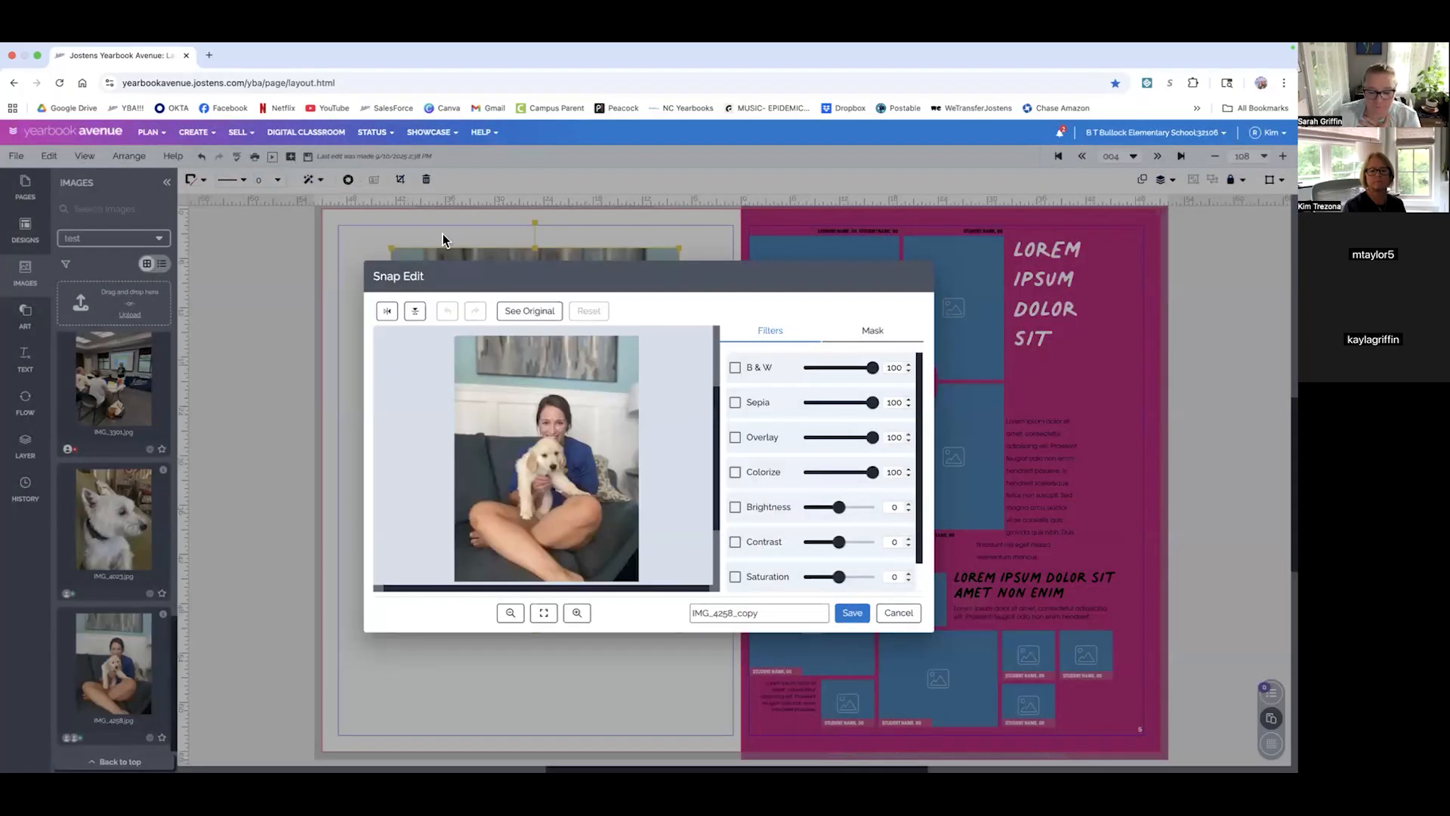
click(885, 336)
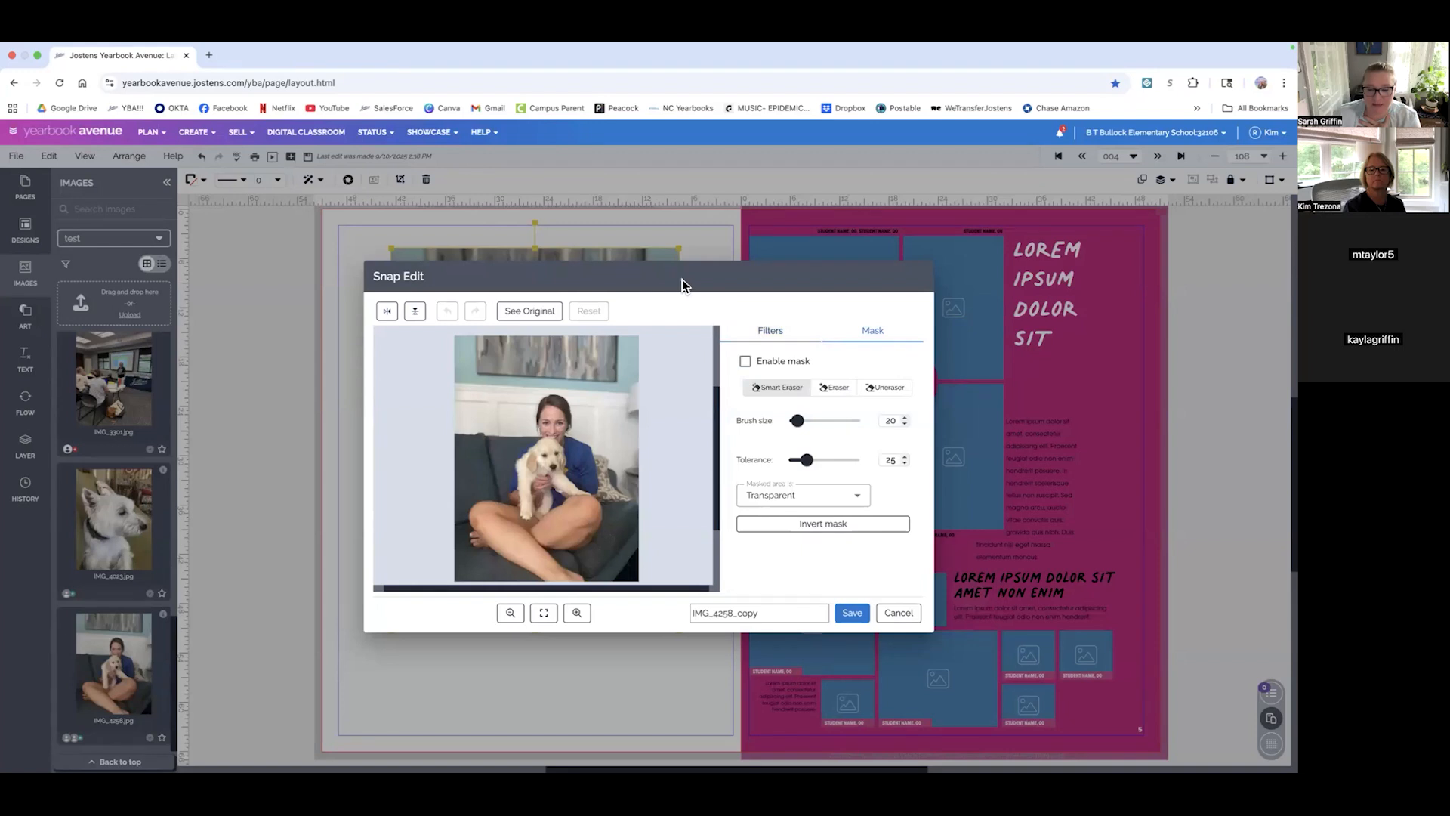
drag(682, 280, 696, 270)
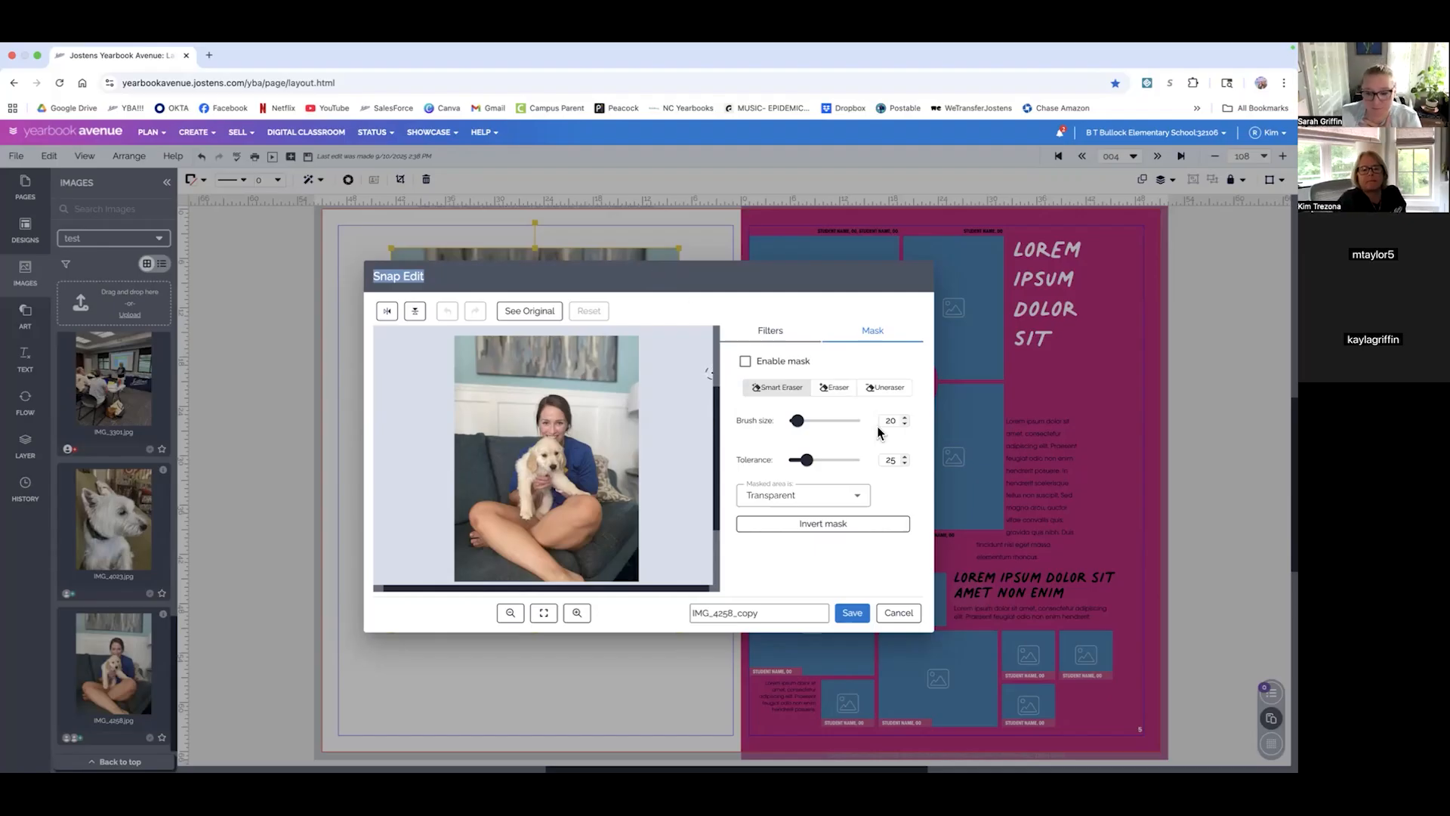
click(834, 387)
drag(797, 421, 820, 428)
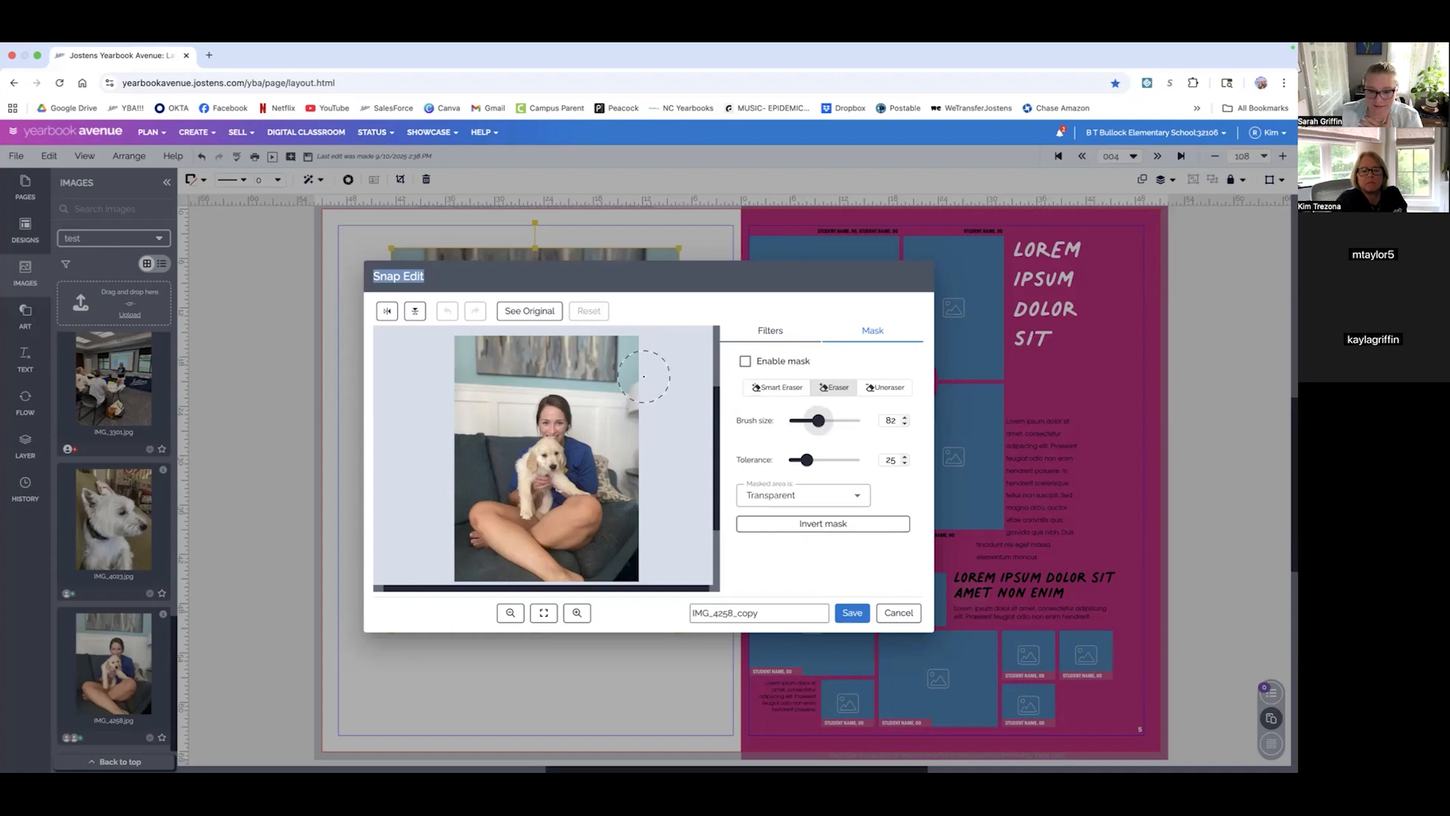
- Erase the background around the woman and puppy, along with her lower legs and the sofa below
drag(612, 348, 640, 576)
mouse_move(614, 338)
mouse_down()
mouse_move(408, 343)
mouse_move(485, 362)
mouse_move(462, 417)
mouse_move(504, 376)
mouse_move(461, 465)
mouse_move(450, 455)
mouse_move(483, 468)
mouse_move(509, 384)
mouse_move(531, 363)
mouse_move(598, 376)
mouse_move(618, 439)
mouse_move(559, 370)
mouse_up()
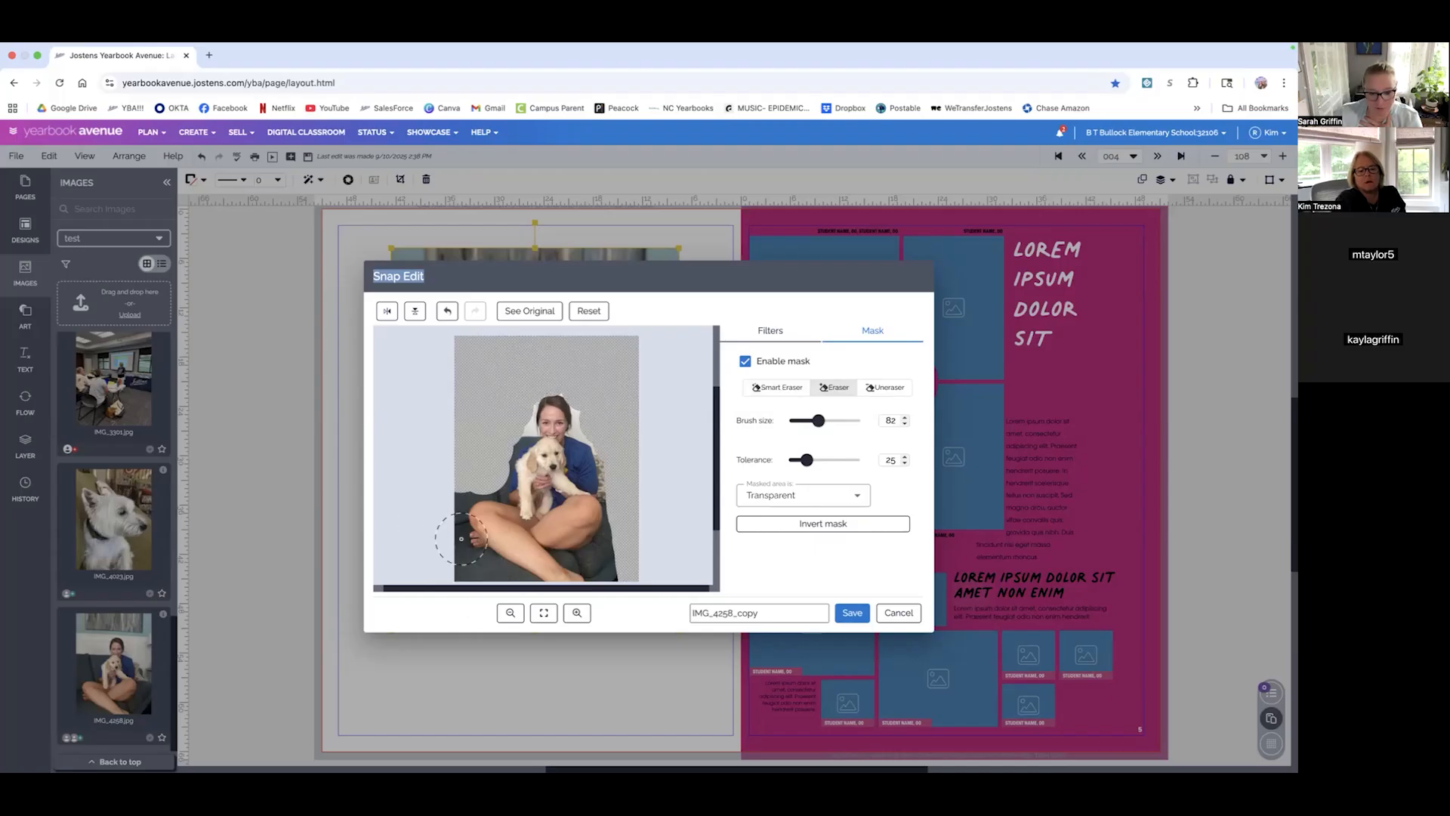
drag(453, 543, 738, 547)
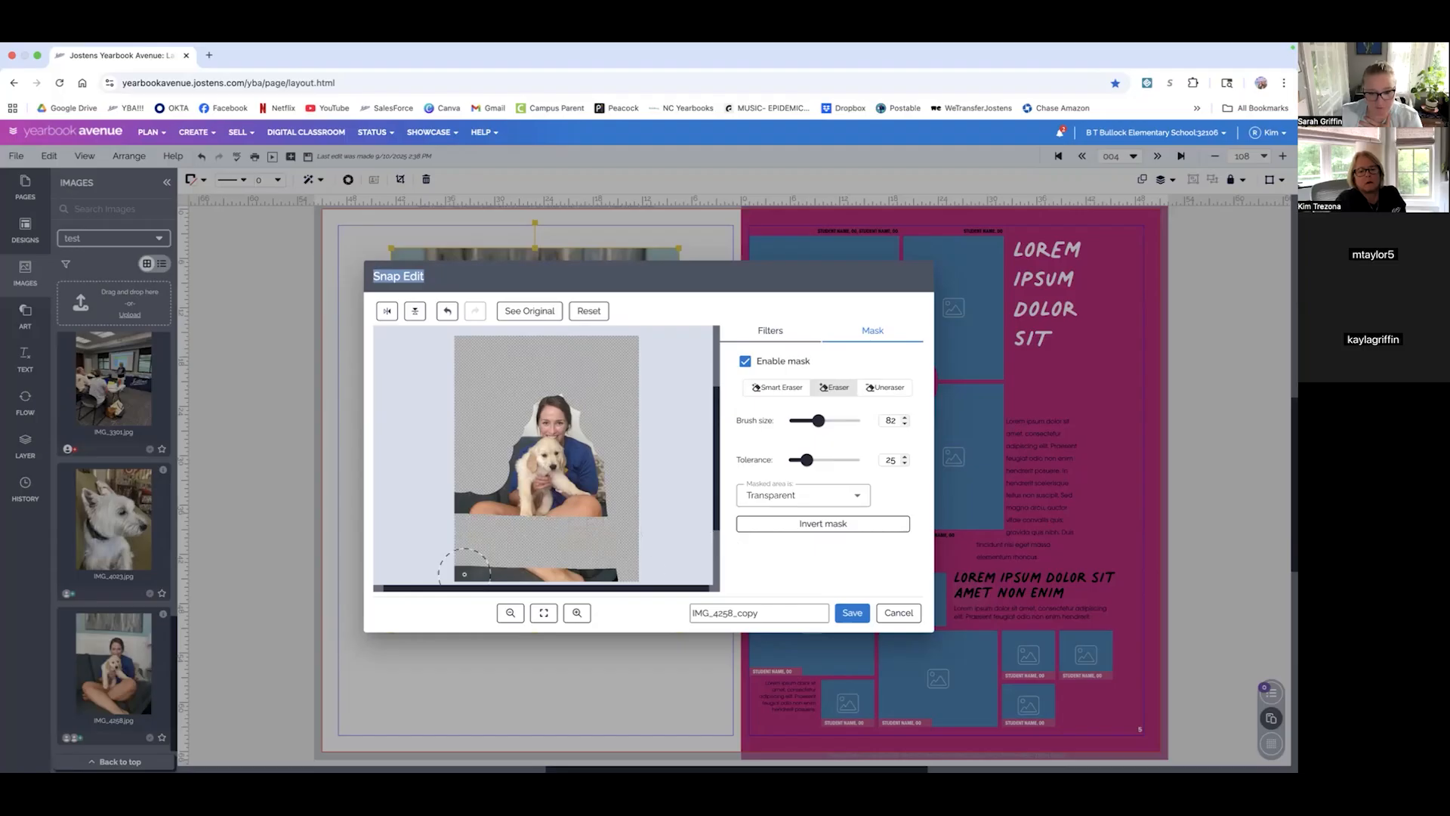
drag(476, 556, 649, 576)
mouse_move(443, 480)
mouse_down()
mouse_move(472, 533)
mouse_move(486, 507)
mouse_up()
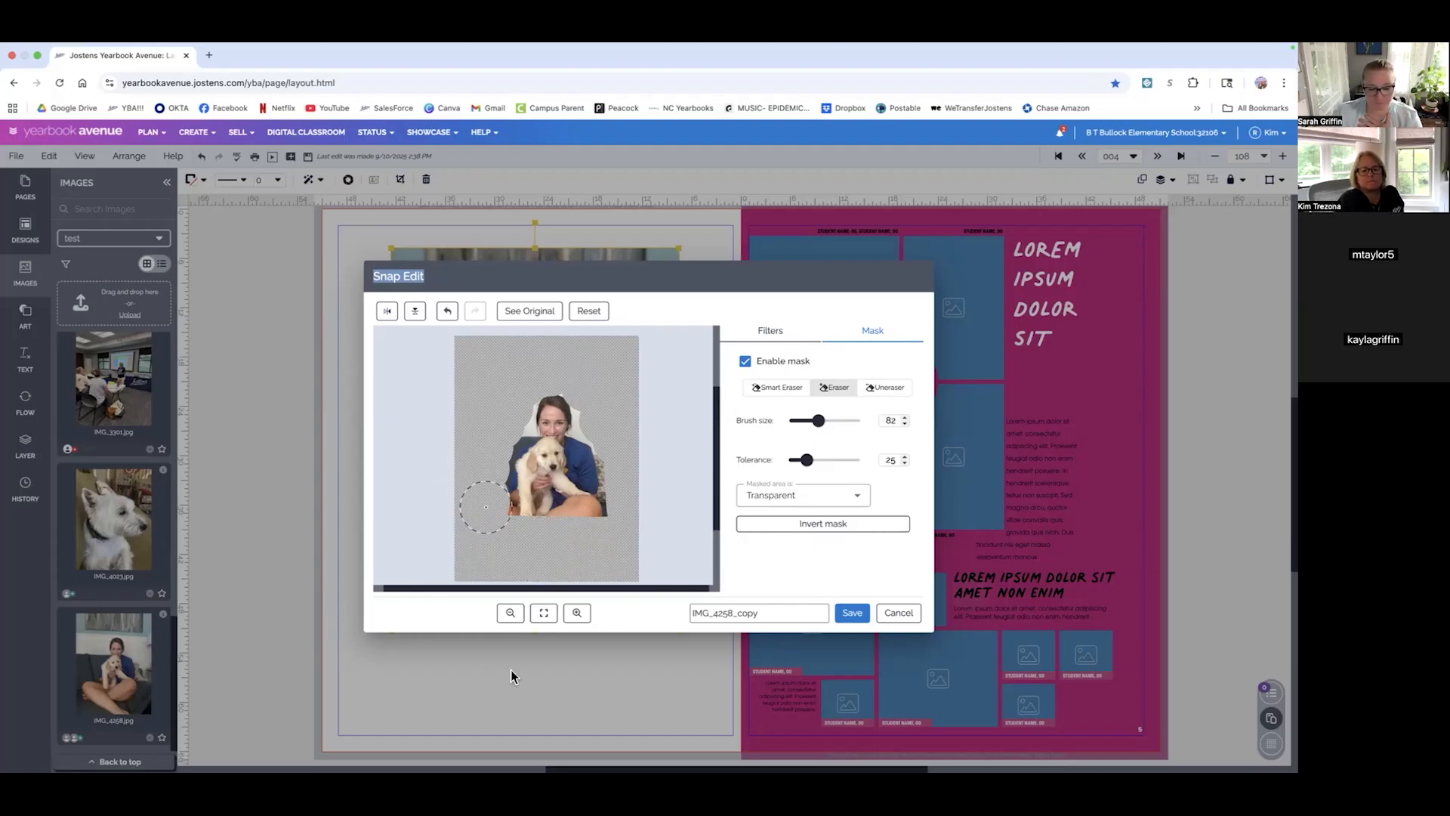
- Try the Smart Eraser on the woman's knee and undo the erasure
click(577, 614)
click(577, 613)
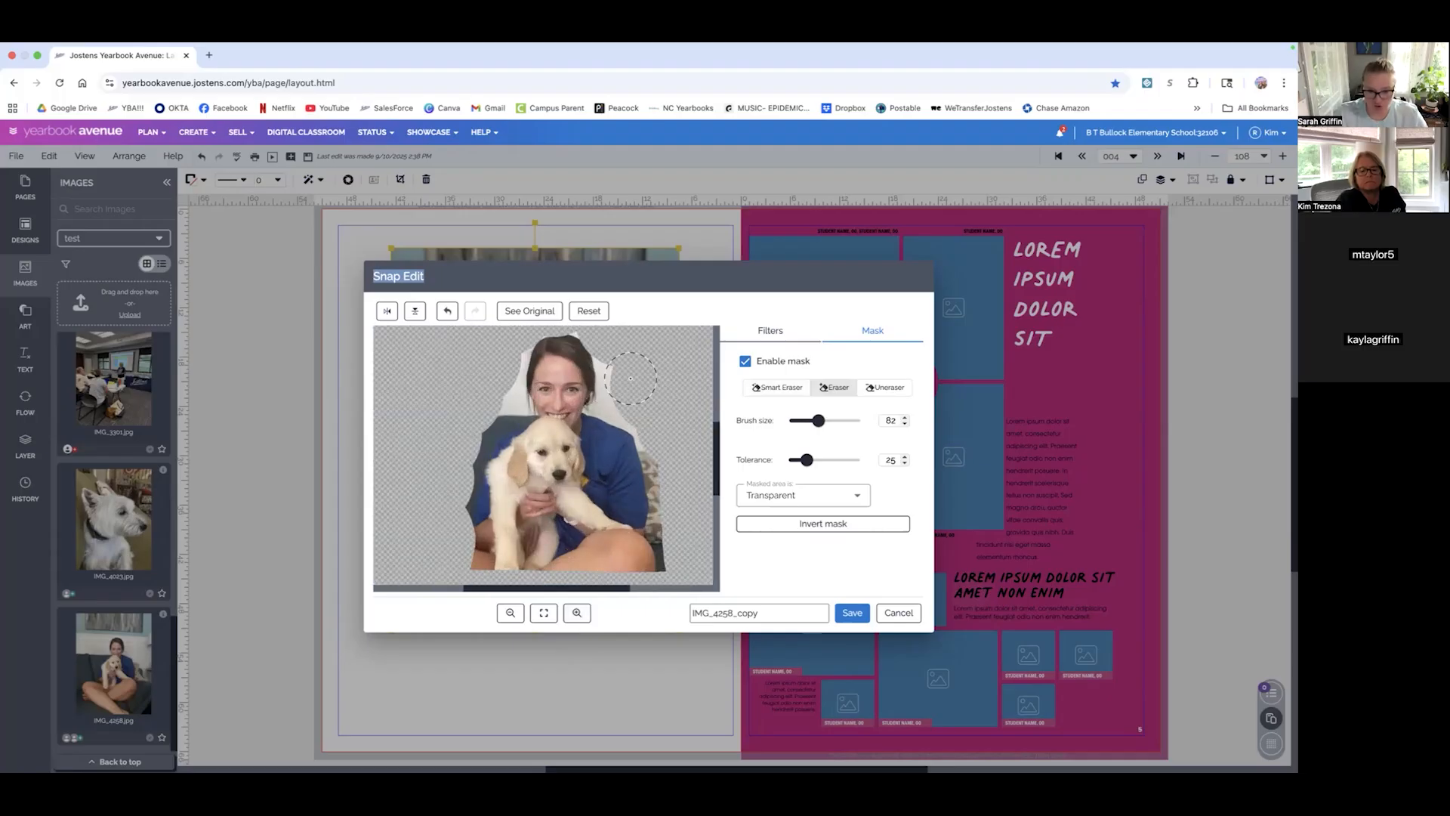
scroll(633, 383, down, 3)
scroll(658, 325, up, 3)
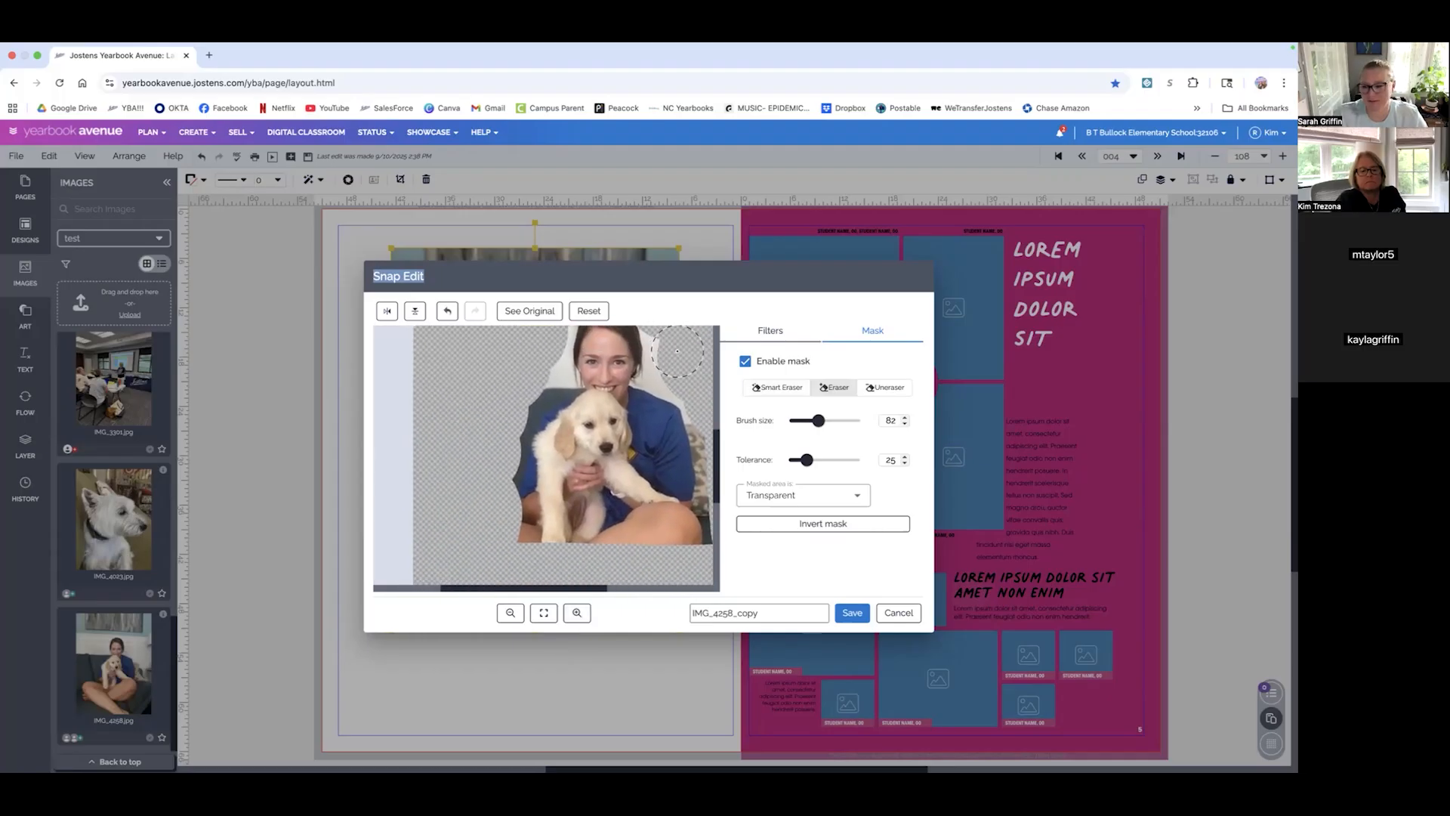
scroll(641, 382, right, 2)
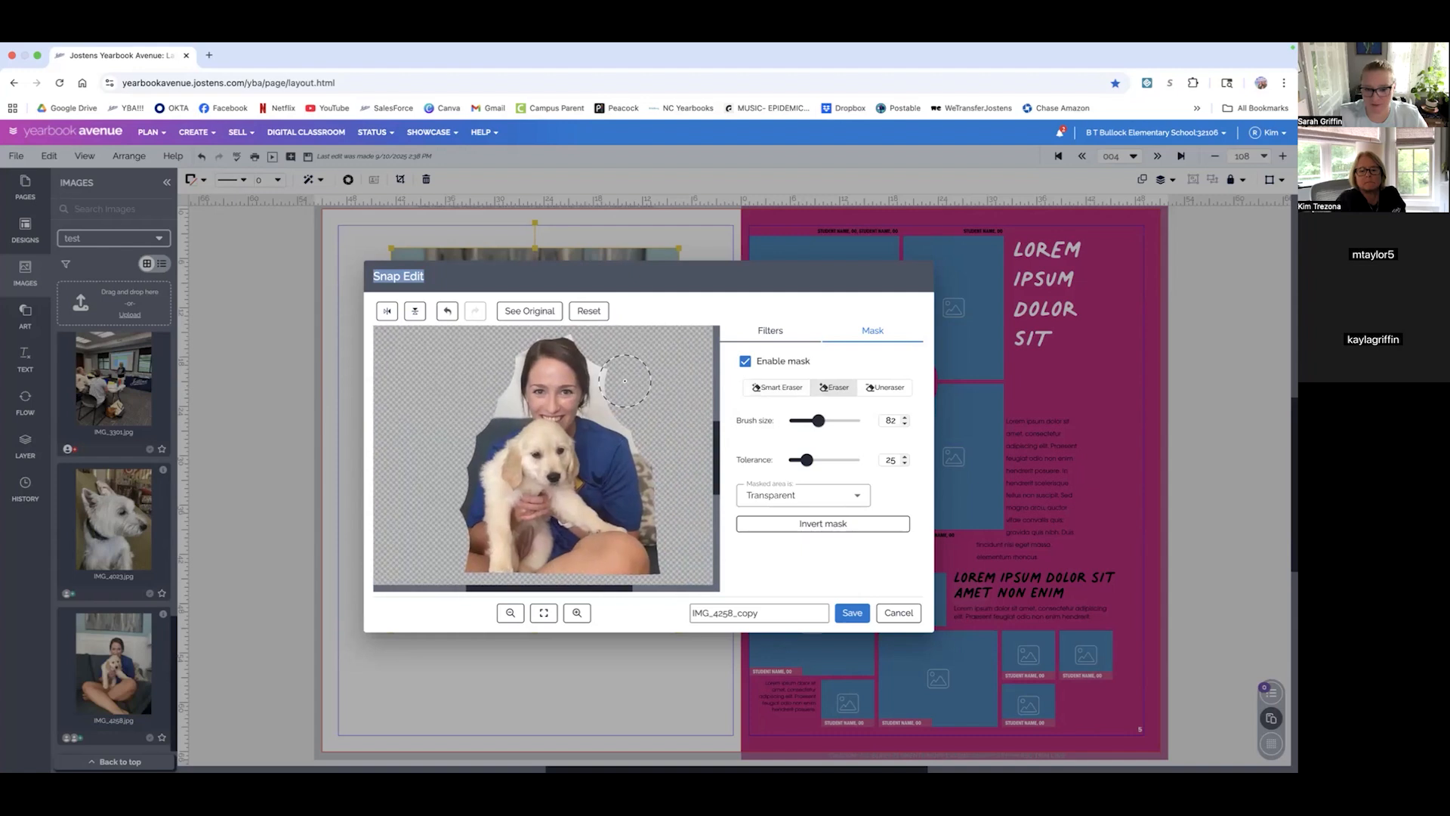
click(577, 612)
scroll(694, 524, down, 3)
scroll(693, 525, right, 2)
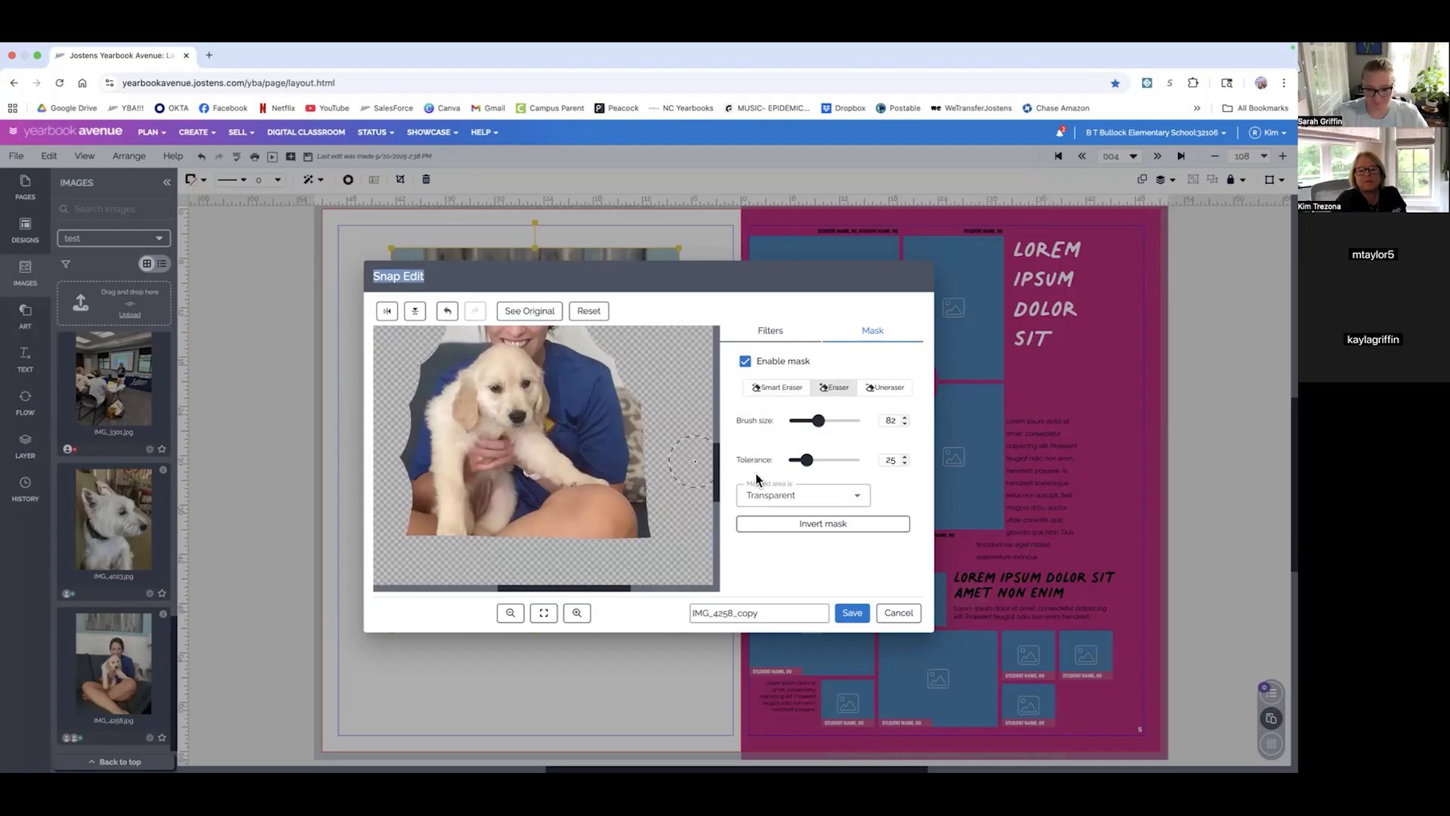
click(779, 390)
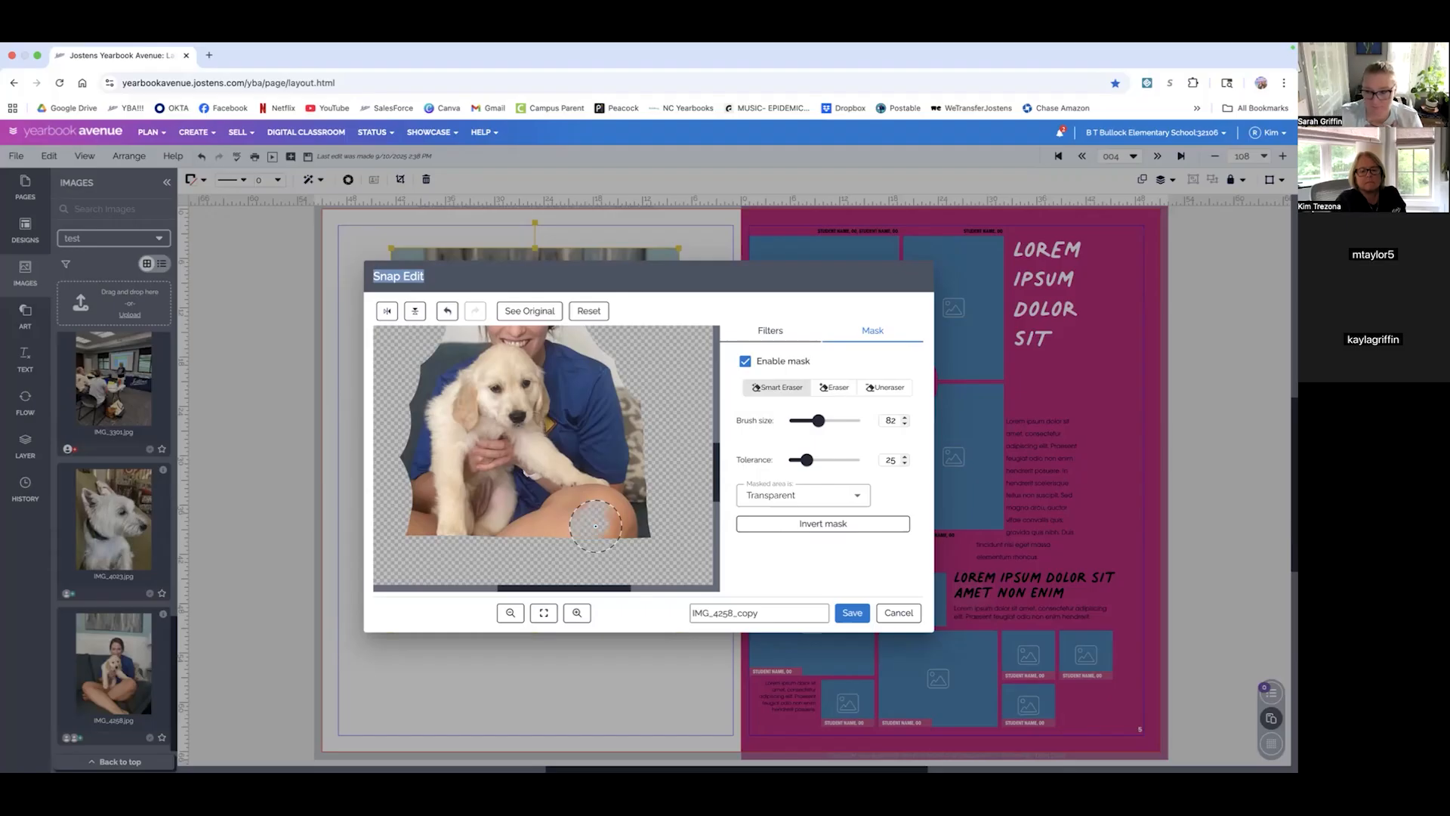
key(super+z)
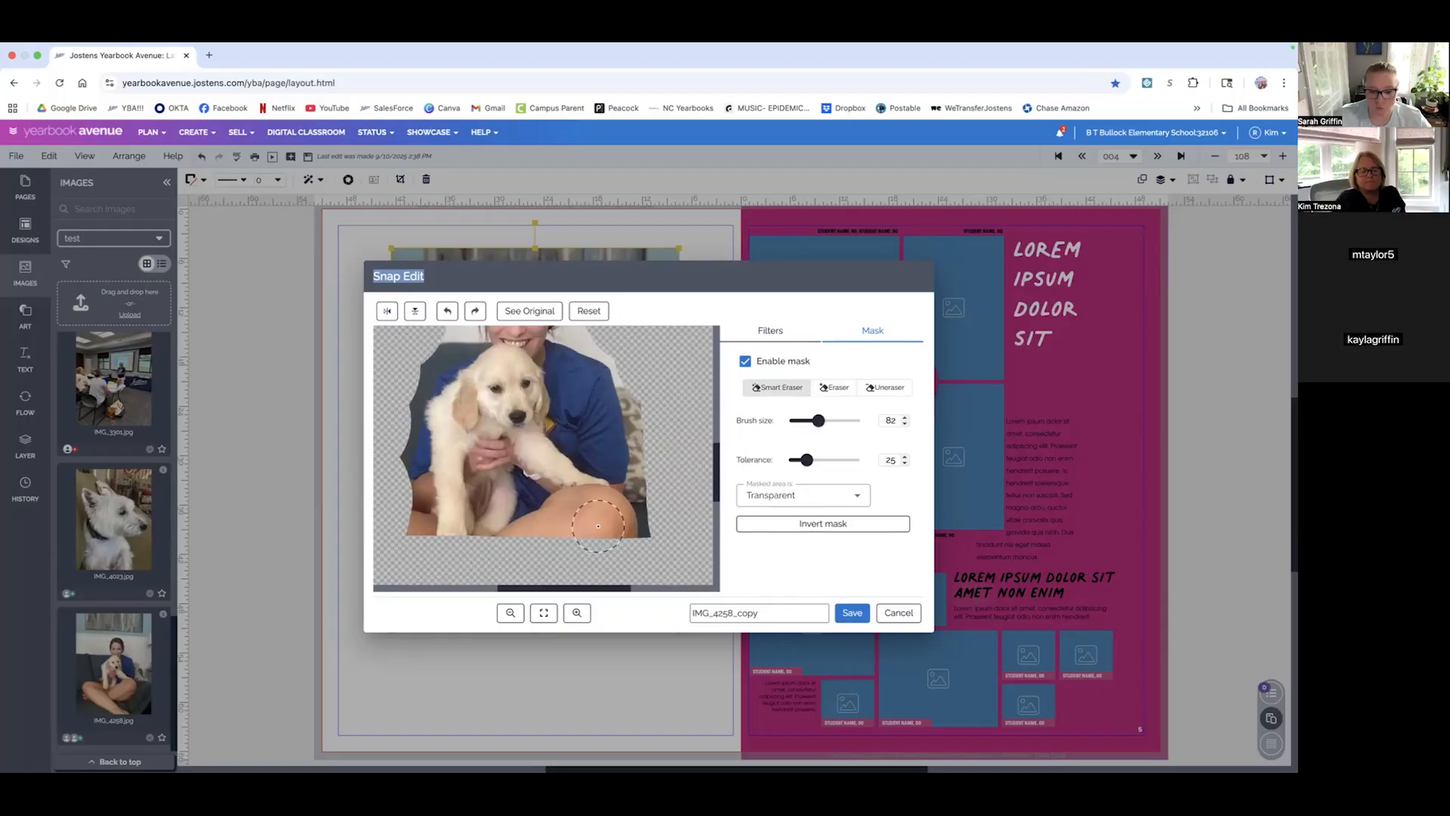
- Erase the dark sofa remnant and part of the cushion beside the woman's knee with the Smart Eraser
click(577, 613)
scroll(701, 522, down, 2)
scroll(701, 521, right, 2)
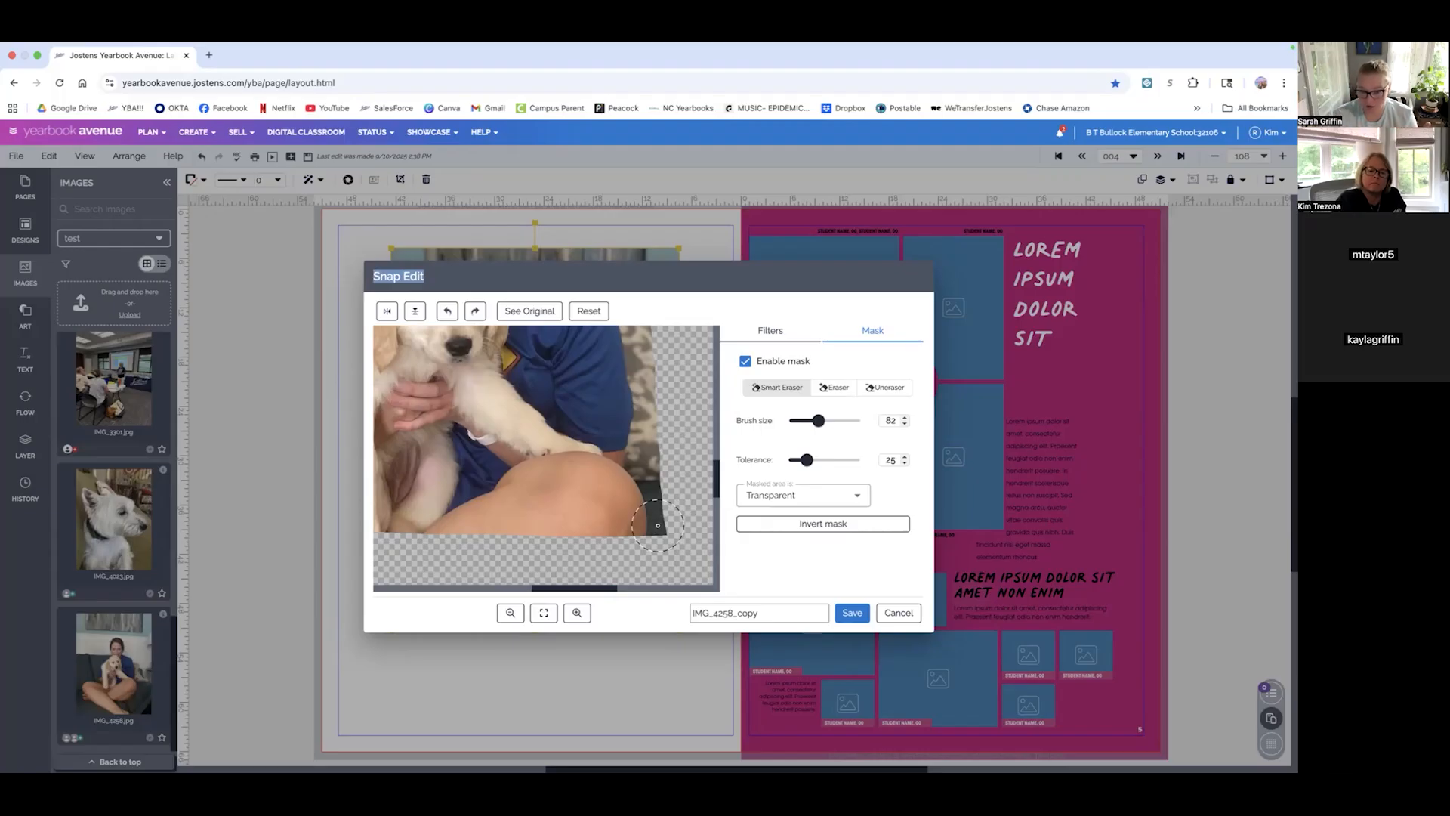
click(657, 525)
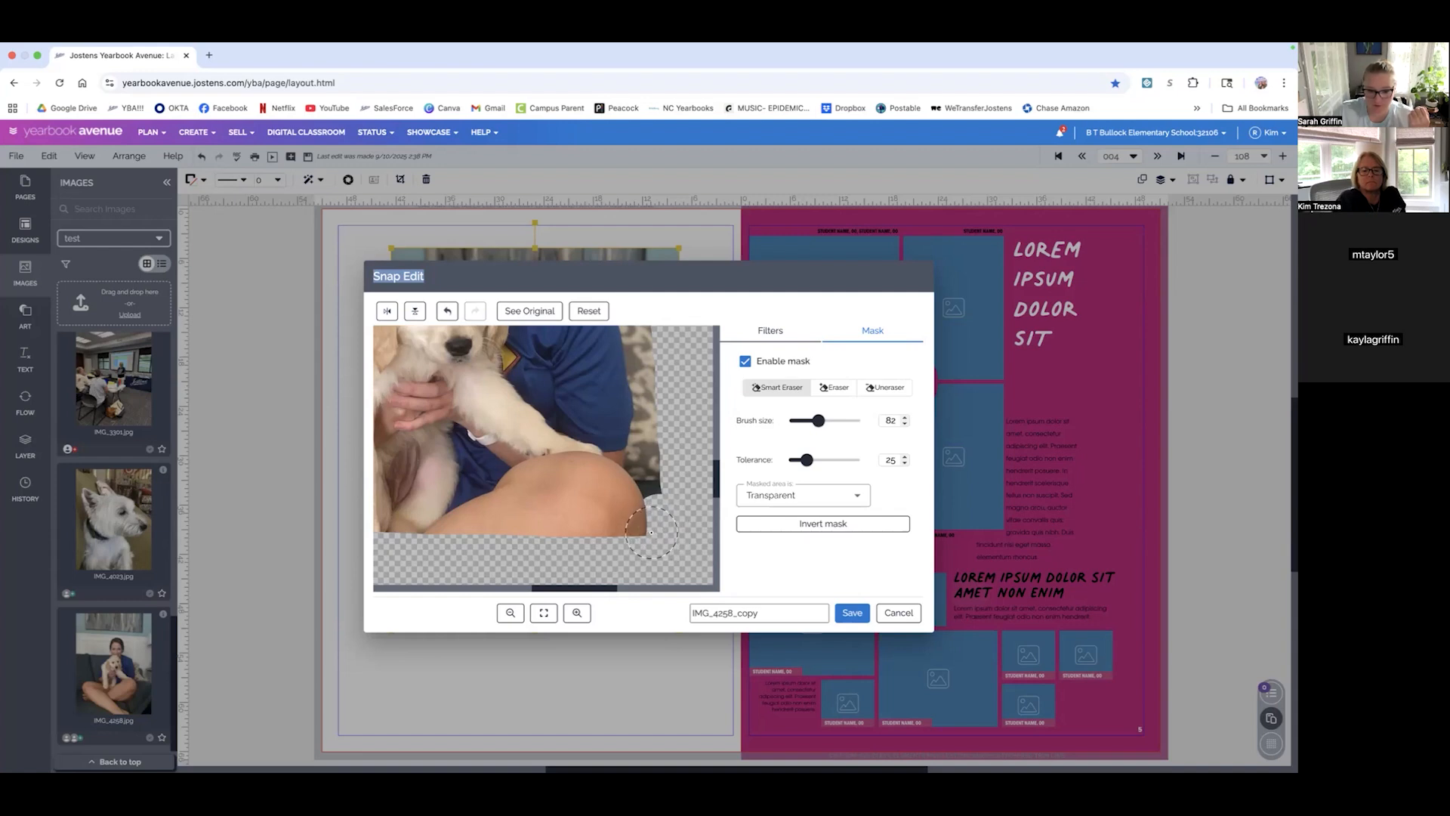
click(652, 488)
click(650, 475)
click(648, 461)
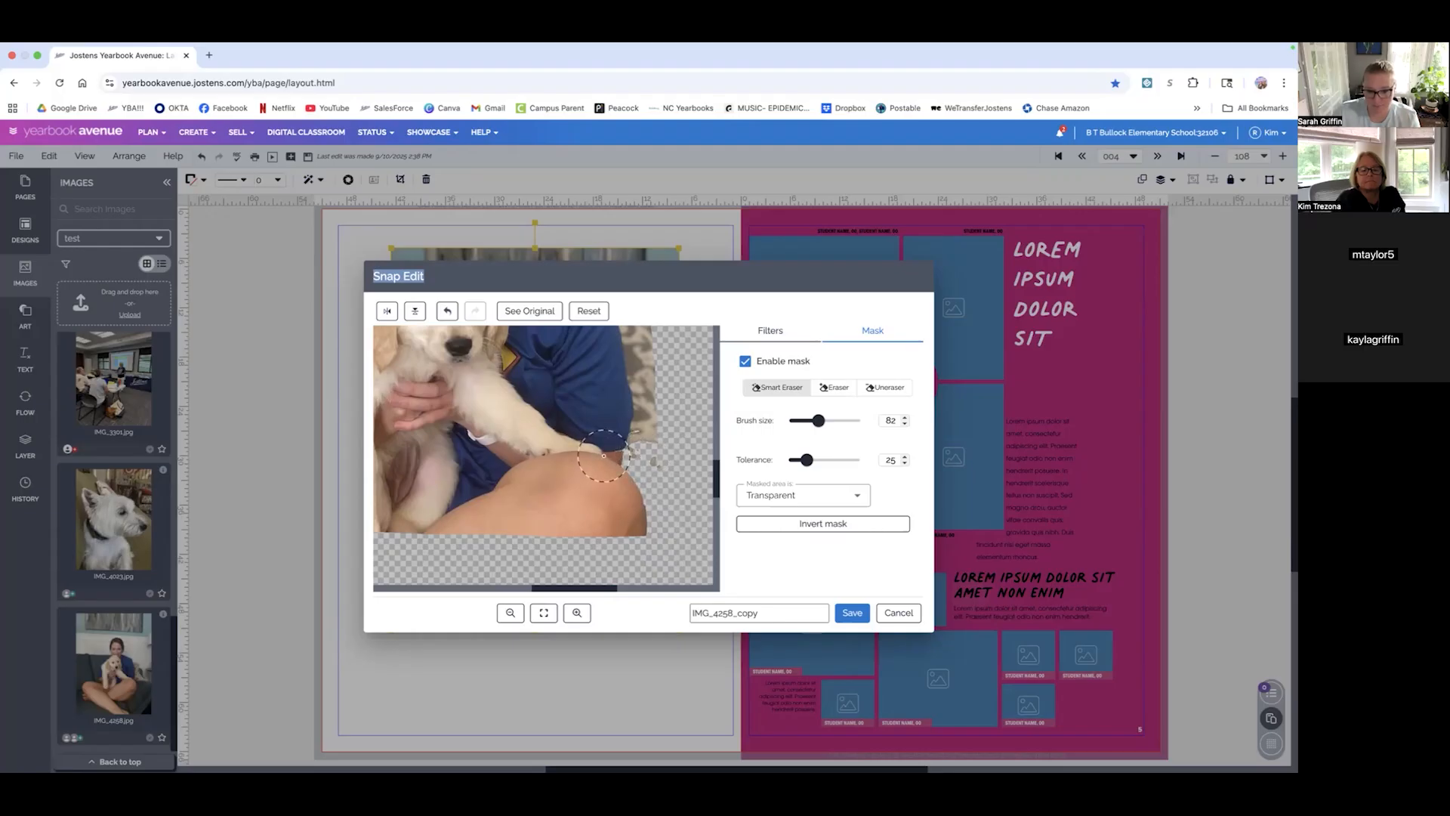
- Erase the remaining patterned cushion beside the woman's knee and arm with the Smart Eraser
click(577, 613)
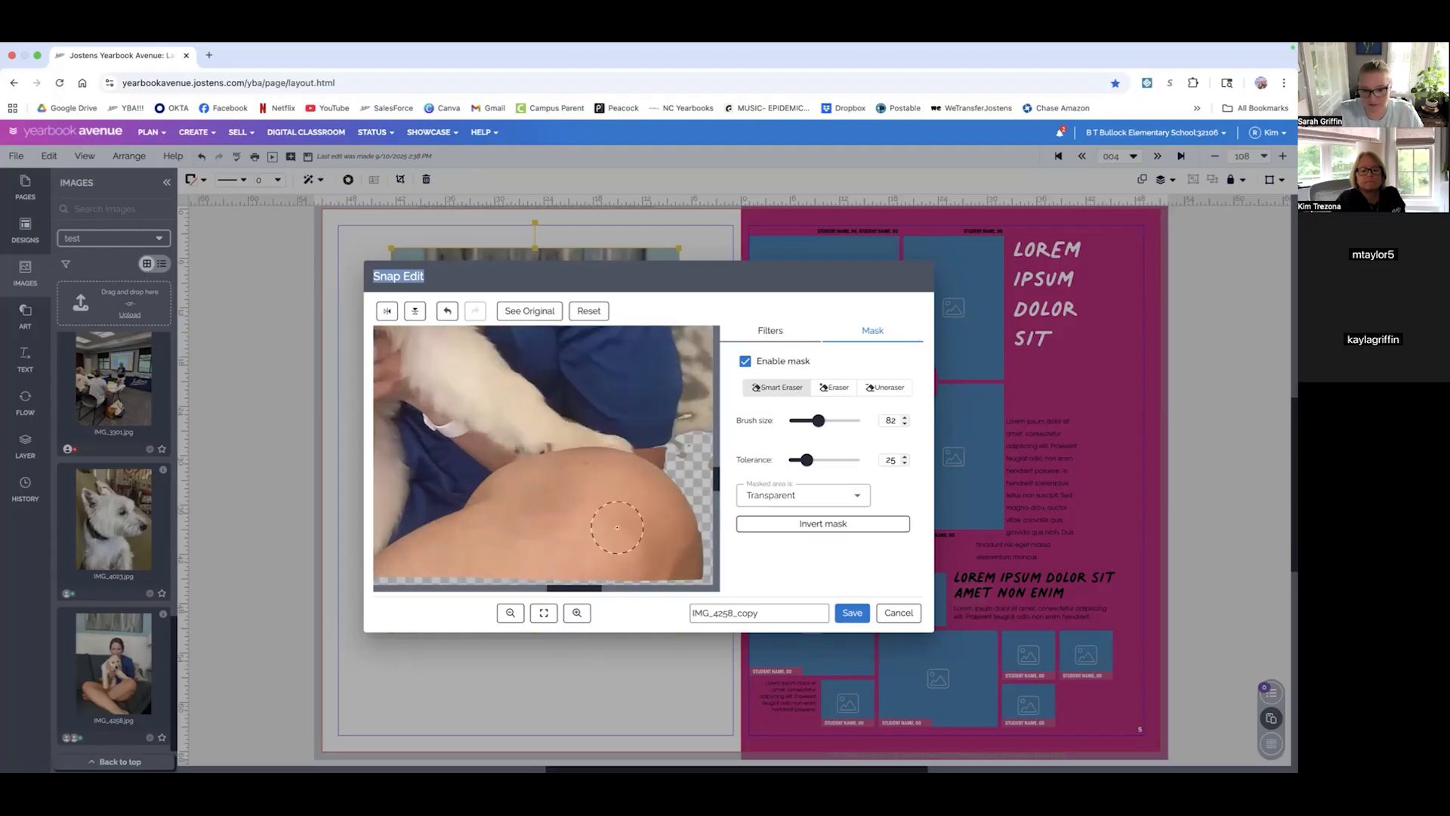
click(577, 614)
click(880, 389)
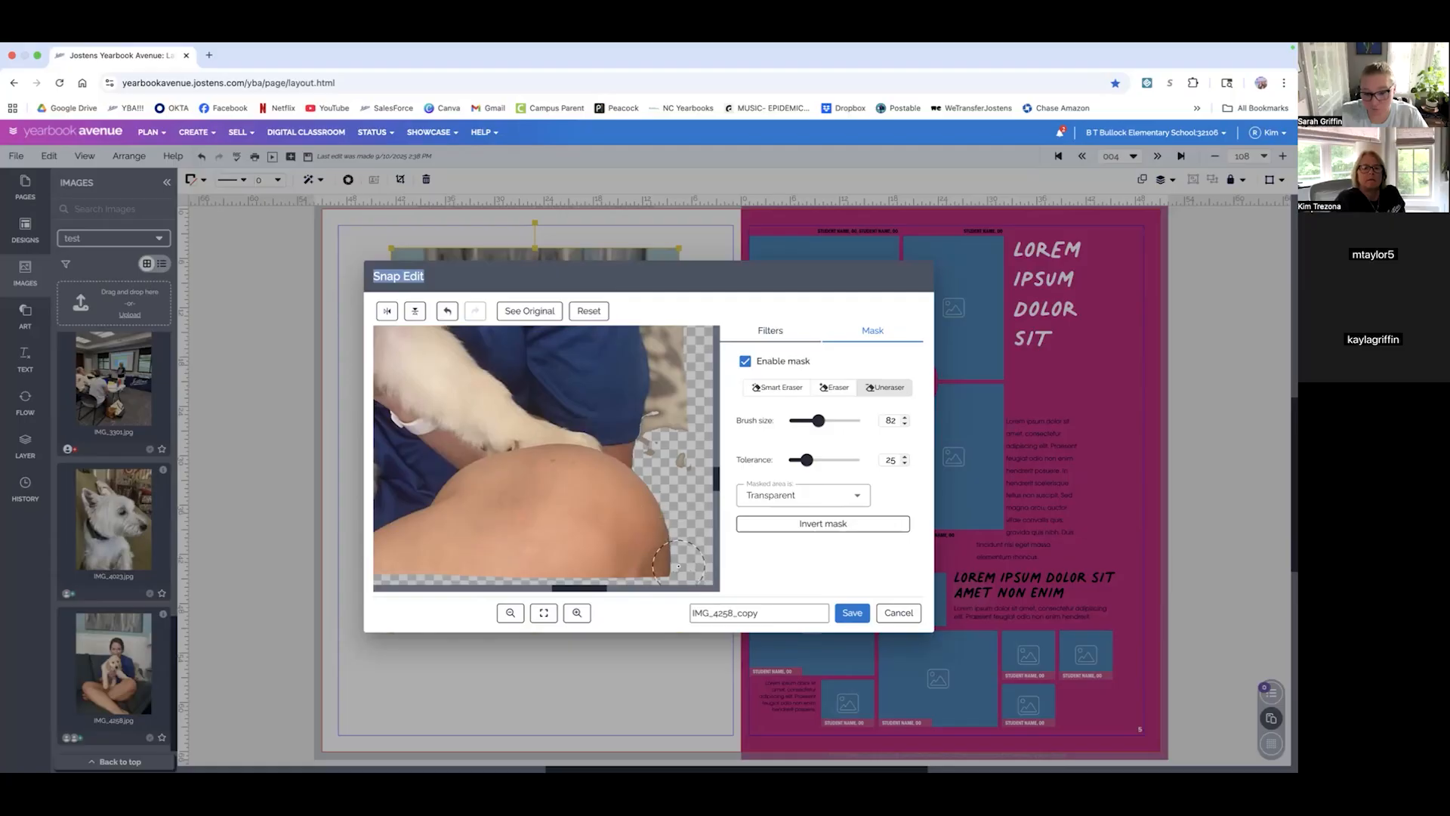
click(796, 393)
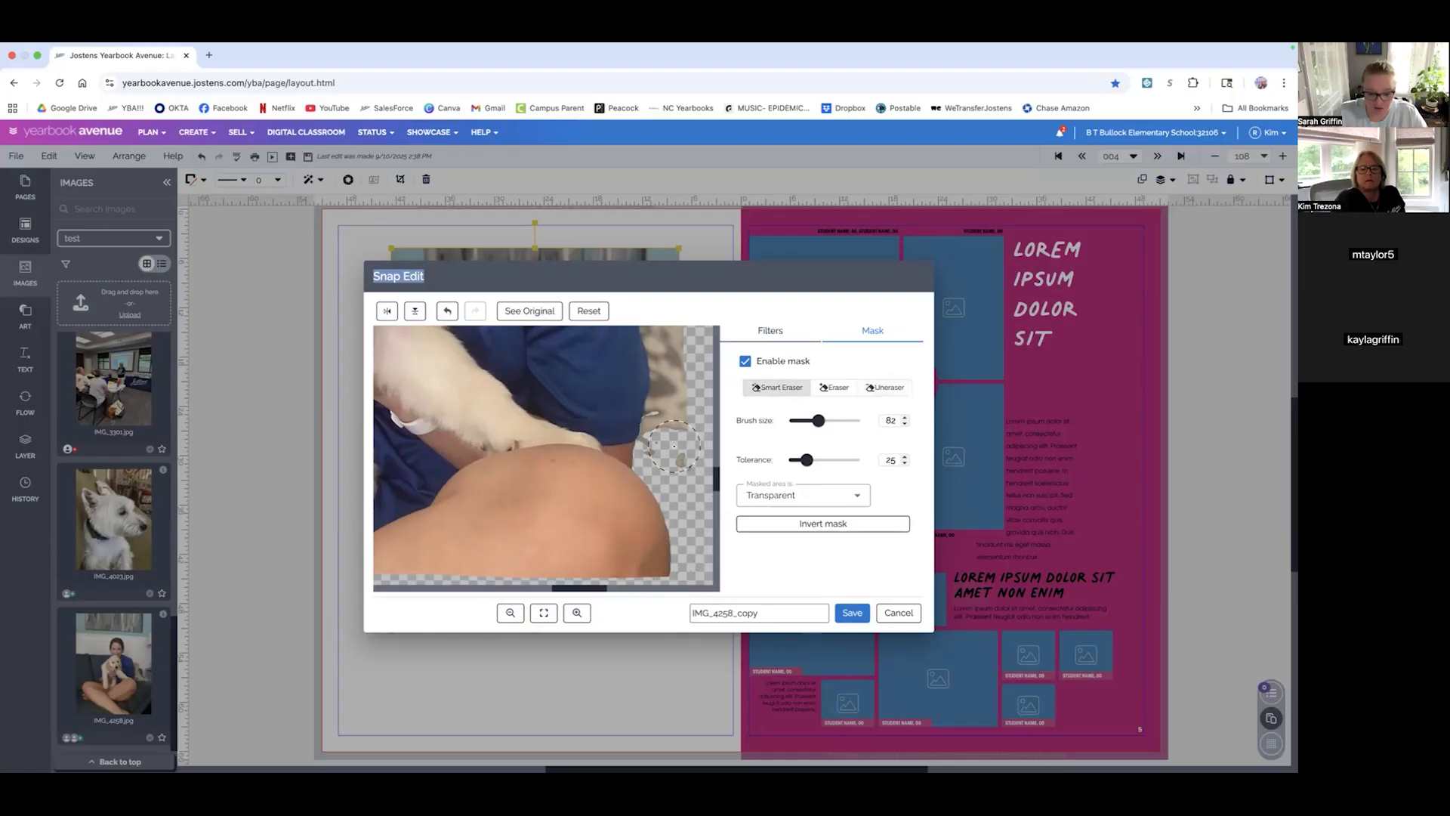
scroll(664, 444, down, 3)
scroll(665, 443, down, 2)
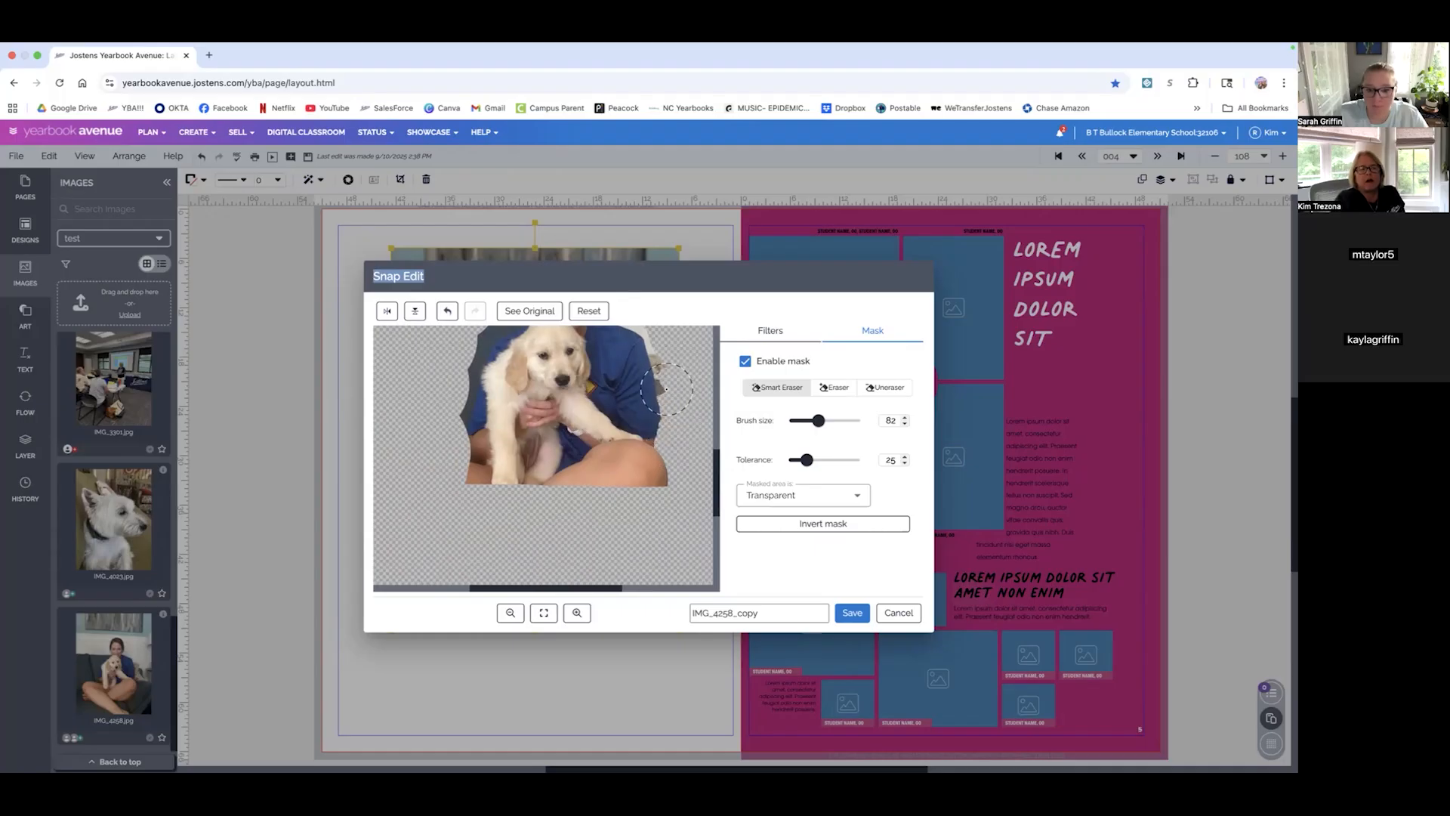
scroll(646, 347, up, 1)
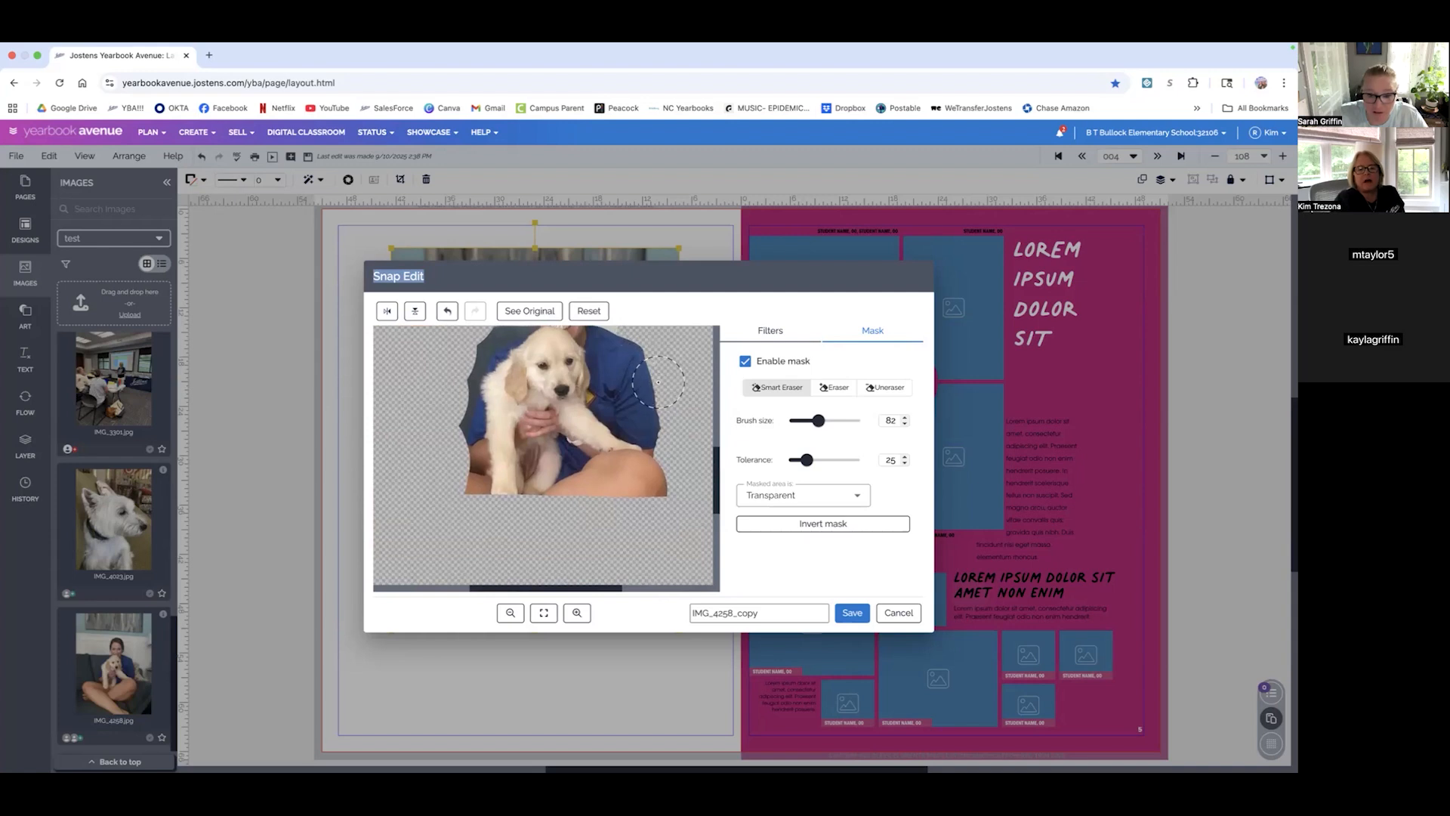
- Erase the leftover wall around the woman's head and shoulders with the Smart Eraser
scroll(662, 390, up, 3)
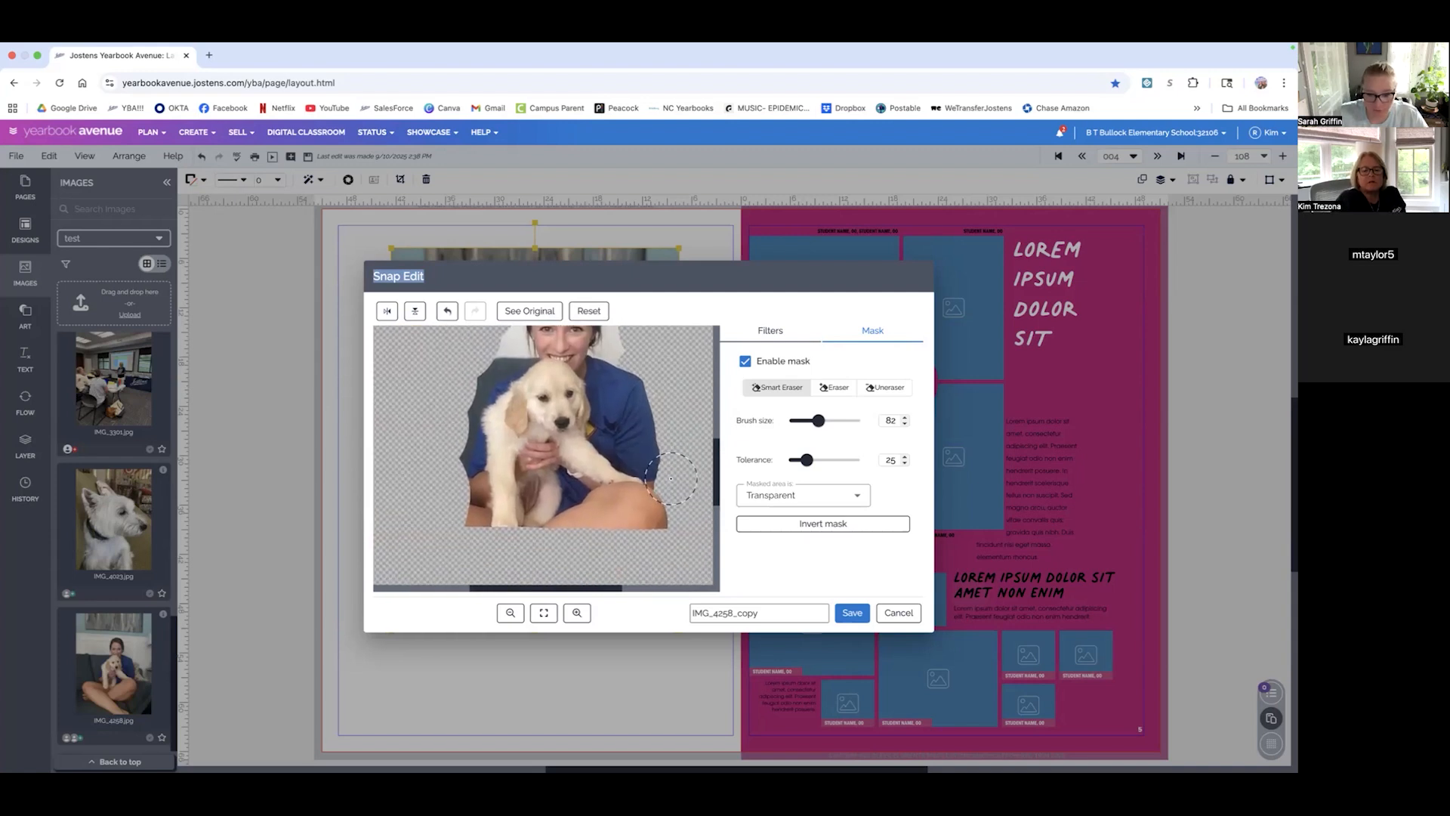
scroll(671, 447, up, 2)
scroll(634, 411, up, 1)
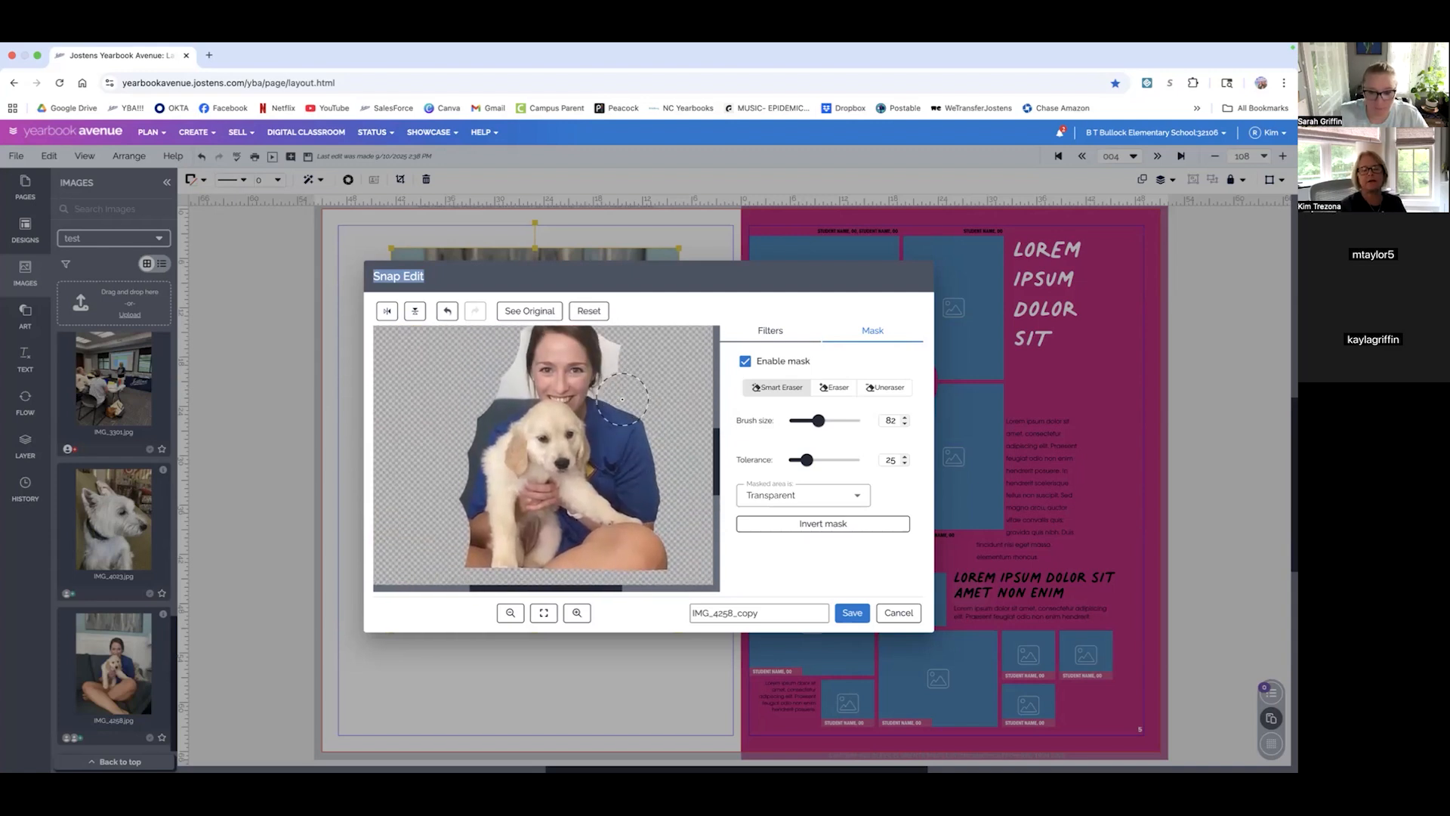
scroll(615, 387, up, 3)
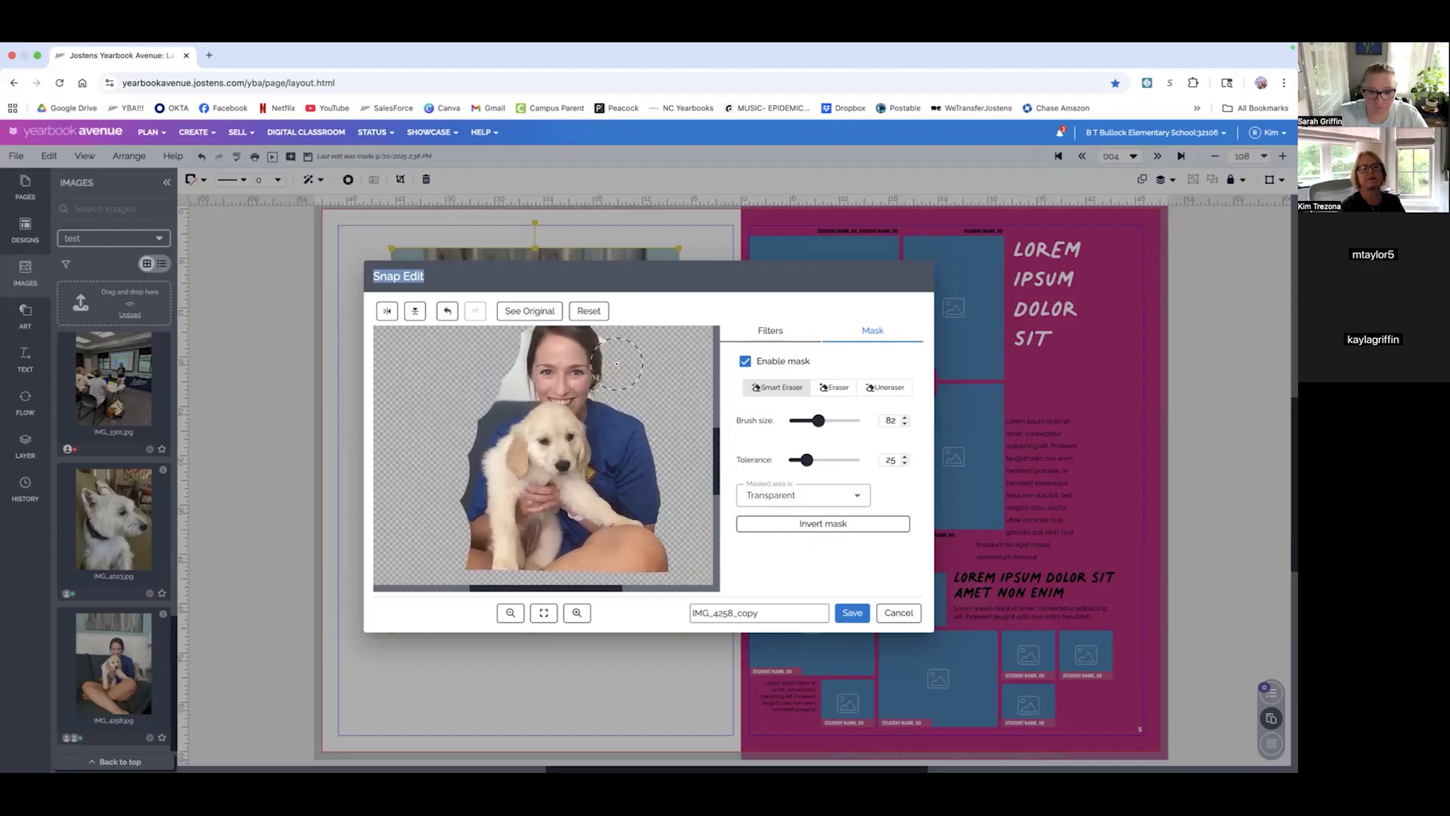
mouse_move(615, 374)
mouse_down()
mouse_move(569, 340)
mouse_move(529, 353)
mouse_move(502, 436)
mouse_move(516, 438)
mouse_up()
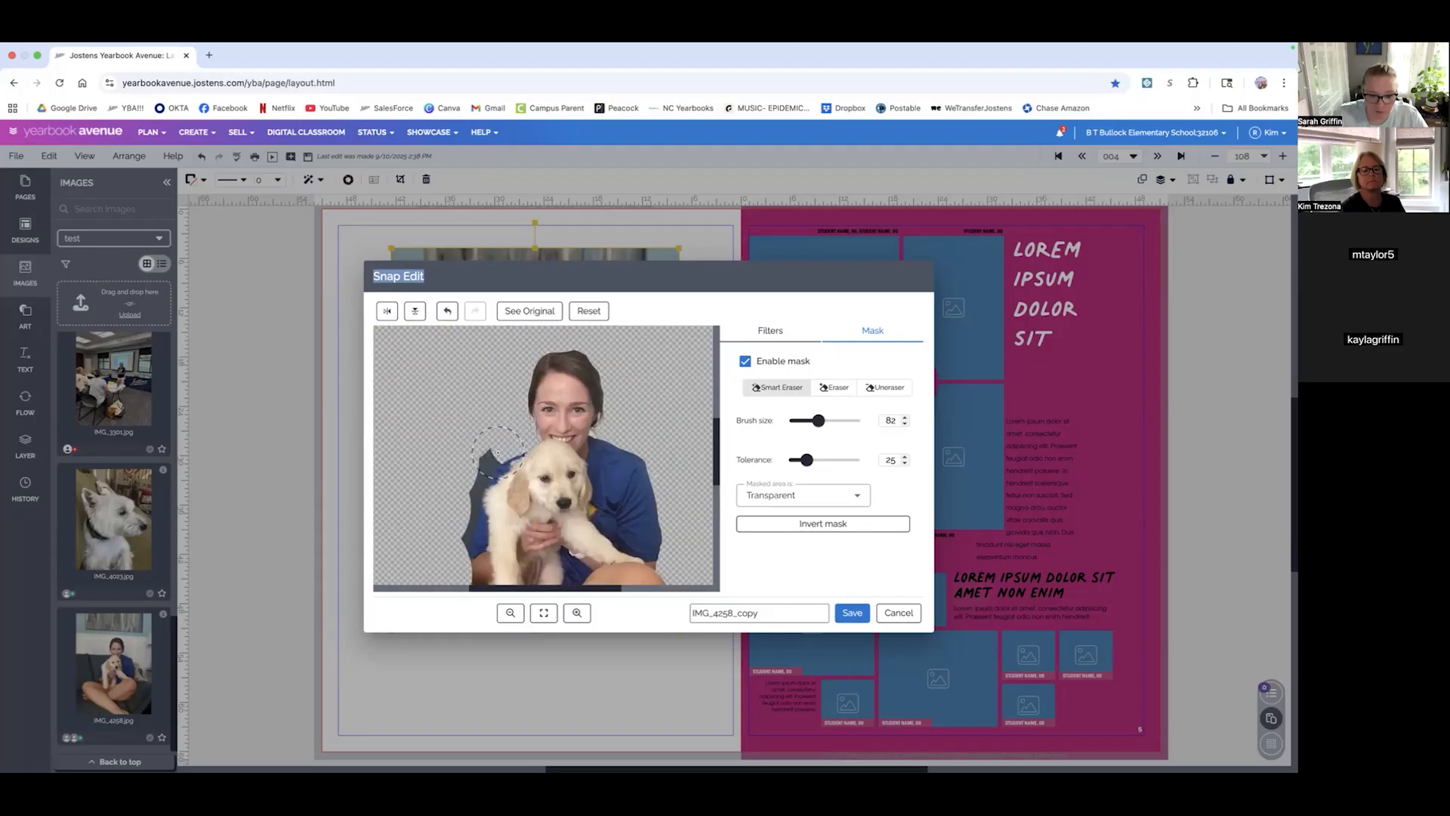
- Clear the last dark sofa remnant beside the puppy and the woman's arm from the mask
click(770, 330)
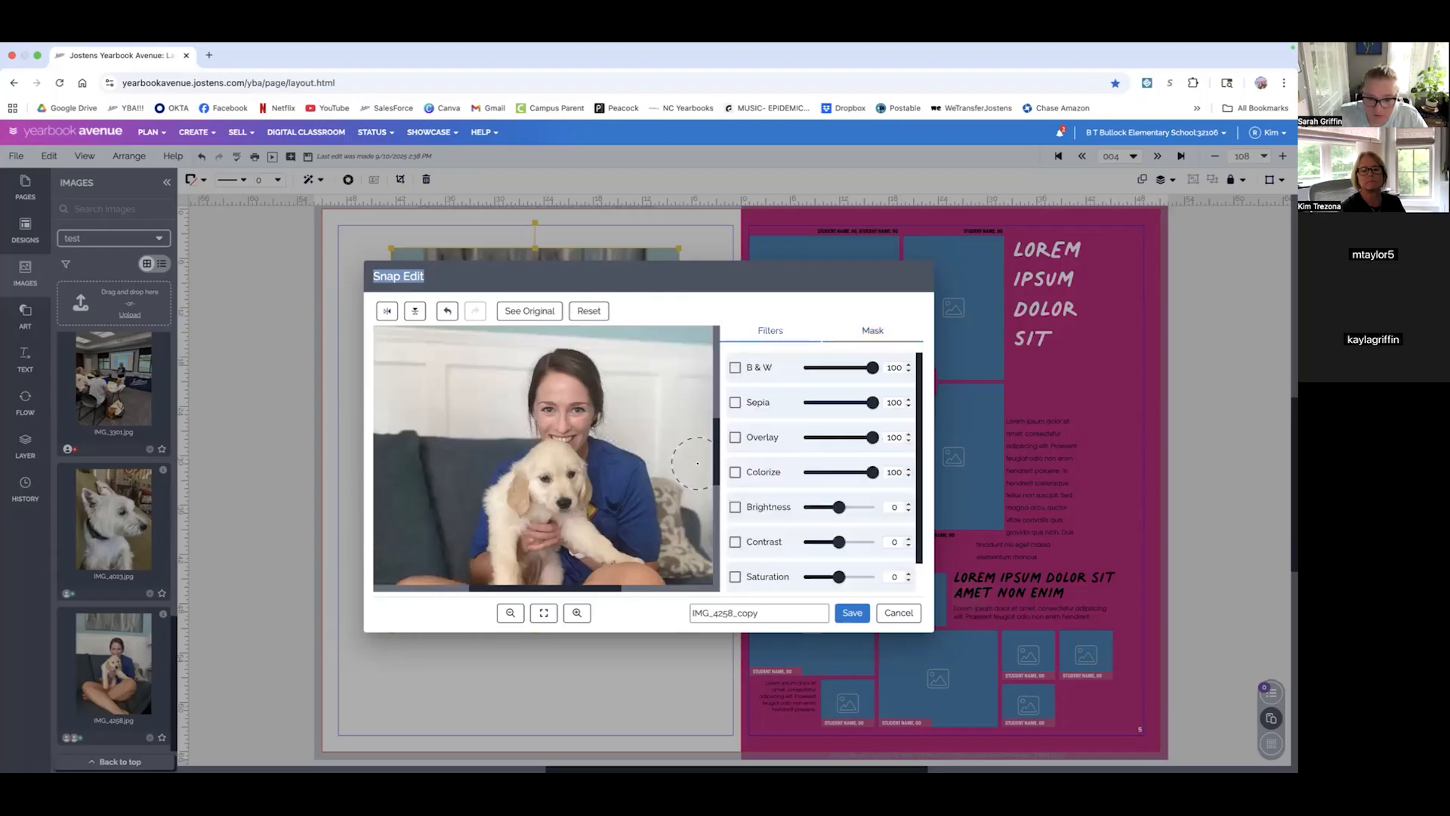
click(852, 332)
click(885, 388)
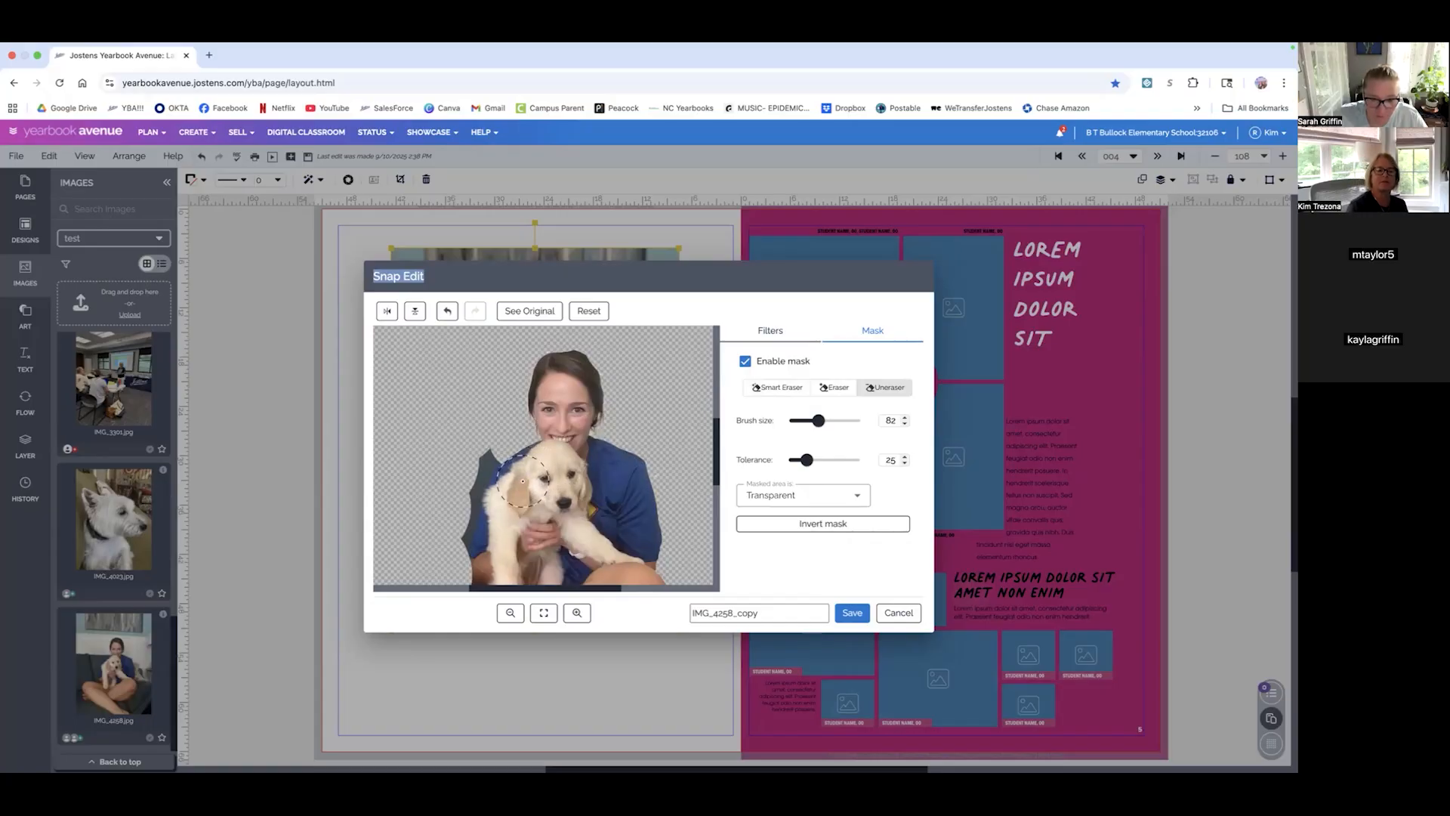
click(833, 388)
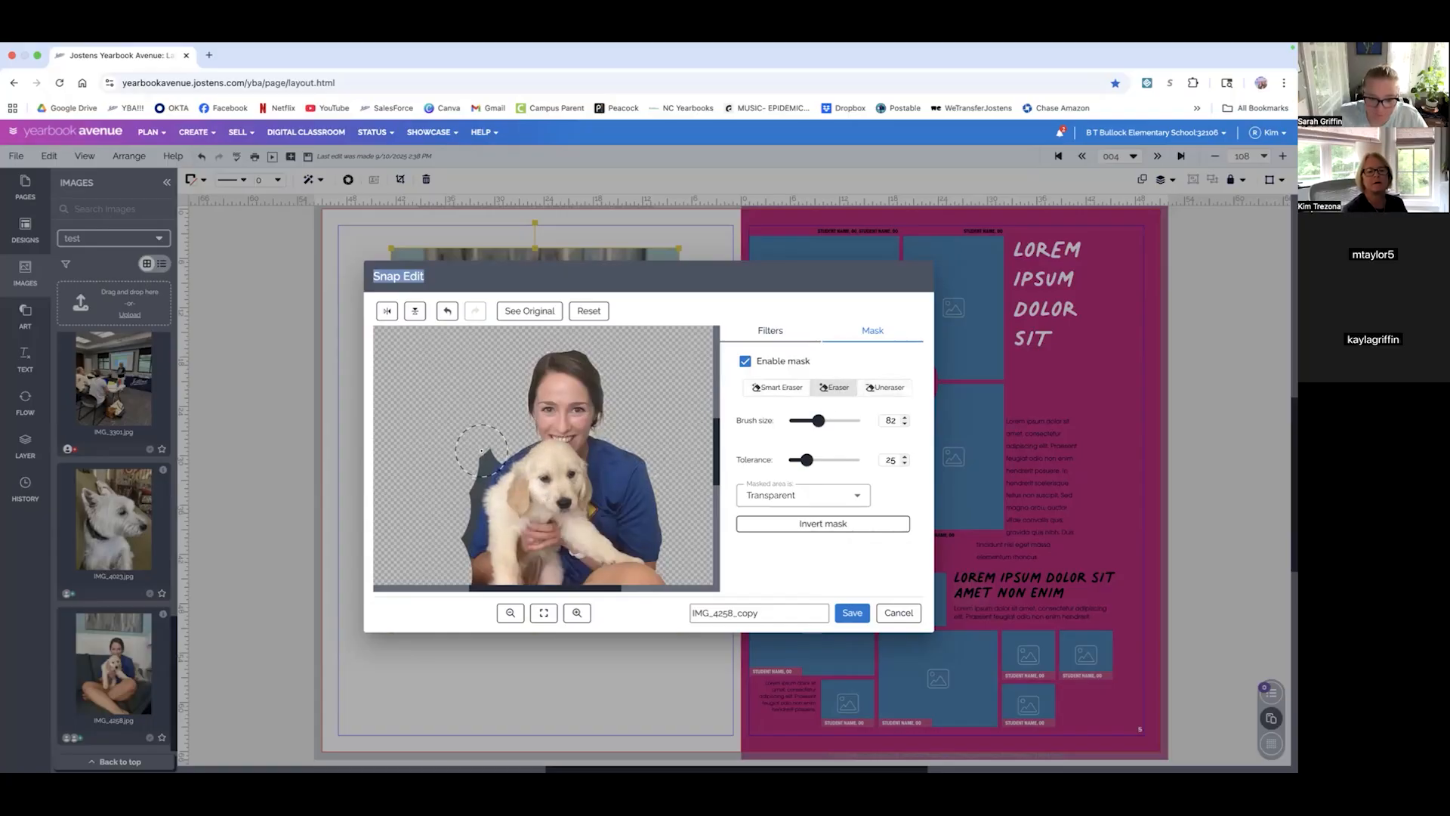
click(777, 387)
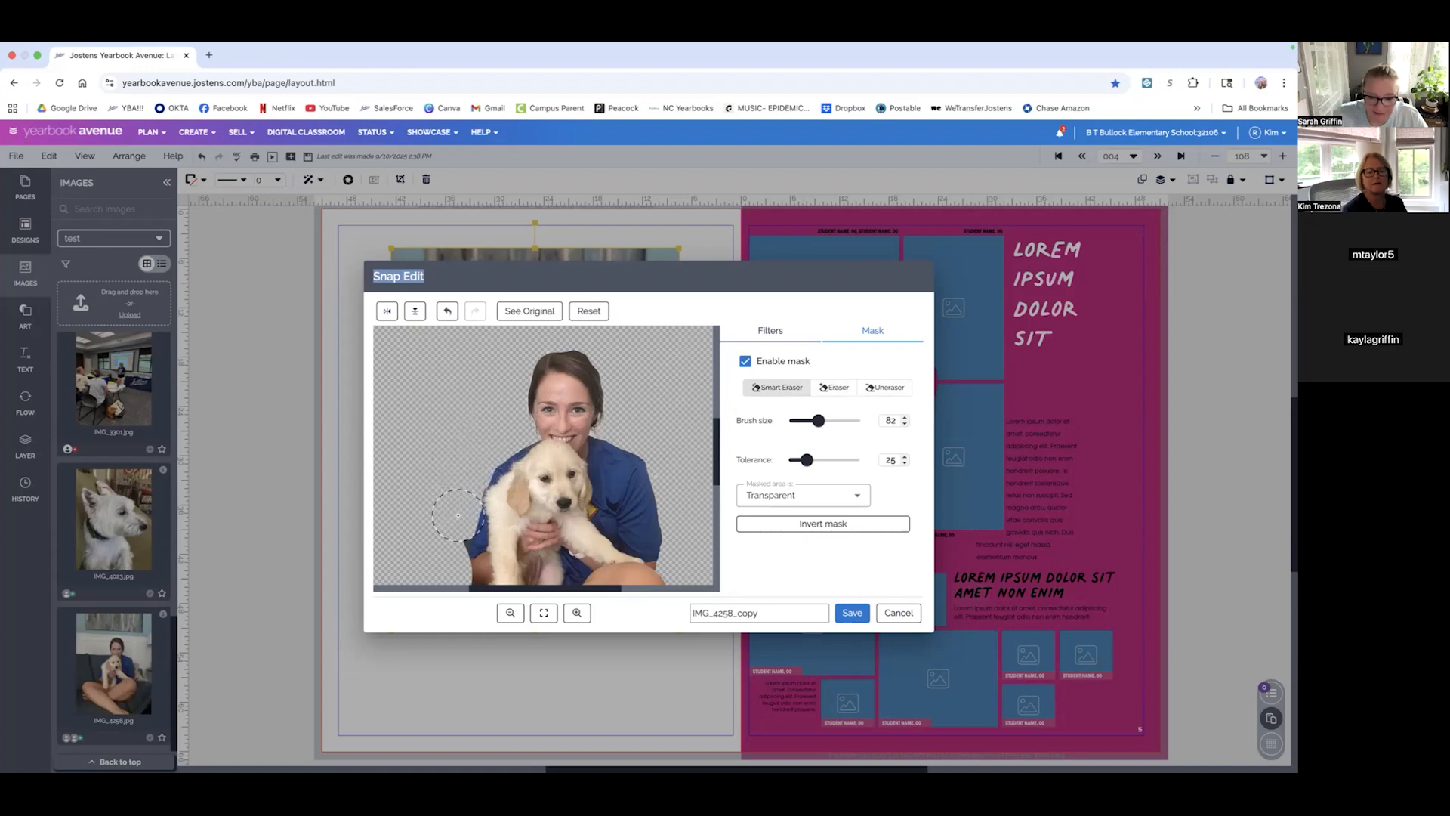
click(446, 585)
- Save the masked photo as IMG_4258_copy and move the cutout slightly up and to the left on the page
scroll(566, 532, down, 2)
scroll(561, 531, right, 1)
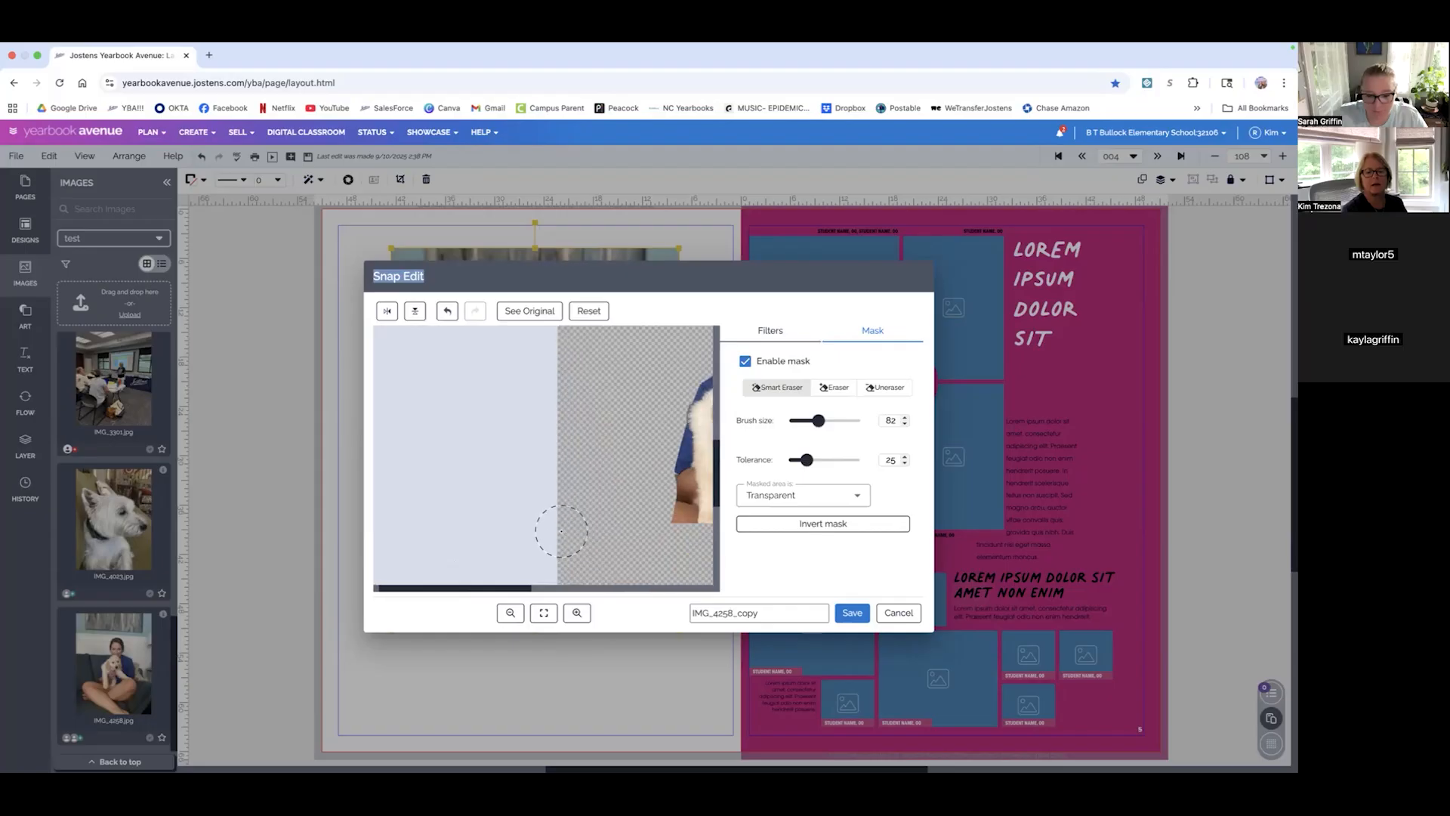
scroll(559, 530, right, 1)
ctrl+scroll(557, 533, down, 4)
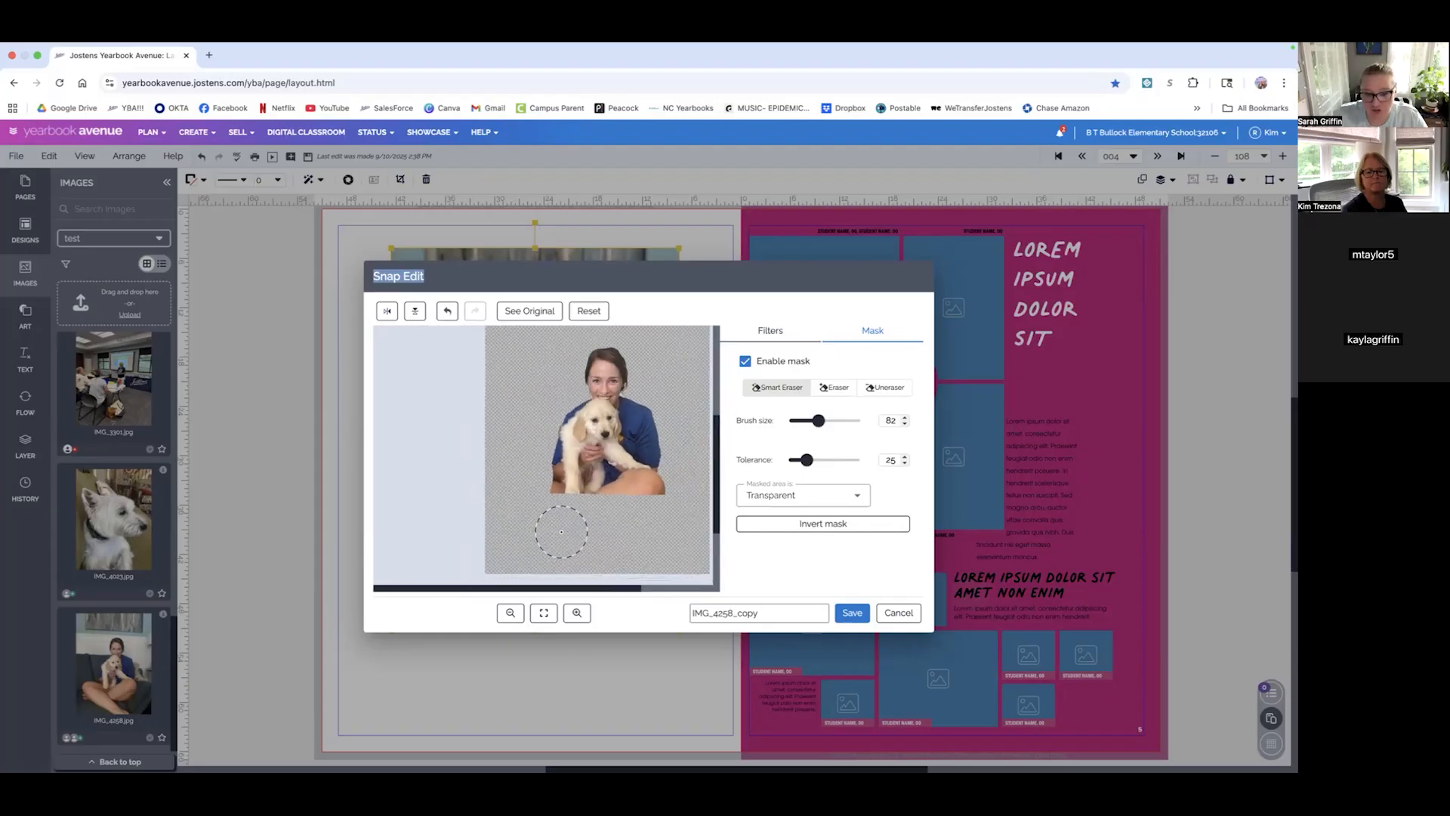
click(858, 621)
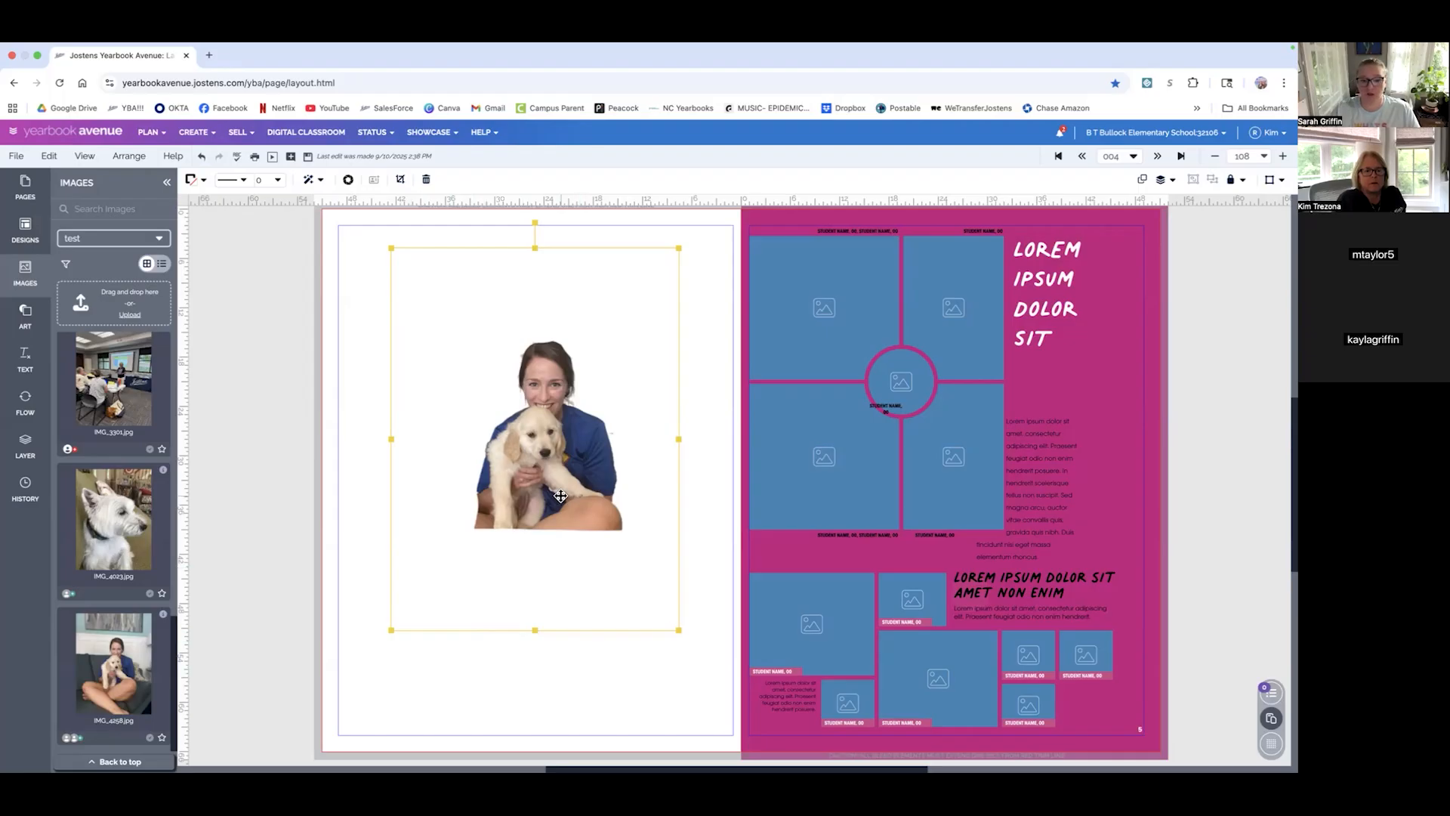
drag(561, 496, 503, 473)
- Place a square shape on the left page and reshape it into a long, thin bar beneath the cutout
click(25, 316)
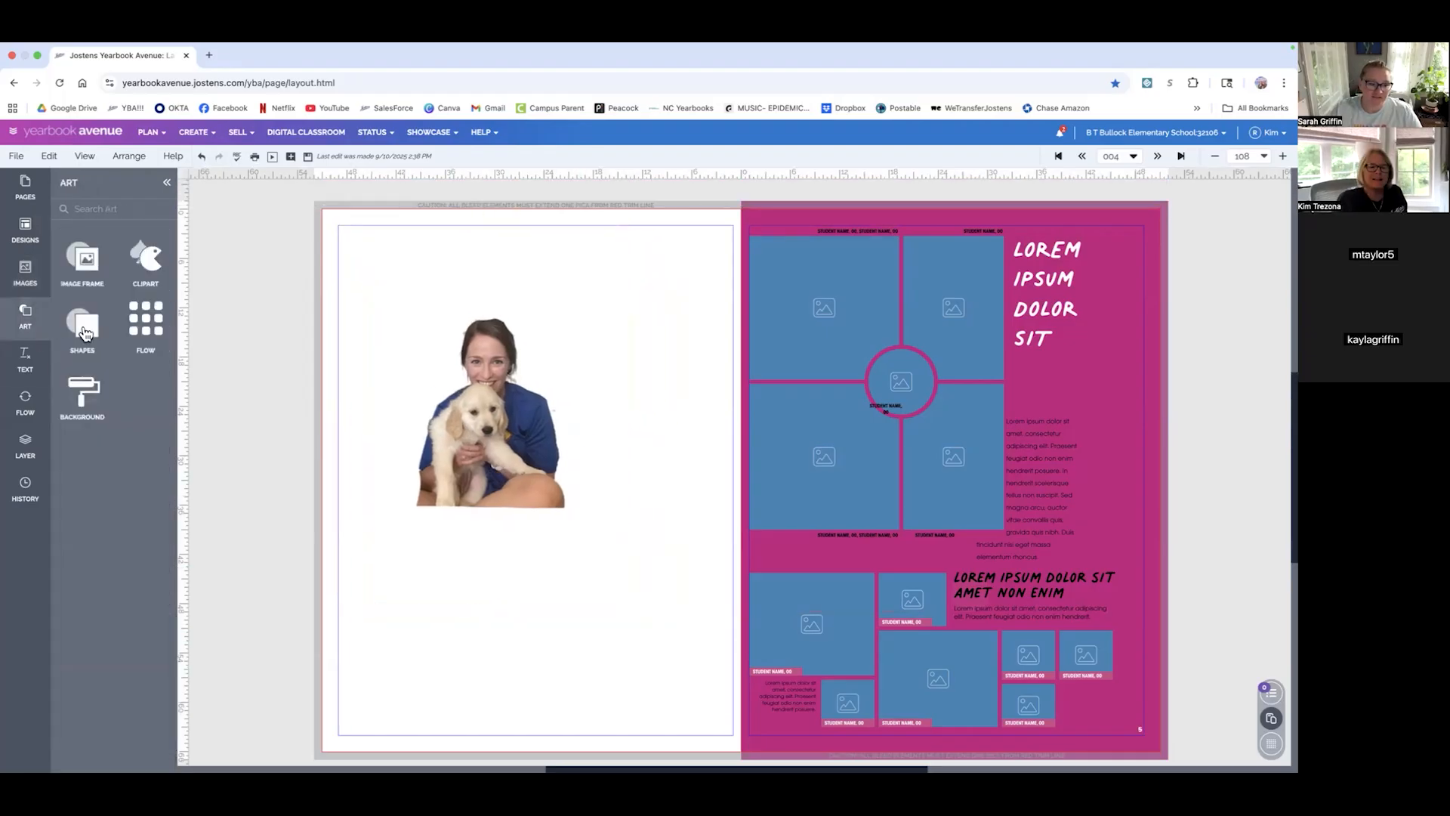
click(81, 325)
drag(81, 389, 427, 552)
drag(478, 604, 717, 527)
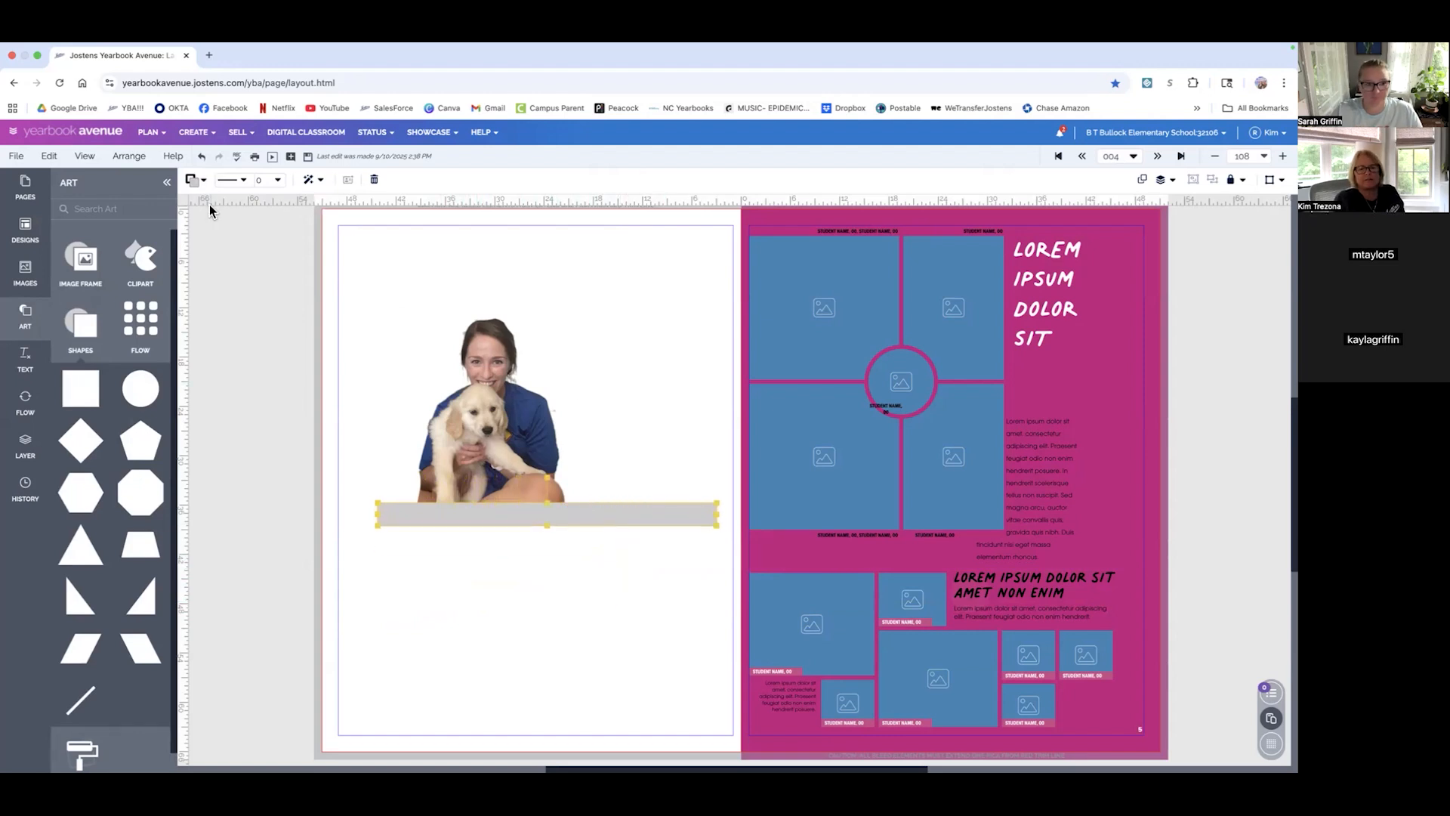
- Fill the bar with black and shift the cutout slightly left along it
click(193, 180)
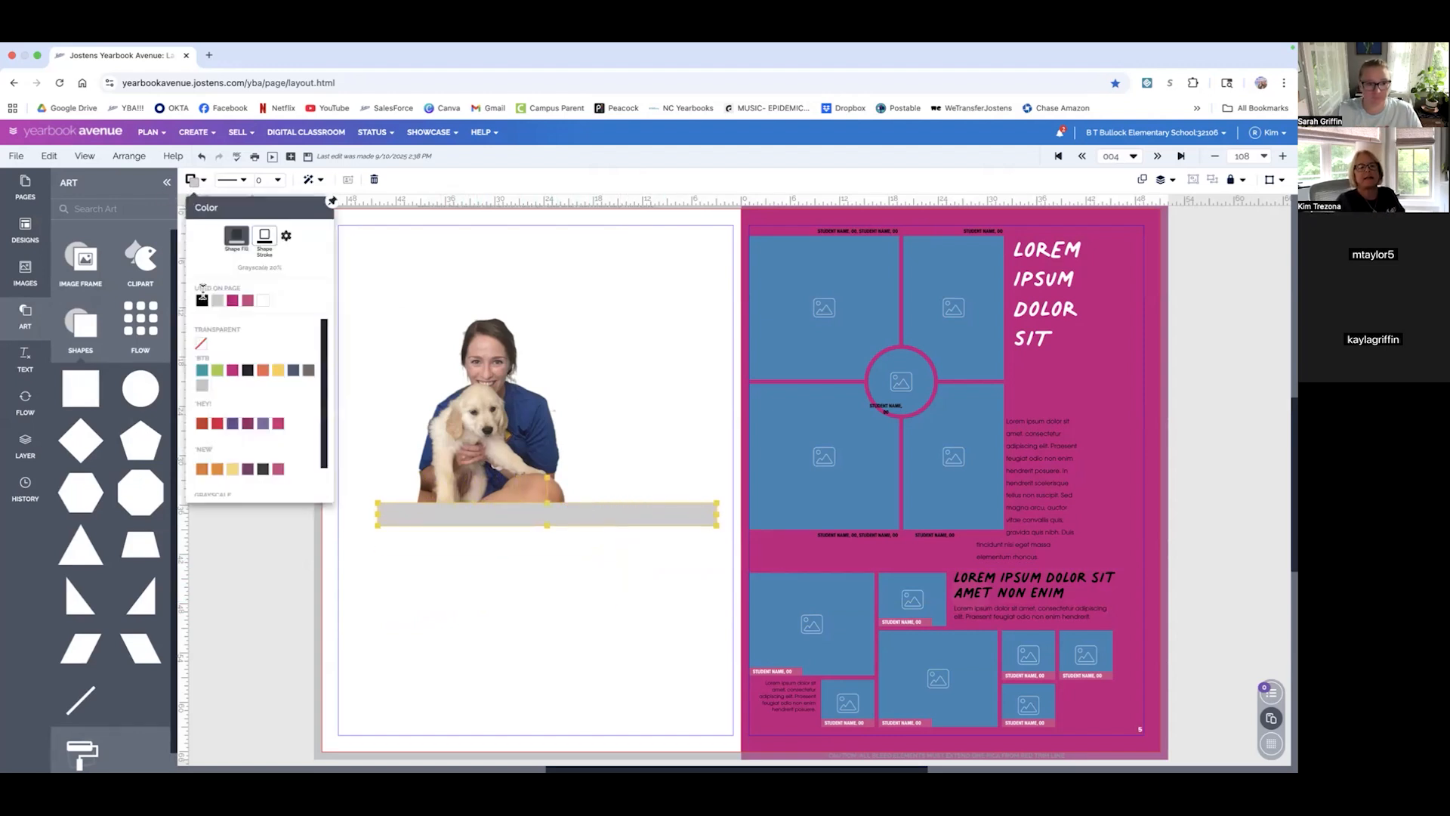
click(202, 299)
drag(493, 445, 478, 446)
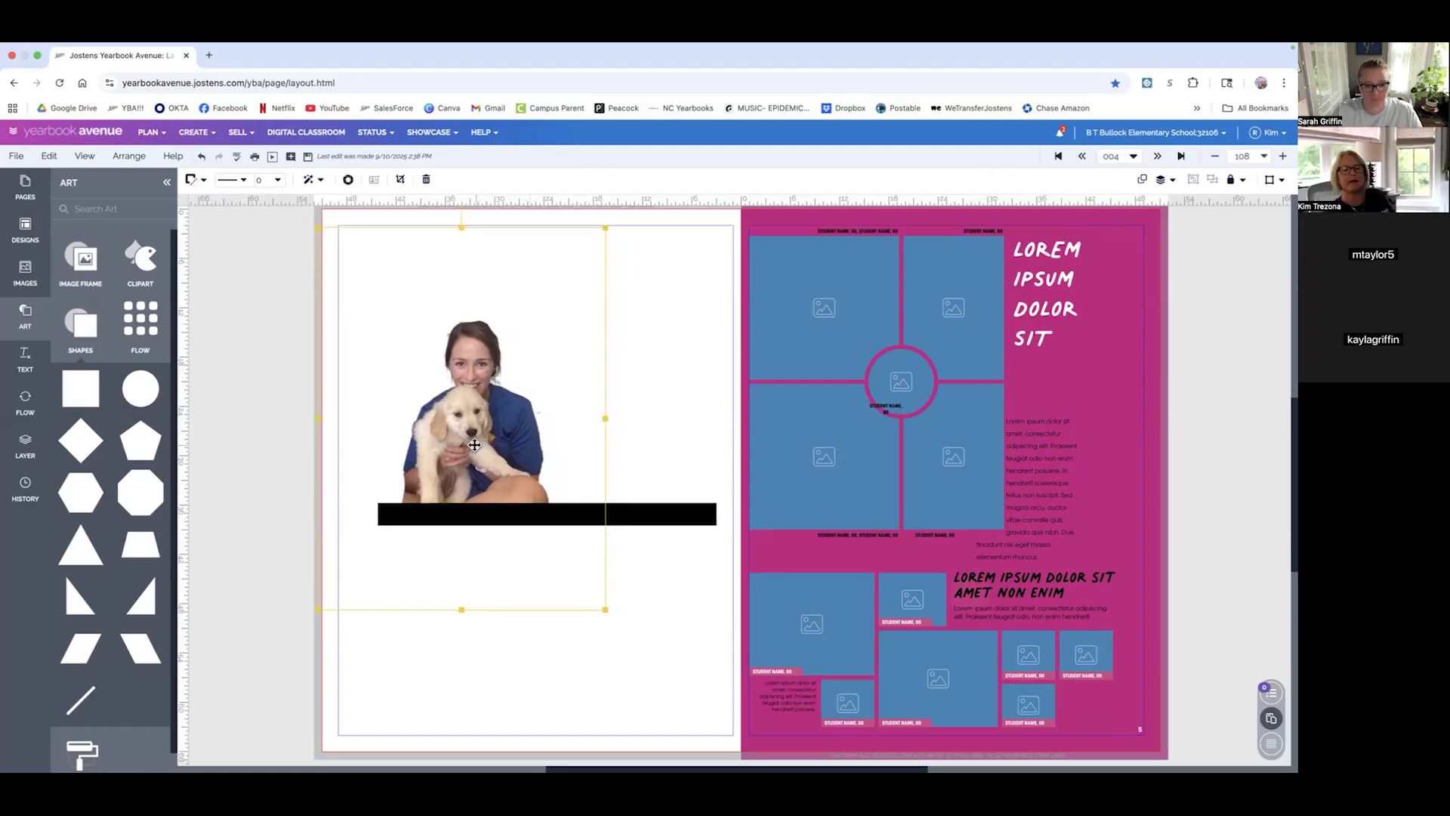
- Add a Headline text box on the bar beside the cutout, enter the two subjects' first names, and widen the box to fit
click(25, 358)
drag(110, 374, 709, 472)
click(656, 493)
key(ctrl+a)
key(BackSpace)
text(SARAH )
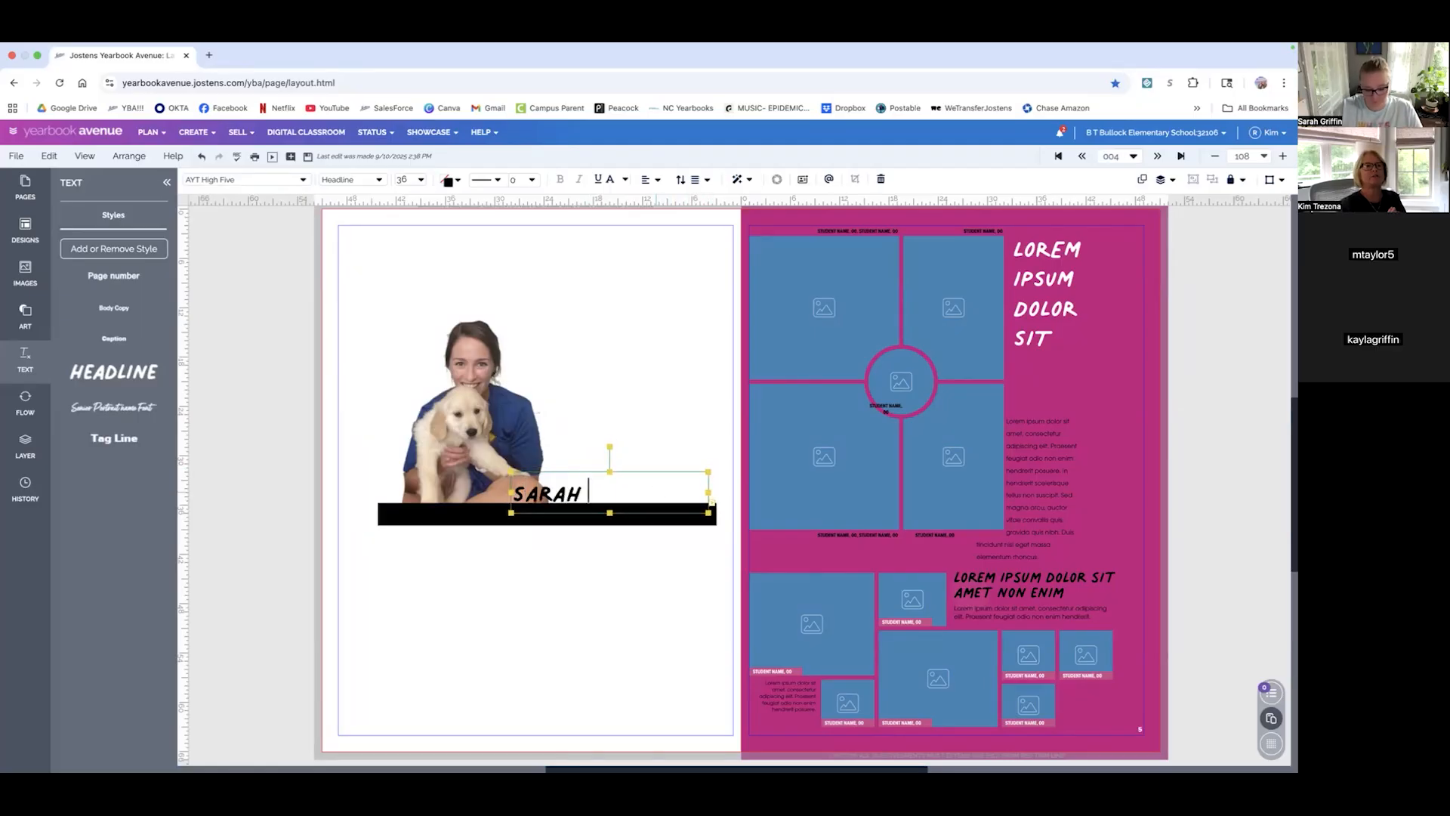
text(AND AUSTYN)
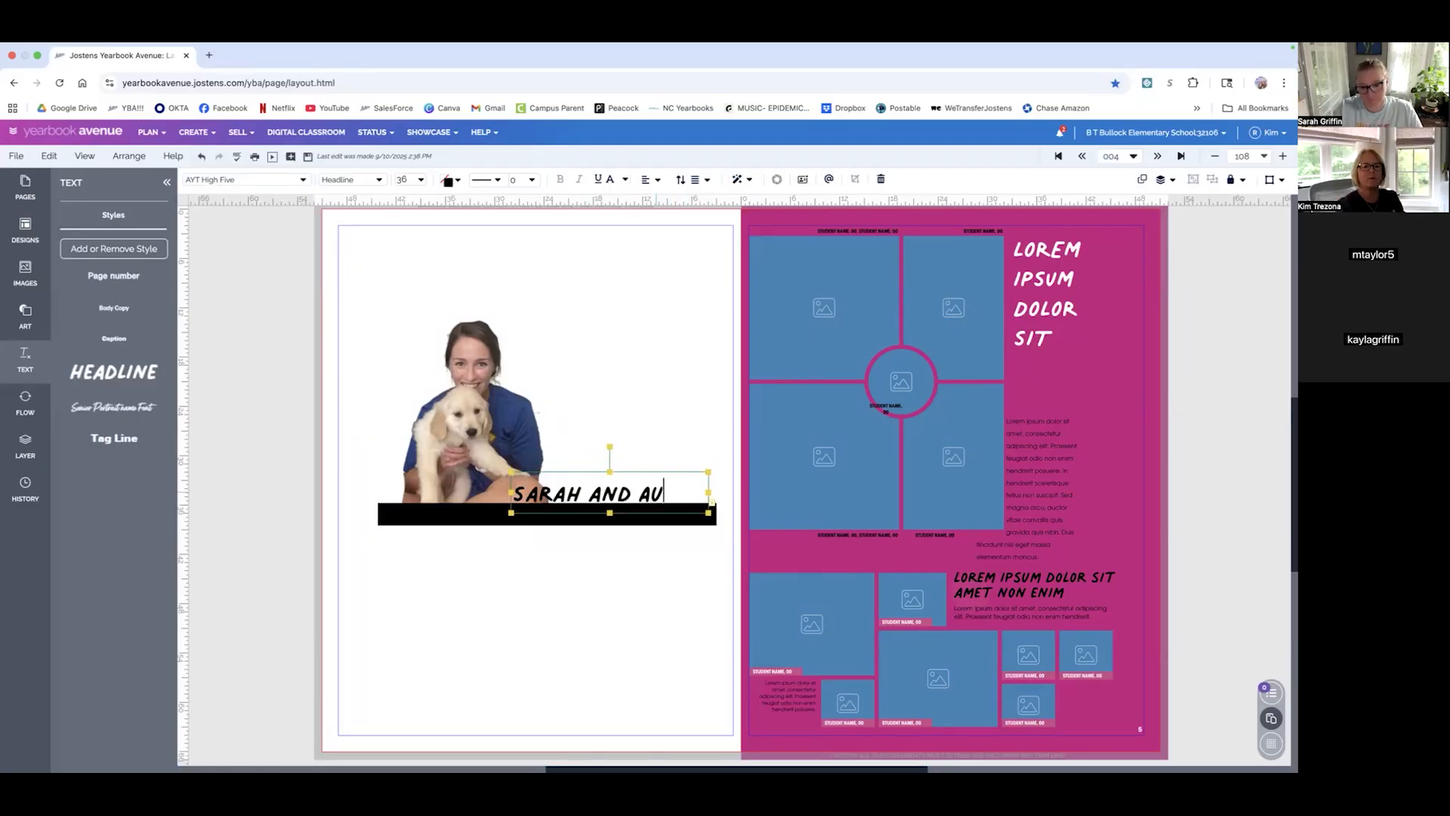
drag(510, 508, 490, 508)
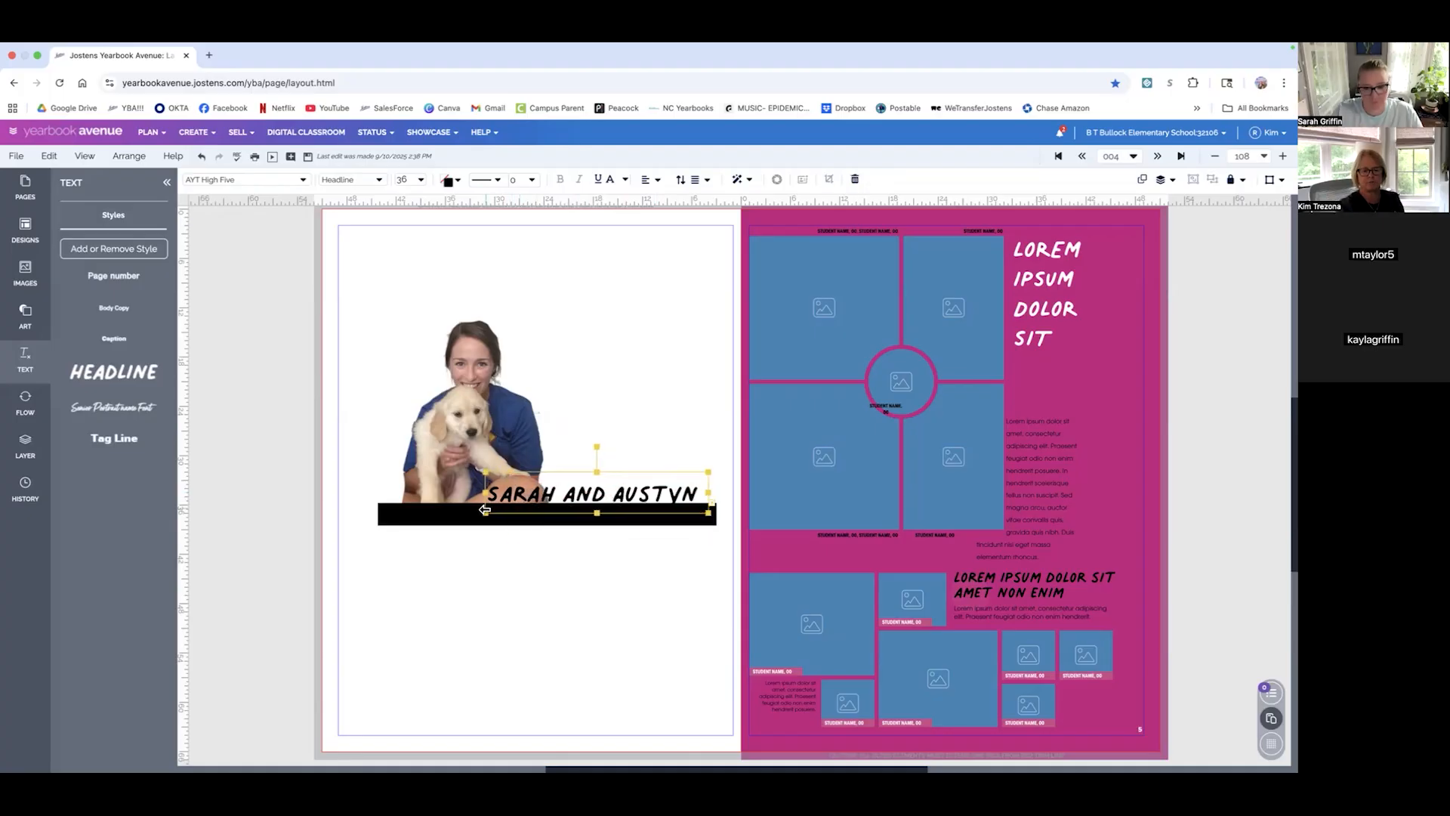
- Color the headline text magenta, add a dark text stroke, and reposition it on the black bar
click(459, 188)
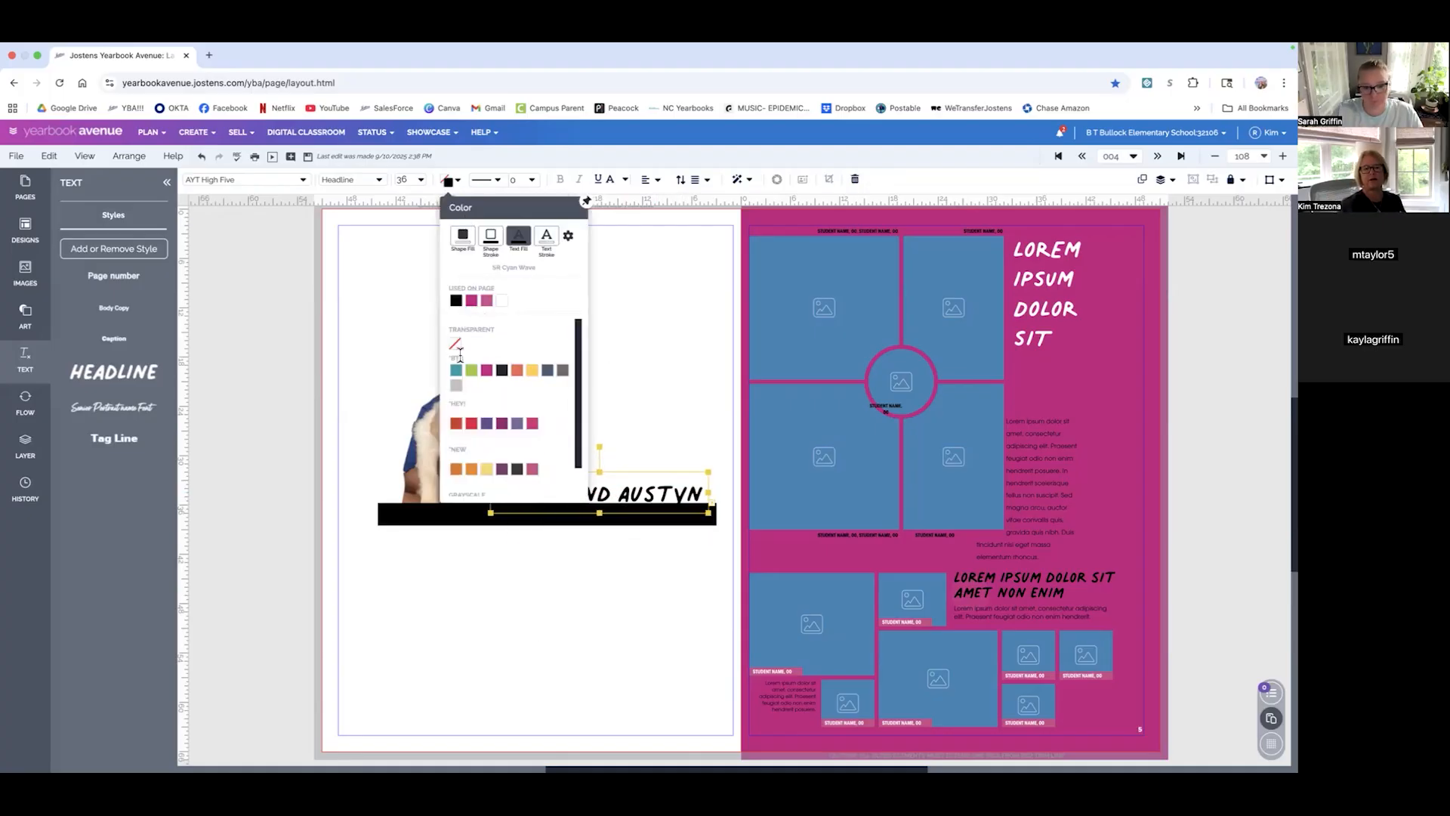
click(471, 301)
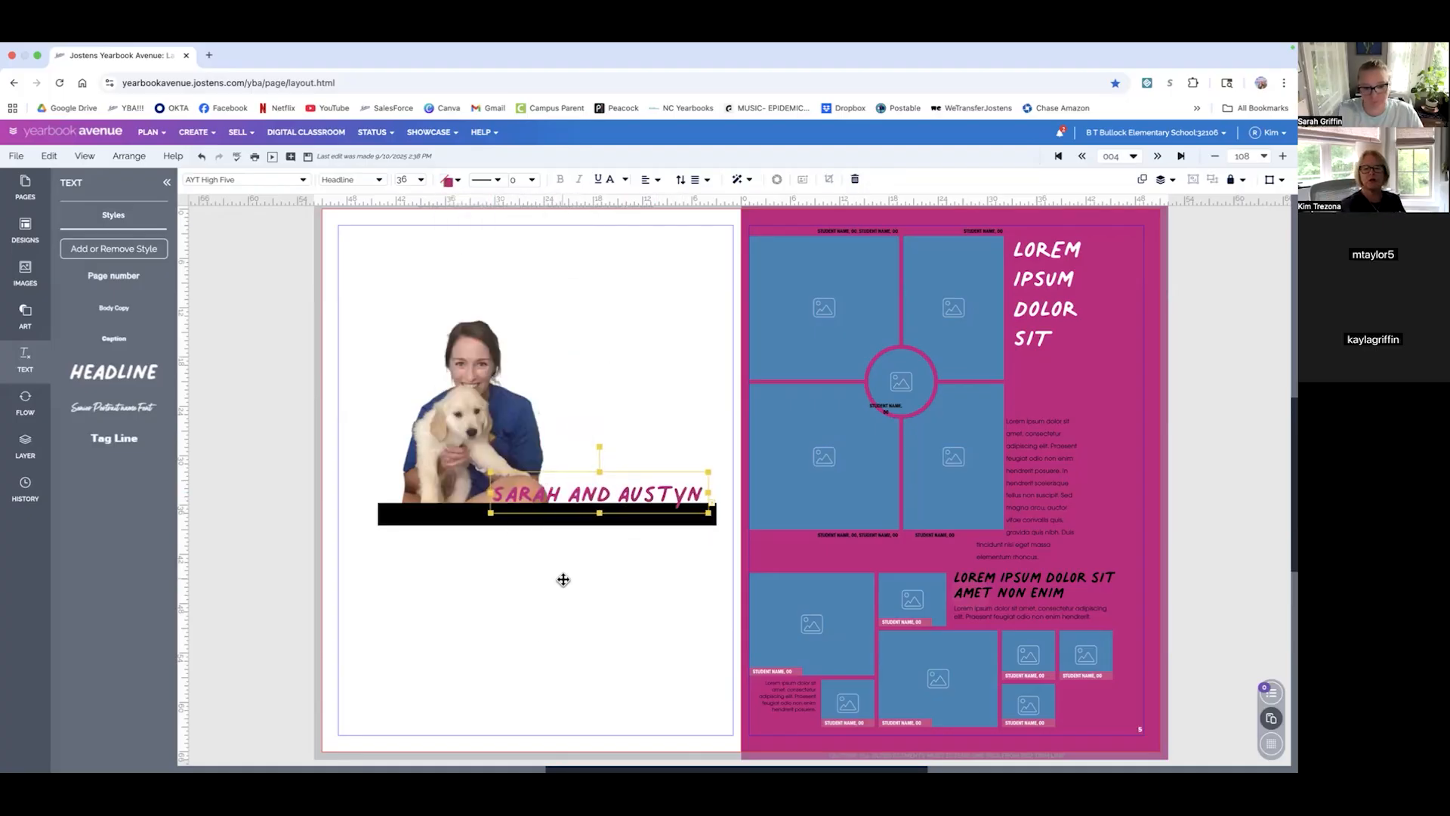
click(452, 180)
click(546, 241)
click(487, 302)
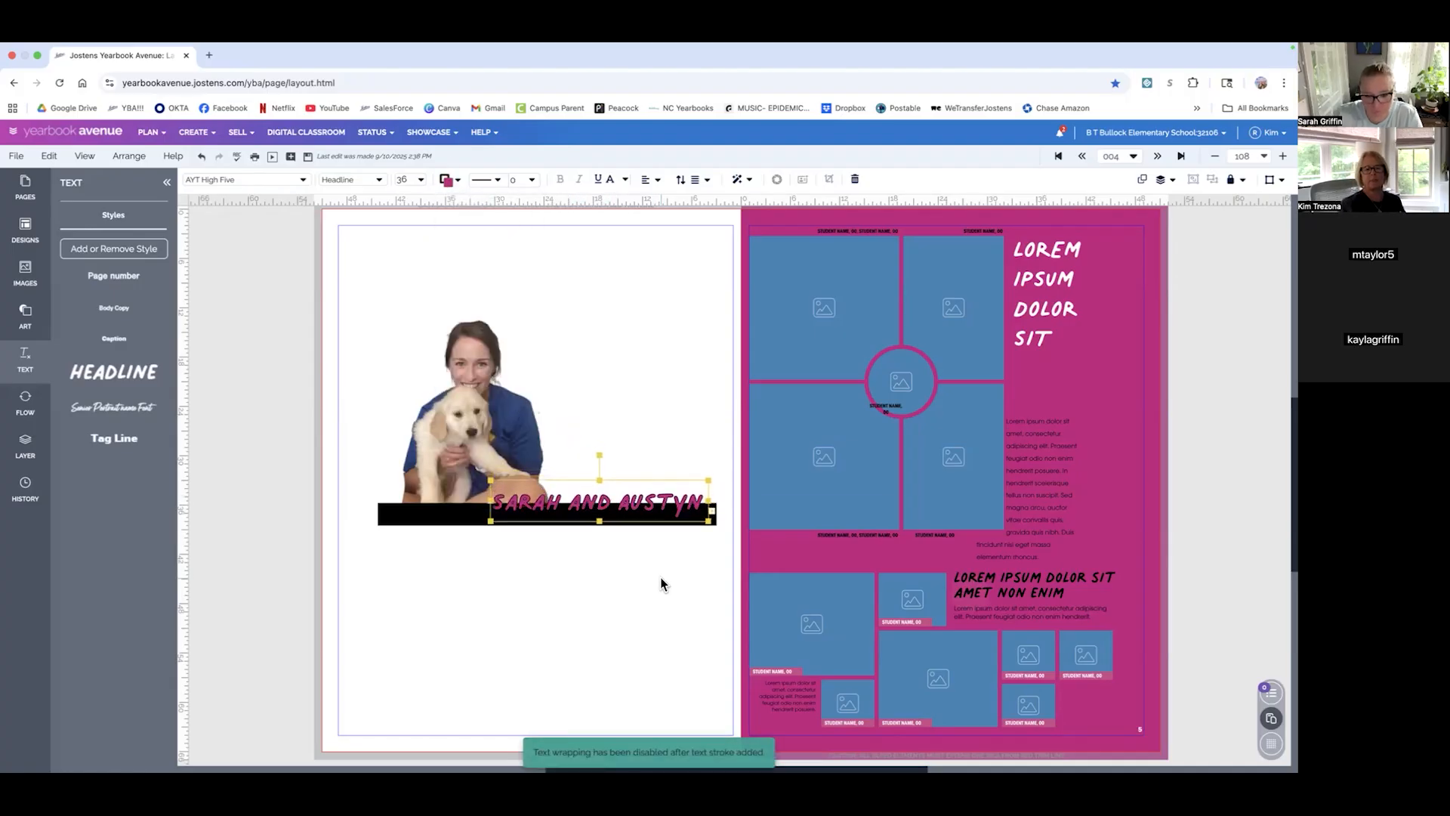
click(658, 596)
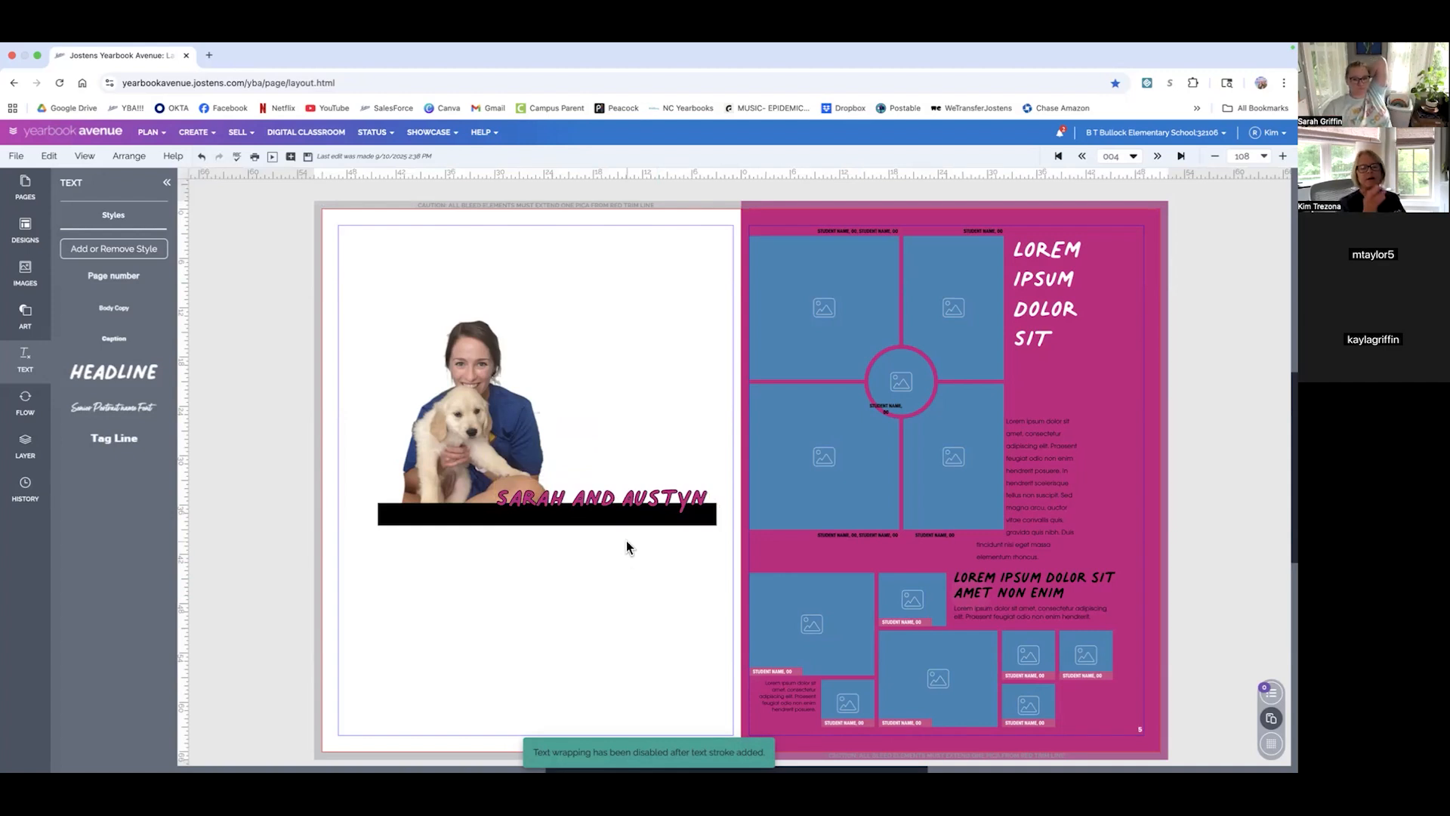
click(621, 500)
click(615, 640)
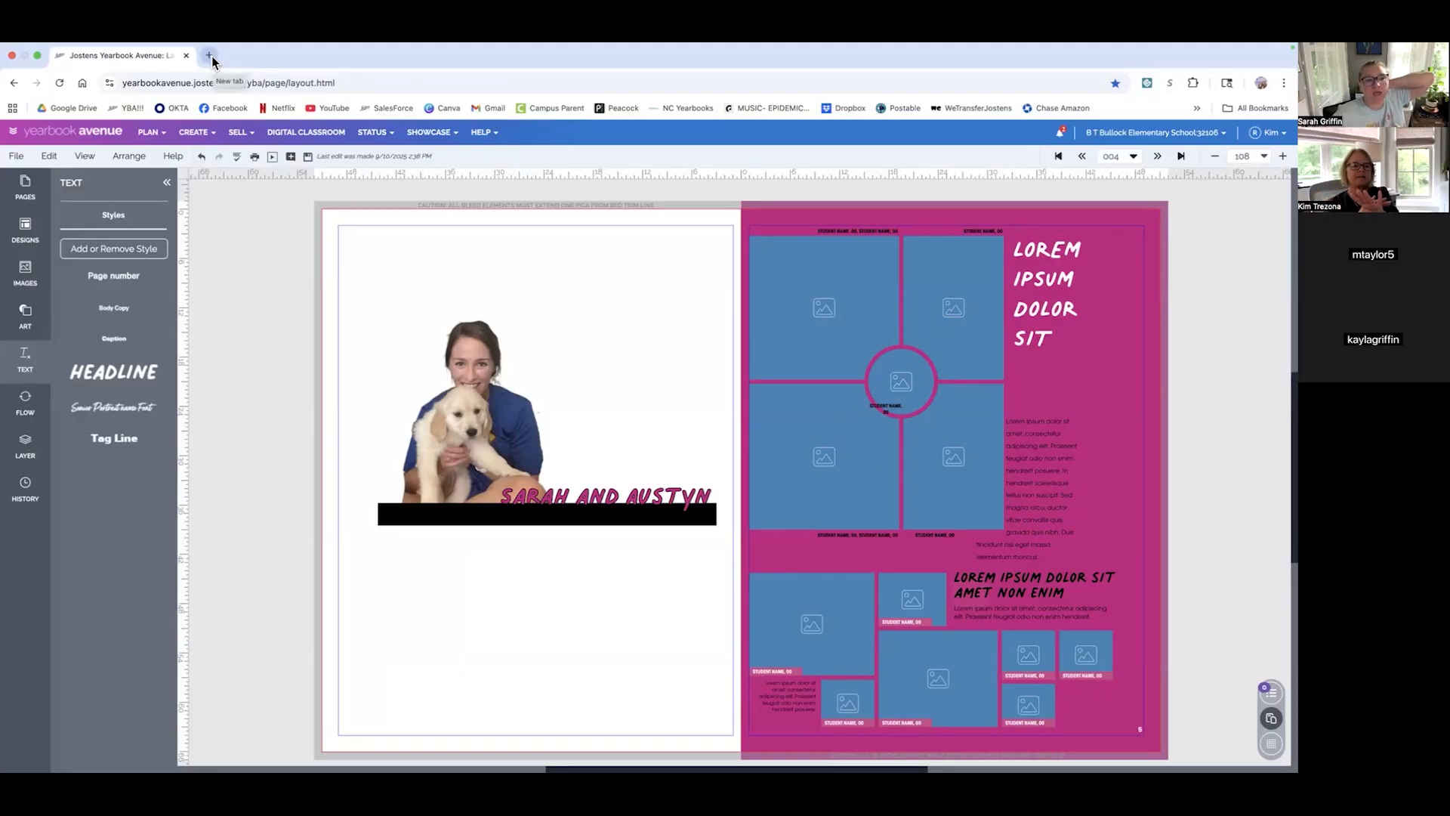
- Find the original IMG_4258.jpg in the test image folder and delete the cutout, bar and headline from the left page
click(25, 272)
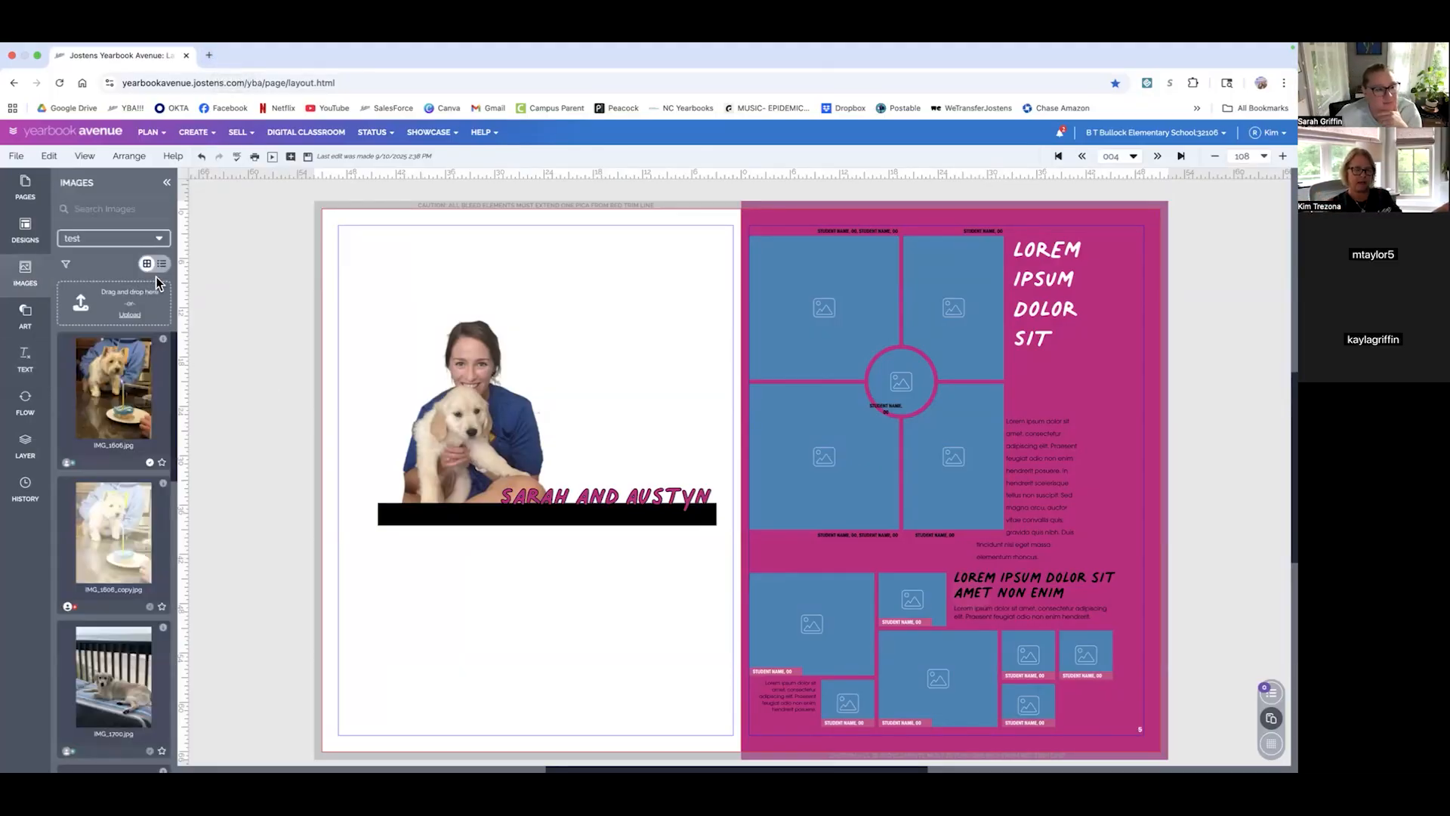
scroll(116, 601, down, 3)
scroll(118, 600, down, 5)
scroll(120, 599, down, 6)
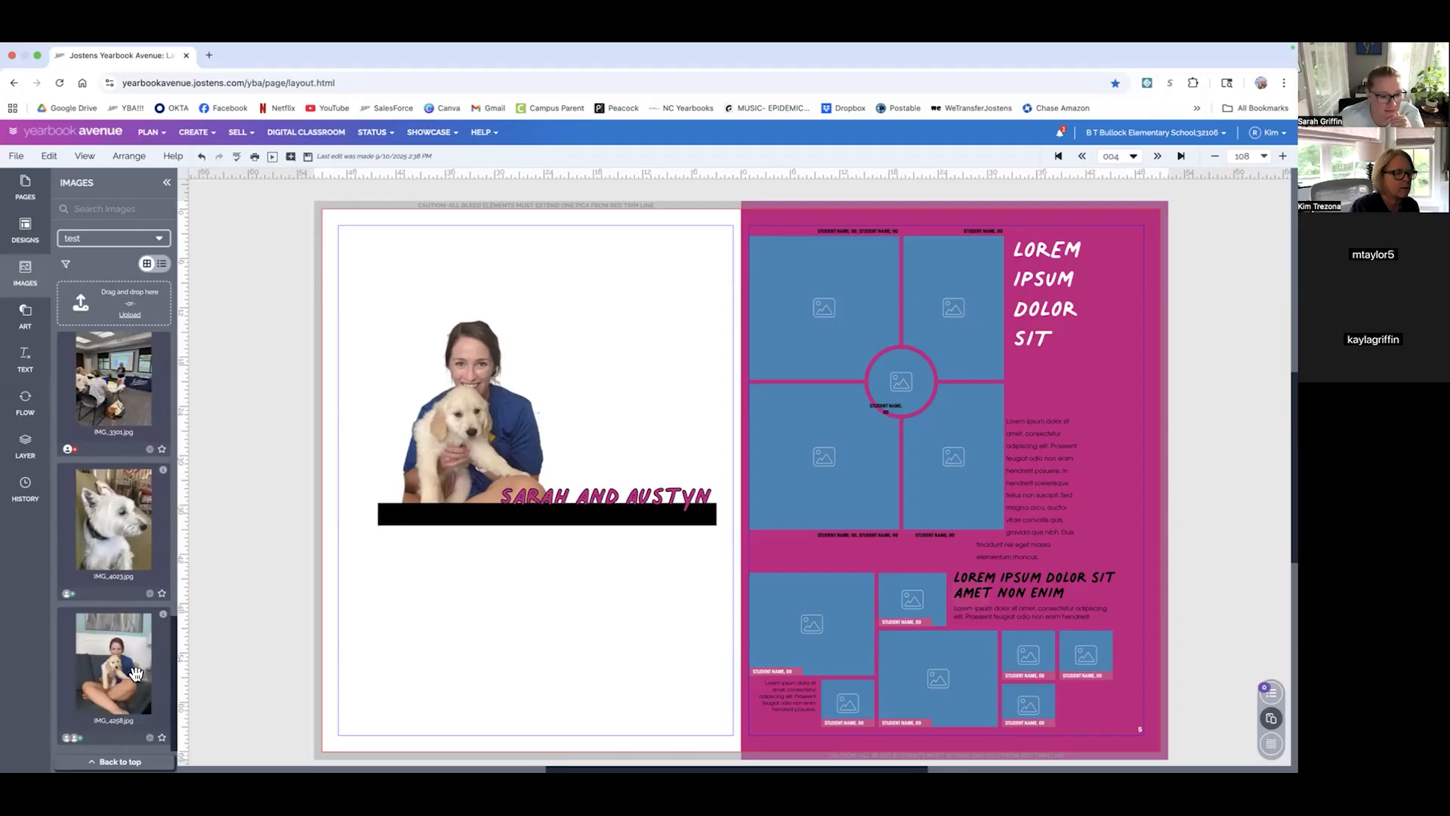
drag(355, 677, 599, 259)
key(Delete)
- Place the original IMG_4258.jpg on the empty left page and enlarge it to fill most of the page
drag(122, 665, 469, 399)
drag(470, 329, 673, 625)
click(580, 700)
- Delete the photo and its empty image frame from the left page
scroll(584, 624, left, 1)
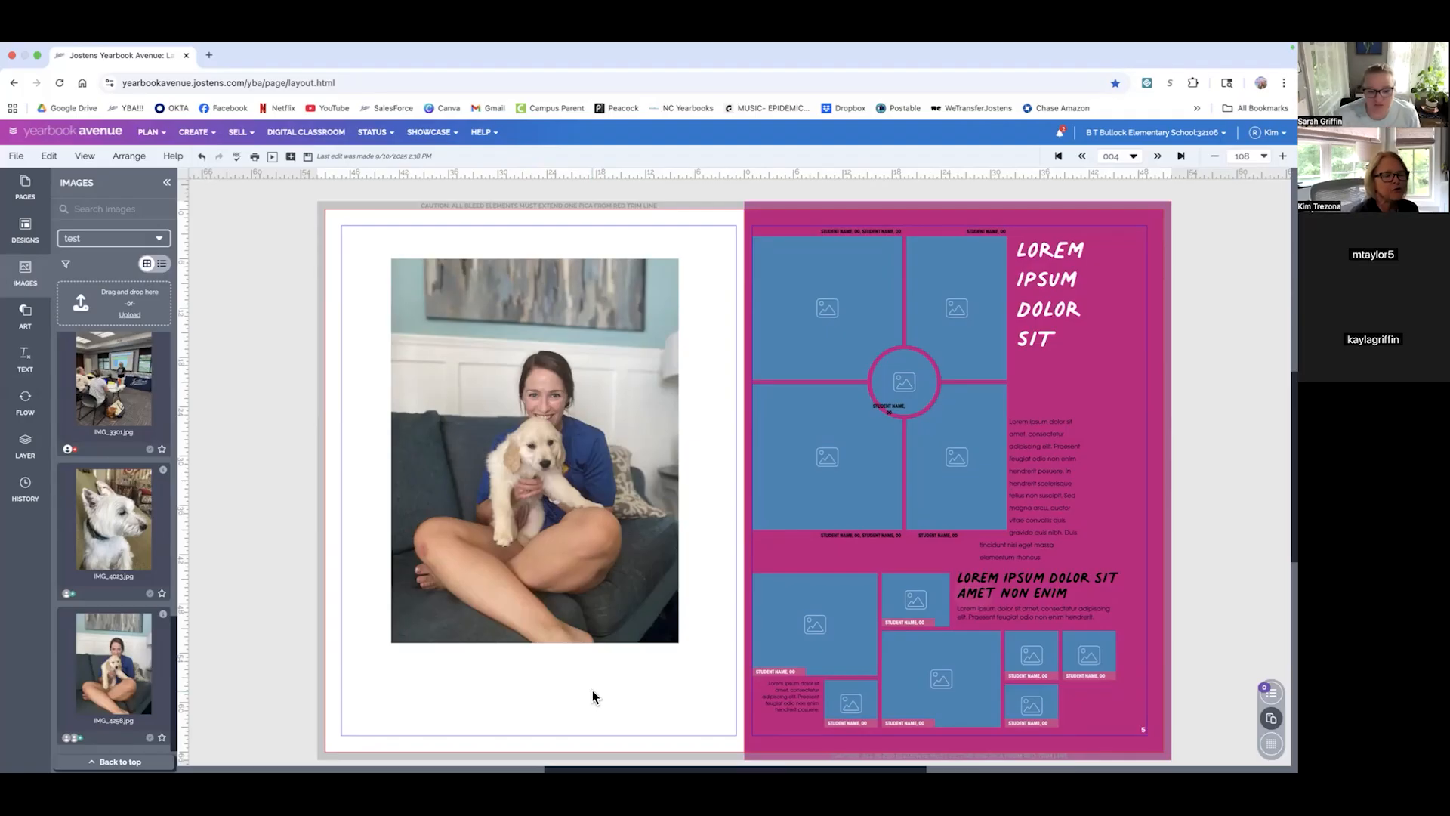
click(502, 496)
key(Delete)
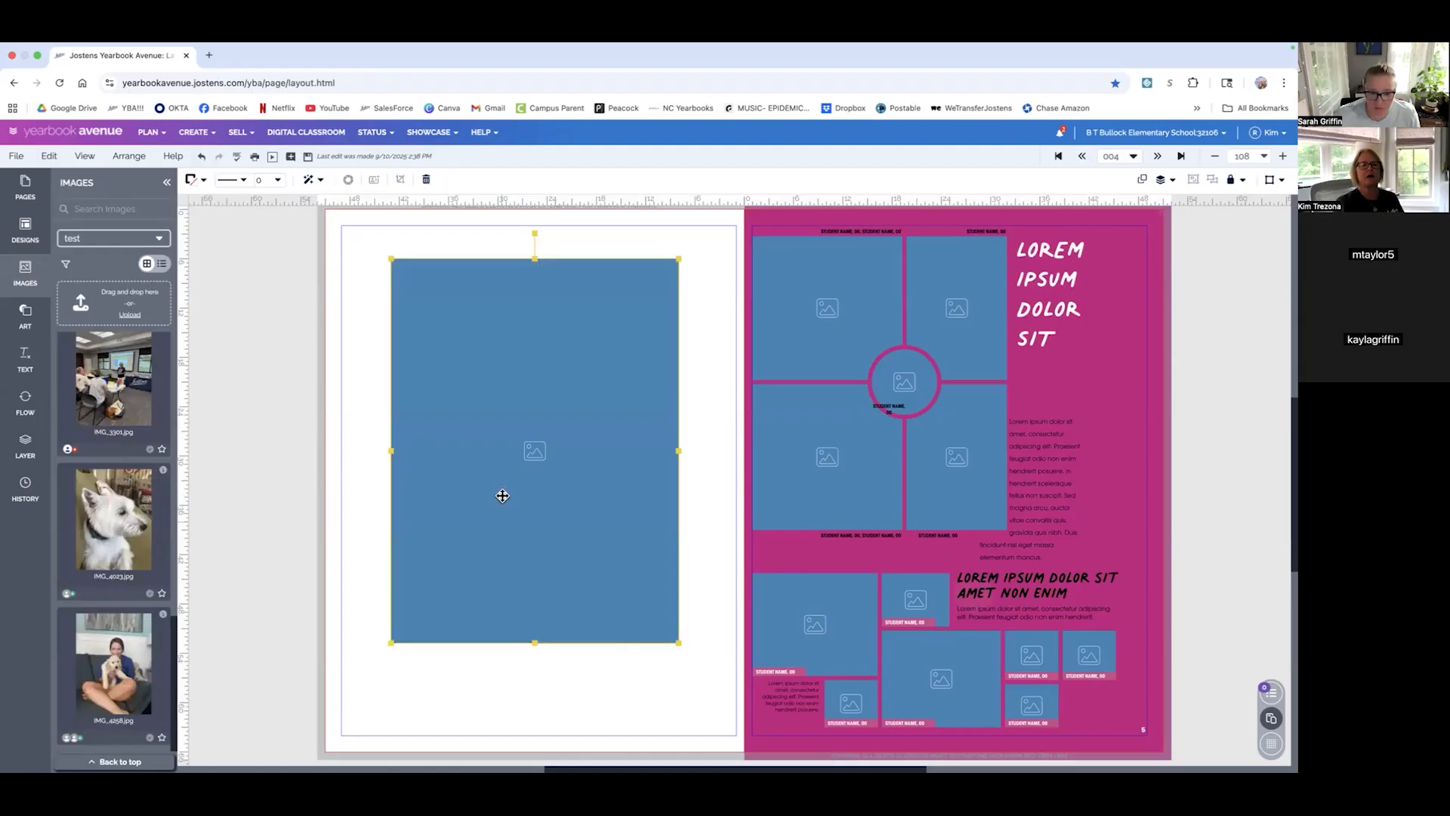
key(Delete)
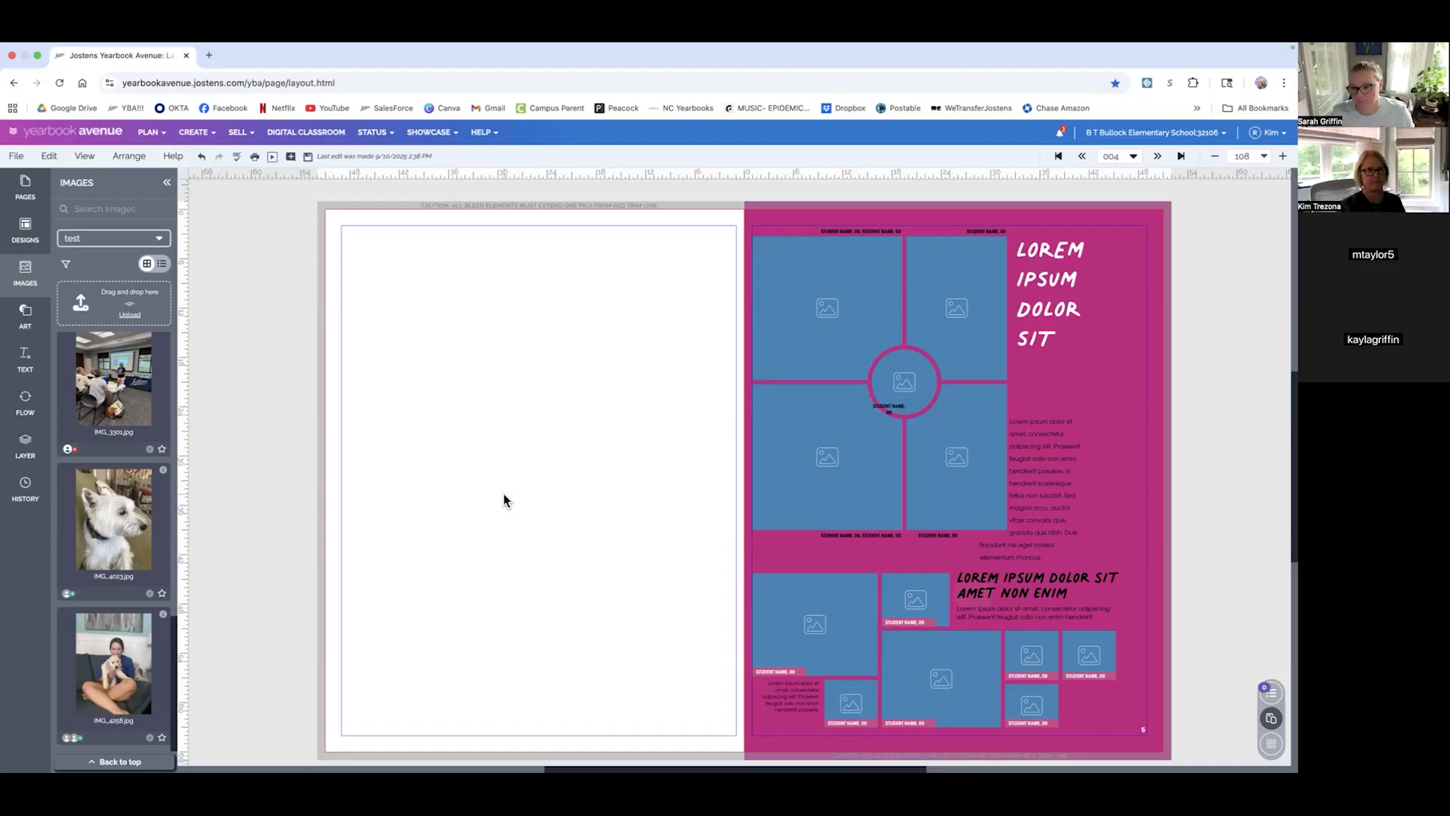
scroll(585, 496, right, 1)
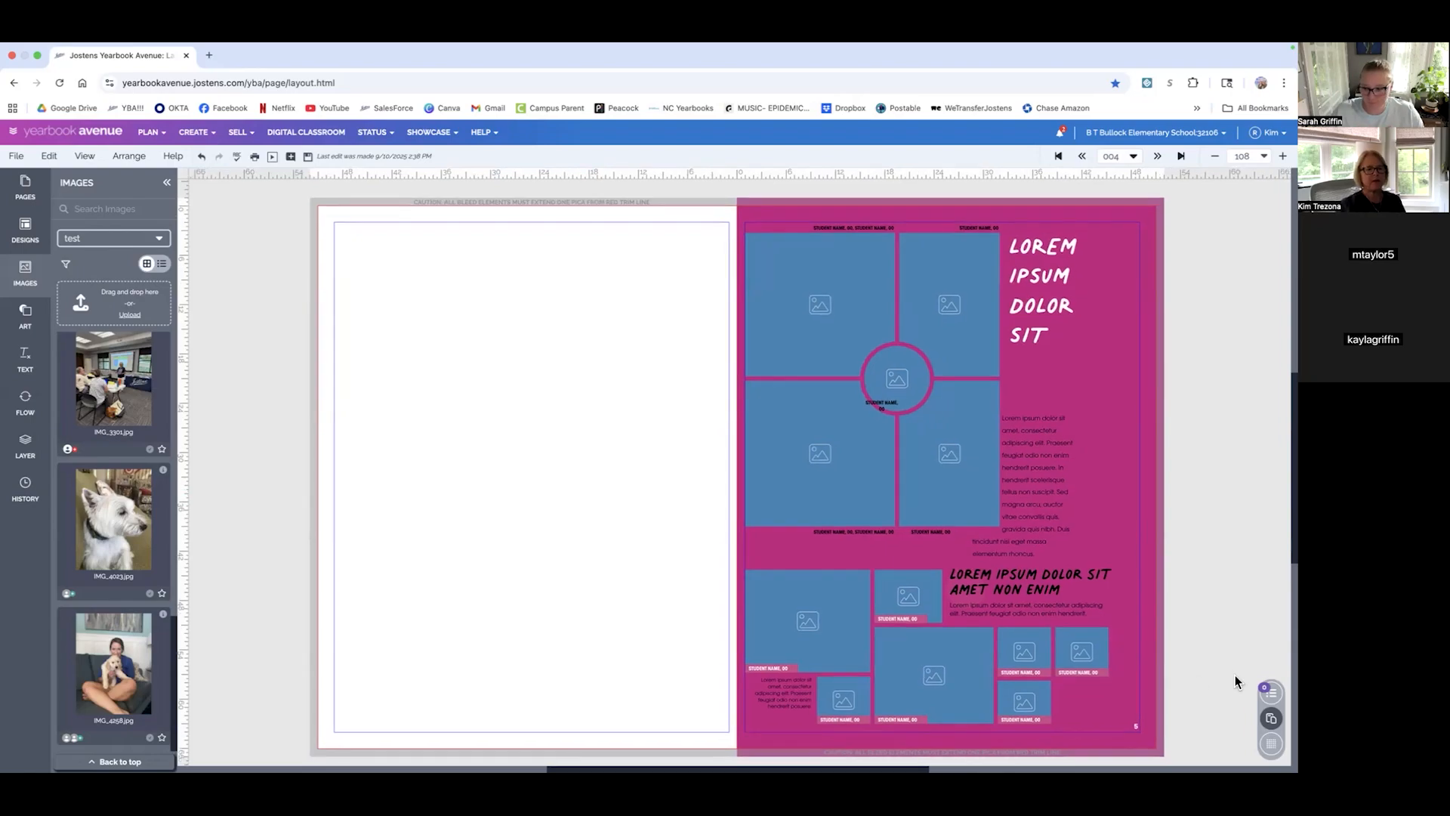